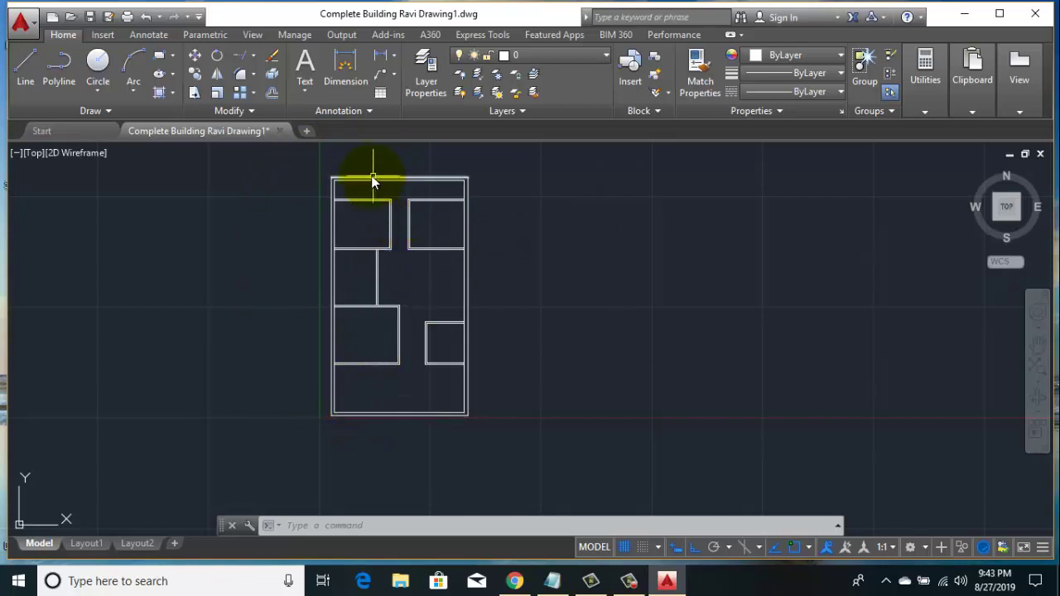
- Move all the floor plan lines onto the red Wall layer
{"action": "left_click", "coordinate": [419, 72]}
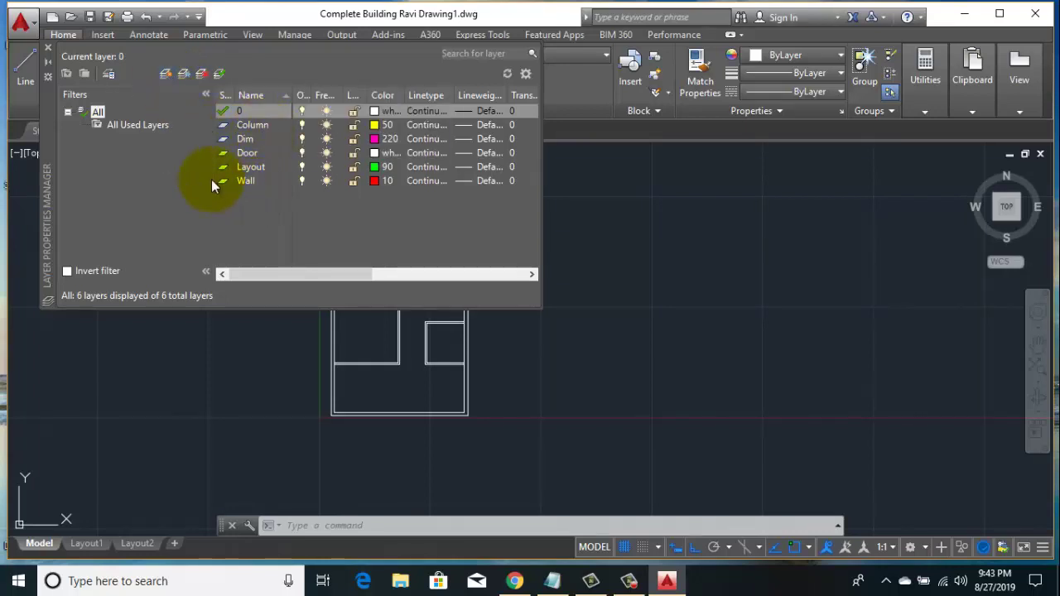
{"action": "left_click", "coordinate": [47, 48]}
{"action": "left_click", "coordinate": [488, 167]}
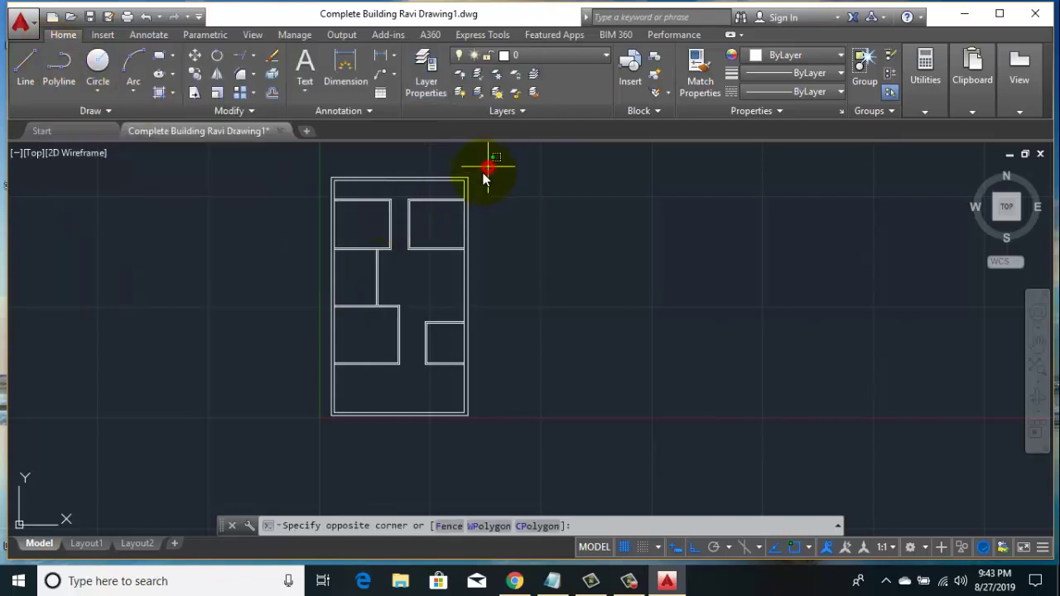
{"action": "left_click", "coordinate": [291, 451]}
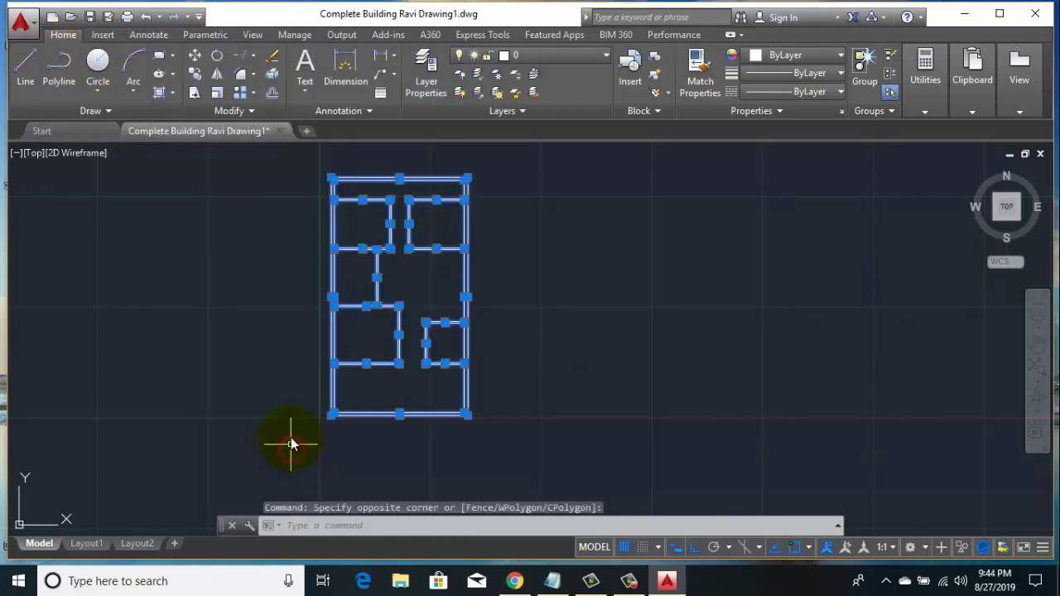
{"action": "left_click", "coordinate": [548, 55]}
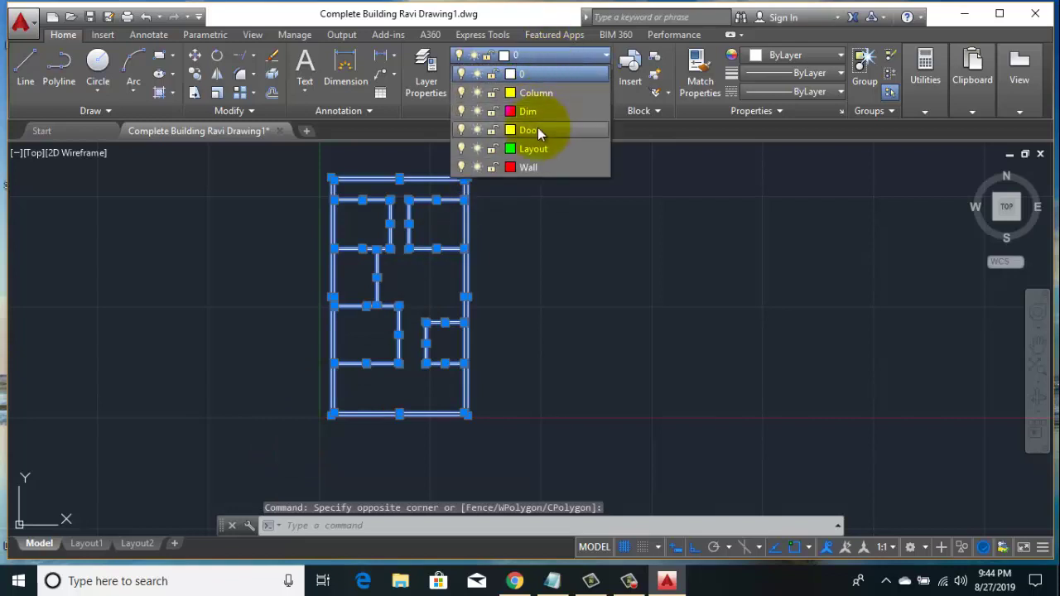
{"action": "left_click", "coordinate": [537, 167]}
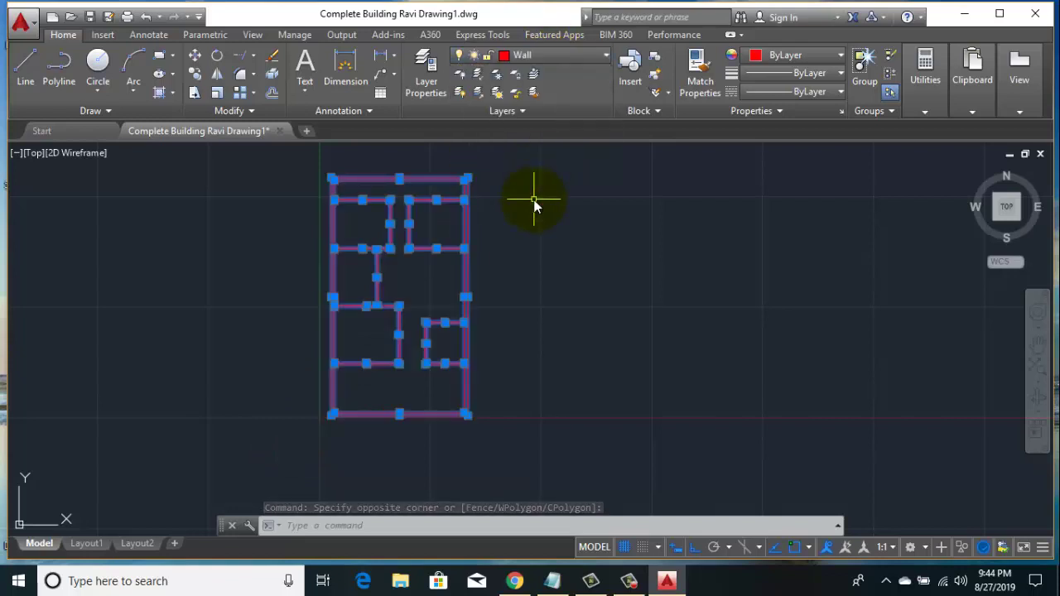
{"action": "key", "text": "Escape"}
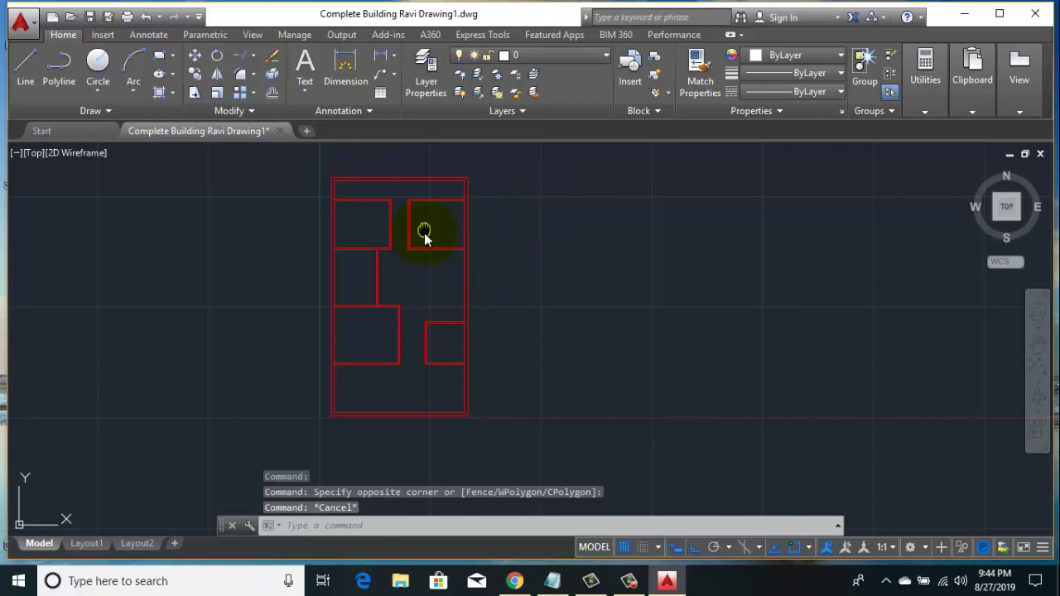
- Make Column the current layer
{"action": "middle_click_drag", "start_coordinate": [430, 199], "coordinate": [437, 220]}
{"action": "left_click", "coordinate": [523, 58]}
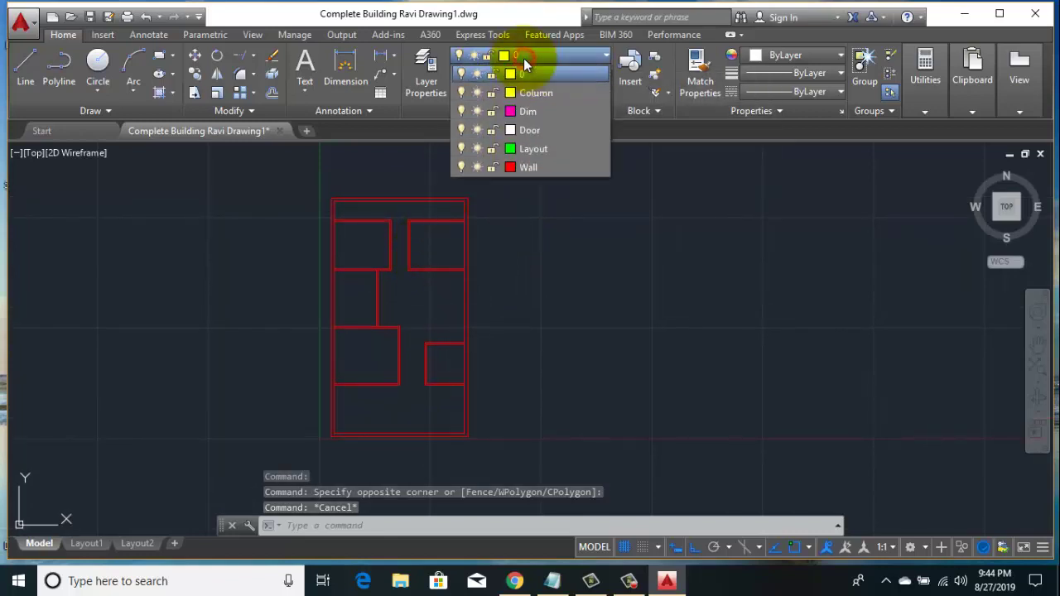
{"action": "left_click", "coordinate": [534, 92]}
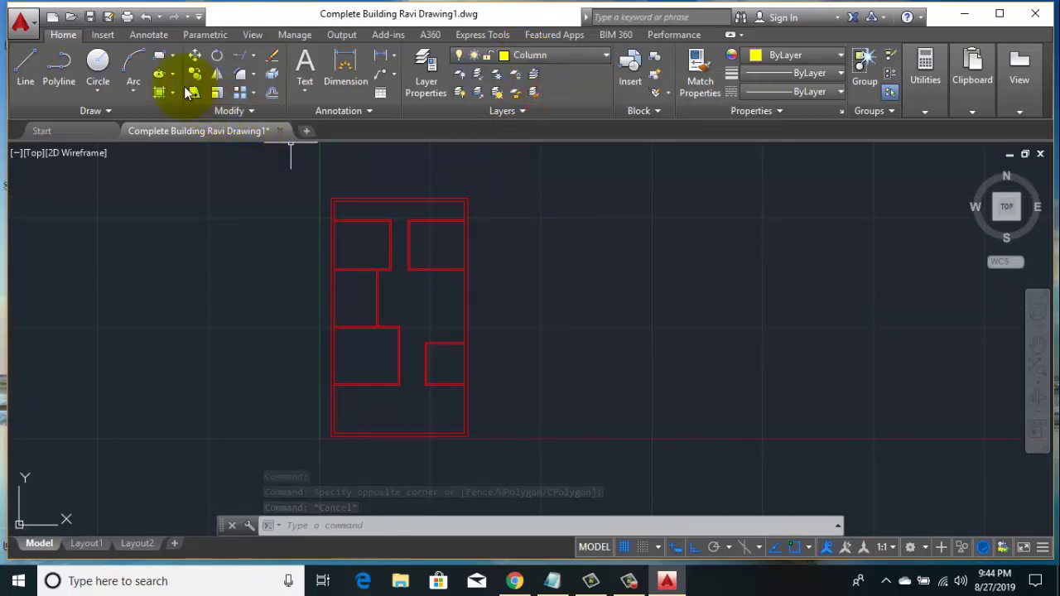
- Draw a rectangle with 99 entered as its size, then delete that mistaken rectangle
{"action": "left_click", "coordinate": [159, 56]}
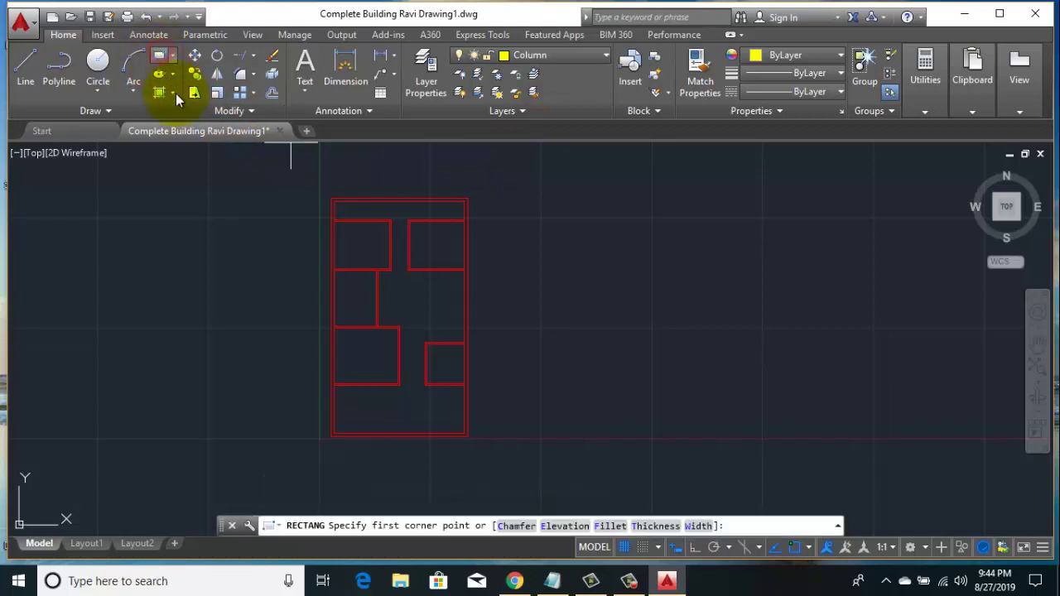
{"action": "left_click", "coordinate": [555, 301]}
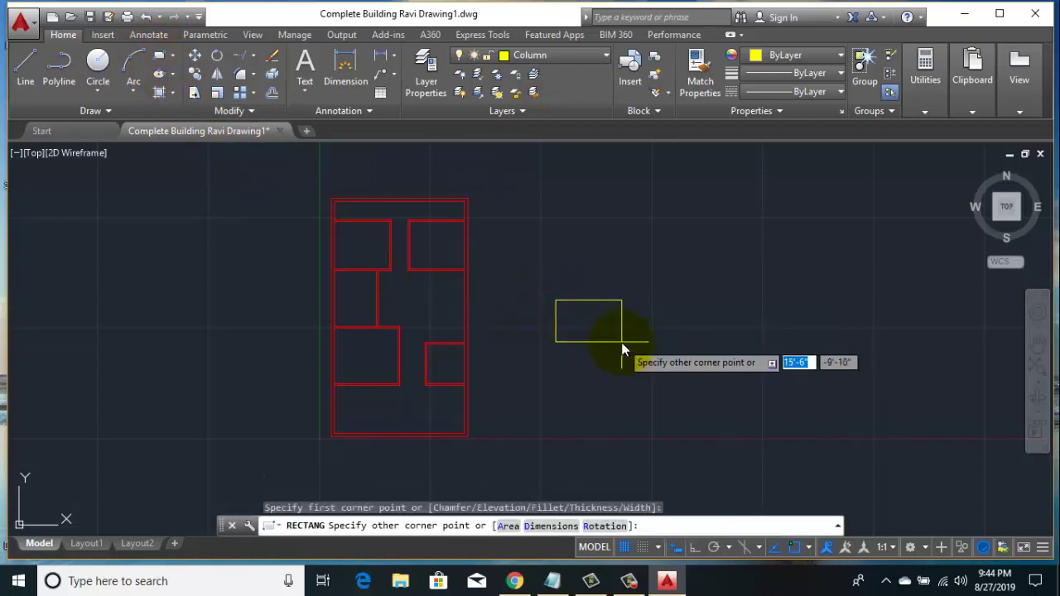
{"action": "type", "text": "9"}
{"action": "type", "text": "9"}
{"action": "key", "text": "Return"}
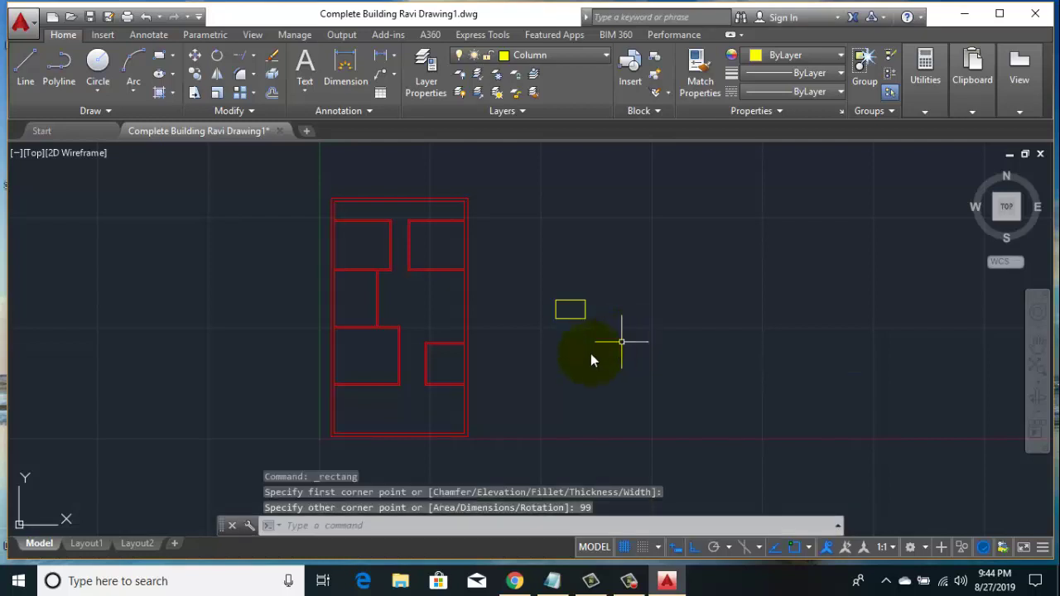
{"action": "left_click", "coordinate": [589, 357]}
{"action": "left_click", "coordinate": [539, 225]}
{"action": "key", "text": "Delete"}
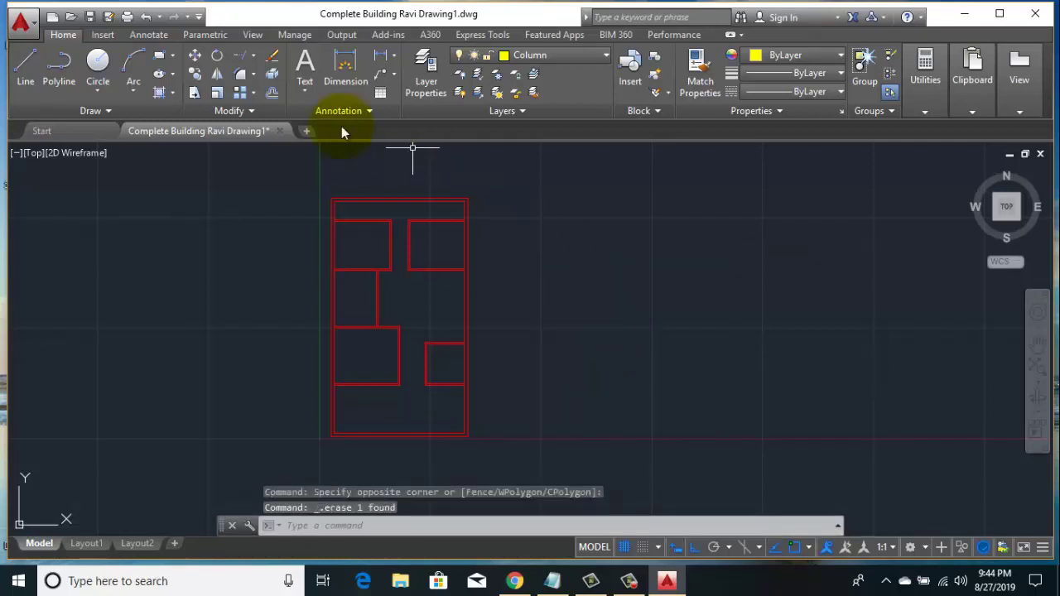
- Draw a 9 by 9 column square beside the plan (corner 9,9) and zoom in
{"action": "left_click", "coordinate": [159, 56]}
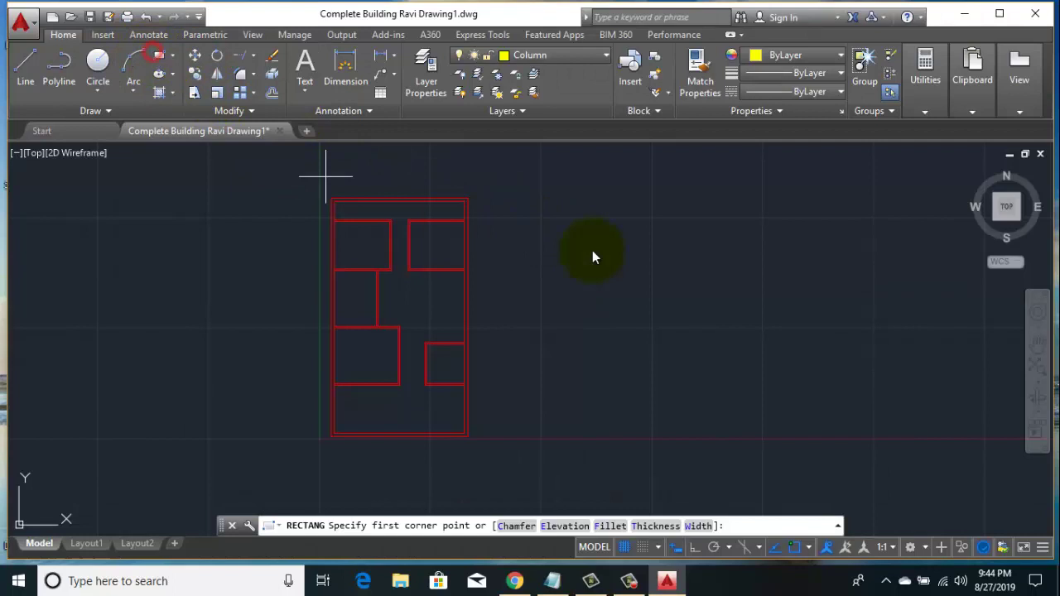
{"action": "left_click", "coordinate": [574, 299]}
{"action": "type", "text": "9"}
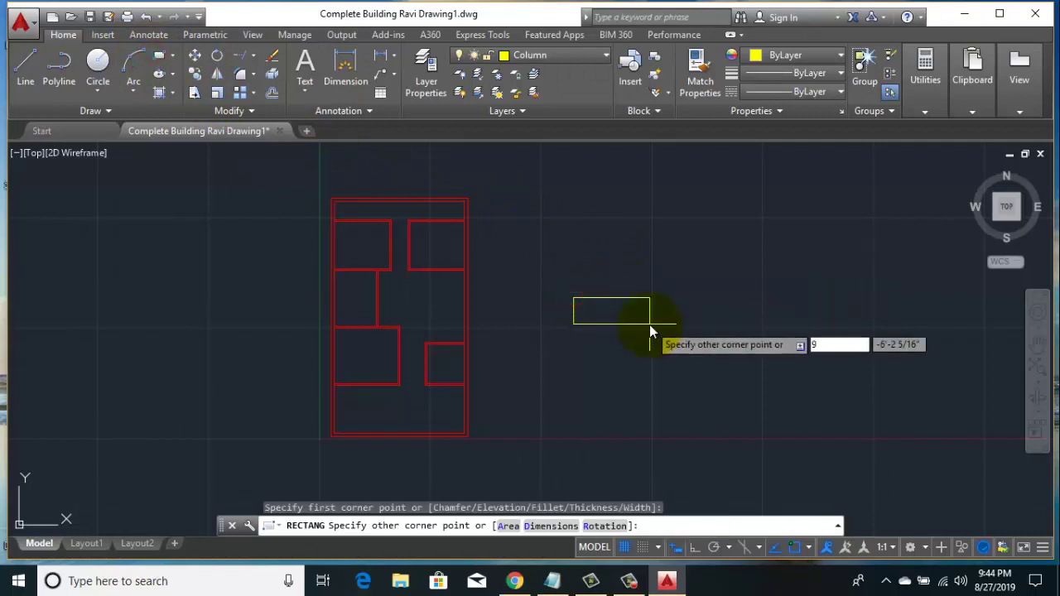
{"action": "type", "text": ",9"}
{"action": "key", "text": "Return"}
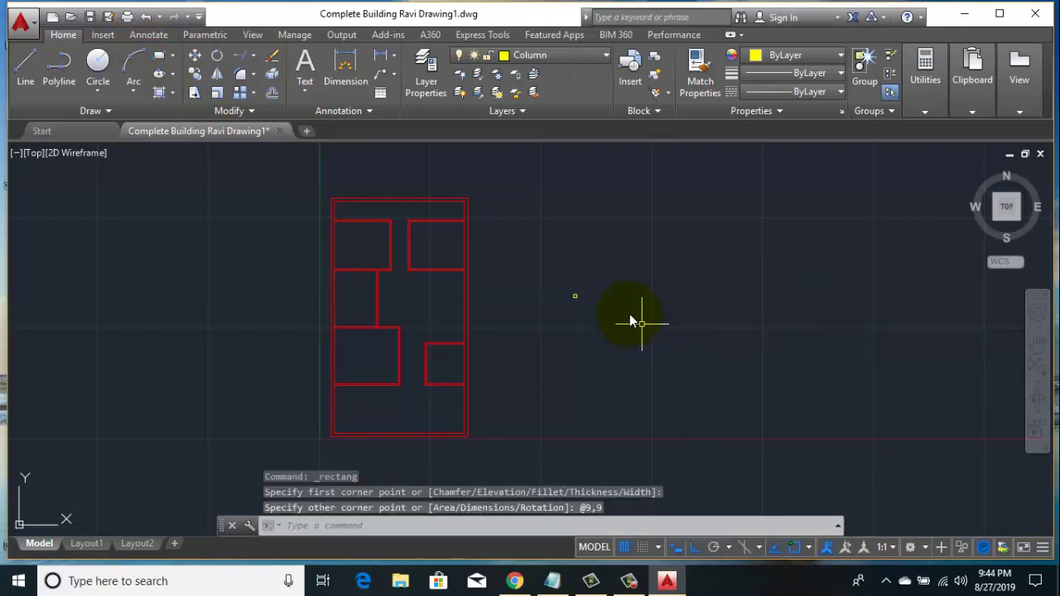
{"action": "scroll", "coordinate": [580, 303], "scroll_direction": "up", "scroll_amount": 3}
{"action": "left_click", "coordinate": [587, 295]}
{"action": "left_click", "coordinate": [494, 192]}
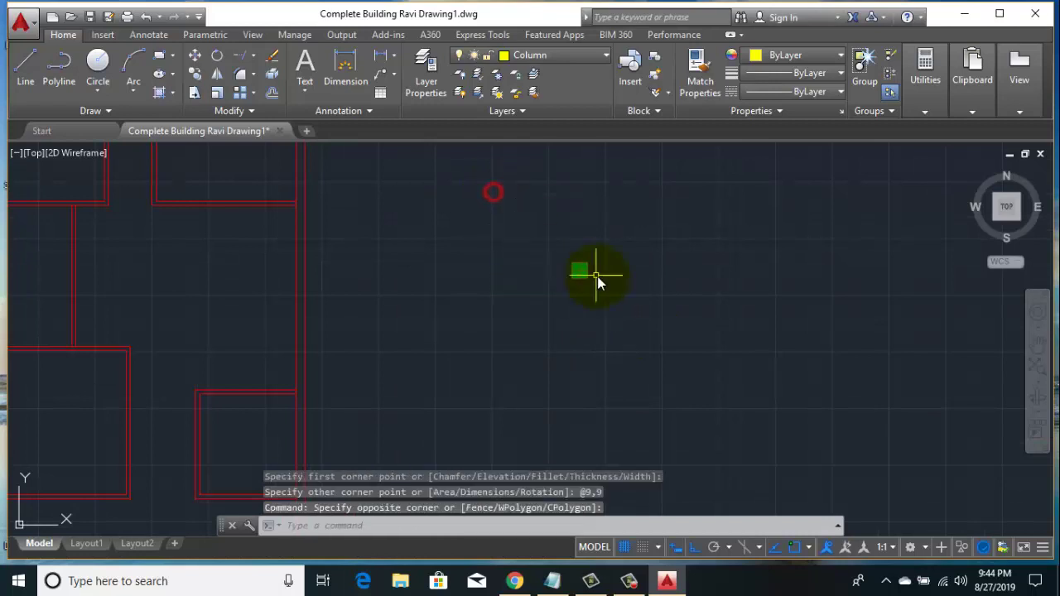
{"action": "scroll", "coordinate": [600, 283], "scroll_direction": "up", "scroll_amount": 2}
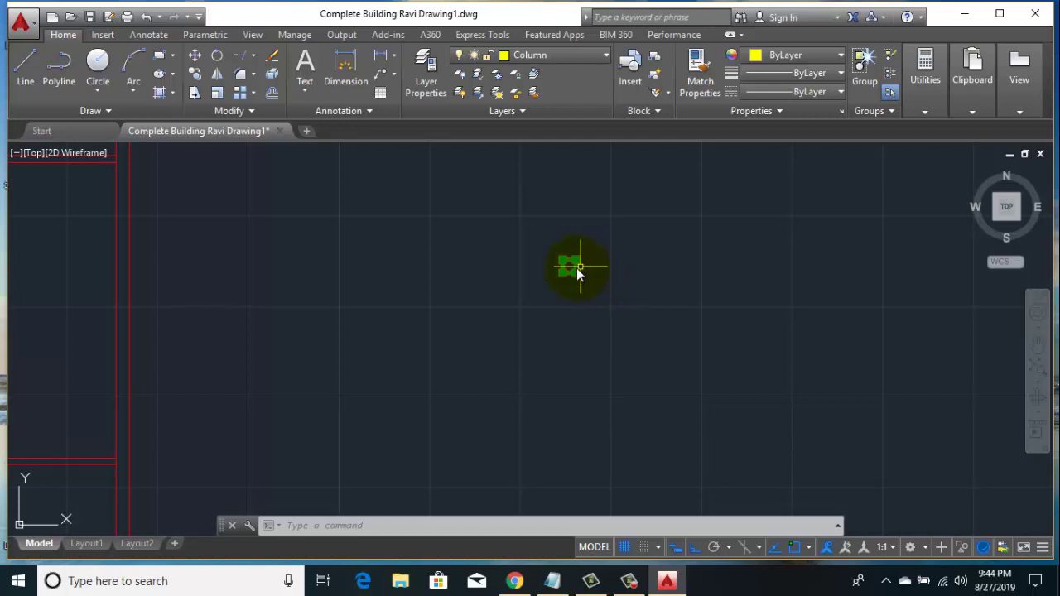
{"action": "scroll", "coordinate": [578, 273], "scroll_direction": "up", "scroll_amount": 5}
{"action": "scroll", "coordinate": [560, 276], "scroll_direction": "down", "scroll_amount": 4}
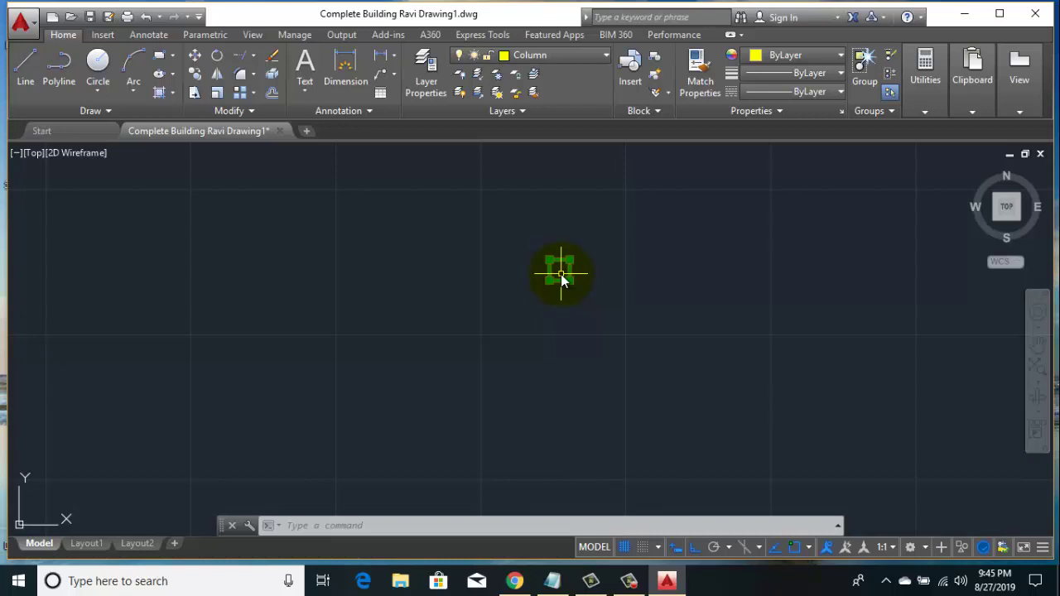
{"action": "left_click", "coordinate": [561, 276]}
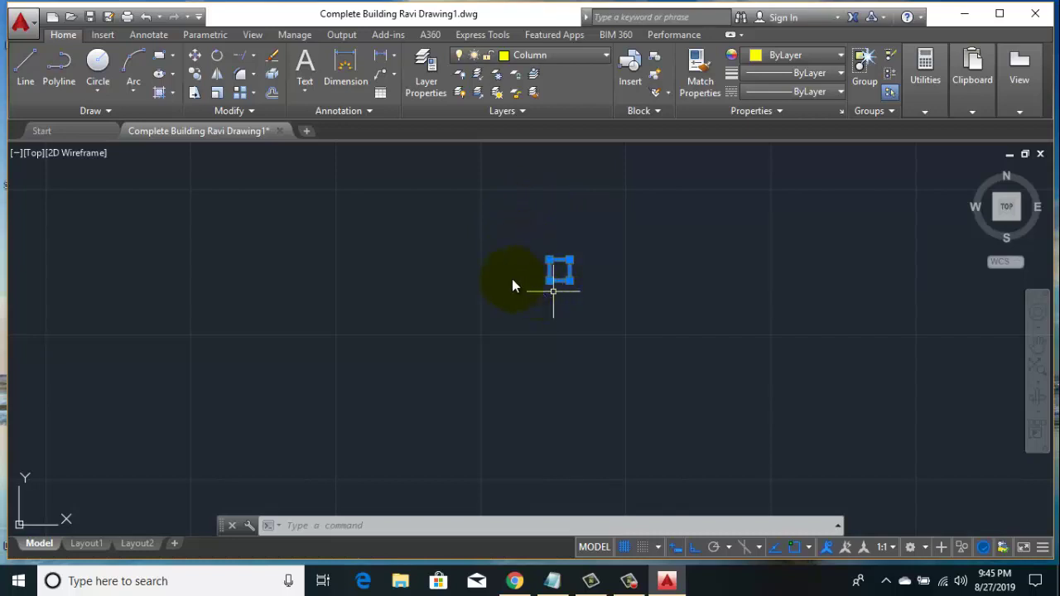
{"action": "left_click", "coordinate": [172, 76]}
- Fill the column square with a Solid hatch in ByLayer colour, showing yellow
{"action": "left_click", "coordinate": [178, 116]}
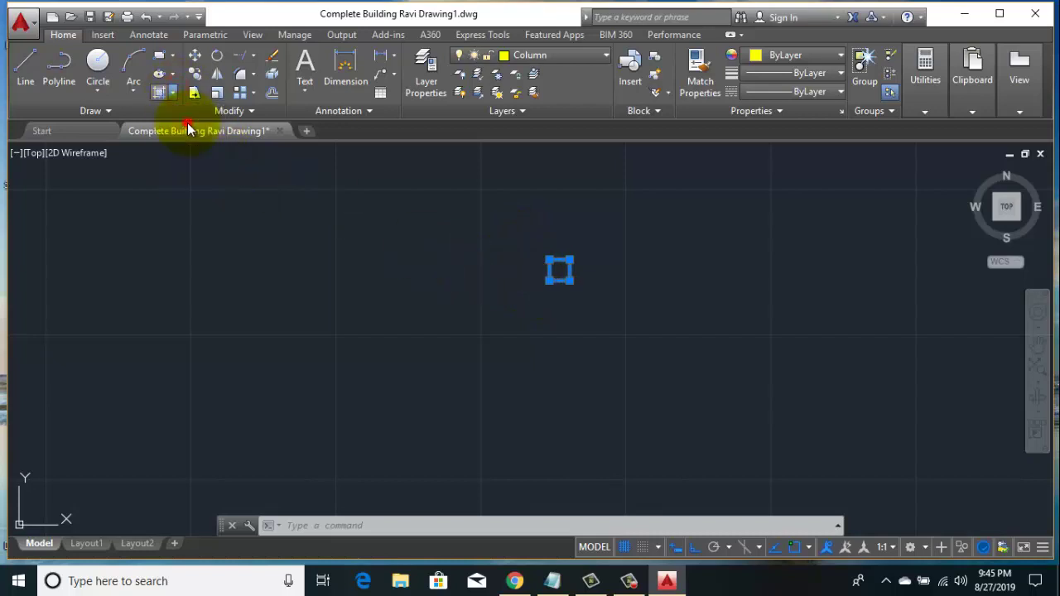
{"action": "scroll", "coordinate": [563, 275], "scroll_direction": "up", "scroll_amount": 2}
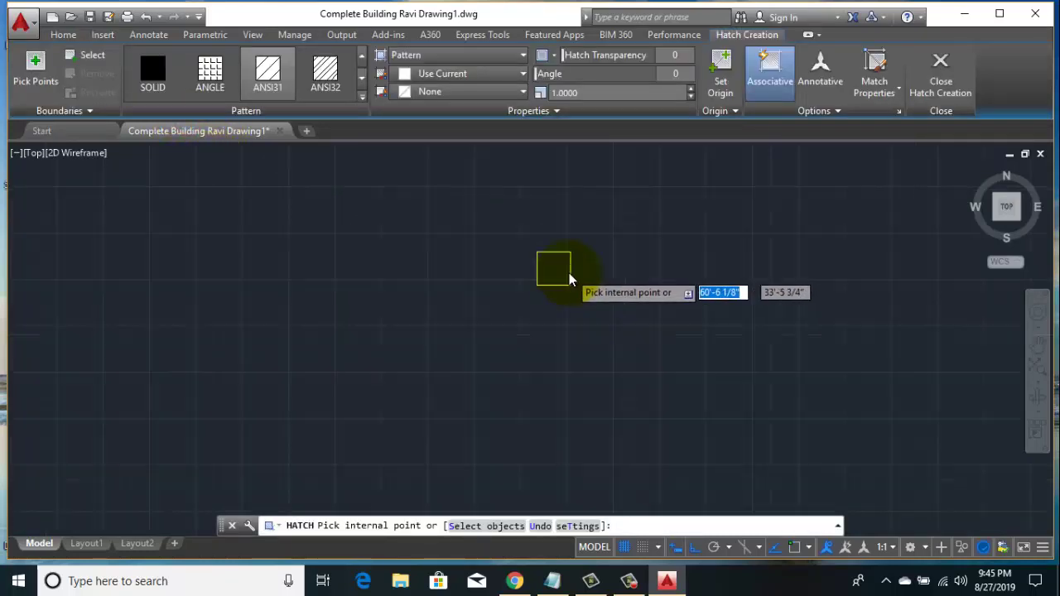
{"action": "scroll", "coordinate": [558, 277], "scroll_direction": "up", "scroll_amount": 4}
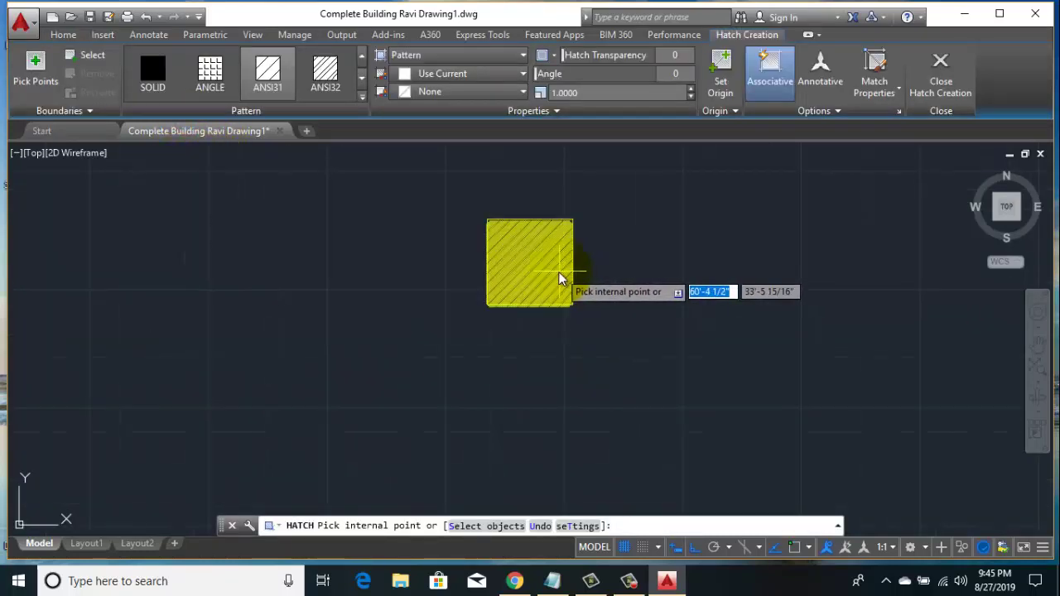
{"action": "left_click", "coordinate": [458, 57]}
{"action": "left_click", "coordinate": [431, 77]}
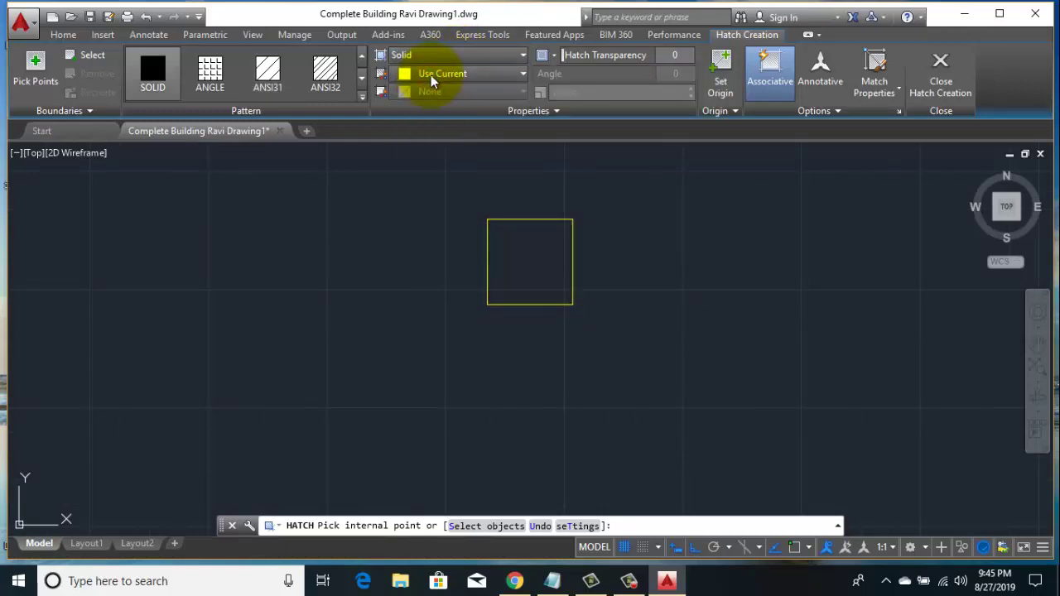
{"action": "left_click", "coordinate": [431, 74]}
{"action": "left_click", "coordinate": [433, 94]}
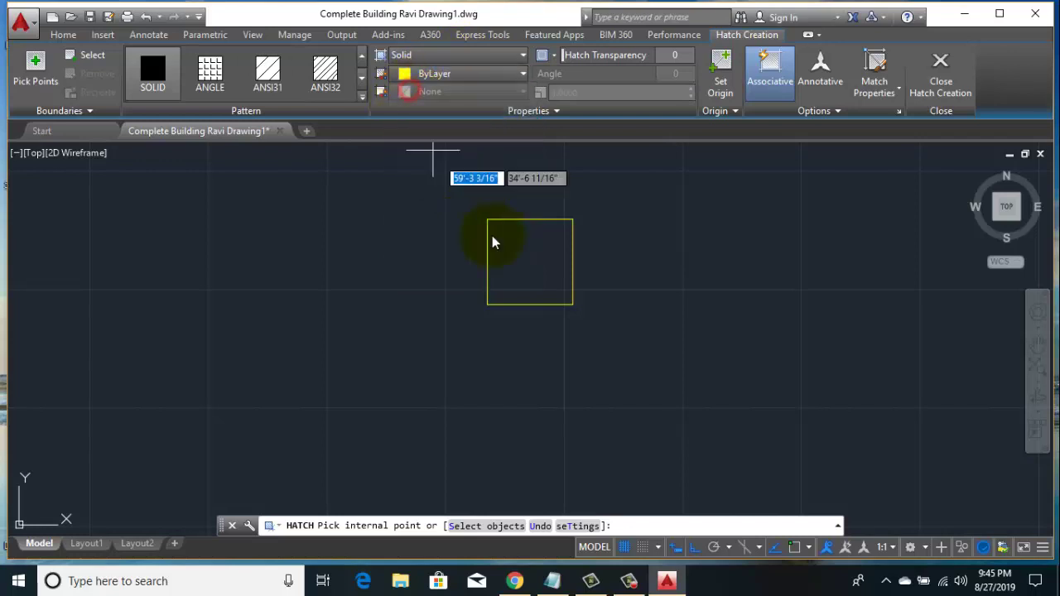
{"action": "left_click", "coordinate": [499, 258]}
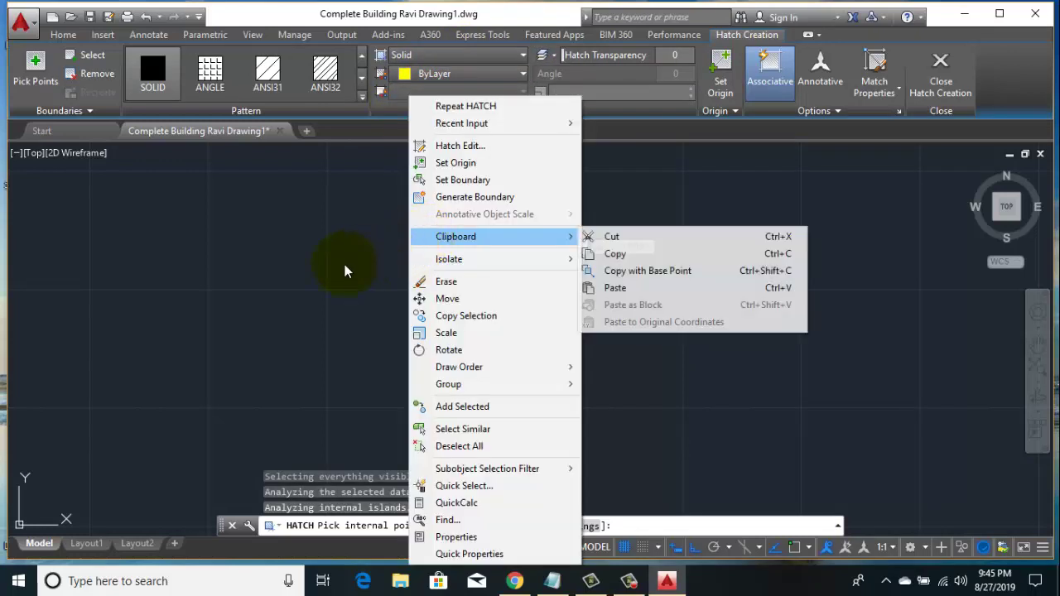
{"action": "key", "text": "Escape"}
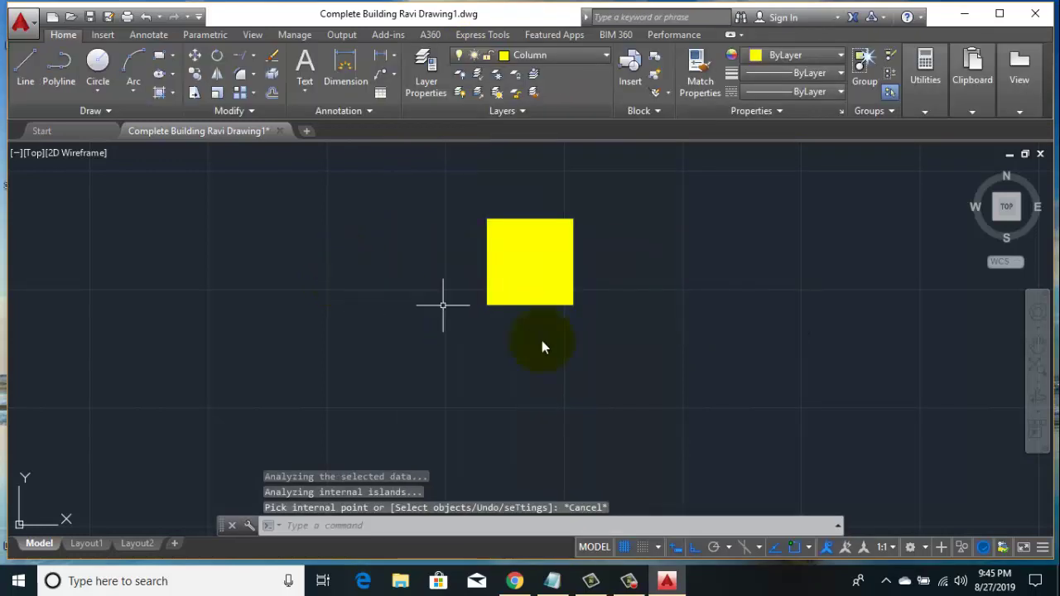
- Copy the yellow column from its corner to the building's top-left and top-right corners
{"action": "left_click", "coordinate": [381, 180]}
{"action": "scroll", "coordinate": [461, 240], "scroll_direction": "down", "scroll_amount": 4}
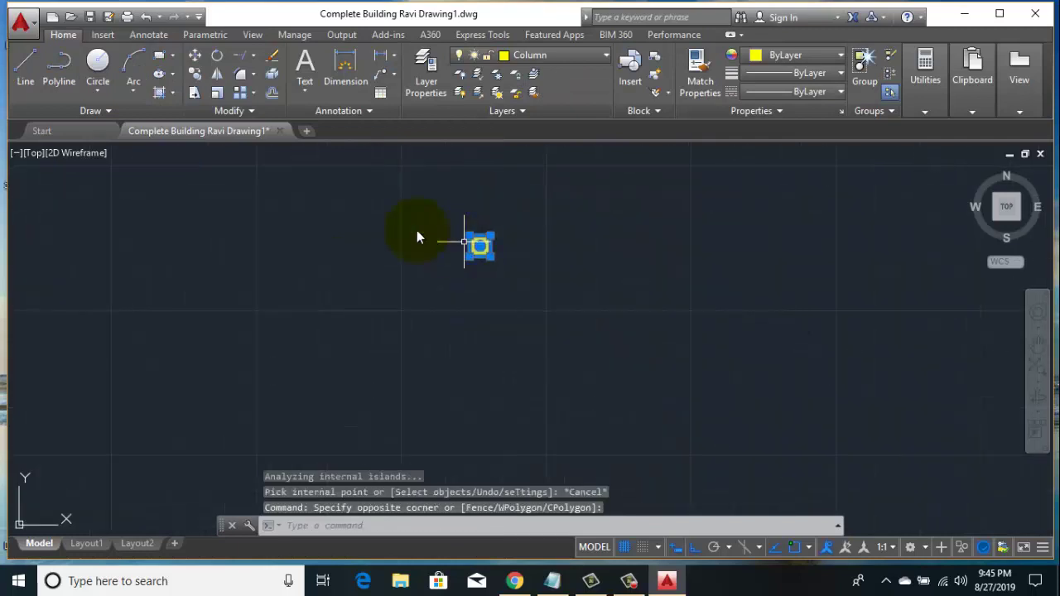
{"action": "left_click", "coordinate": [196, 74]}
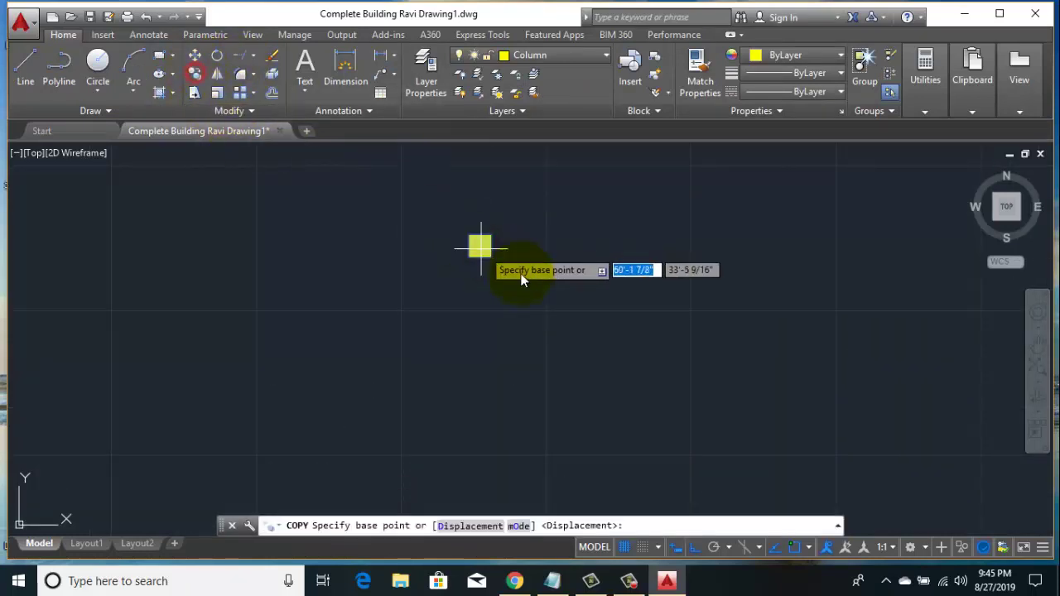
{"action": "left_click", "coordinate": [479, 247]}
{"action": "middle_click_drag", "start_coordinate": [398, 286], "coordinate": [487, 345]}
{"action": "scroll", "coordinate": [488, 346], "scroll_direction": "down", "scroll_amount": 2}
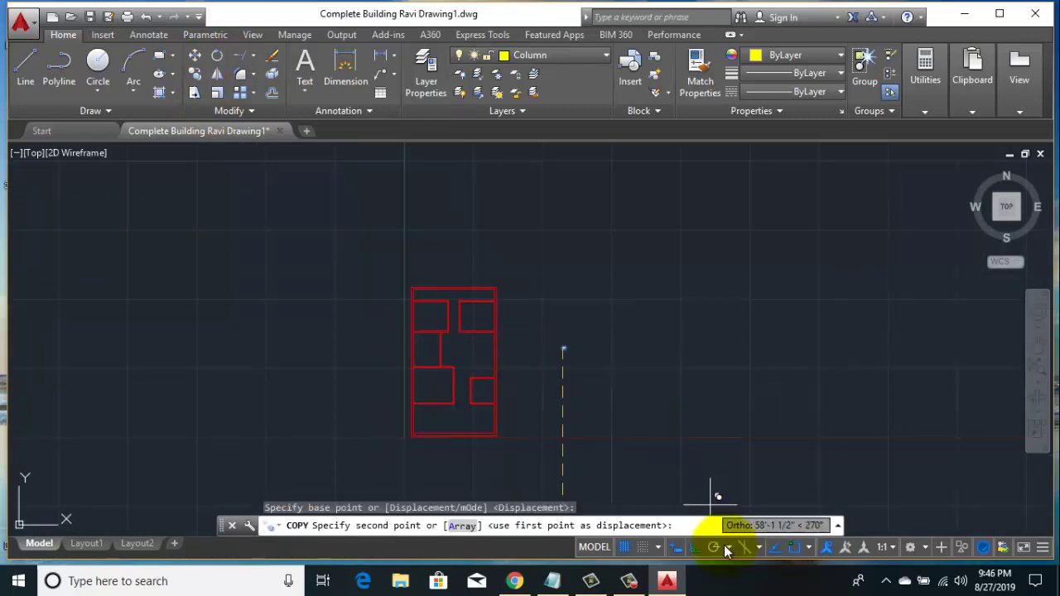
{"action": "scroll", "coordinate": [417, 284], "scroll_direction": "up", "scroll_amount": 2}
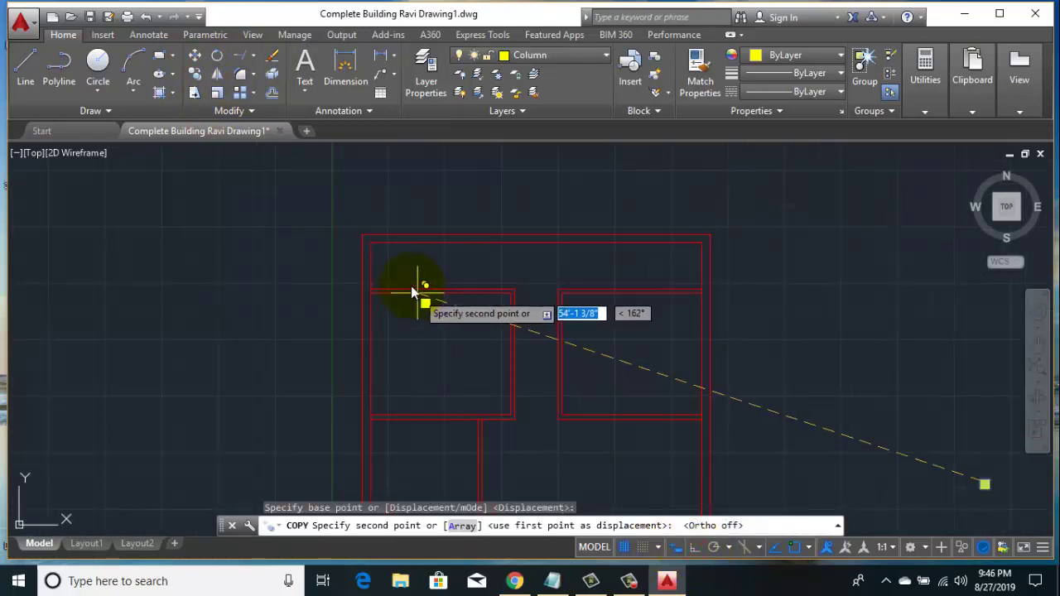
{"action": "scroll", "coordinate": [364, 242], "scroll_direction": "up", "scroll_amount": 2}
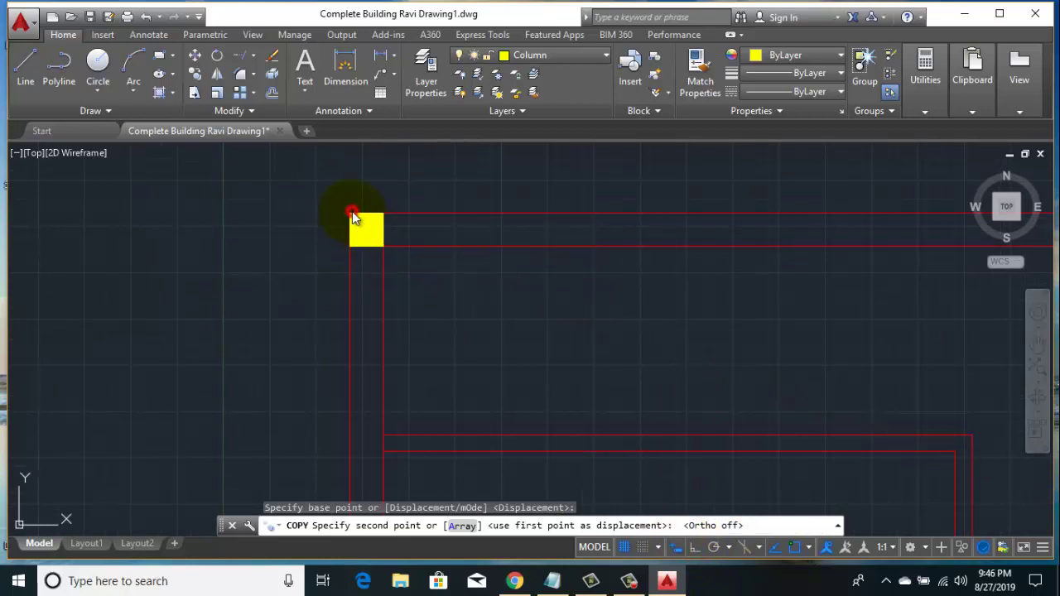
{"action": "left_click", "coordinate": [353, 214]}
{"action": "scroll", "coordinate": [356, 319], "scroll_direction": "down", "scroll_amount": 3}
{"action": "scroll", "coordinate": [611, 232], "scroll_direction": "up", "scroll_amount": 1}
{"action": "scroll", "coordinate": [604, 220], "scroll_direction": "up", "scroll_amount": 1}
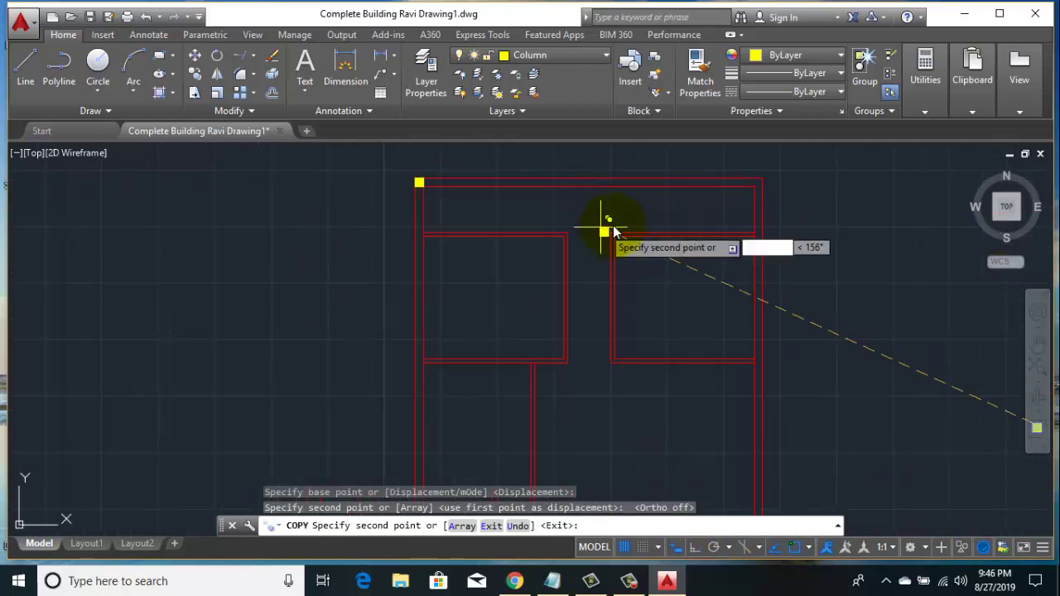
{"action": "scroll", "coordinate": [370, 194], "scroll_direction": "up", "scroll_amount": 2}
{"action": "middle_click_drag", "start_coordinate": [701, 208], "coordinate": [436, 265]}
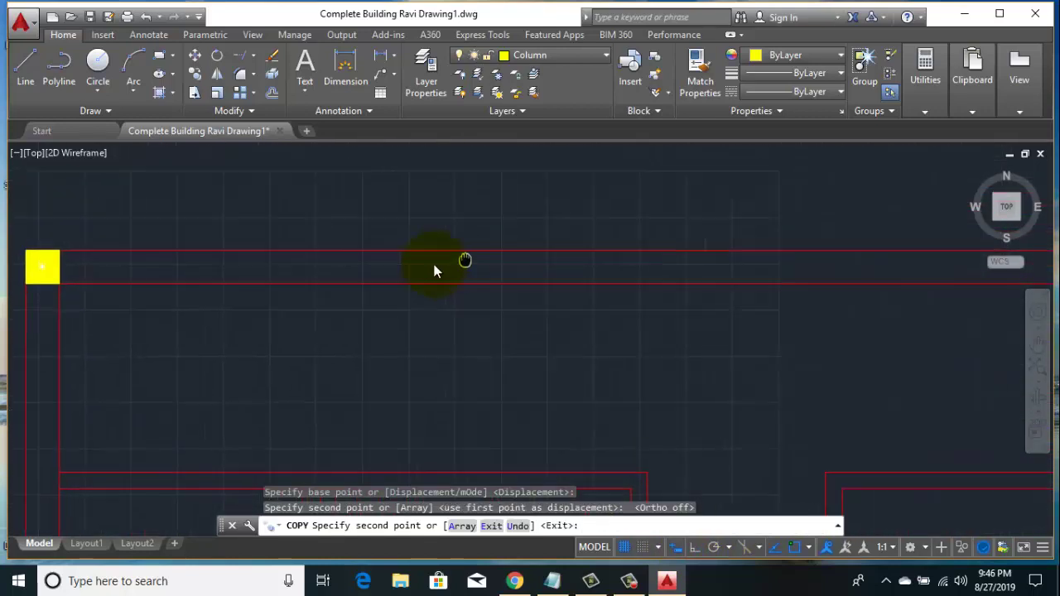
{"action": "scroll", "coordinate": [727, 258], "scroll_direction": "down", "scroll_amount": 2}
{"action": "middle_click_drag", "start_coordinate": [727, 258], "coordinate": [486, 277]}
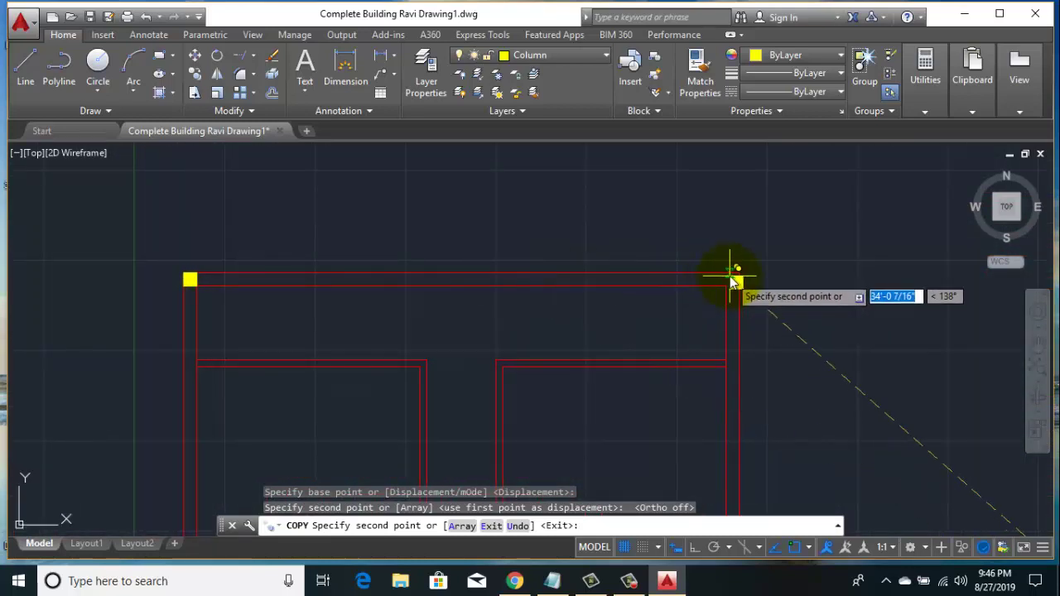
{"action": "scroll", "coordinate": [726, 276], "scroll_direction": "up", "scroll_amount": 3}
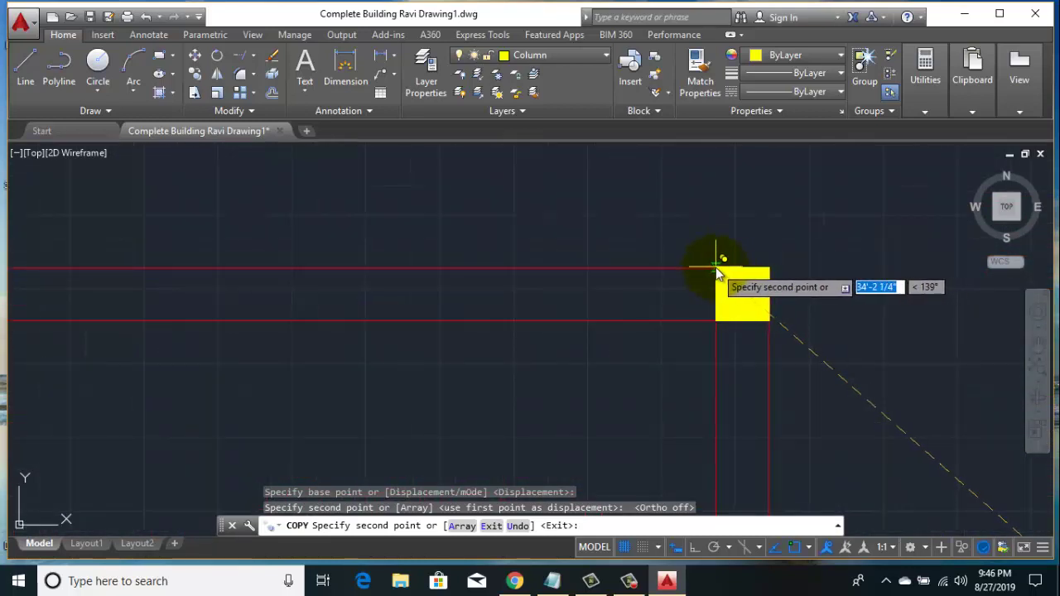
{"action": "left_click", "coordinate": [716, 270]}
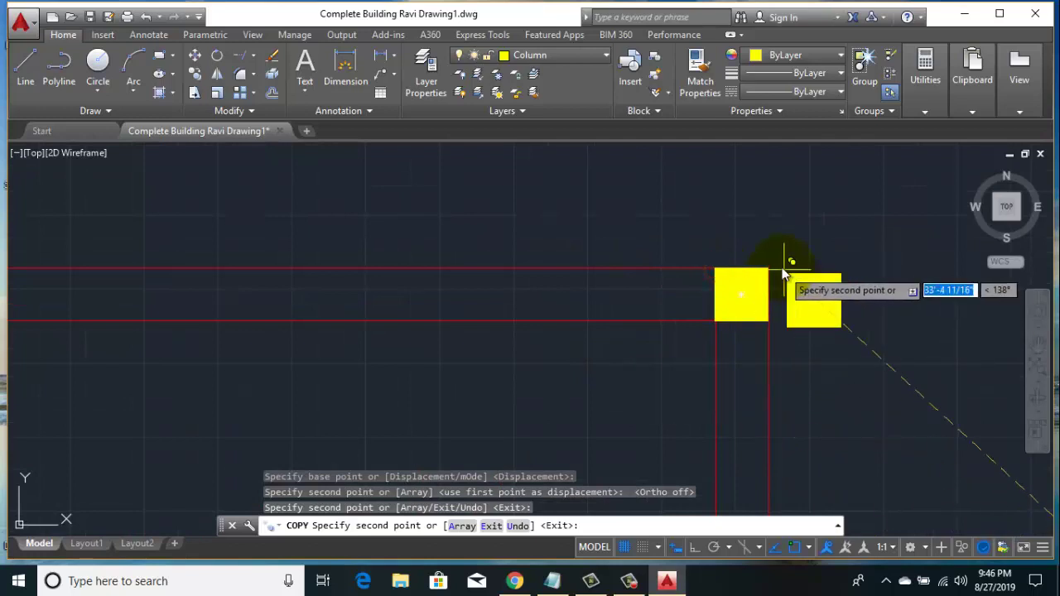
- Place column copies at two more wall corners
{"action": "scroll", "coordinate": [723, 282], "scroll_direction": "up", "scroll_amount": 3}
{"action": "scroll", "coordinate": [716, 280], "scroll_direction": "up", "scroll_amount": 3}
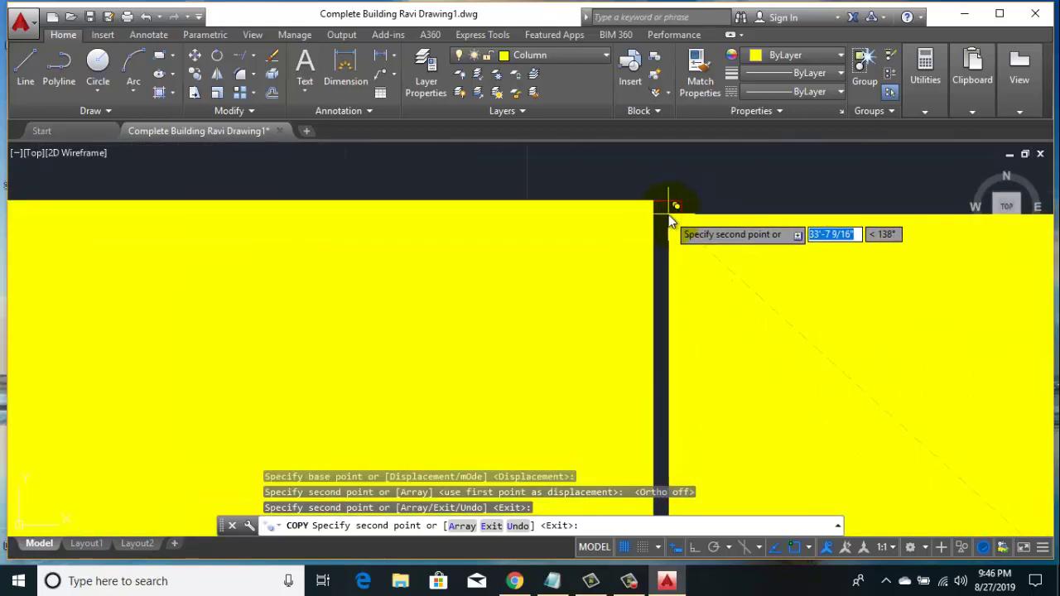
{"action": "scroll", "coordinate": [671, 217], "scroll_direction": "down", "scroll_amount": 3}
{"action": "scroll", "coordinate": [680, 232], "scroll_direction": "down", "scroll_amount": 3}
{"action": "scroll", "coordinate": [681, 239], "scroll_direction": "down", "scroll_amount": 3}
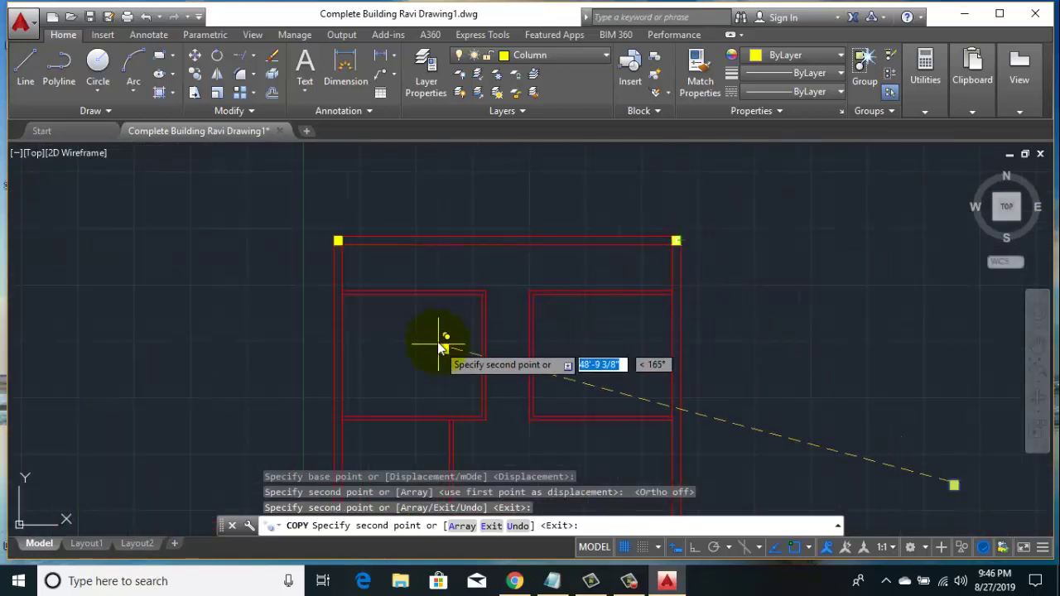
{"action": "middle_click_drag", "start_coordinate": [355, 351], "coordinate": [354, 336]}
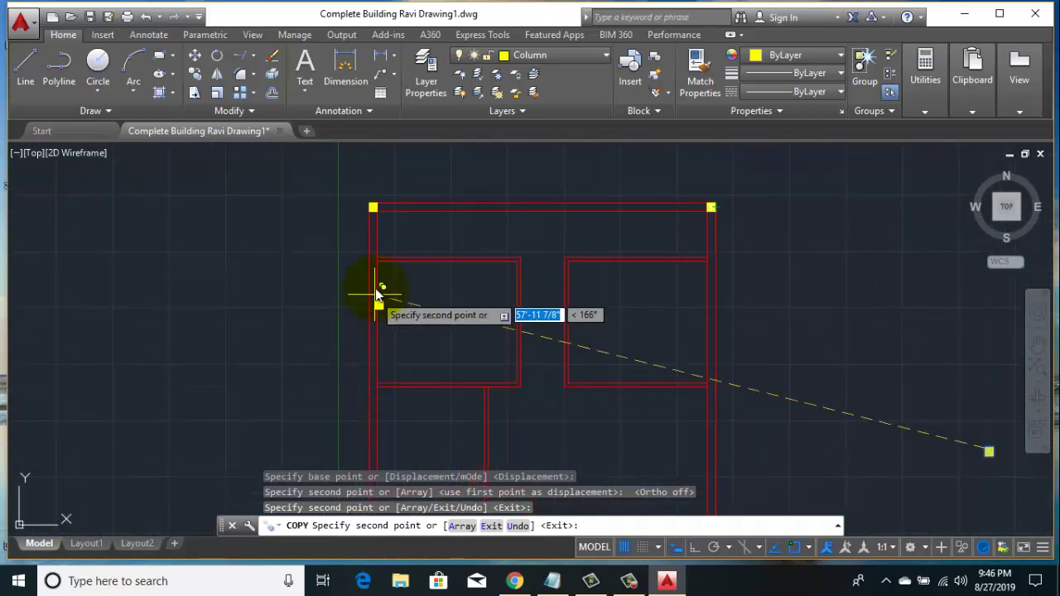
{"action": "scroll", "coordinate": [375, 263], "scroll_direction": "up", "scroll_amount": 2}
{"action": "scroll", "coordinate": [373, 262], "scroll_direction": "up", "scroll_amount": 3}
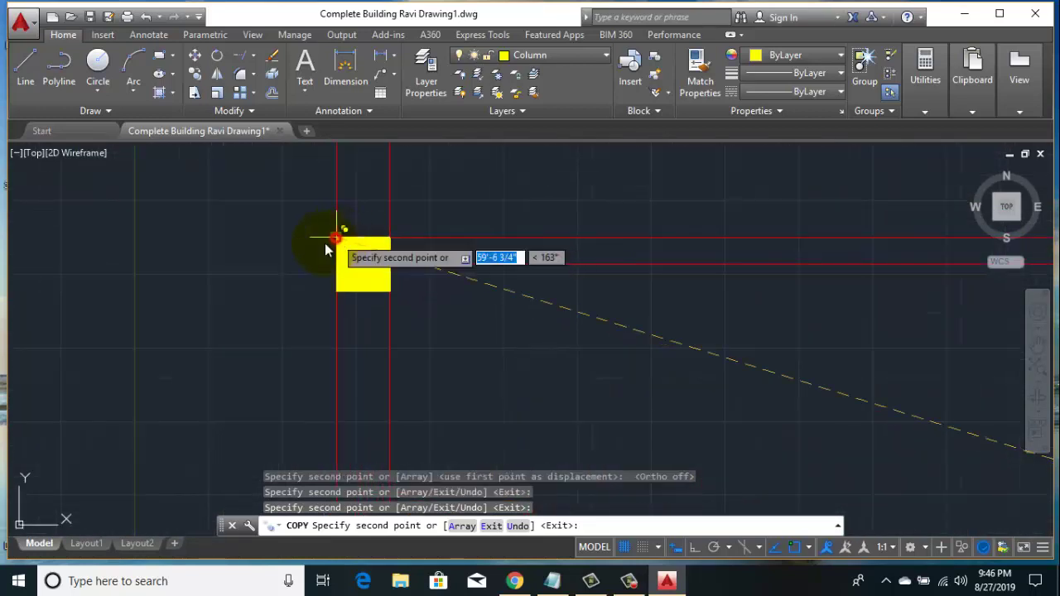
{"action": "scroll", "coordinate": [390, 261], "scroll_direction": "down", "scroll_amount": 4}
{"action": "scroll", "coordinate": [473, 277], "scroll_direction": "down", "scroll_amount": 1}
{"action": "scroll", "coordinate": [679, 265], "scroll_direction": "up", "scroll_amount": 5}
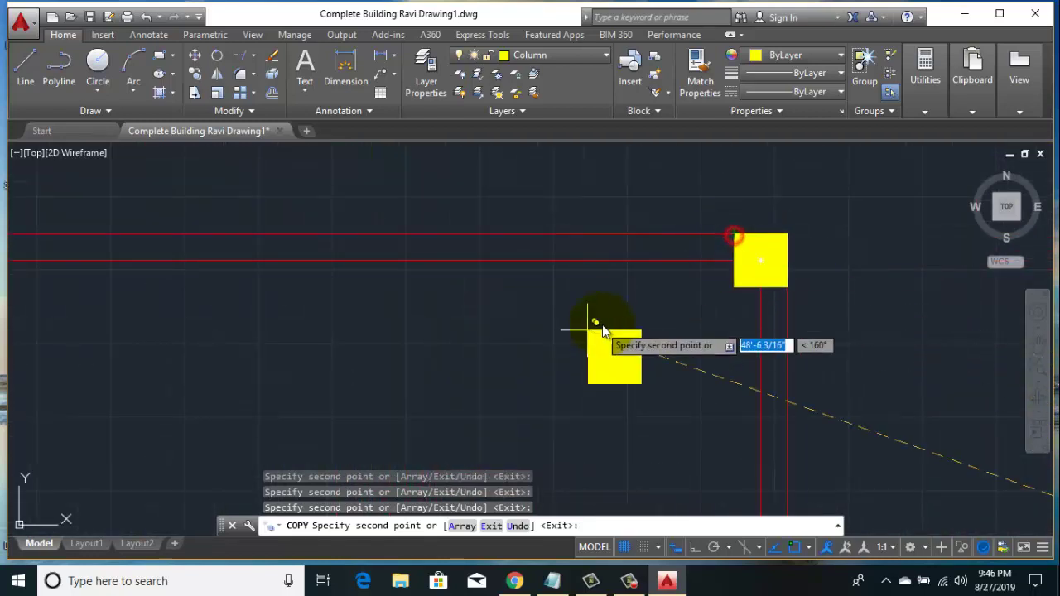
{"action": "scroll", "coordinate": [602, 325], "scroll_direction": "down", "scroll_amount": 3}
{"action": "middle_click_drag", "start_coordinate": [804, 339], "coordinate": [745, 331]}
{"action": "scroll", "coordinate": [744, 319], "scroll_direction": "up", "scroll_amount": 3}
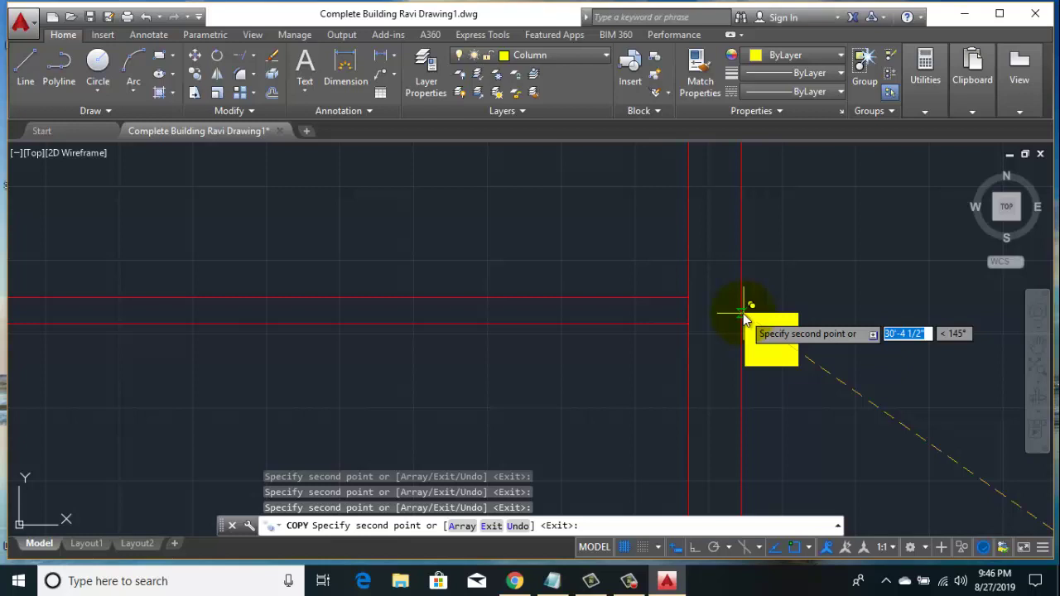
{"action": "left_click", "coordinate": [687, 296]}
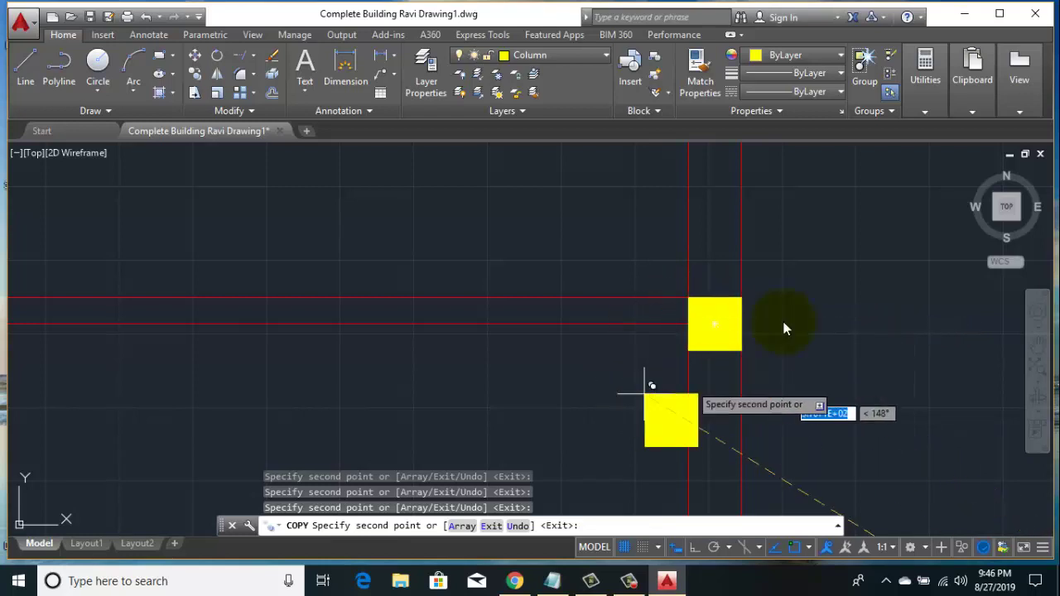
{"action": "scroll", "coordinate": [809, 303], "scroll_direction": "down", "scroll_amount": 5}
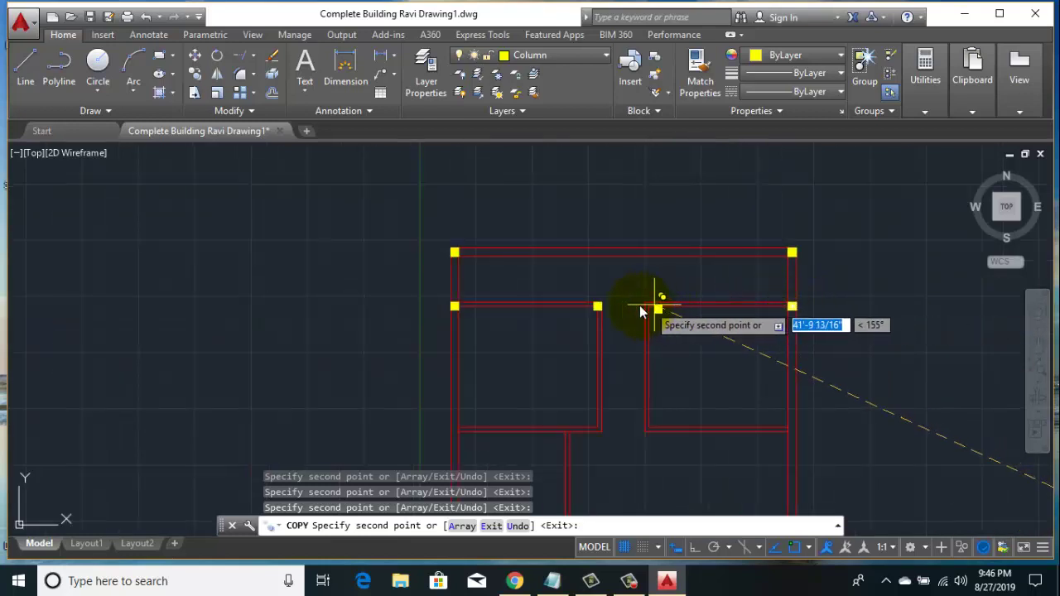
{"action": "scroll", "coordinate": [641, 311], "scroll_direction": "up", "scroll_amount": 5}
{"action": "scroll", "coordinate": [660, 315], "scroll_direction": "down", "scroll_amount": 3}
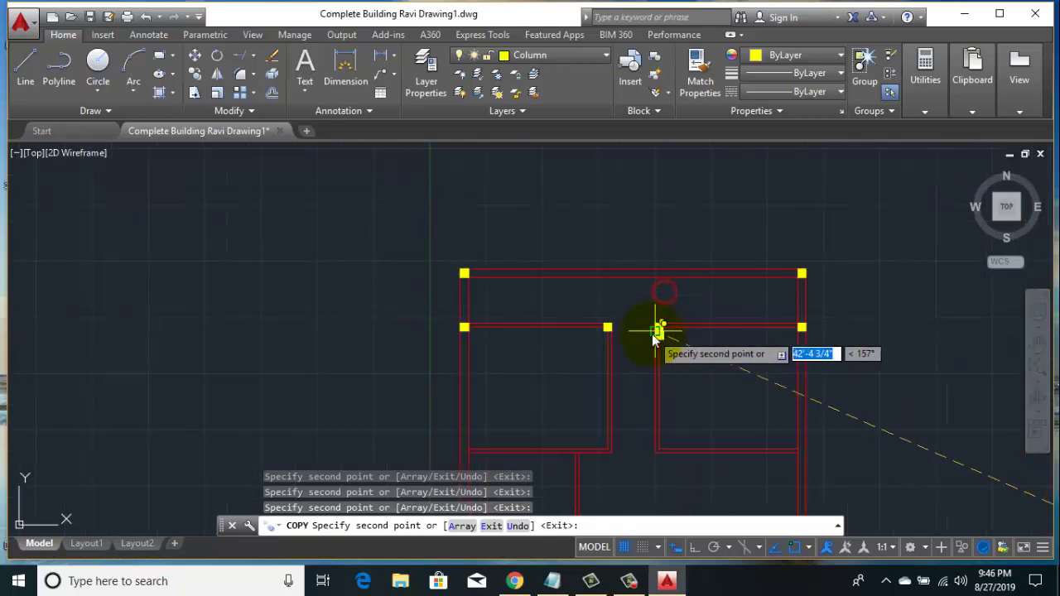
{"action": "scroll", "coordinate": [672, 356], "scroll_direction": "down", "scroll_amount": 2}
{"action": "scroll", "coordinate": [682, 359], "scroll_direction": "up", "scroll_amount": 5}
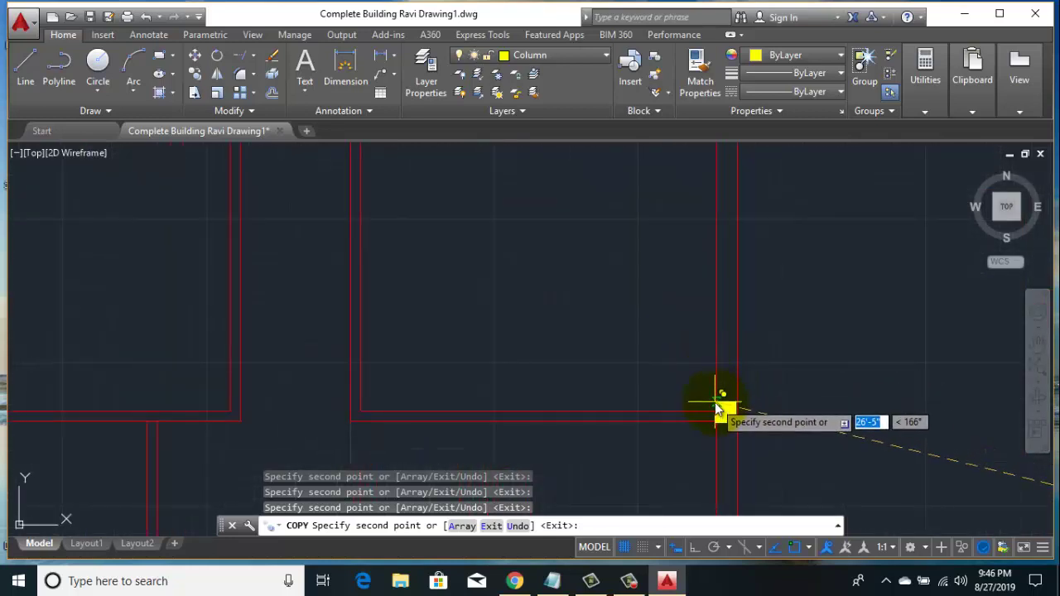
{"action": "scroll", "coordinate": [699, 359], "scroll_direction": "up", "scroll_amount": 3}
{"action": "scroll", "coordinate": [703, 364], "scroll_direction": "up", "scroll_amount": 2}
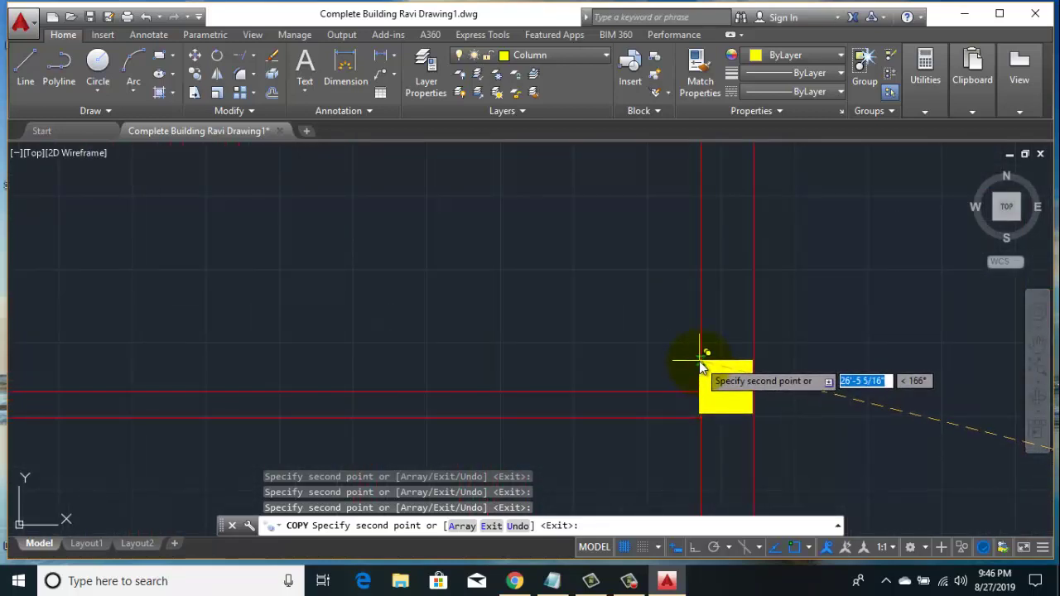
{"action": "left_click", "coordinate": [699, 364]}
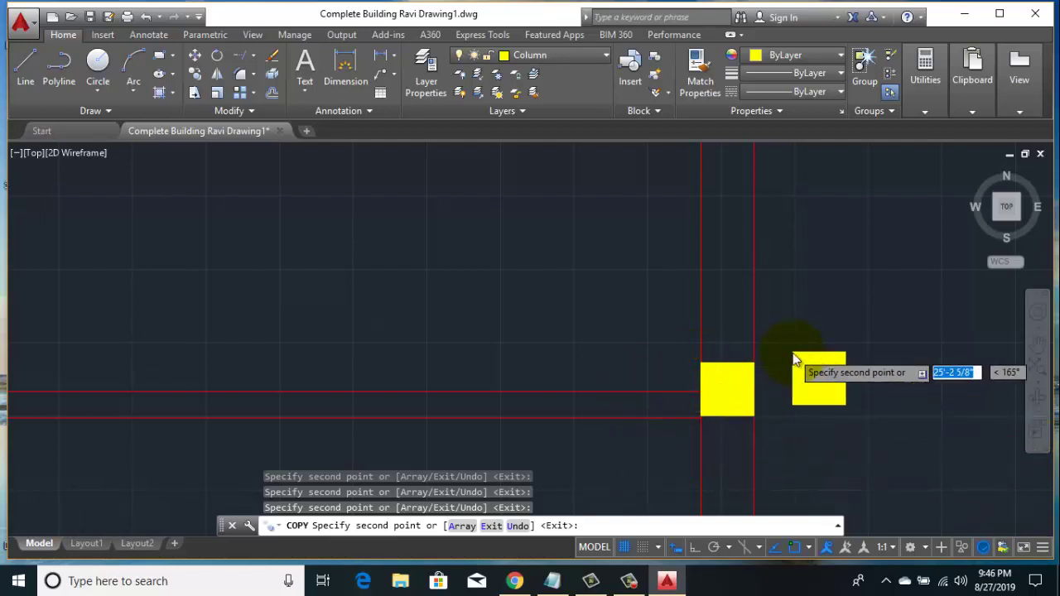
- Add two column copies along the top wall
{"action": "scroll", "coordinate": [792, 356], "scroll_direction": "down", "scroll_amount": 5}
{"action": "scroll", "coordinate": [585, 365], "scroll_direction": "up", "scroll_amount": 5}
{"action": "scroll", "coordinate": [573, 376], "scroll_direction": "up", "scroll_amount": 3}
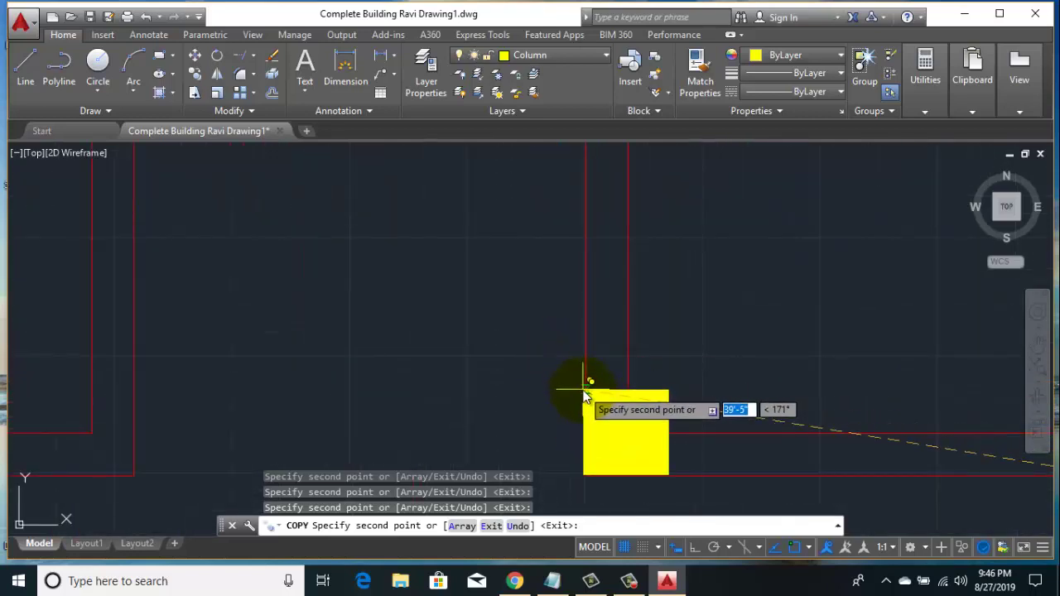
{"action": "scroll", "coordinate": [755, 370], "scroll_direction": "down", "scroll_amount": 5}
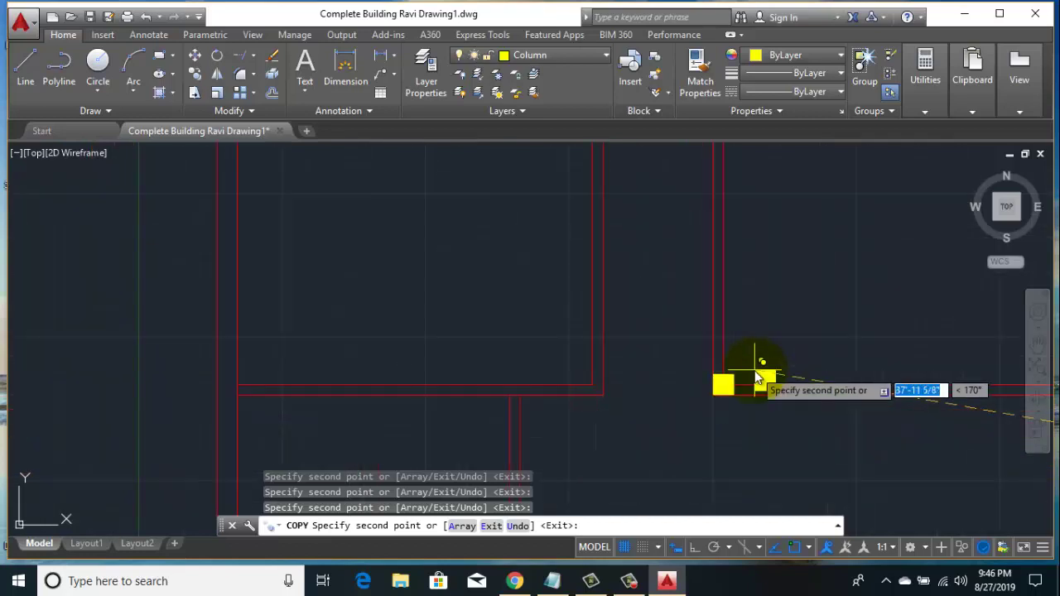
{"action": "middle_click_drag", "start_coordinate": [363, 370], "coordinate": [414, 367]}
{"action": "scroll", "coordinate": [639, 372], "scroll_direction": "up", "scroll_amount": 5}
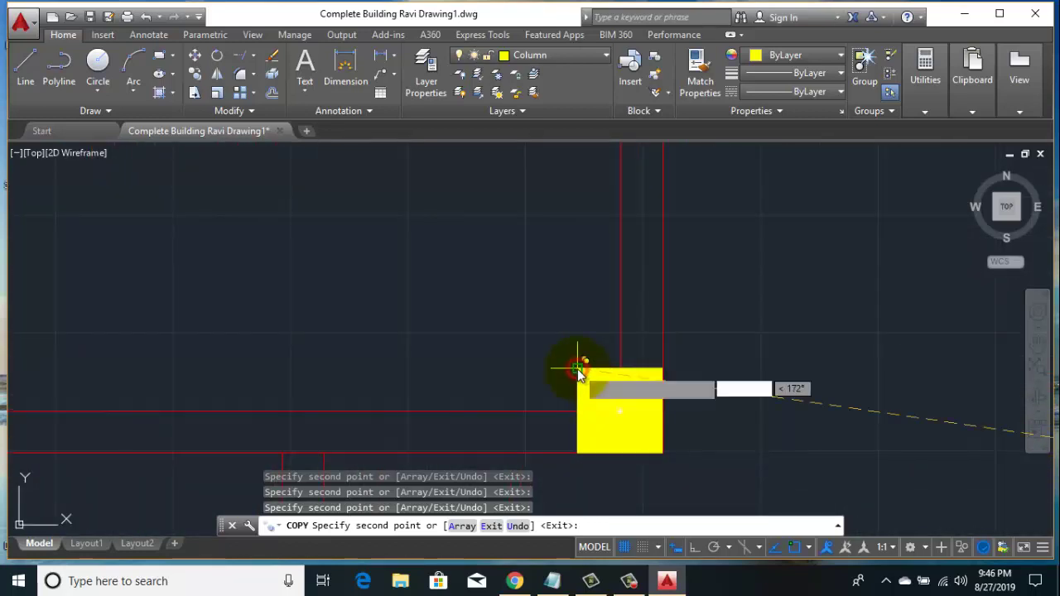
{"action": "scroll", "coordinate": [531, 348], "scroll_direction": "down", "scroll_amount": 5}
{"action": "middle_click_drag", "start_coordinate": [367, 360], "coordinate": [414, 350]}
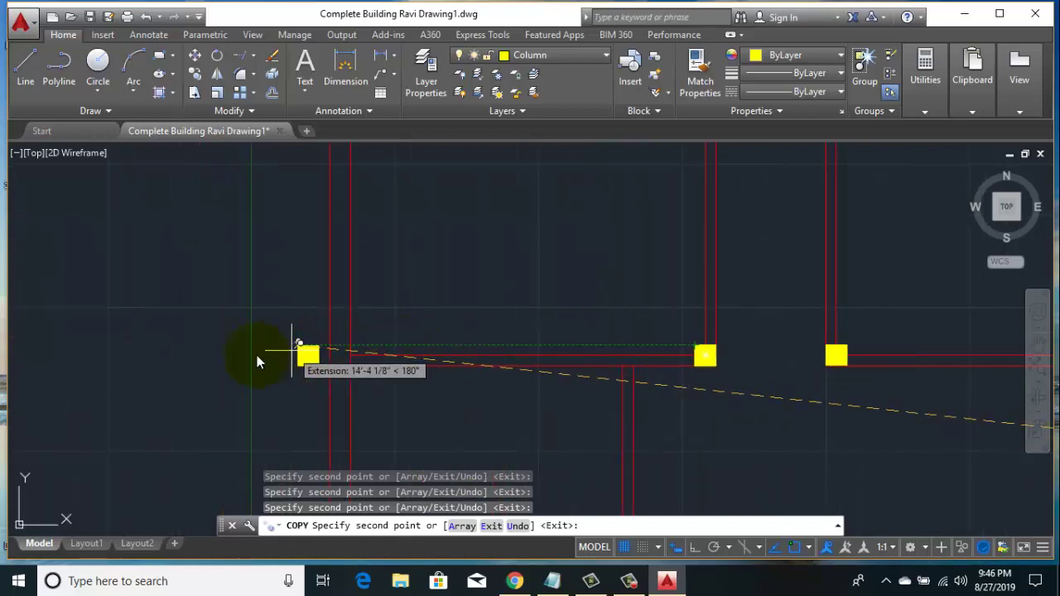
{"action": "scroll", "coordinate": [306, 355], "scroll_direction": "up", "scroll_amount": 3}
{"action": "scroll", "coordinate": [331, 348], "scroll_direction": "up", "scroll_amount": 1}
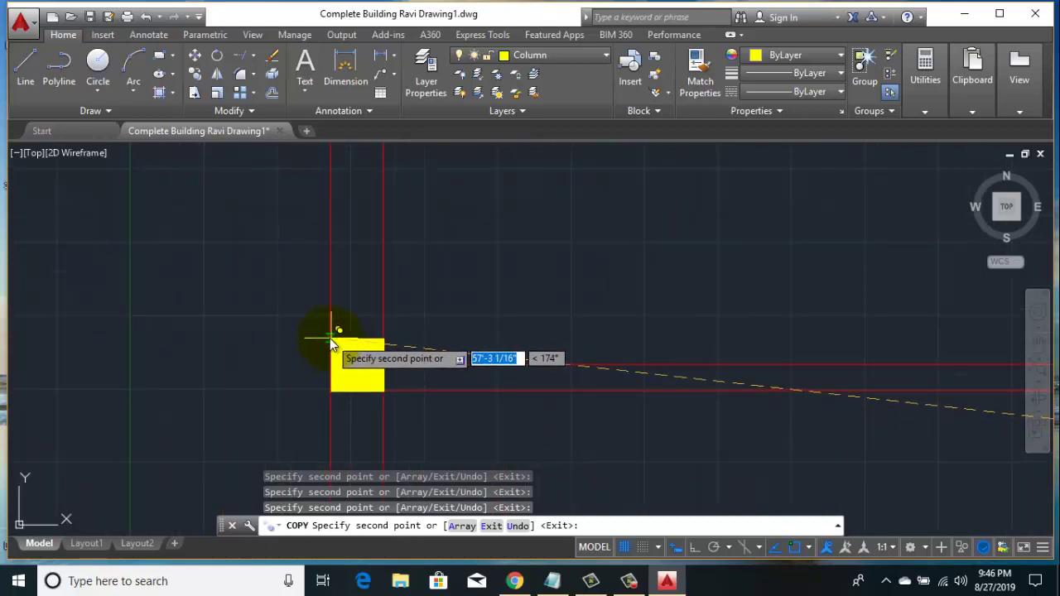
{"action": "scroll", "coordinate": [331, 340], "scroll_direction": "down", "scroll_amount": 2}
{"action": "scroll", "coordinate": [213, 367], "scroll_direction": "down", "scroll_amount": 2}
{"action": "middle_click_drag", "start_coordinate": [438, 279], "coordinate": [350, 394]}
{"action": "scroll", "coordinate": [522, 230], "scroll_direction": "down", "scroll_amount": 3}
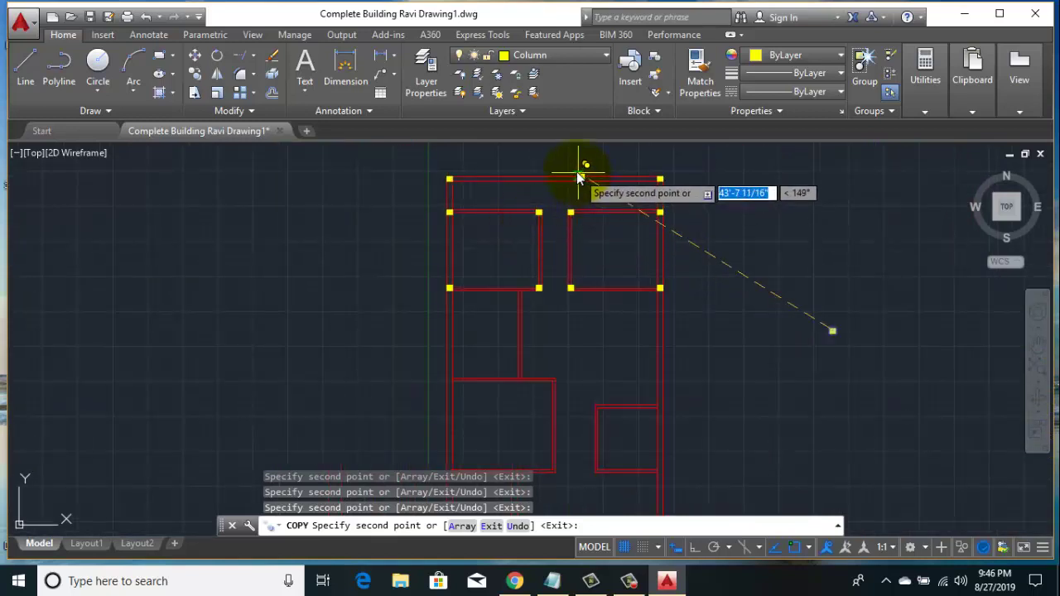
{"action": "scroll", "coordinate": [575, 172], "scroll_direction": "up", "scroll_amount": 5}
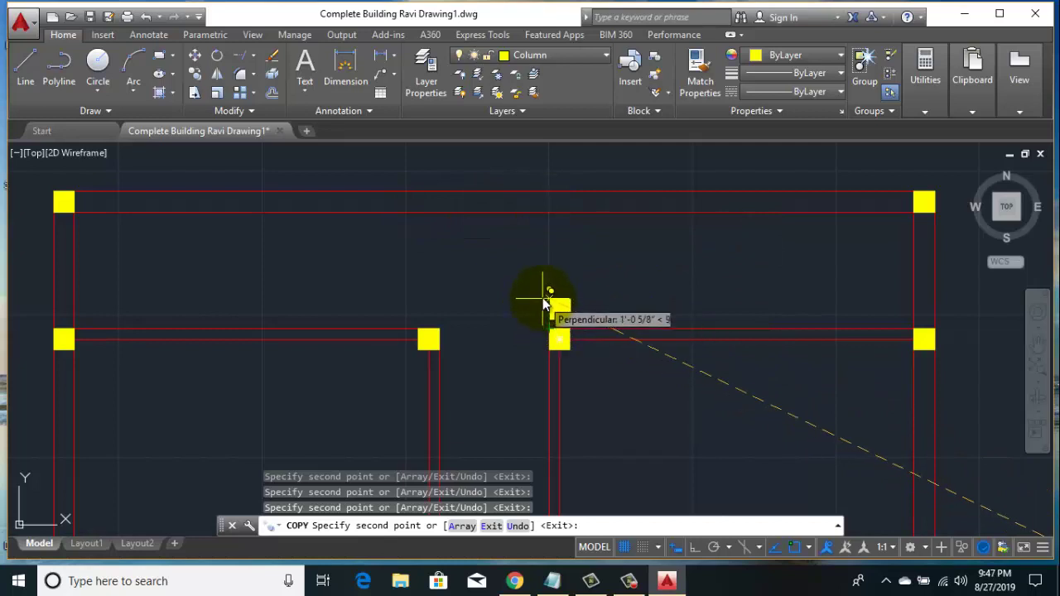
{"action": "left_click", "coordinate": [550, 196]}
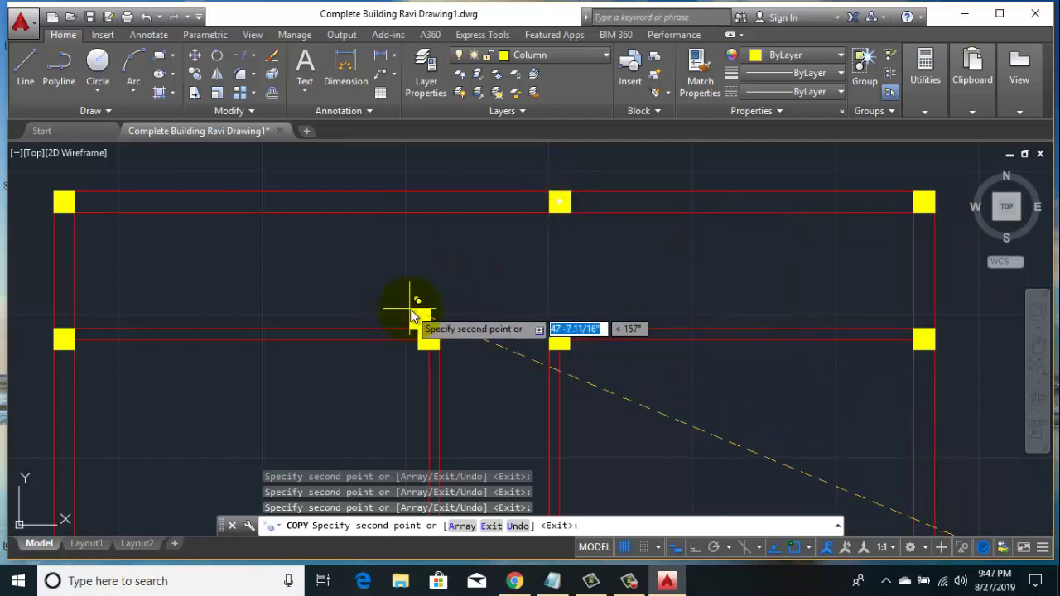
{"action": "left_click", "coordinate": [417, 191]}
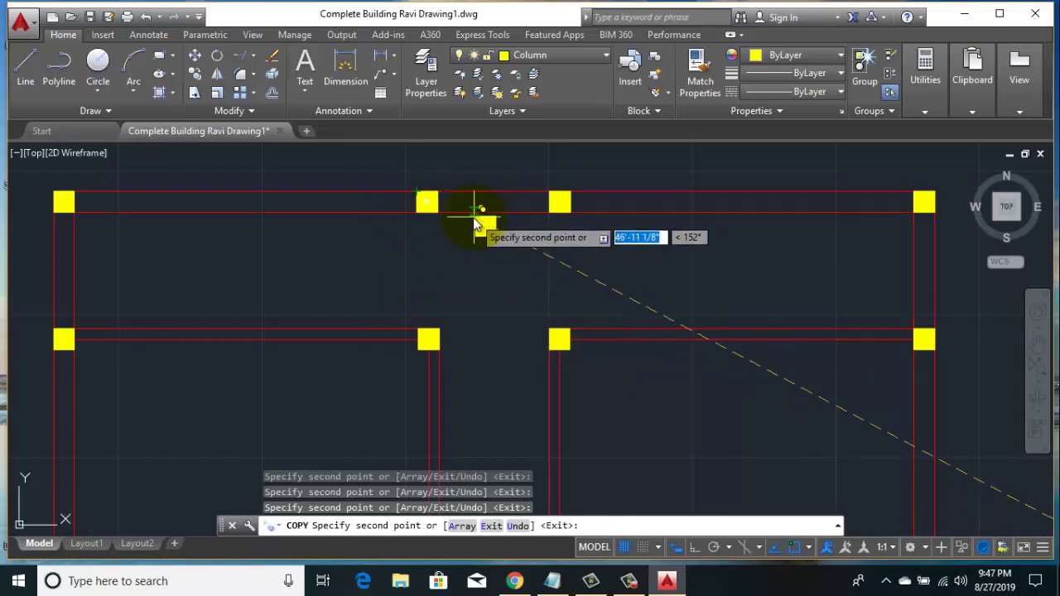
- Place column copies at a wall junction and the neighbouring wall corner
{"action": "scroll", "coordinate": [476, 212], "scroll_direction": "down", "scroll_amount": 6}
{"action": "scroll", "coordinate": [356, 373], "scroll_direction": "up", "scroll_amount": 4}
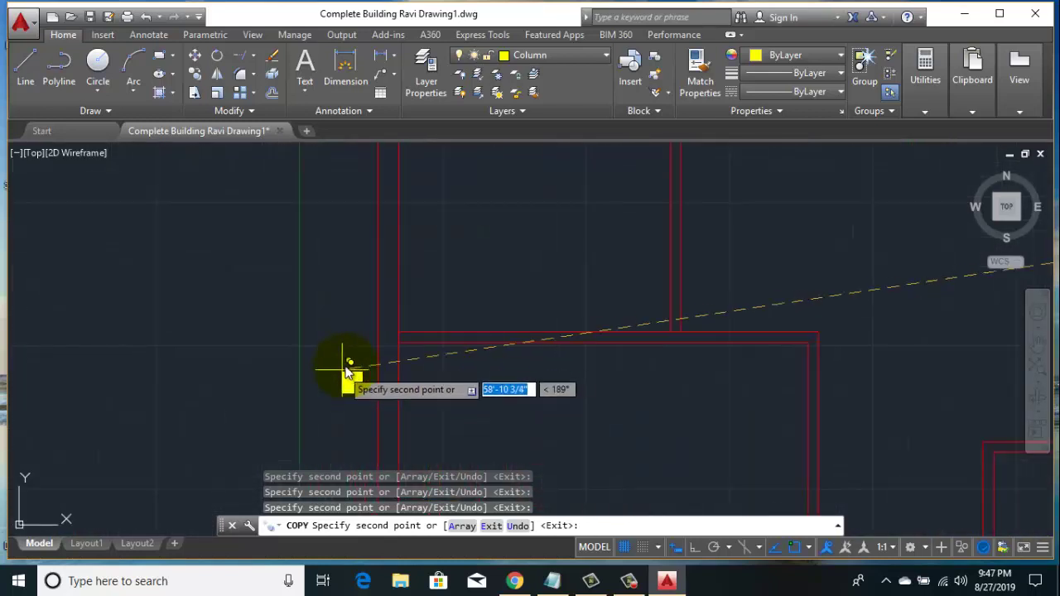
{"action": "scroll", "coordinate": [377, 356], "scroll_direction": "up", "scroll_amount": 2}
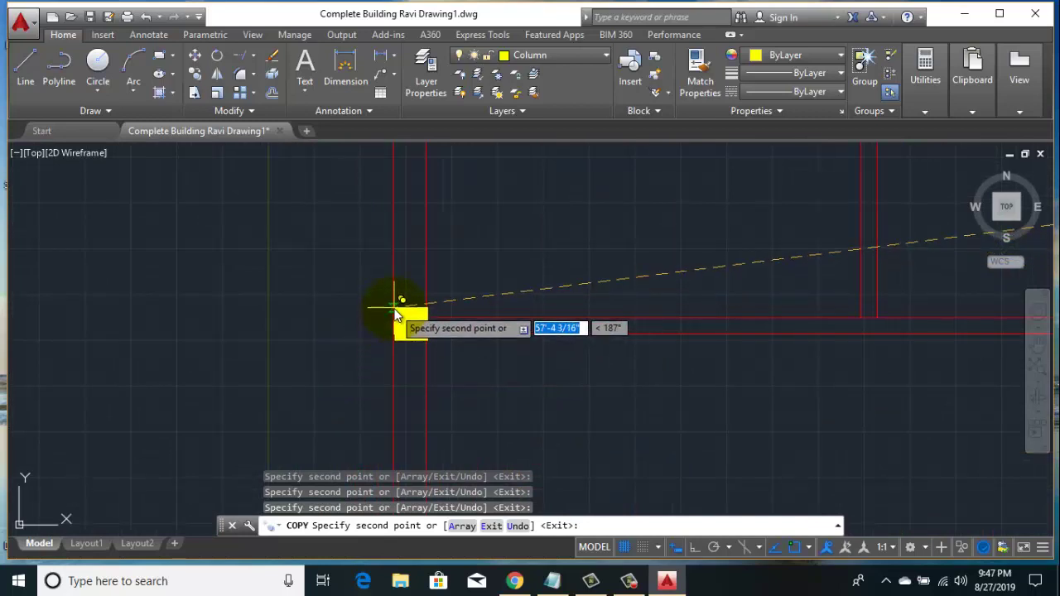
{"action": "scroll", "coordinate": [395, 313], "scroll_direction": "down", "scroll_amount": 2}
{"action": "scroll", "coordinate": [401, 331], "scroll_direction": "down", "scroll_amount": 2}
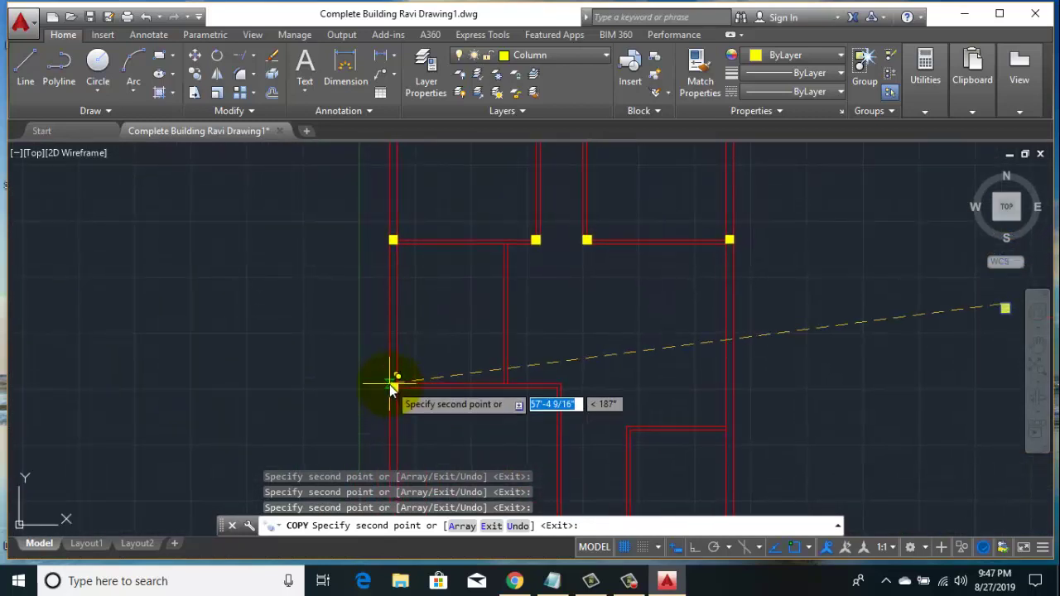
{"action": "scroll", "coordinate": [391, 381], "scroll_direction": "up", "scroll_amount": 5}
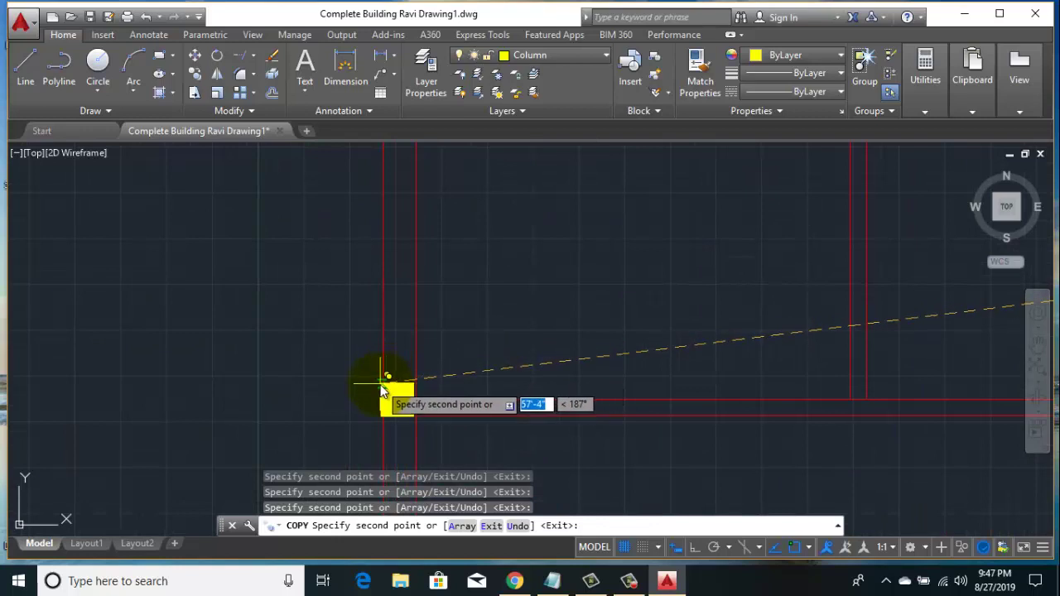
{"action": "scroll", "coordinate": [530, 380], "scroll_direction": "down", "scroll_amount": 5}
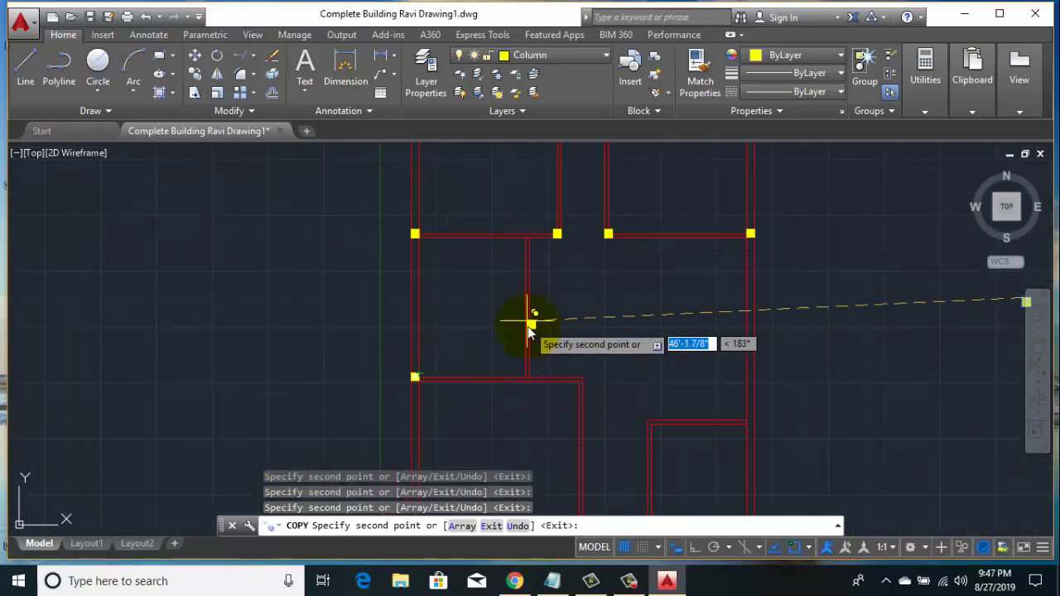
{"action": "scroll", "coordinate": [575, 379], "scroll_direction": "up", "scroll_amount": 3}
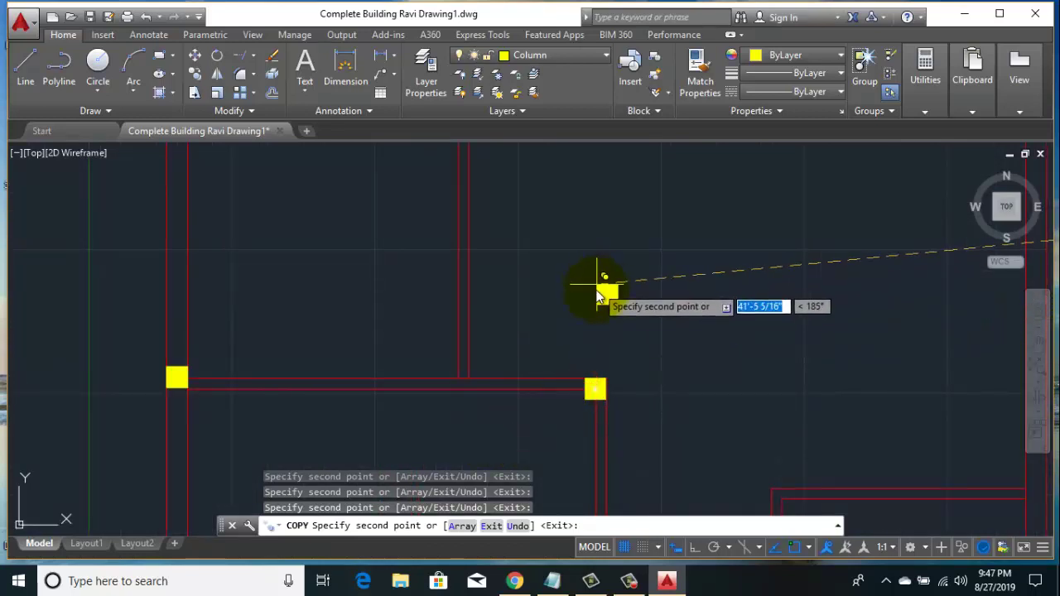
{"action": "scroll", "coordinate": [601, 299], "scroll_direction": "down", "scroll_amount": 3}
{"action": "scroll", "coordinate": [520, 411], "scroll_direction": "up", "scroll_amount": 2}
{"action": "scroll", "coordinate": [438, 418], "scroll_direction": "up", "scroll_amount": 2}
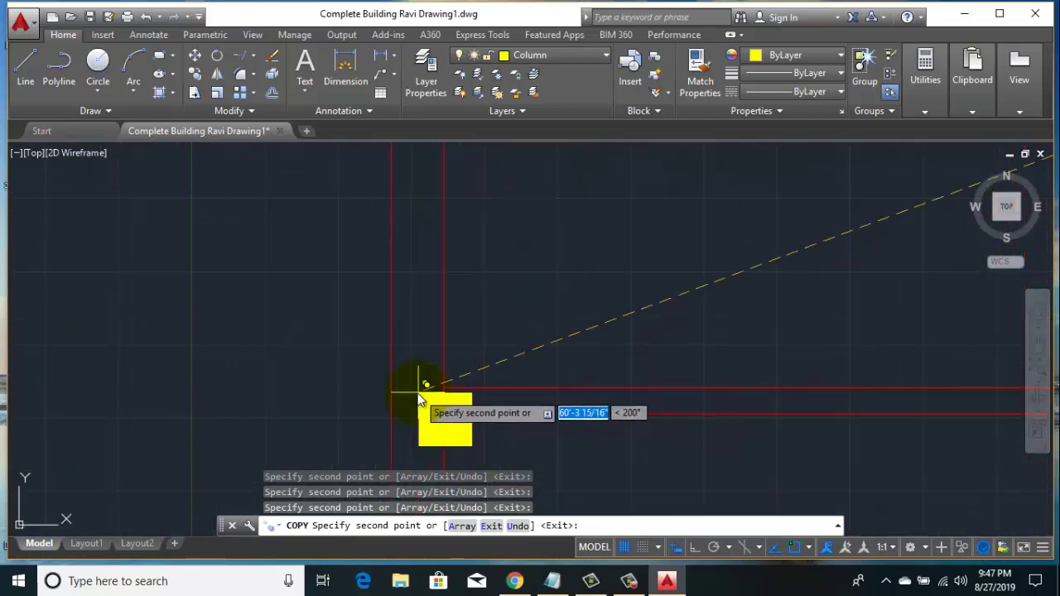
{"action": "scroll", "coordinate": [421, 379], "scroll_direction": "up", "scroll_amount": 1}
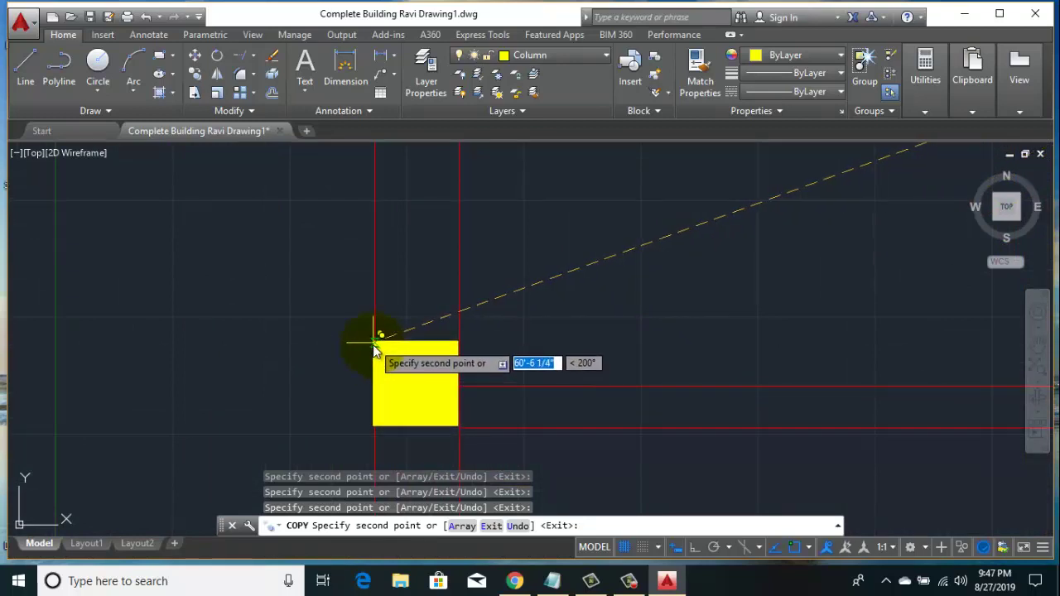
{"action": "scroll", "coordinate": [373, 352], "scroll_direction": "up", "scroll_amount": 2}
{"action": "scroll", "coordinate": [332, 374], "scroll_direction": "down", "scroll_amount": 8}
{"action": "middle_click_drag", "start_coordinate": [594, 373], "coordinate": [479, 371]}
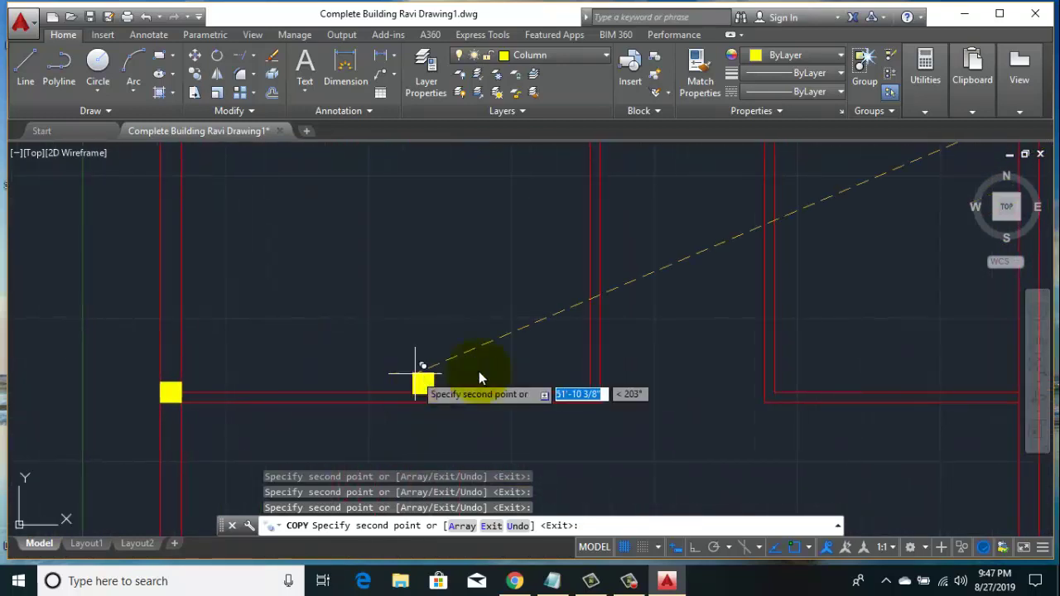
{"action": "left_click", "coordinate": [579, 385]}
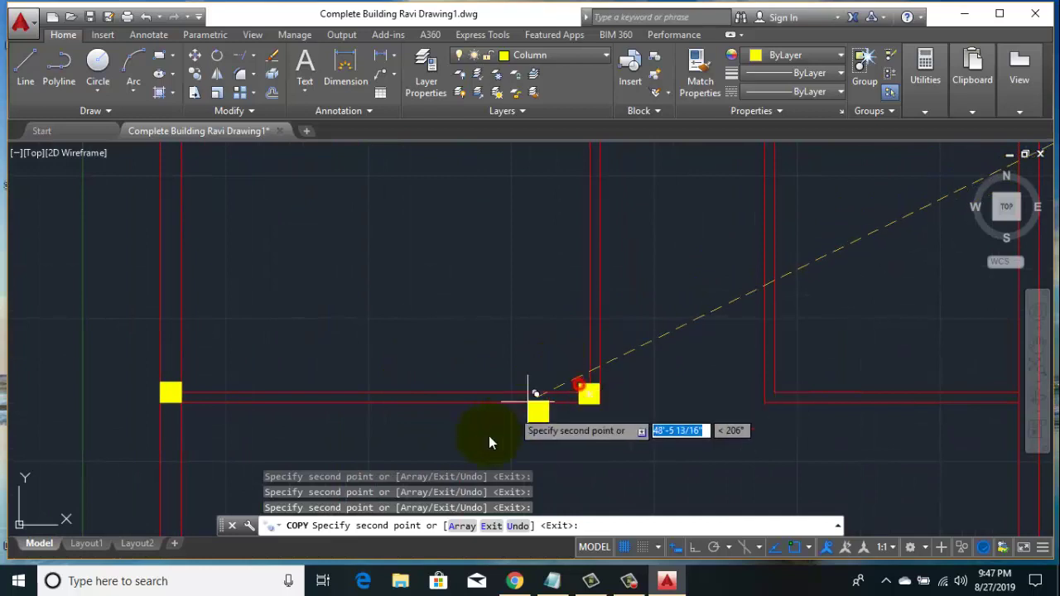
{"action": "middle_click_drag", "start_coordinate": [779, 381], "coordinate": [621, 403]}
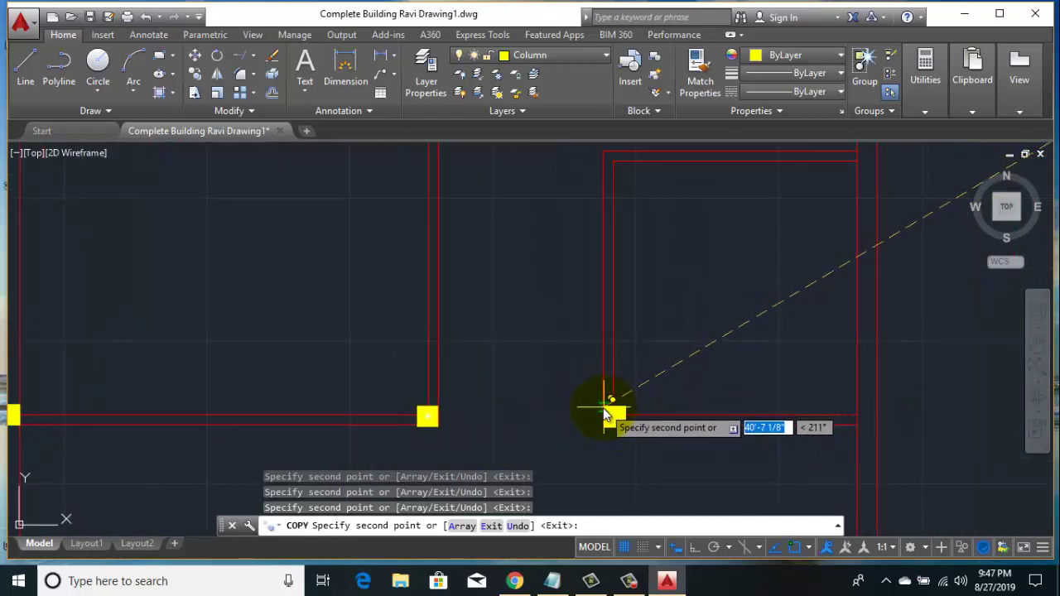
{"action": "left_click", "coordinate": [605, 406]}
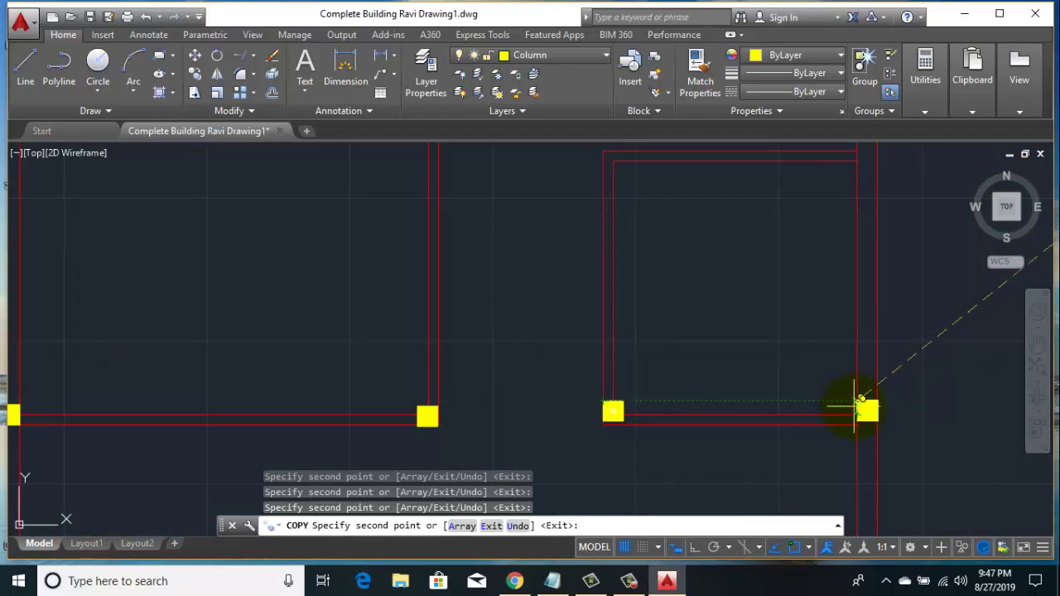
- Place column copies at the lower-right and lower-left corners and the inner wall junction
{"action": "scroll", "coordinate": [824, 415], "scroll_direction": "down", "scroll_amount": 3}
{"action": "scroll", "coordinate": [796, 406], "scroll_direction": "down", "scroll_amount": 2}
{"action": "scroll", "coordinate": [808, 442], "scroll_direction": "up", "scroll_amount": 3}
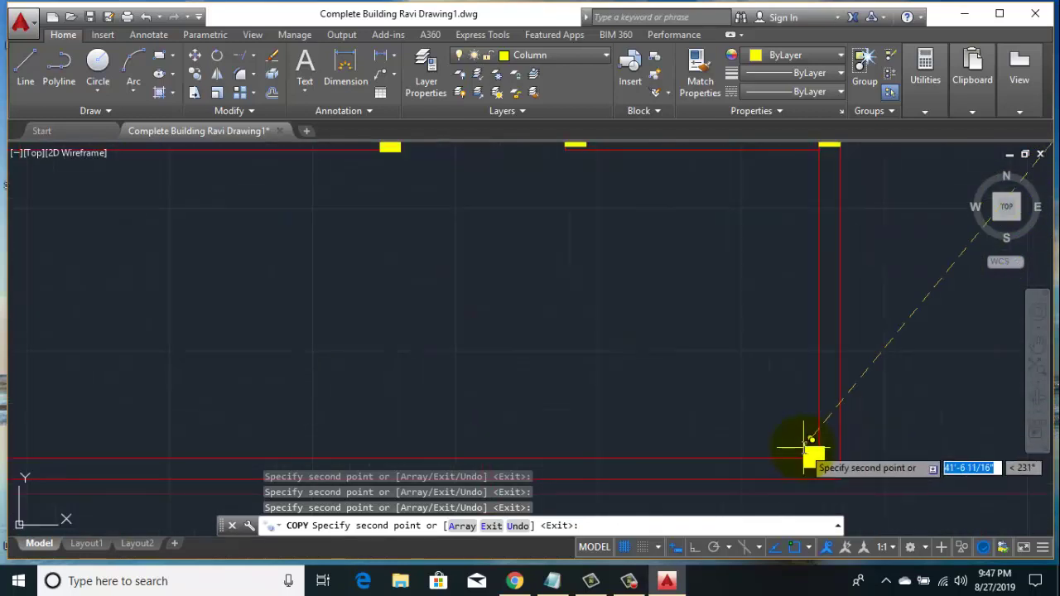
{"action": "middle_click_drag", "start_coordinate": [805, 443], "coordinate": [729, 373]}
{"action": "left_click", "coordinate": [729, 373]}
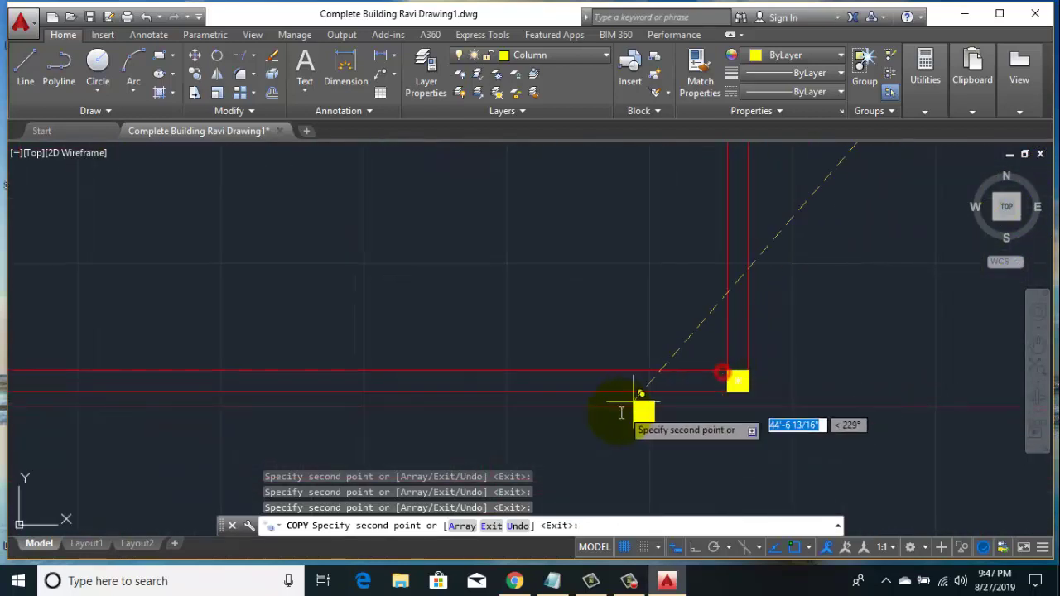
{"action": "scroll", "coordinate": [639, 418], "scroll_direction": "down", "scroll_amount": 2}
{"action": "middle_click_drag", "start_coordinate": [340, 397], "coordinate": [560, 414]}
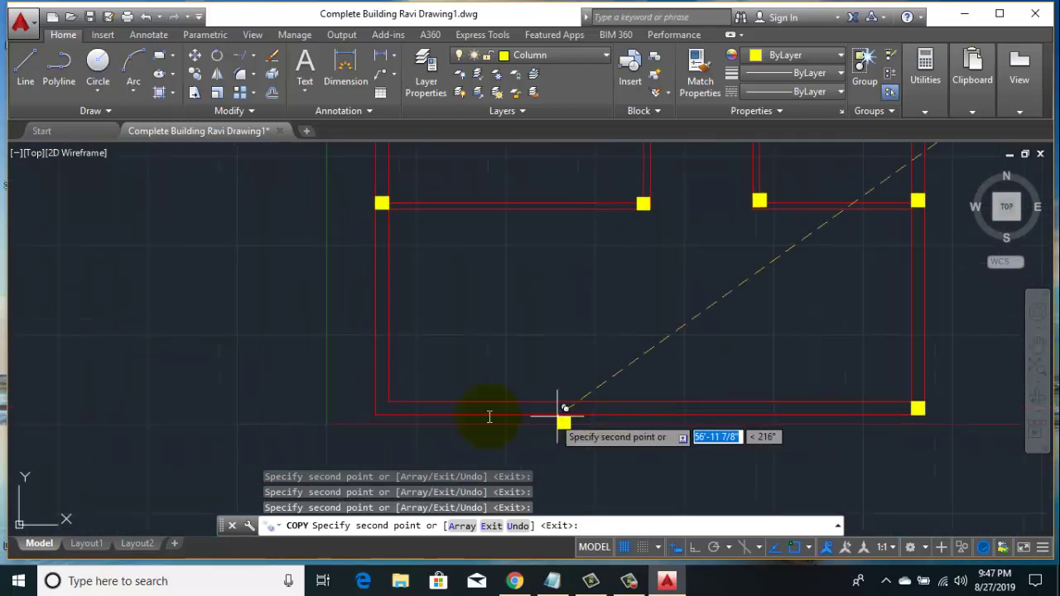
{"action": "scroll", "coordinate": [387, 400], "scroll_direction": "up", "scroll_amount": 4}
{"action": "left_click", "coordinate": [375, 401]}
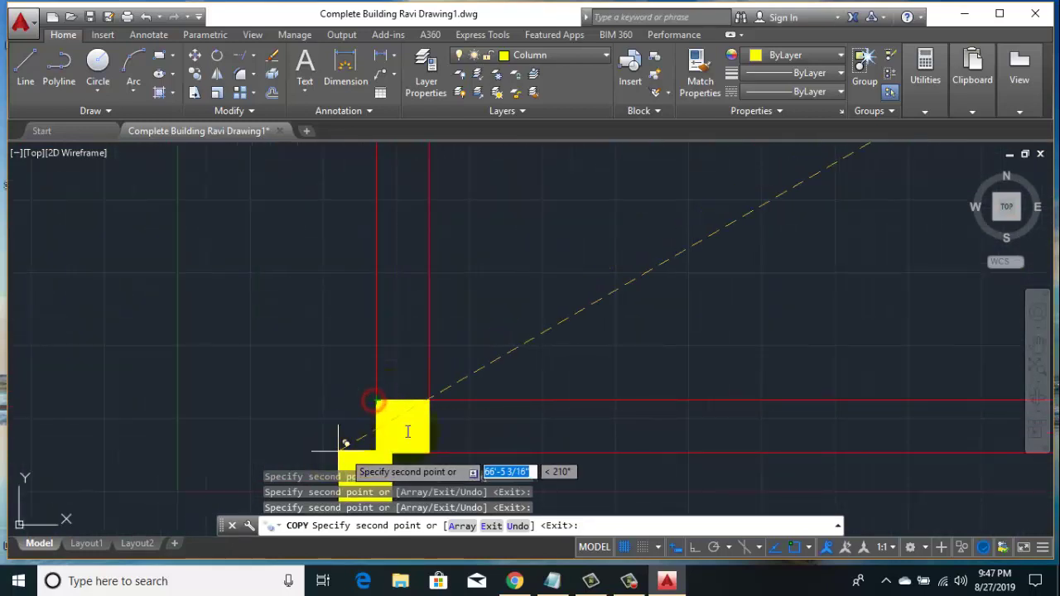
{"action": "scroll", "coordinate": [445, 407], "scroll_direction": "down", "scroll_amount": 3}
{"action": "scroll", "coordinate": [461, 407], "scroll_direction": "down", "scroll_amount": 2}
{"action": "left_click", "coordinate": [550, 317]}
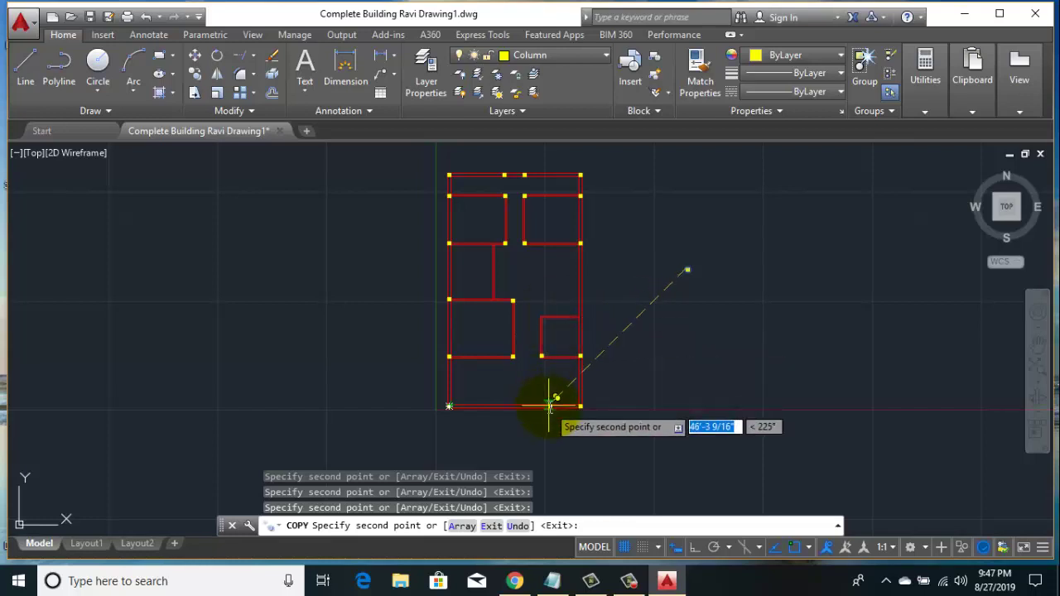
- End the column copying and nudge the top-right column by its corner
{"action": "right_click", "coordinate": [735, 254]}
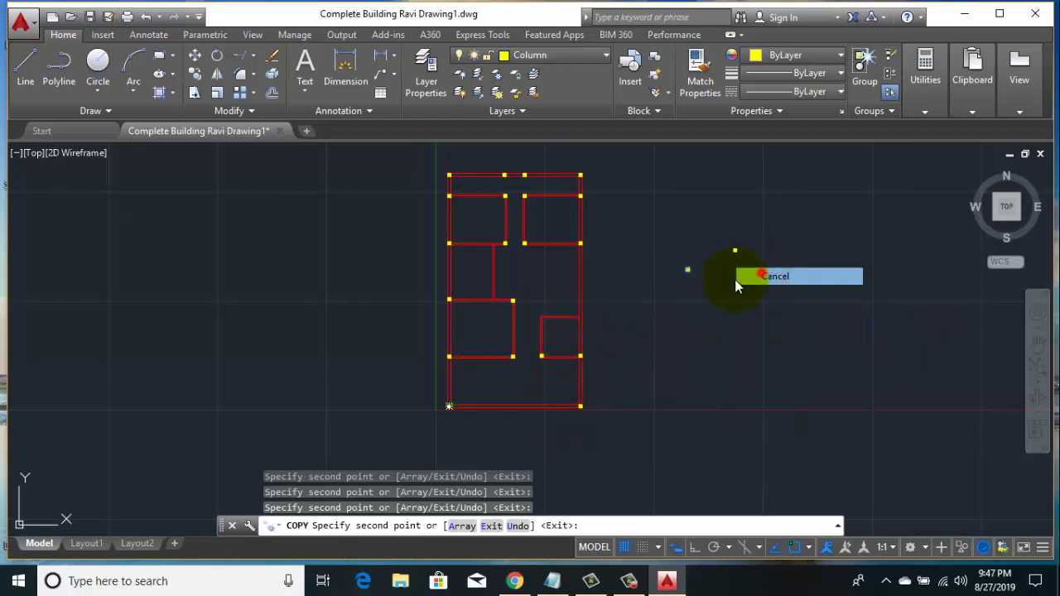
{"action": "left_click", "coordinate": [735, 276]}
{"action": "scroll", "coordinate": [580, 157], "scroll_direction": "up", "scroll_amount": 6}
{"action": "scroll", "coordinate": [584, 281], "scroll_direction": "up", "scroll_amount": 5}
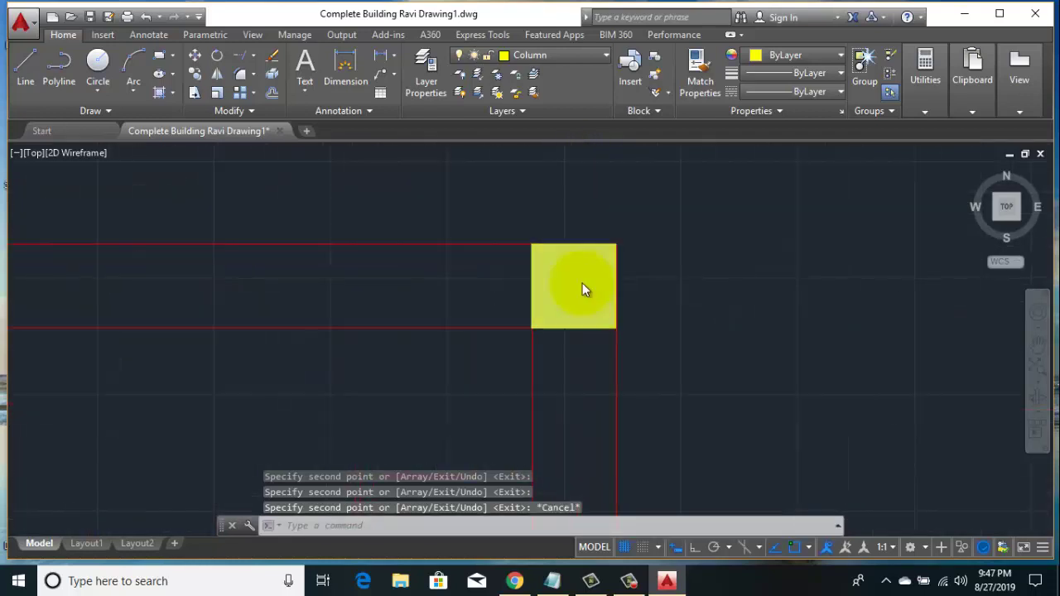
{"action": "scroll", "coordinate": [584, 281], "scroll_direction": "up", "scroll_amount": 2}
{"action": "left_click", "coordinate": [591, 377]}
{"action": "left_click", "coordinate": [560, 322]}
{"action": "middle_click_drag", "start_coordinate": [507, 322], "coordinate": [422, 356]}
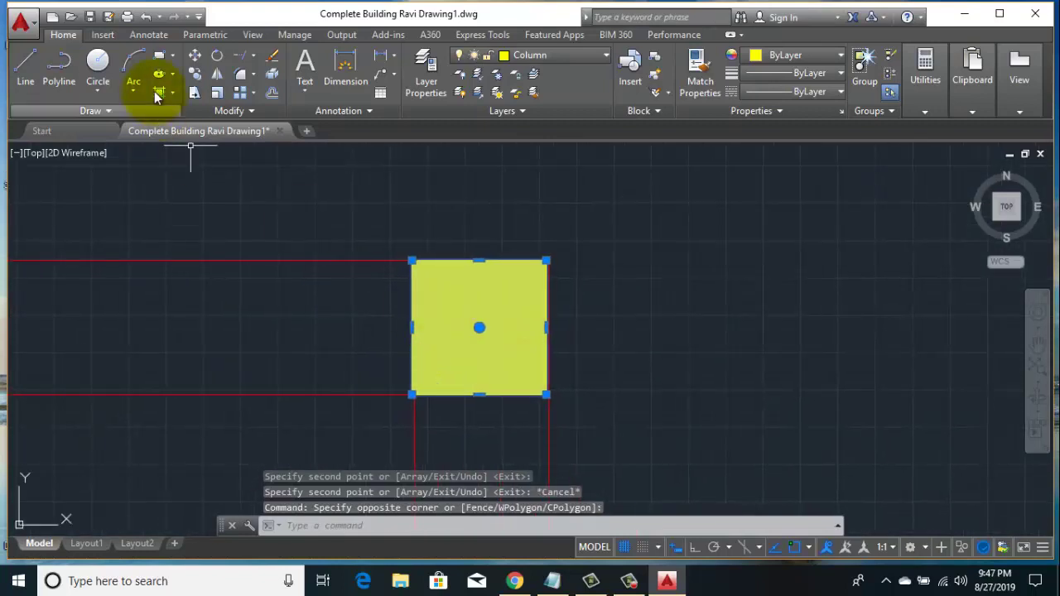
{"action": "left_click", "coordinate": [193, 57]}
{"action": "scroll", "coordinate": [540, 283], "scroll_direction": "up", "scroll_amount": 4}
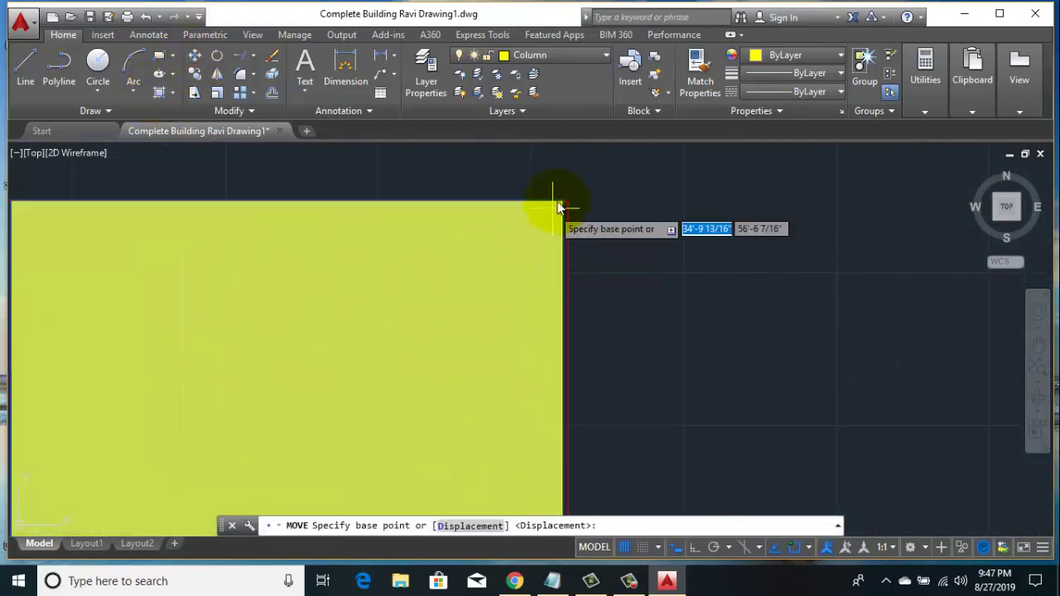
{"action": "left_click", "coordinate": [563, 201]}
{"action": "left_click", "coordinate": [565, 203]}
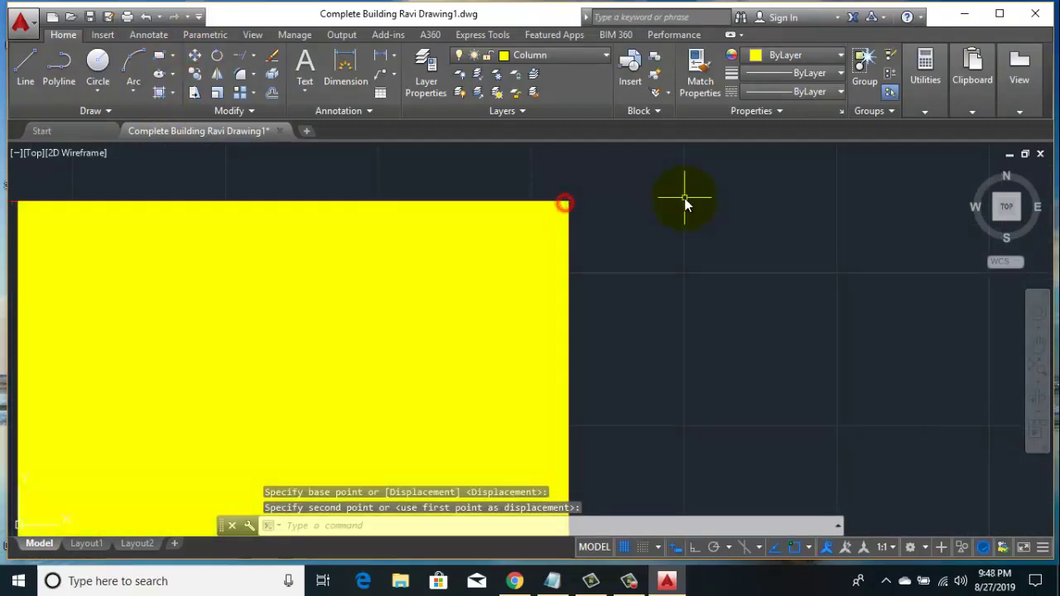
{"action": "scroll", "coordinate": [686, 201], "scroll_direction": "down", "scroll_amount": 5}
{"action": "scroll", "coordinate": [369, 218], "scroll_direction": "down", "scroll_amount": 3}
{"action": "scroll", "coordinate": [747, 282], "scroll_direction": "down", "scroll_amount": 2}
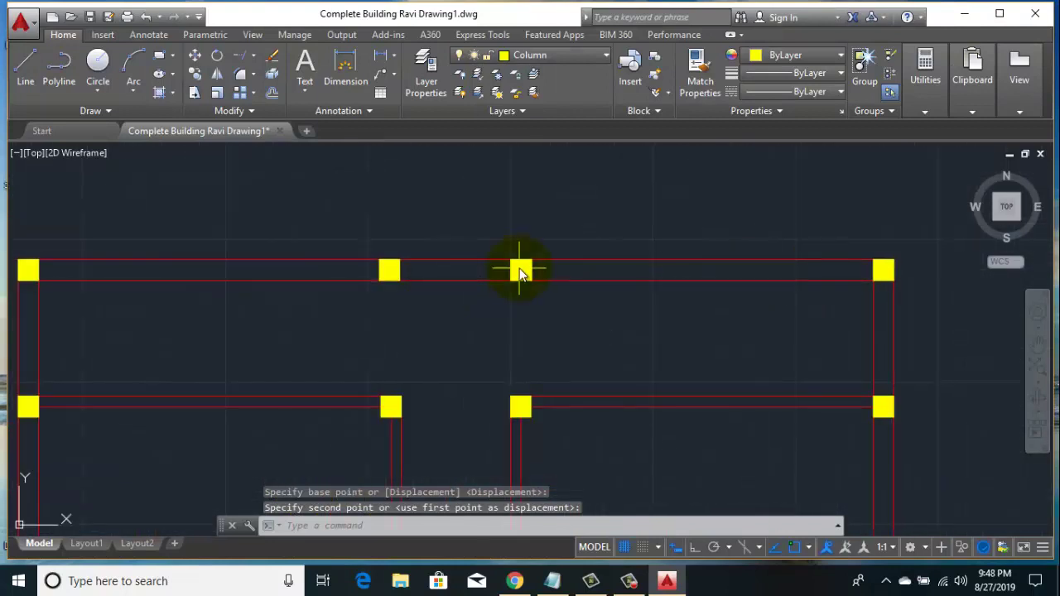
{"action": "scroll", "coordinate": [520, 273], "scroll_direction": "up", "scroll_amount": 3}
{"action": "scroll", "coordinate": [530, 271], "scroll_direction": "down", "scroll_amount": 3}
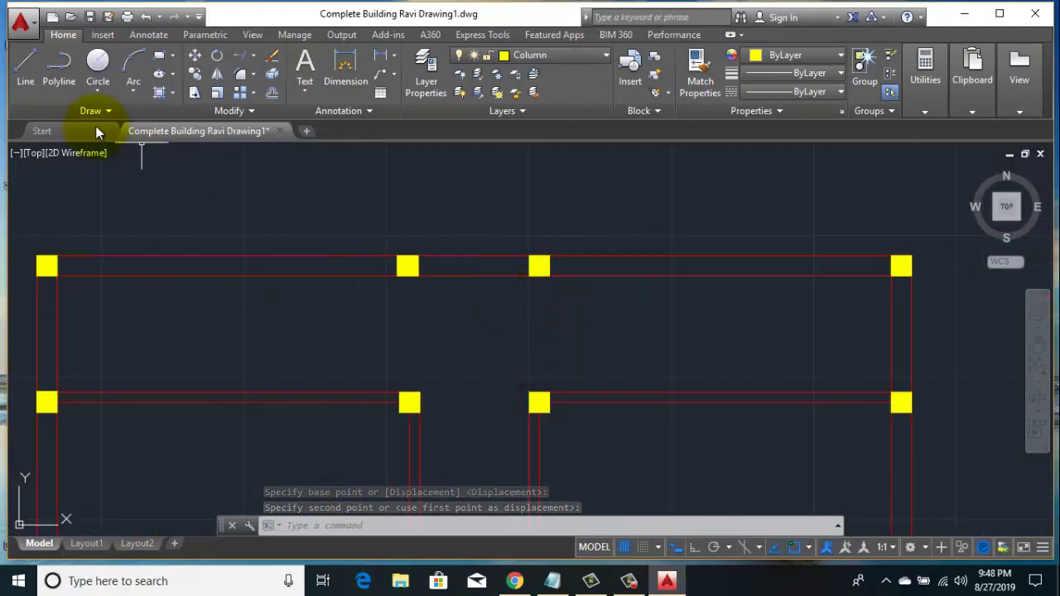
- Draw a line ending at the upper column
{"action": "left_click", "coordinate": [20, 68]}
{"action": "scroll", "coordinate": [521, 401], "scroll_direction": "up", "scroll_amount": 3}
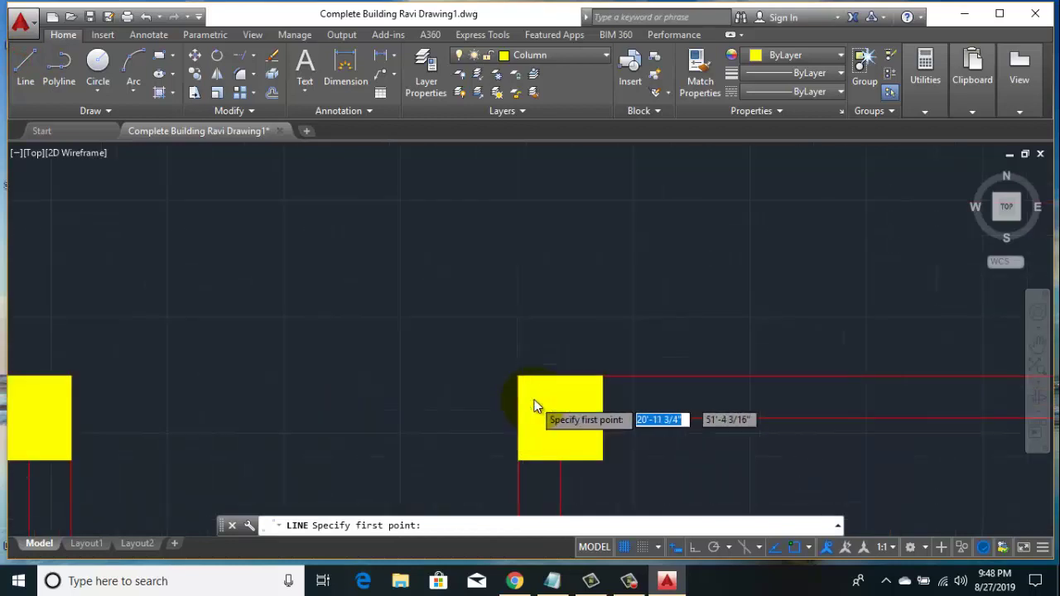
{"action": "scroll", "coordinate": [518, 381], "scroll_direction": "up", "scroll_amount": 1}
{"action": "scroll", "coordinate": [507, 281], "scroll_direction": "down", "scroll_amount": 5}
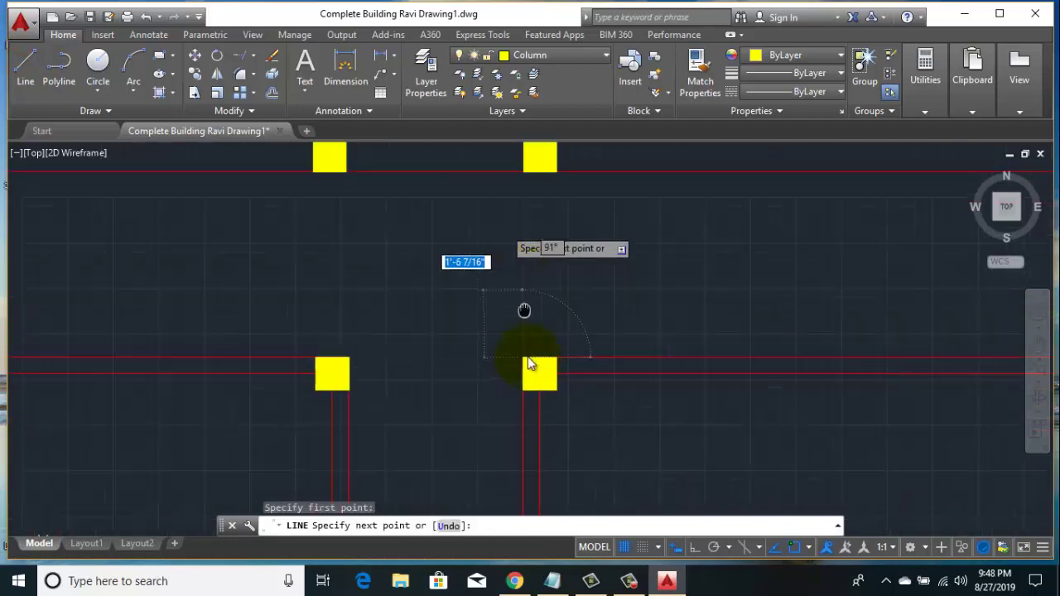
{"action": "left_click", "coordinate": [538, 228]}
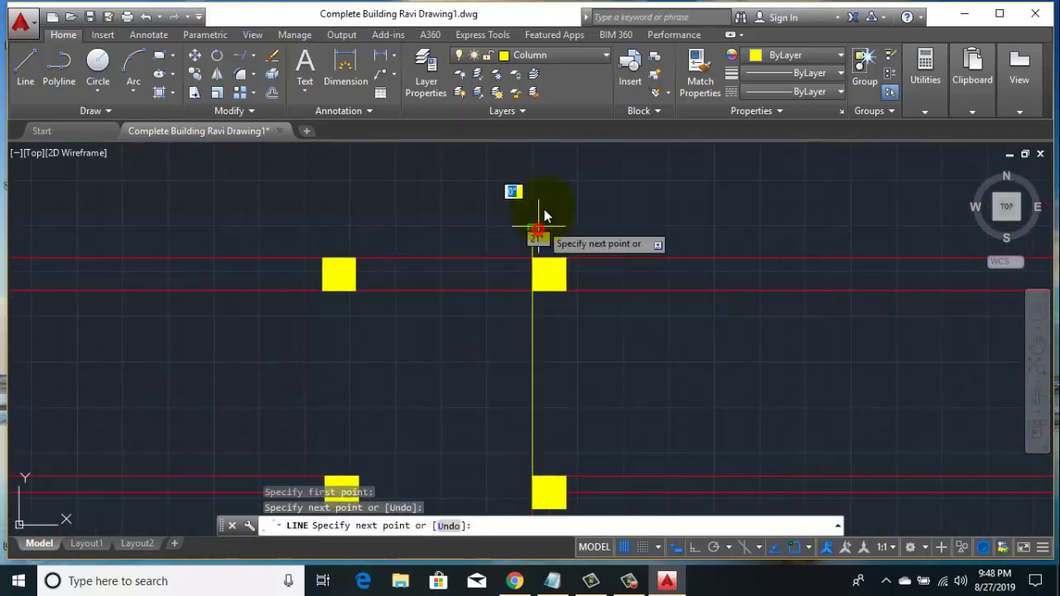
{"action": "key", "text": "Escape"}
- Select the lower column square and start moving it from its top-left corner
{"action": "scroll", "coordinate": [530, 282], "scroll_direction": "up", "scroll_amount": 2}
{"action": "scroll", "coordinate": [608, 270], "scroll_direction": "up", "scroll_amount": 2}
{"action": "scroll", "coordinate": [608, 270], "scroll_direction": "up", "scroll_amount": 2}
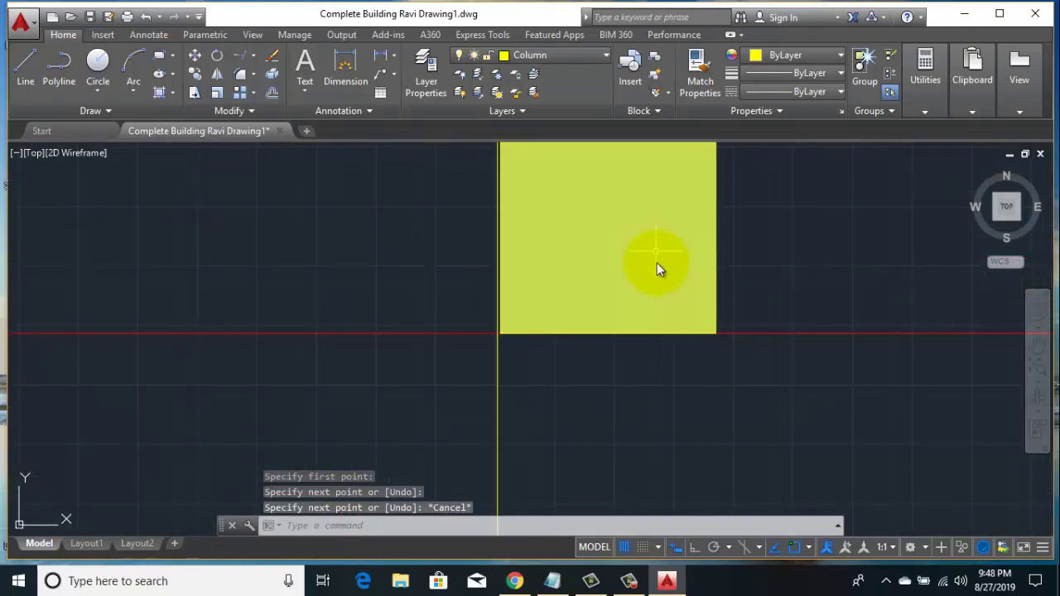
{"action": "middle_click_drag", "start_coordinate": [658, 267], "coordinate": [674, 343]}
{"action": "left_click", "coordinate": [843, 269]}
{"action": "left_click", "coordinate": [615, 294]}
{"action": "middle_click_drag", "start_coordinate": [597, 301], "coordinate": [597, 371]}
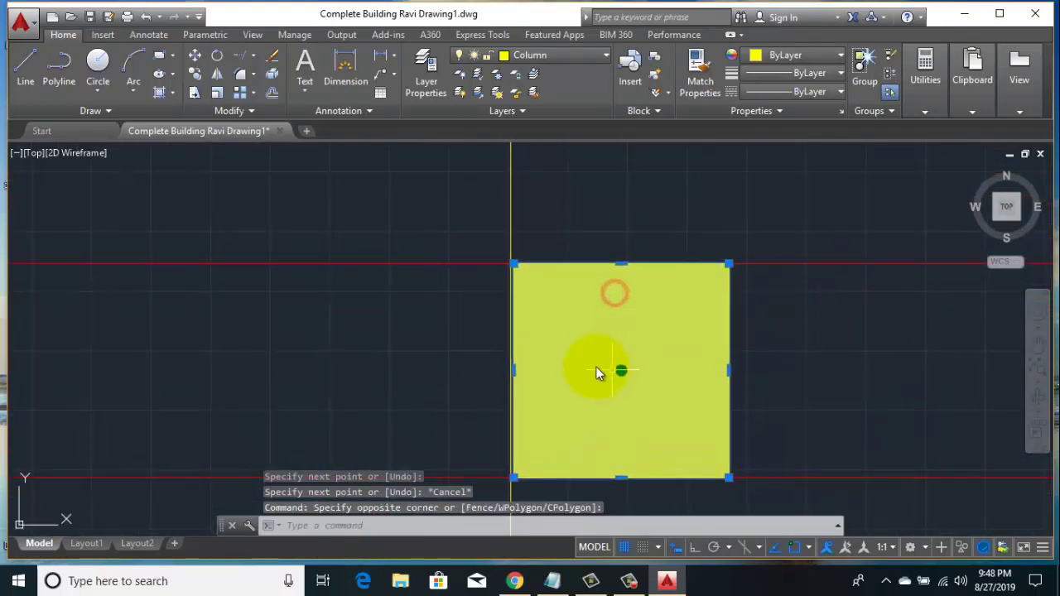
{"action": "left_click", "coordinate": [194, 56]}
{"action": "scroll", "coordinate": [490, 252], "scroll_direction": "up", "scroll_amount": 2}
{"action": "scroll", "coordinate": [580, 286], "scroll_direction": "up", "scroll_amount": 2}
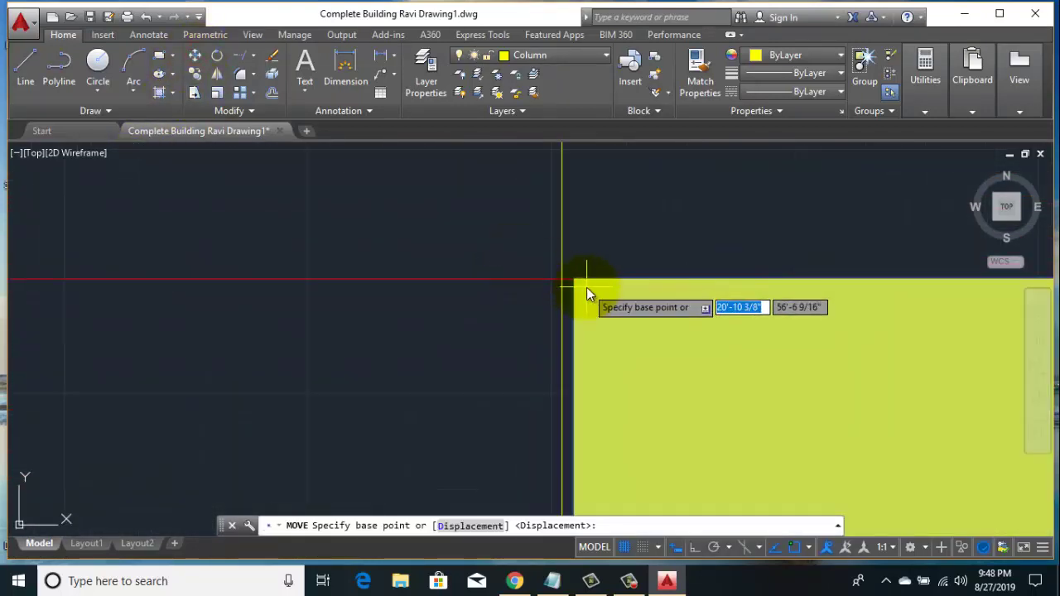
{"action": "left_click", "coordinate": [572, 280]}
{"action": "scroll", "coordinate": [498, 286], "scroll_direction": "down", "scroll_amount": 3}
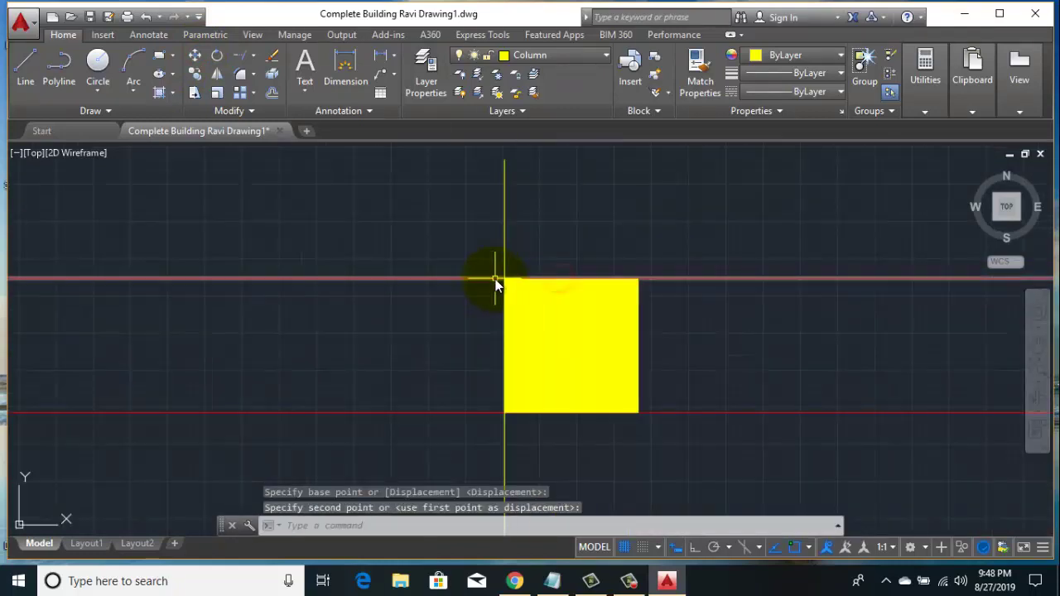
{"action": "scroll", "coordinate": [464, 298], "scroll_direction": "down", "scroll_amount": 3}
{"action": "scroll", "coordinate": [350, 222], "scroll_direction": "down", "scroll_amount": 4}
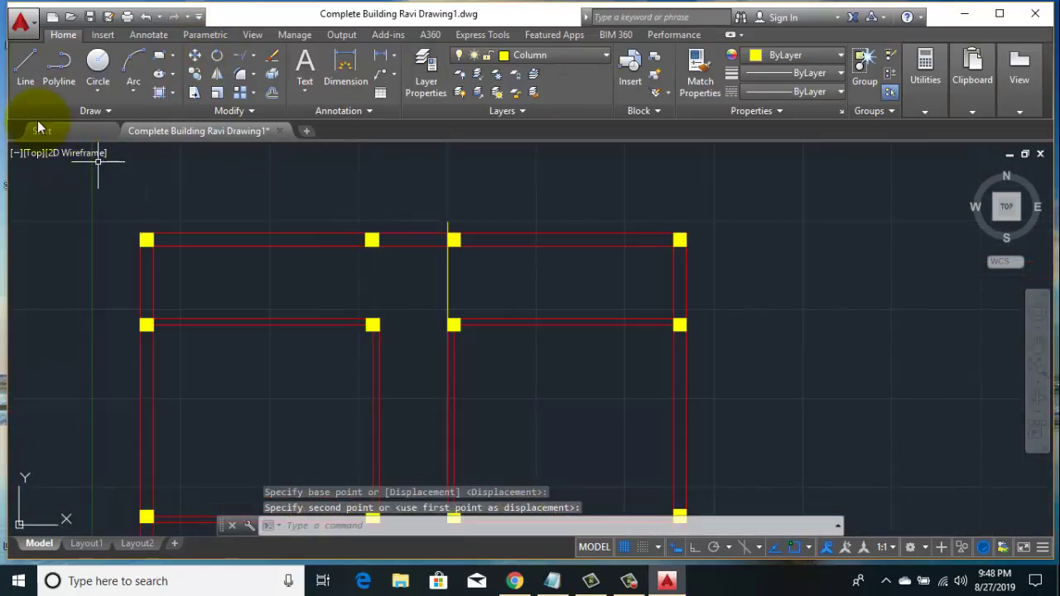
- Begin a line from the column corner, then cancel it unfinished
{"action": "left_click", "coordinate": [27, 83]}
{"action": "scroll", "coordinate": [401, 329], "scroll_direction": "up", "scroll_amount": 4}
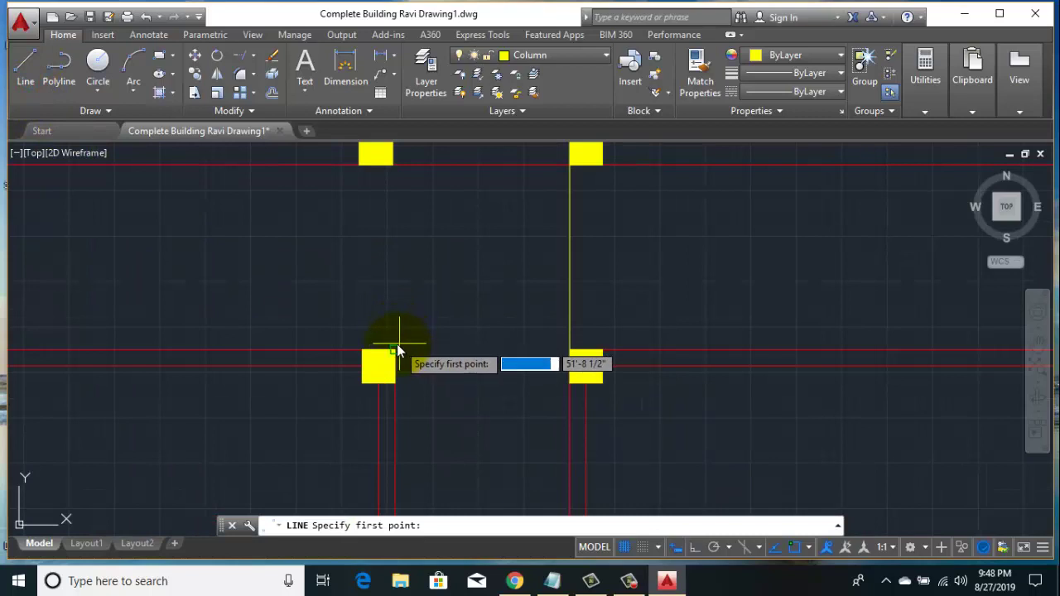
{"action": "left_click", "coordinate": [395, 351]}
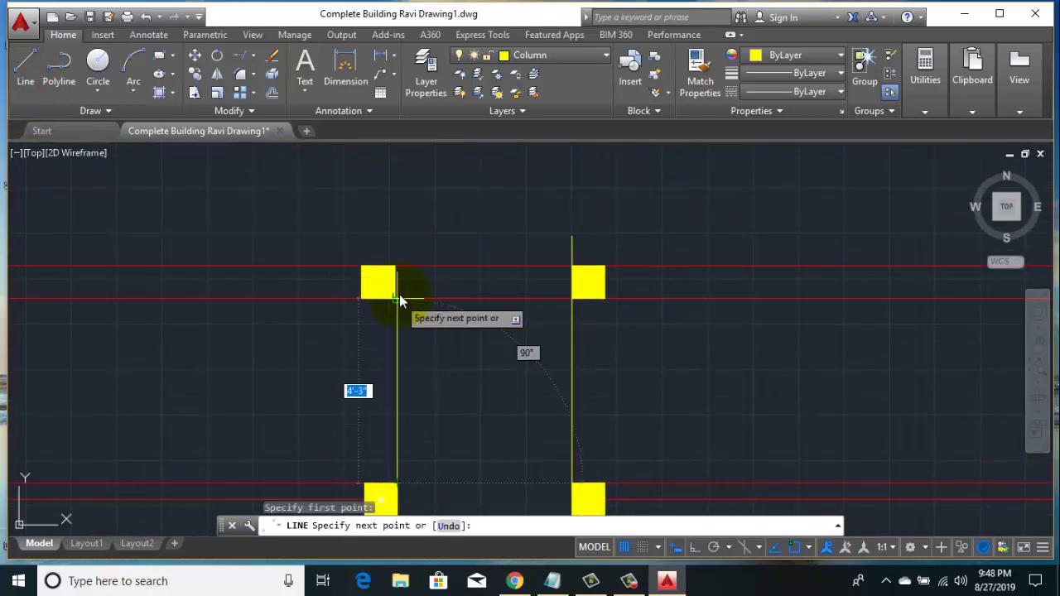
{"action": "scroll", "coordinate": [401, 282], "scroll_direction": "up", "scroll_amount": 4}
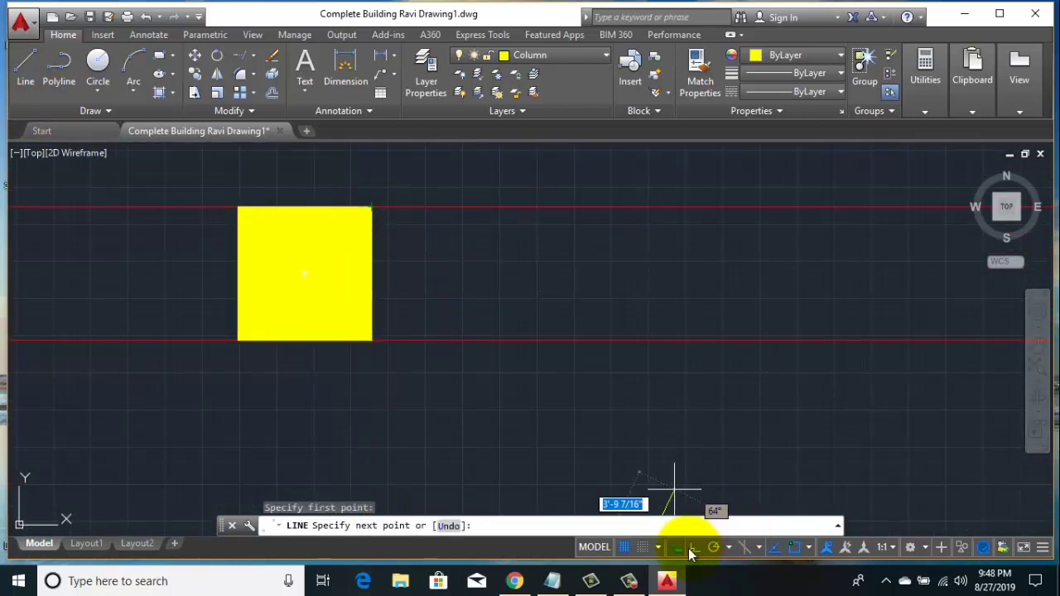
{"action": "right_click", "coordinate": [383, 207]}
{"action": "left_click", "coordinate": [431, 202]}
- Move the yellow column by its corner onto the vertical yellow guide line
{"action": "left_click", "coordinate": [238, 249]}
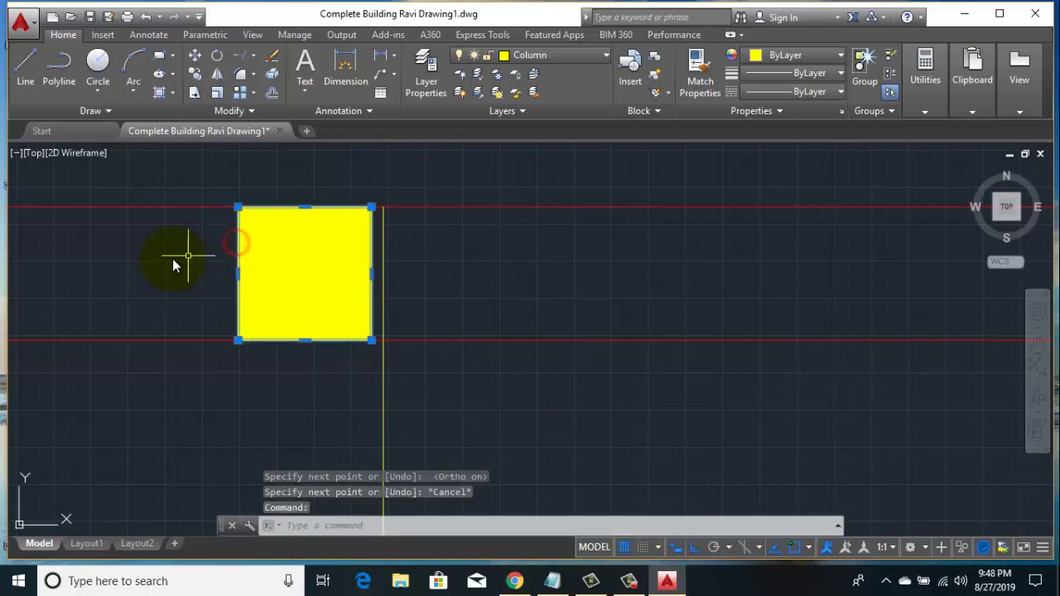
{"action": "scroll", "coordinate": [236, 248], "scroll_direction": "up", "scroll_amount": 4}
{"action": "left_click", "coordinate": [390, 271]}
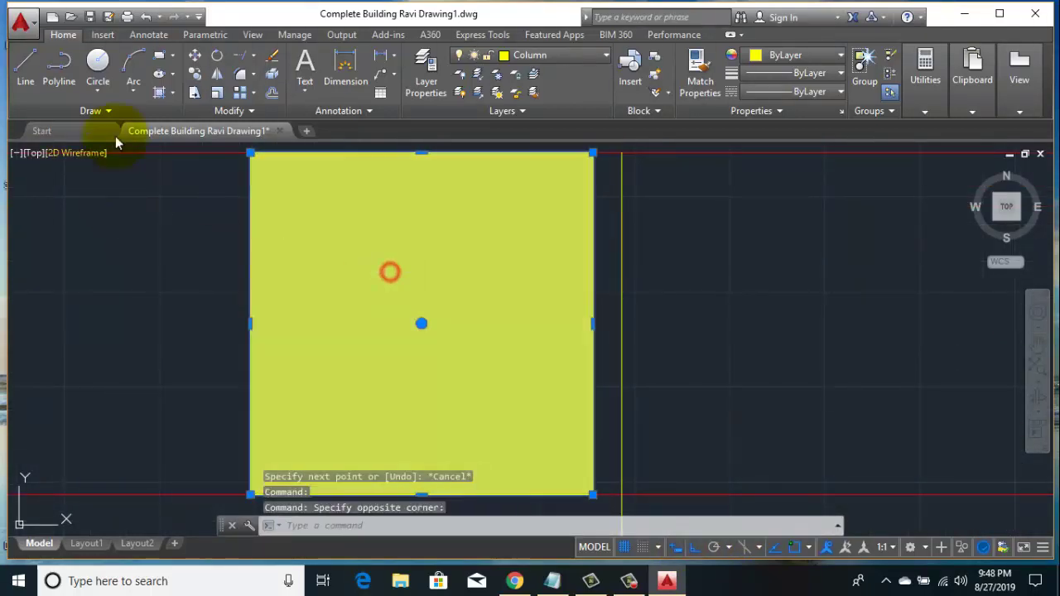
{"action": "left_click", "coordinate": [193, 57]}
{"action": "middle_click_drag", "start_coordinate": [456, 256], "coordinate": [421, 325]}
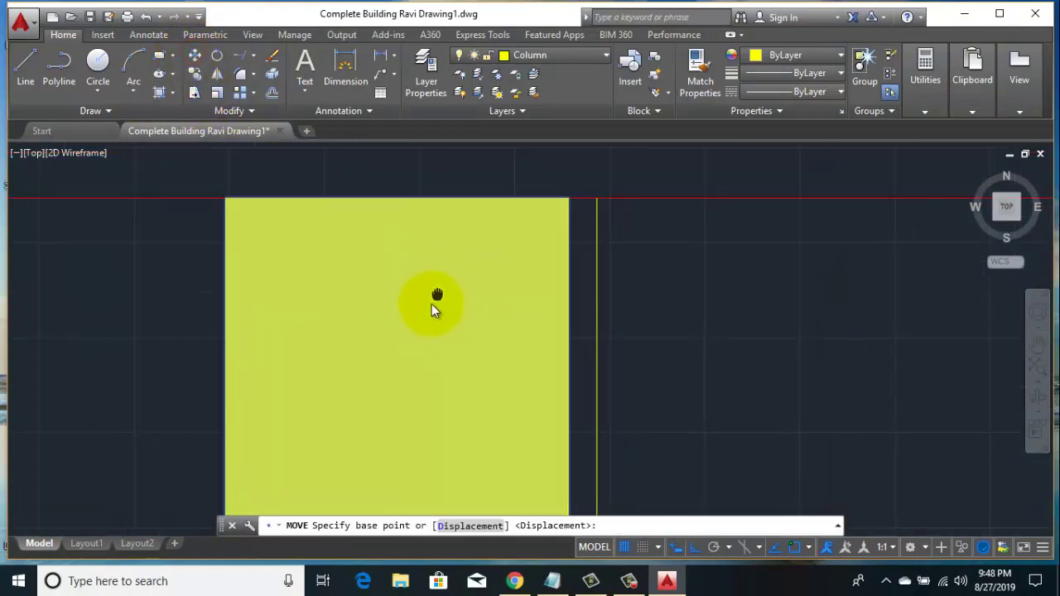
{"action": "left_click", "coordinate": [564, 224]}
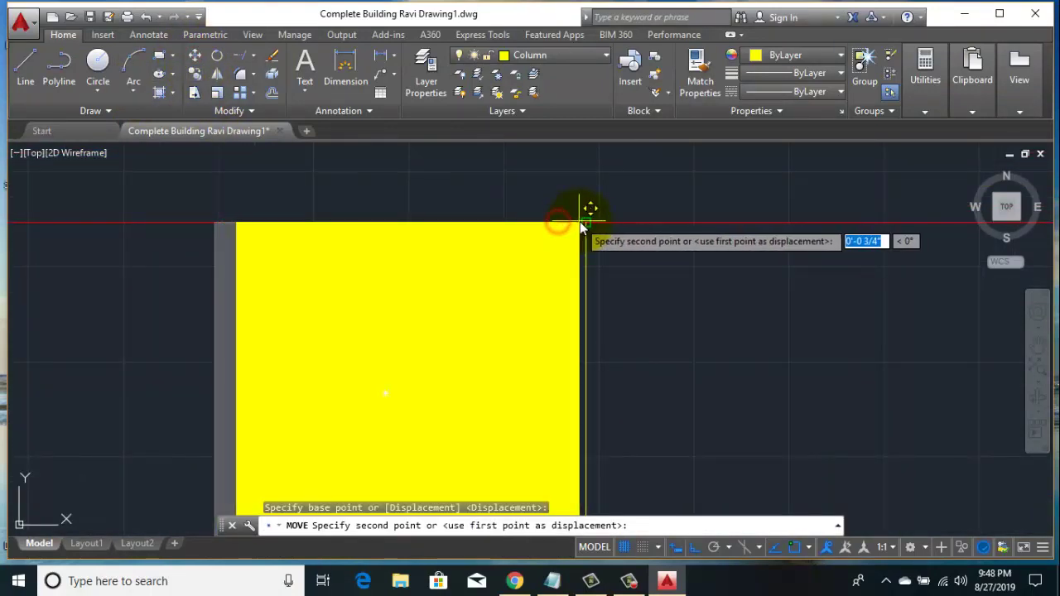
{"action": "left_click", "coordinate": [586, 223]}
{"action": "scroll", "coordinate": [517, 236], "scroll_direction": "down", "scroll_amount": 5}
{"action": "scroll", "coordinate": [517, 241], "scroll_direction": "down", "scroll_amount": 4}
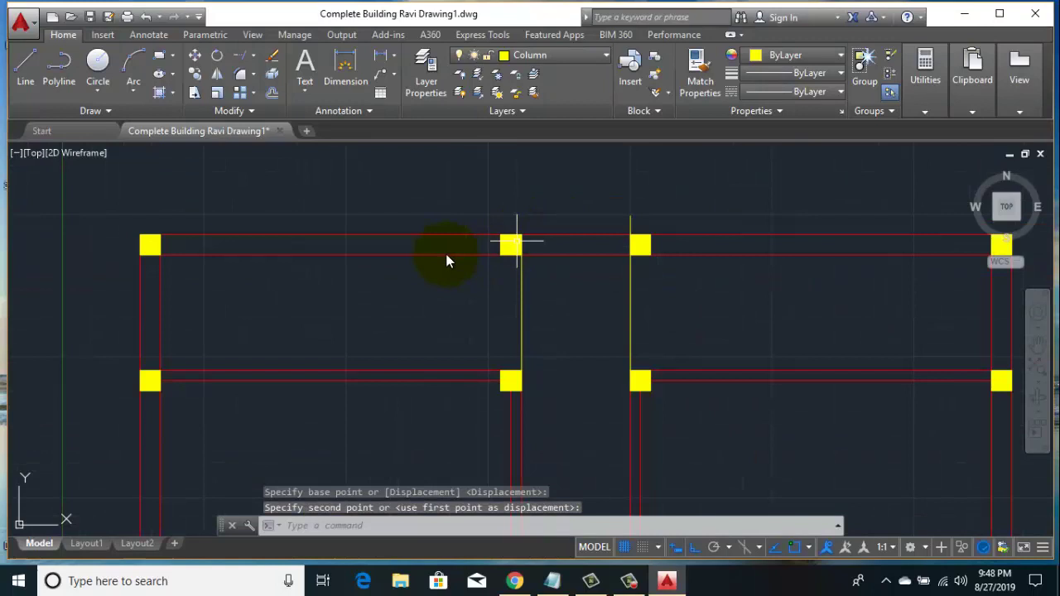
- Erase the vertical yellow guide line
{"action": "left_click", "coordinate": [687, 299]}
{"action": "left_click", "coordinate": [480, 307]}
{"action": "right_click", "coordinate": [432, 199]}
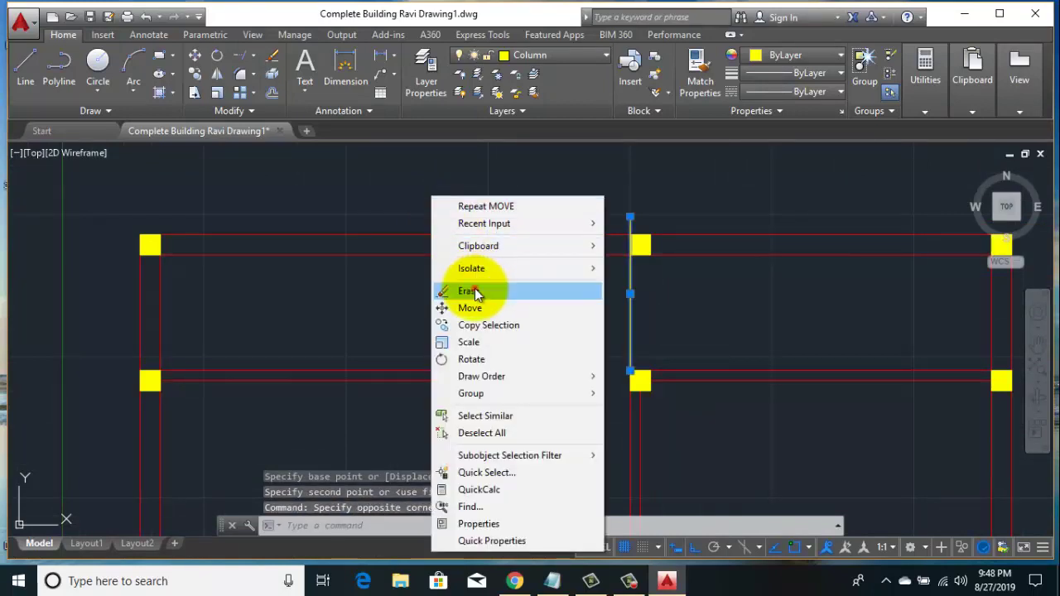
{"action": "left_click", "coordinate": [468, 291]}
- Bring the lower-left column into view and start a line near it, then cancel
{"action": "middle_click_drag", "start_coordinate": [146, 240], "coordinate": [232, 238]}
{"action": "left_click", "coordinate": [25, 74]}
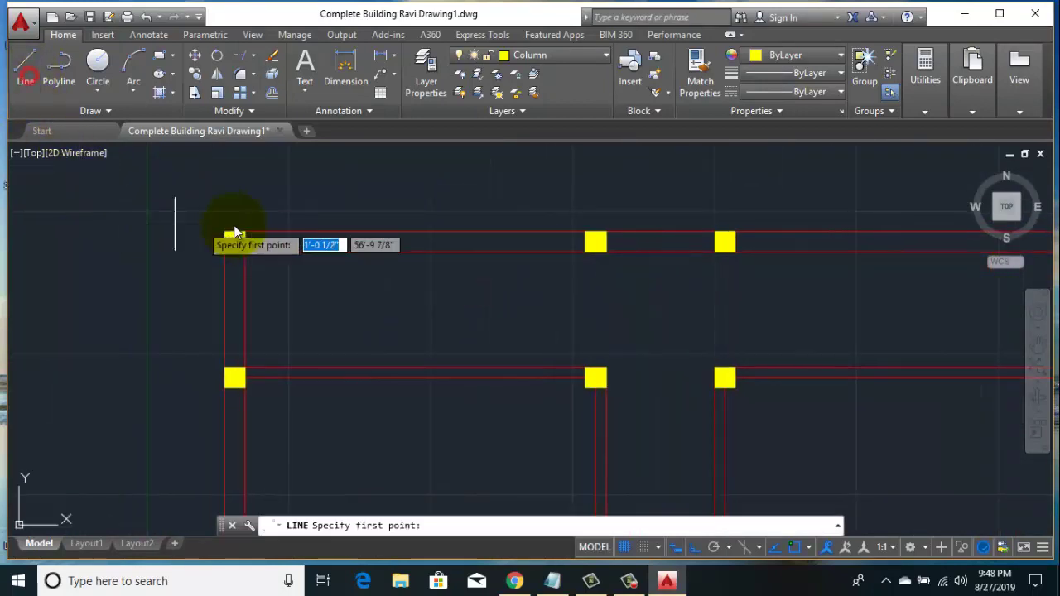
{"action": "scroll", "coordinate": [241, 269], "scroll_direction": "up", "scroll_amount": 5}
{"action": "scroll", "coordinate": [244, 275], "scroll_direction": "up", "scroll_amount": 5}
{"action": "scroll", "coordinate": [243, 275], "scroll_direction": "down", "scroll_amount": 3}
{"action": "scroll", "coordinate": [243, 275], "scroll_direction": "down", "scroll_amount": 4}
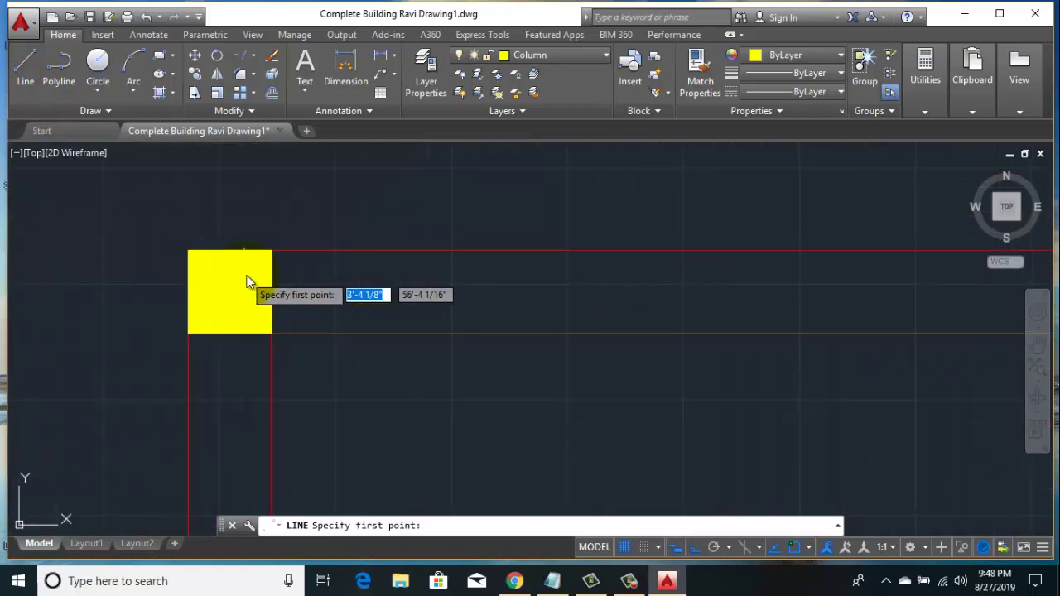
{"action": "middle_click_drag", "start_coordinate": [244, 281], "coordinate": [273, 217]}
{"action": "scroll", "coordinate": [275, 296], "scroll_direction": "down", "scroll_amount": 2}
{"action": "scroll", "coordinate": [289, 300], "scroll_direction": "down", "scroll_amount": 2}
{"action": "scroll", "coordinate": [262, 401], "scroll_direction": "up", "scroll_amount": 2}
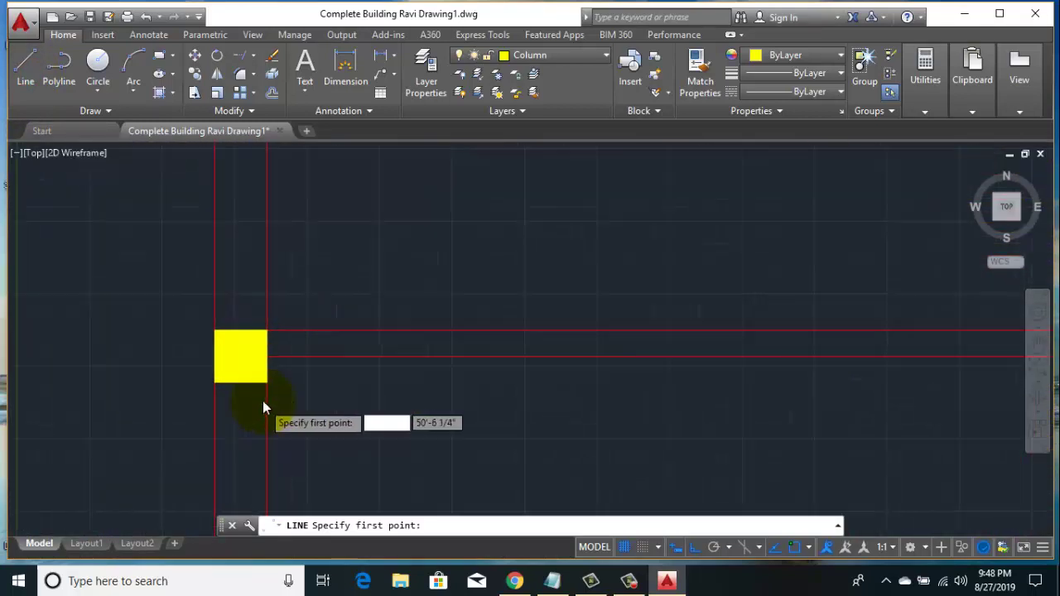
{"action": "scroll", "coordinate": [251, 307], "scroll_direction": "up", "scroll_amount": 3}
{"action": "scroll", "coordinate": [248, 249], "scroll_direction": "up", "scroll_amount": 3}
{"action": "scroll", "coordinate": [299, 271], "scroll_direction": "up", "scroll_amount": 1}
{"action": "middle_click_drag", "start_coordinate": [299, 271], "coordinate": [344, 333]}
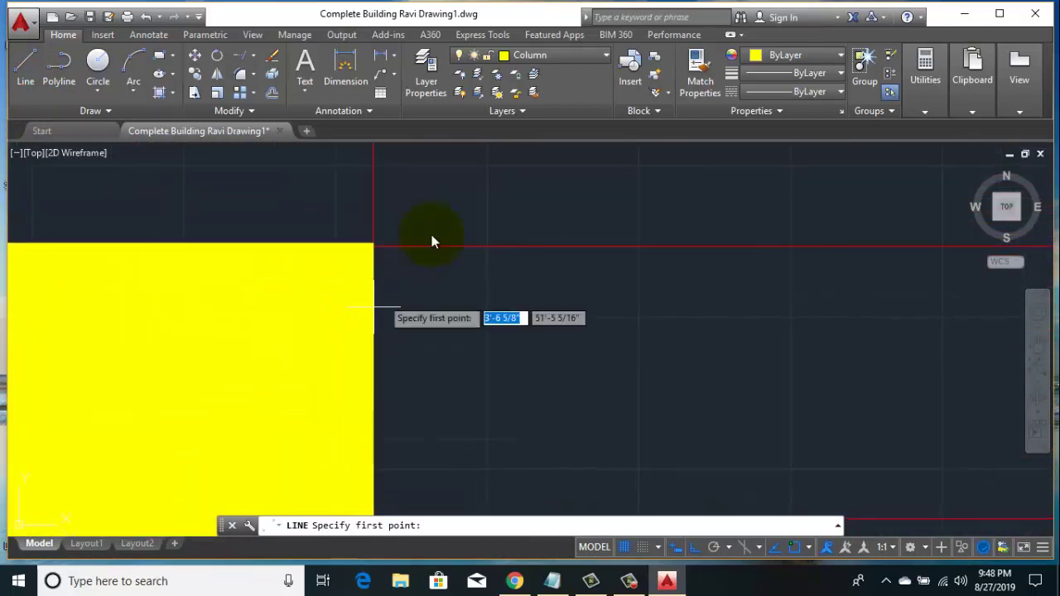
{"action": "left_click", "coordinate": [463, 241]}
{"action": "key", "text": "Escape"}
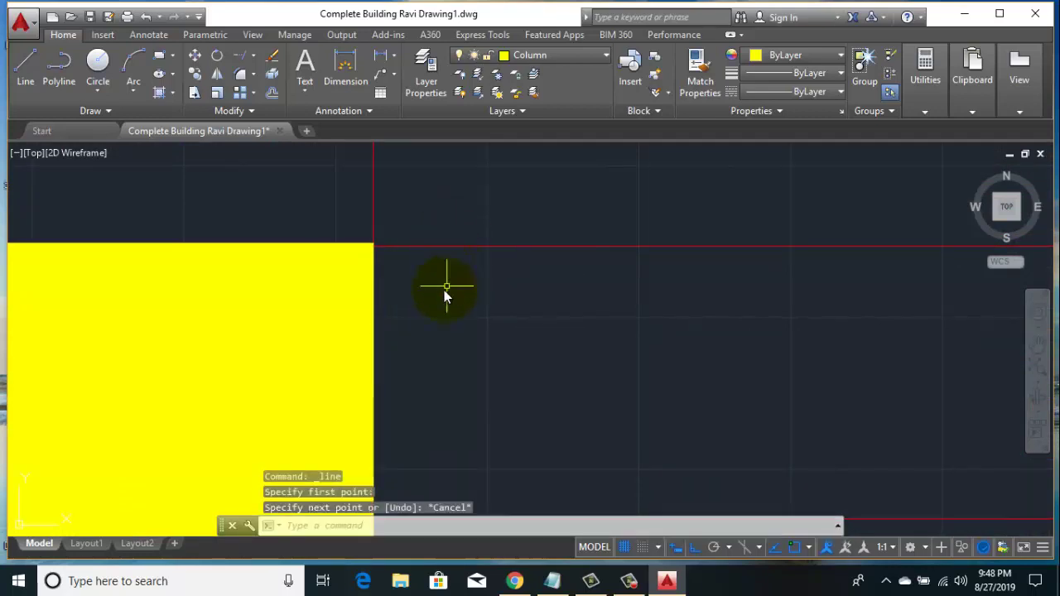
- Window-select near the lower-left column, clear it, and reselect the yellow column
{"action": "left_click", "coordinate": [442, 289]}
{"action": "left_click", "coordinate": [291, 324]}
{"action": "key", "text": "Escape"}
{"action": "left_click", "coordinate": [261, 213]}
- Select a yellow column and start moving it from its corner, then cancel
{"action": "left_click", "coordinate": [145, 313]}
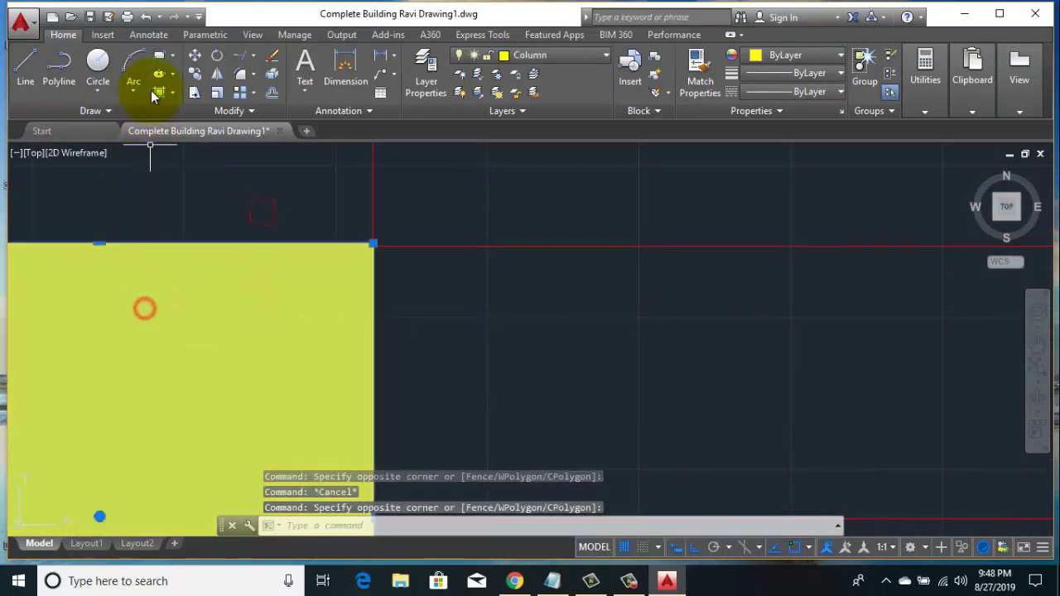
{"action": "left_click", "coordinate": [196, 57]}
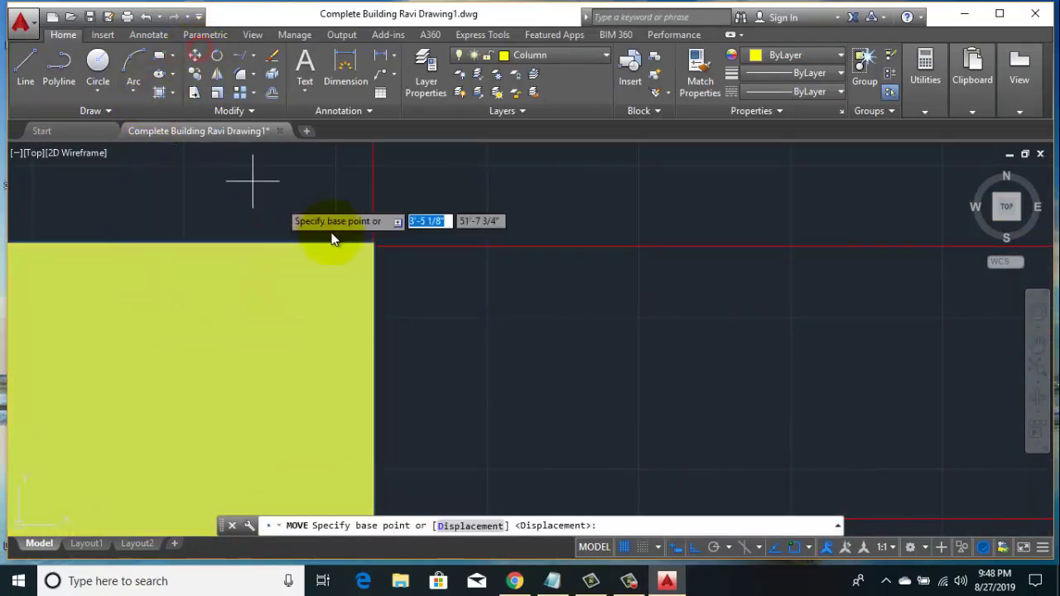
{"action": "left_click", "coordinate": [389, 245]}
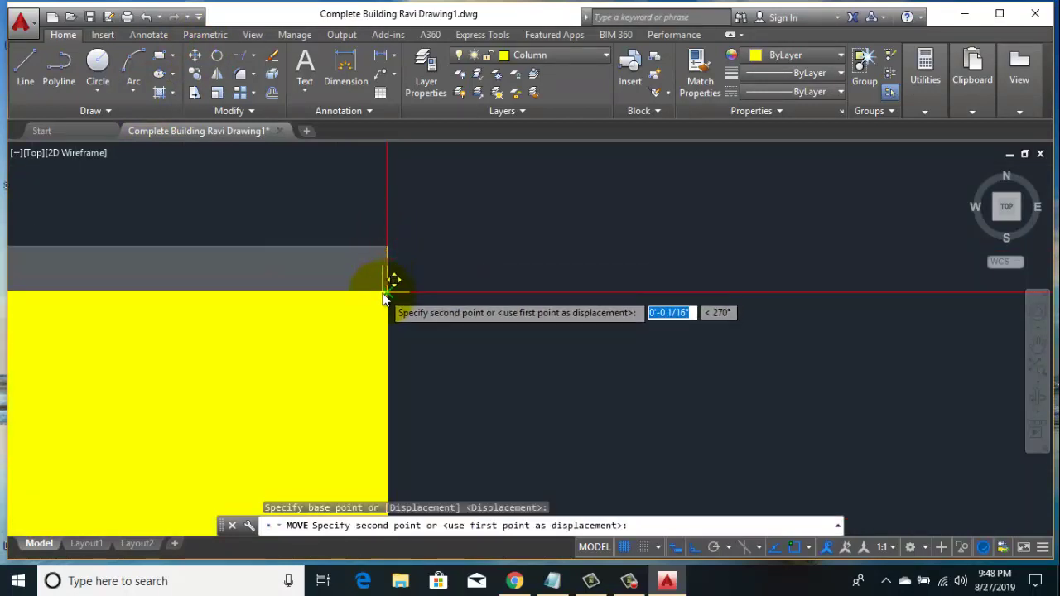
{"action": "key", "text": "Escape"}
{"action": "scroll", "coordinate": [398, 303], "scroll_direction": "down", "scroll_amount": 5}
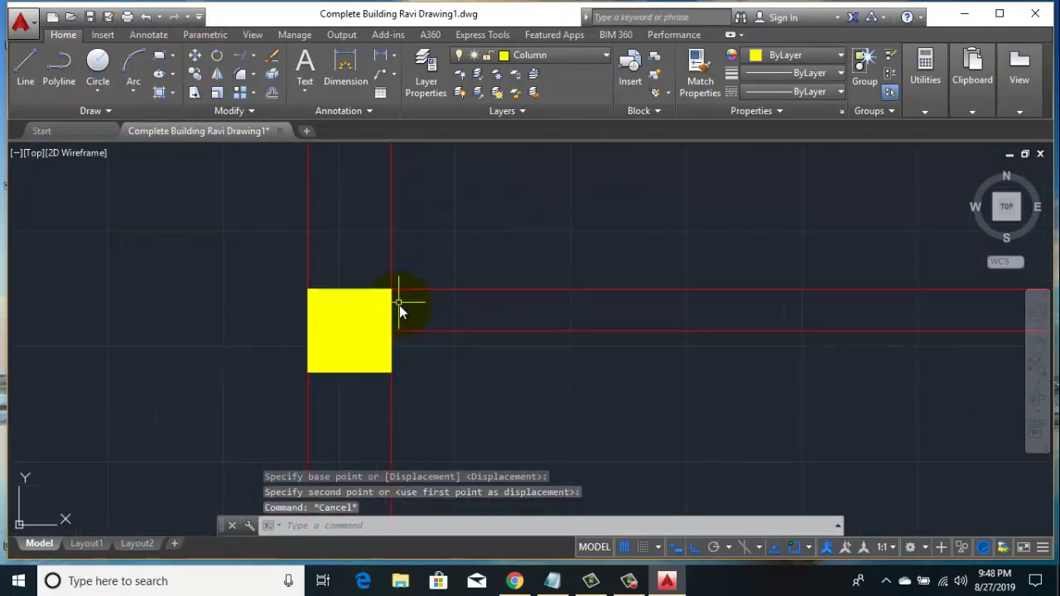
{"action": "scroll", "coordinate": [415, 341], "scroll_direction": "down", "scroll_amount": 4}
{"action": "middle_click_drag", "start_coordinate": [407, 338], "coordinate": [313, 335]}
{"action": "scroll", "coordinate": [787, 310], "scroll_direction": "up", "scroll_amount": 5}
{"action": "scroll", "coordinate": [717, 315], "scroll_direction": "up", "scroll_amount": 5}
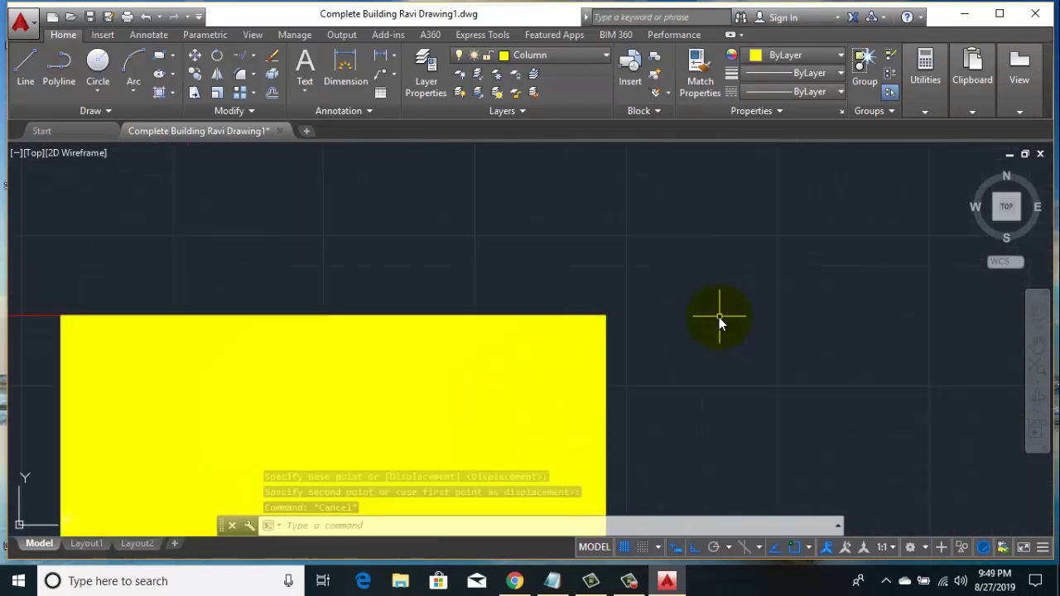
{"action": "scroll", "coordinate": [620, 320], "scroll_direction": "down", "scroll_amount": 7}
{"action": "scroll", "coordinate": [741, 335], "scroll_direction": "down", "scroll_amount": 2}
- Move the neighbouring column down so its lower-left corner sits on the red wall line
{"action": "middle_click_drag", "start_coordinate": [741, 335], "coordinate": [473, 337]}
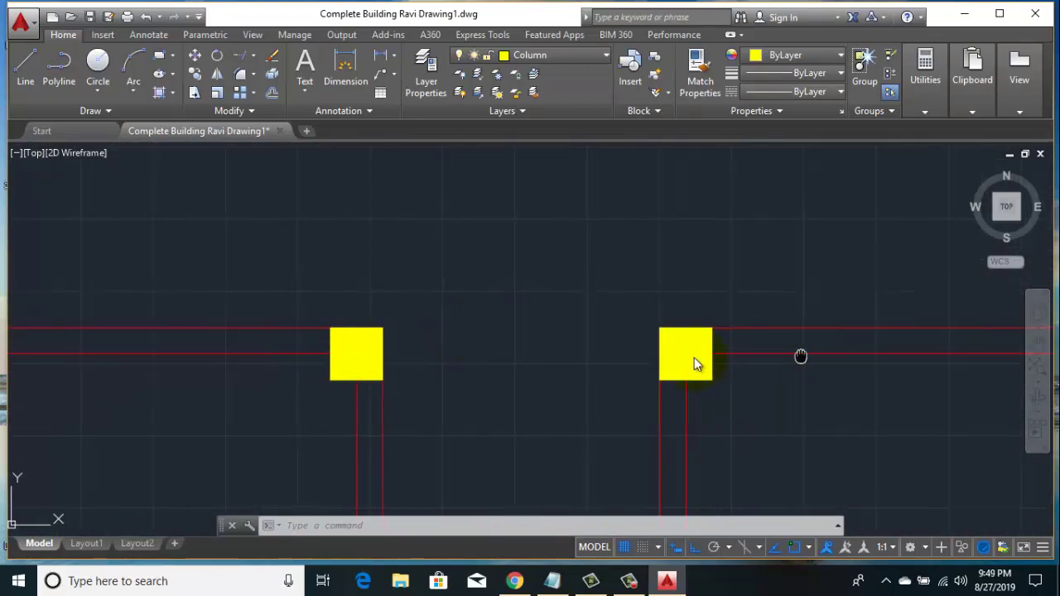
{"action": "scroll", "coordinate": [694, 358], "scroll_direction": "down", "scroll_amount": 4}
{"action": "scroll", "coordinate": [360, 362], "scroll_direction": "up", "scroll_amount": 4}
{"action": "scroll", "coordinate": [543, 355], "scroll_direction": "down", "scroll_amount": 2}
{"action": "scroll", "coordinate": [543, 355], "scroll_direction": "down", "scroll_amount": 4}
{"action": "scroll", "coordinate": [540, 357], "scroll_direction": "down", "scroll_amount": 2}
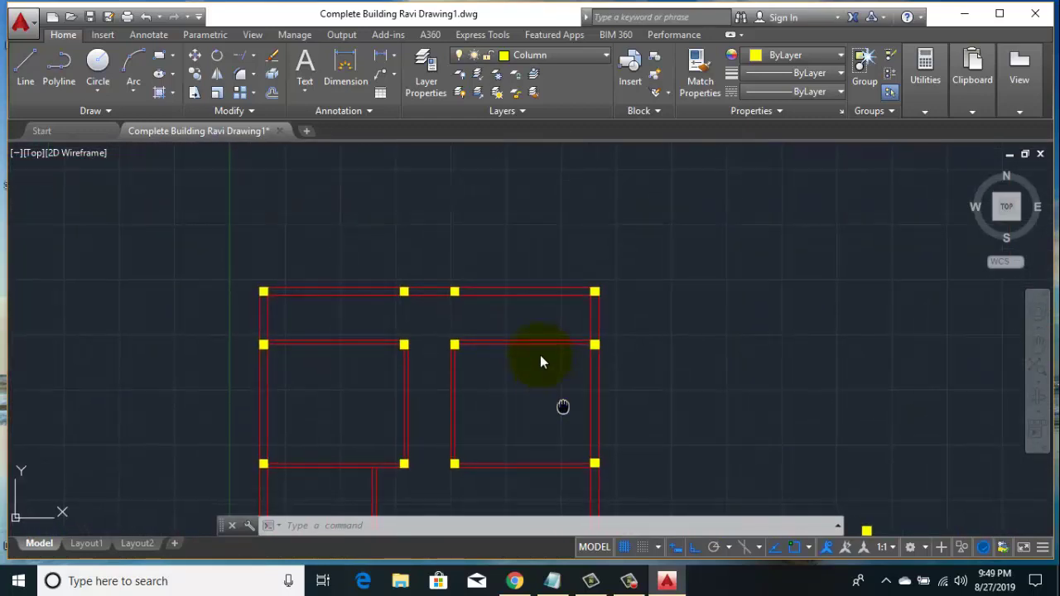
{"action": "scroll", "coordinate": [560, 419], "scroll_direction": "up", "scroll_amount": 2}
{"action": "scroll", "coordinate": [578, 383], "scroll_direction": "up", "scroll_amount": 6}
{"action": "scroll", "coordinate": [582, 356], "scroll_direction": "up", "scroll_amount": 4}
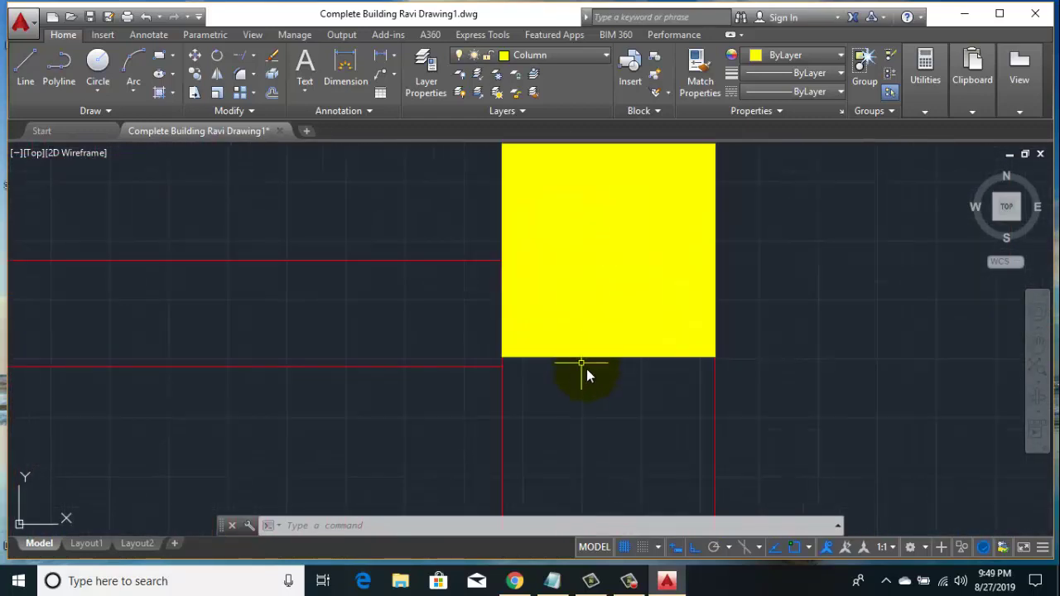
{"action": "left_click", "coordinate": [562, 303]}
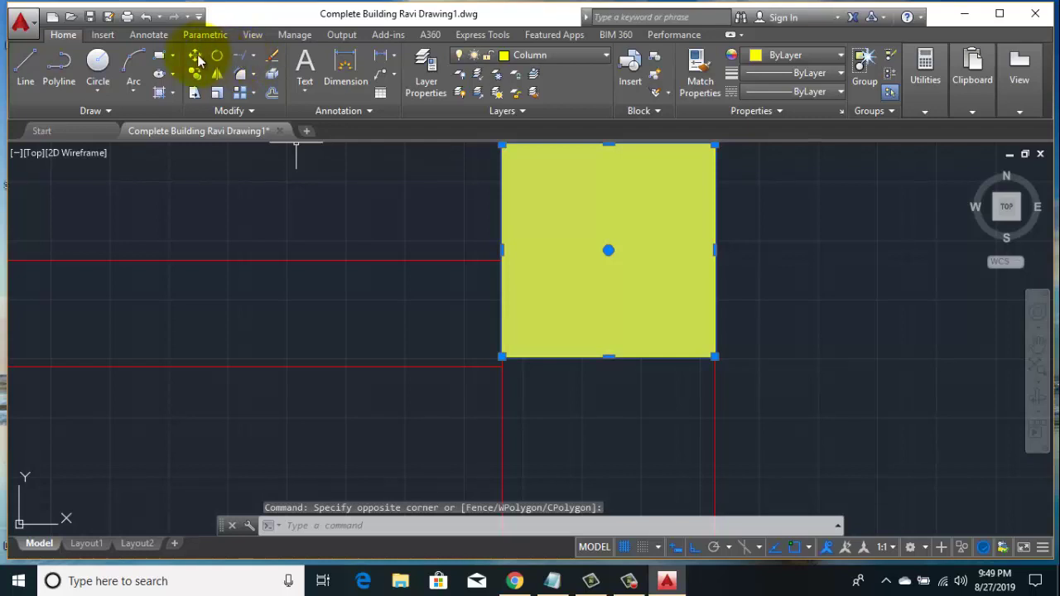
{"action": "left_click", "coordinate": [197, 60]}
{"action": "scroll", "coordinate": [522, 369], "scroll_direction": "up", "scroll_amount": 2}
{"action": "scroll", "coordinate": [489, 339], "scroll_direction": "up", "scroll_amount": 1}
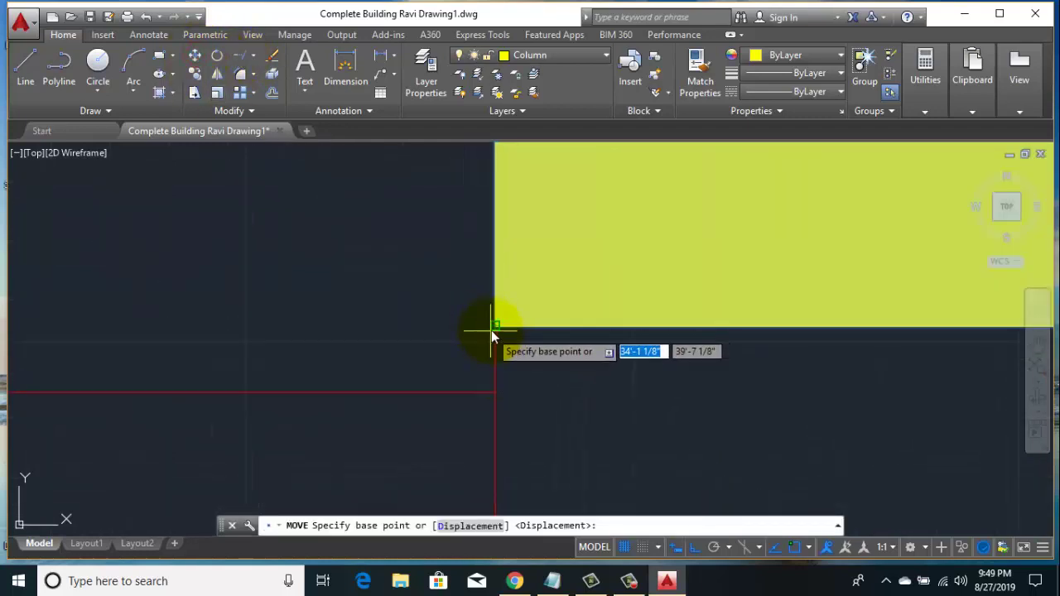
{"action": "left_click", "coordinate": [494, 328]}
{"action": "left_click", "coordinate": [494, 392]}
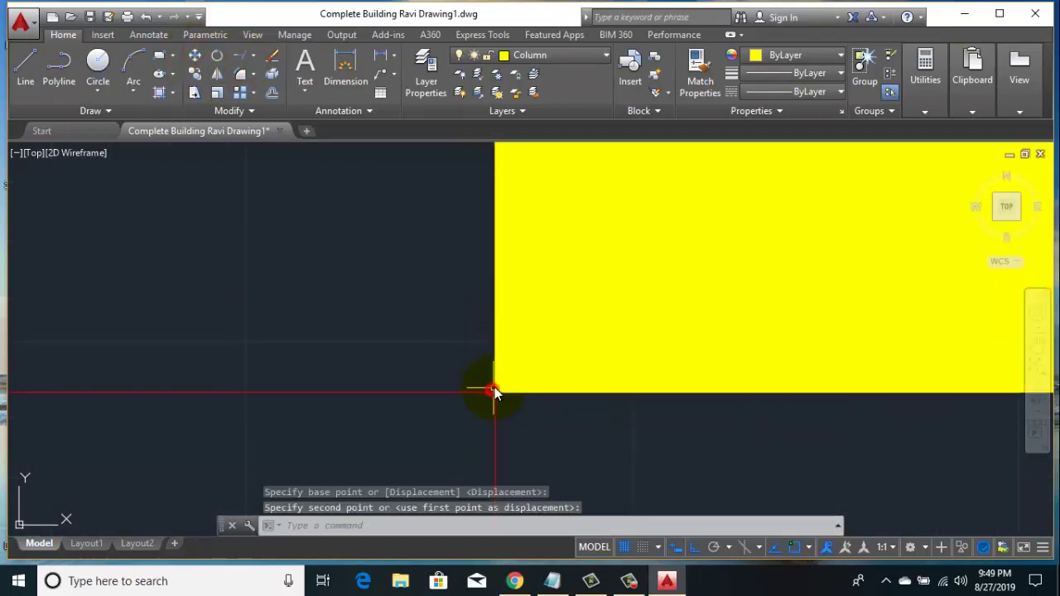
- Select another yellow column and begin moving it from its lower-left corner, then cancel
{"action": "scroll", "coordinate": [493, 390], "scroll_direction": "down", "scroll_amount": 2}
{"action": "scroll", "coordinate": [351, 381], "scroll_direction": "down", "scroll_amount": 2}
{"action": "middle_click_drag", "start_coordinate": [351, 381], "coordinate": [710, 360]}
{"action": "scroll", "coordinate": [578, 377], "scroll_direction": "down", "scroll_amount": 2}
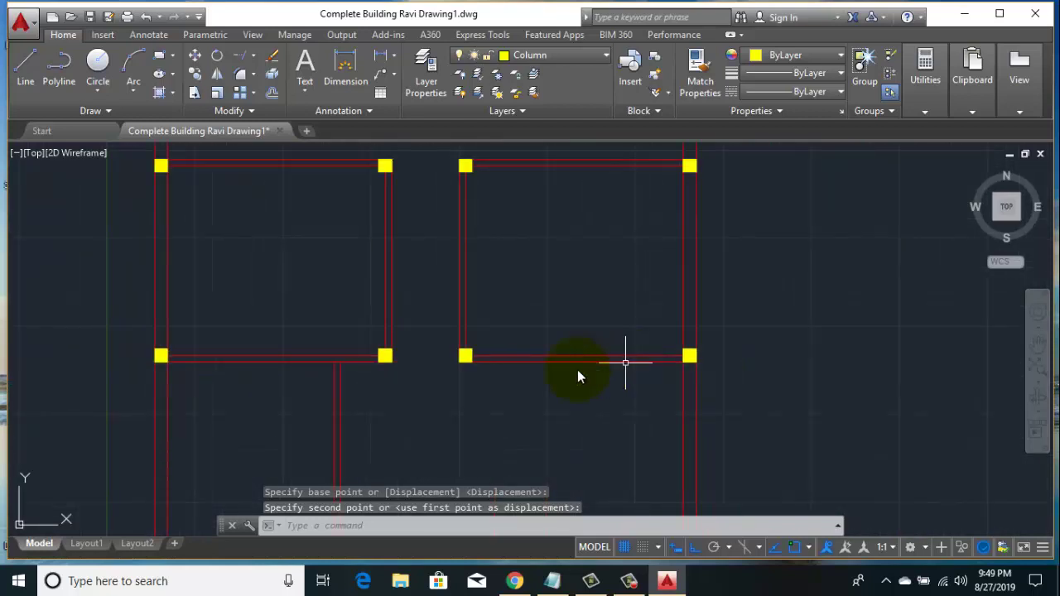
{"action": "scroll", "coordinate": [466, 356], "scroll_direction": "up", "scroll_amount": 3}
{"action": "scroll", "coordinate": [466, 342], "scroll_direction": "up", "scroll_amount": 2}
{"action": "left_click", "coordinate": [544, 225]}
{"action": "left_click", "coordinate": [479, 251]}
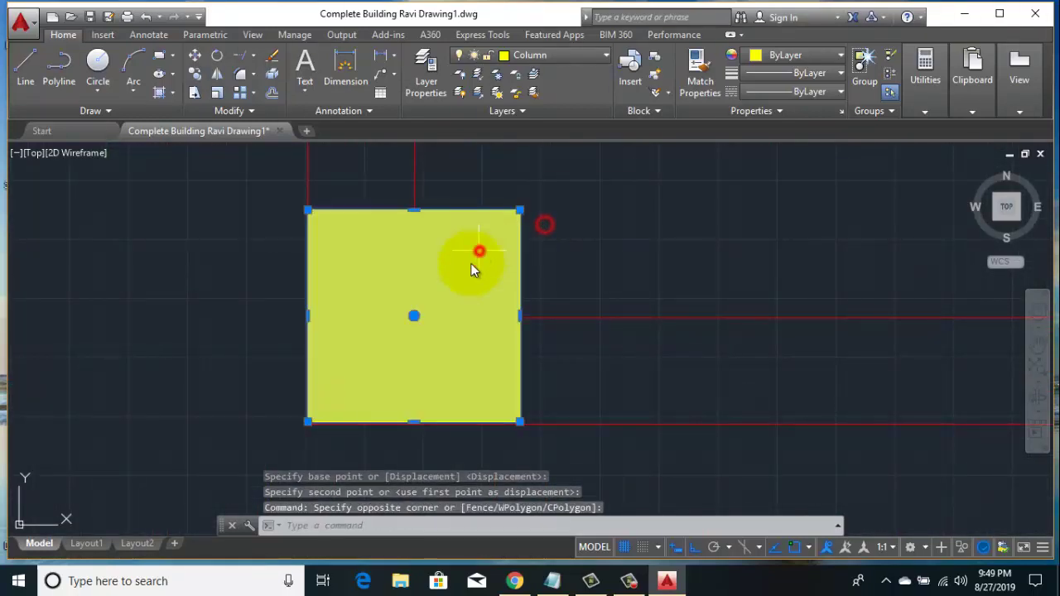
{"action": "left_click", "coordinate": [193, 58]}
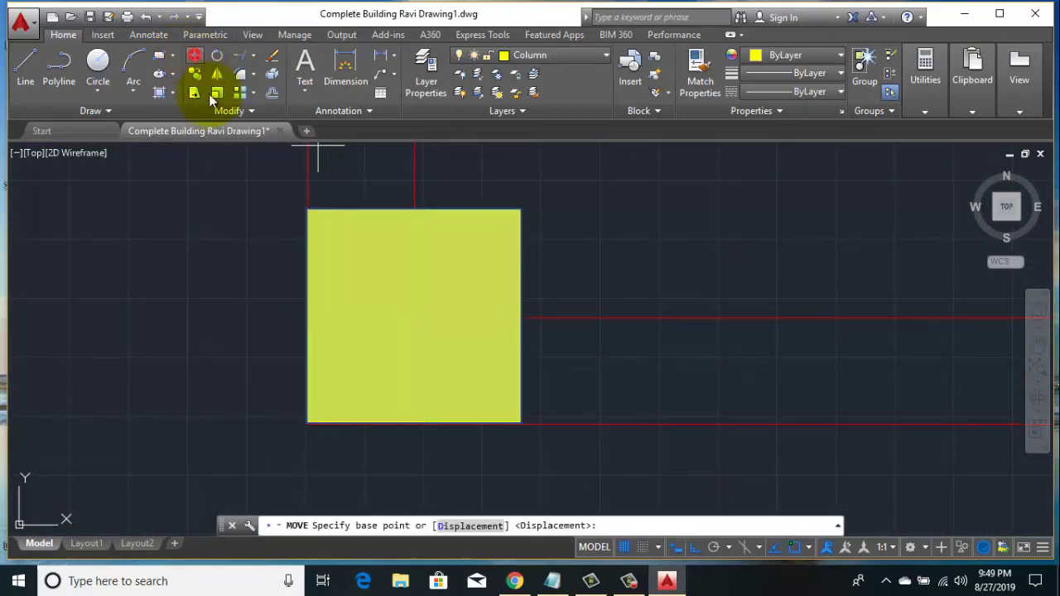
{"action": "scroll", "coordinate": [307, 414], "scroll_direction": "up", "scroll_amount": 3}
{"action": "scroll", "coordinate": [327, 431], "scroll_direction": "up", "scroll_amount": 1}
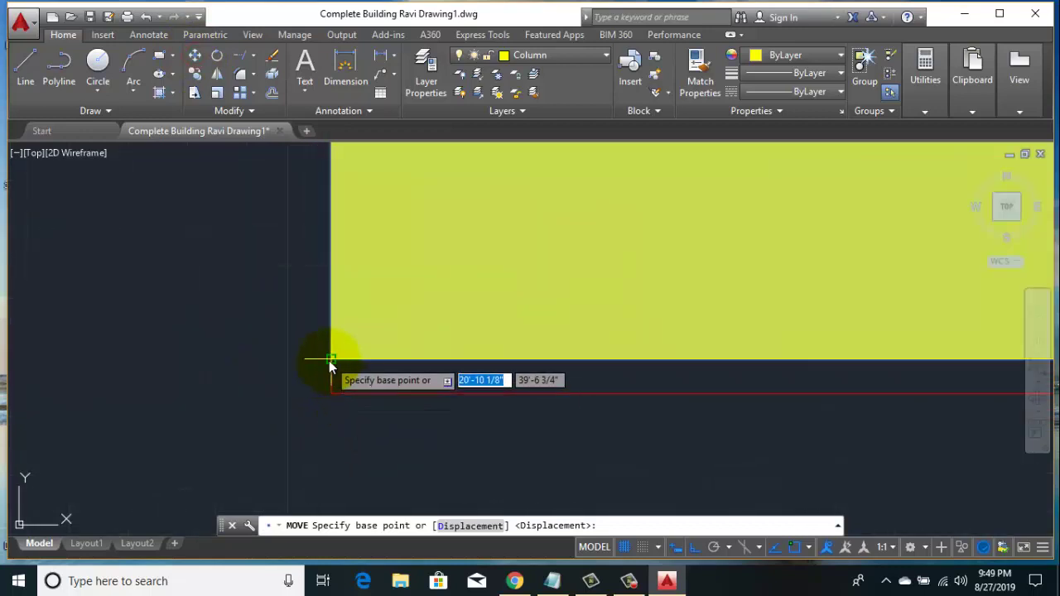
{"action": "left_click", "coordinate": [331, 361]}
{"action": "scroll", "coordinate": [330, 398], "scroll_direction": "down", "scroll_amount": 3}
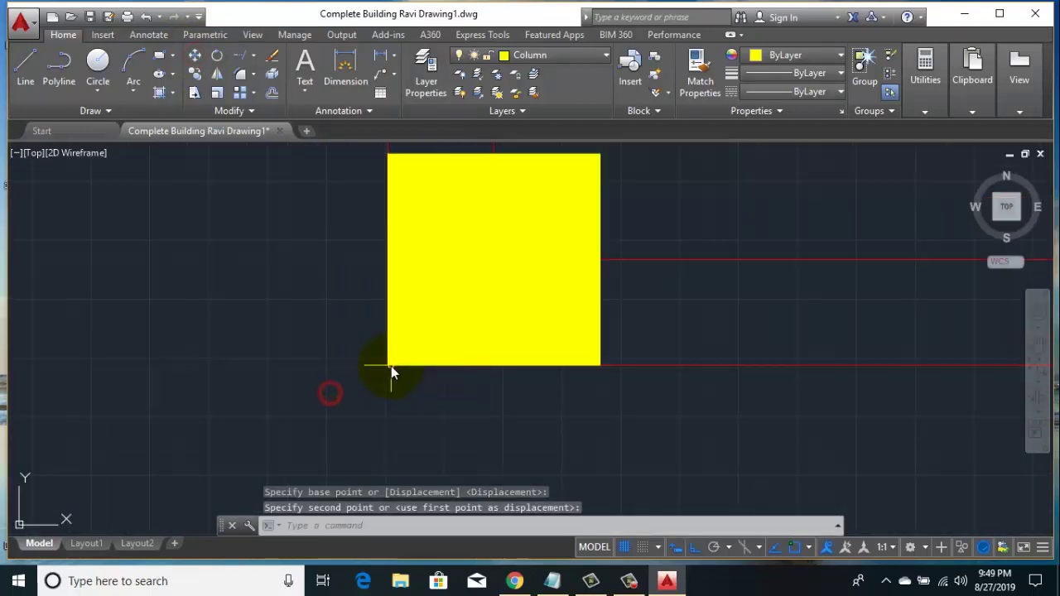
{"action": "scroll", "coordinate": [391, 367], "scroll_direction": "down", "scroll_amount": 3}
{"action": "key", "text": "Escape"}
- Select a further column and begin moving it from its bottom-right corner, then cancel
{"action": "middle_click_drag", "start_coordinate": [359, 343], "coordinate": [333, 361]}
{"action": "scroll", "coordinate": [319, 347], "scroll_direction": "up", "scroll_amount": 5}
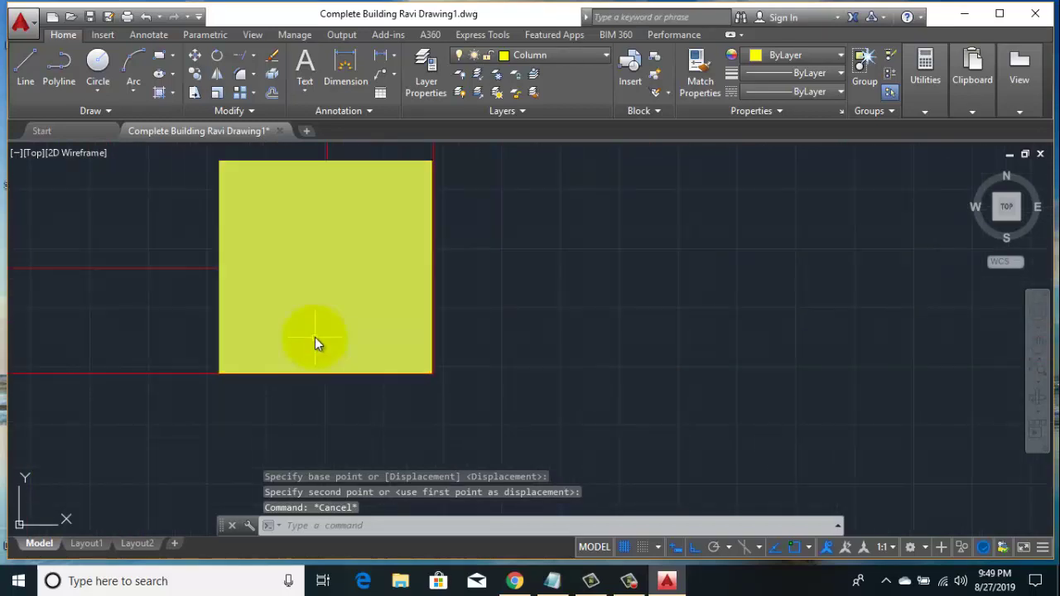
{"action": "middle_click_drag", "start_coordinate": [402, 232], "coordinate": [398, 290]}
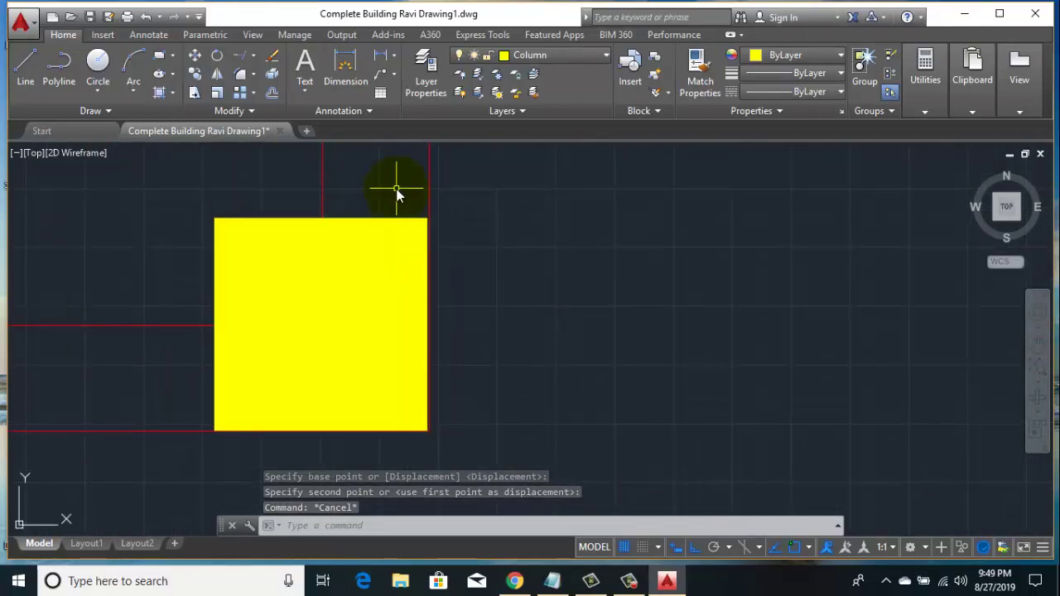
{"action": "left_click", "coordinate": [387, 189]}
{"action": "left_click", "coordinate": [349, 241]}
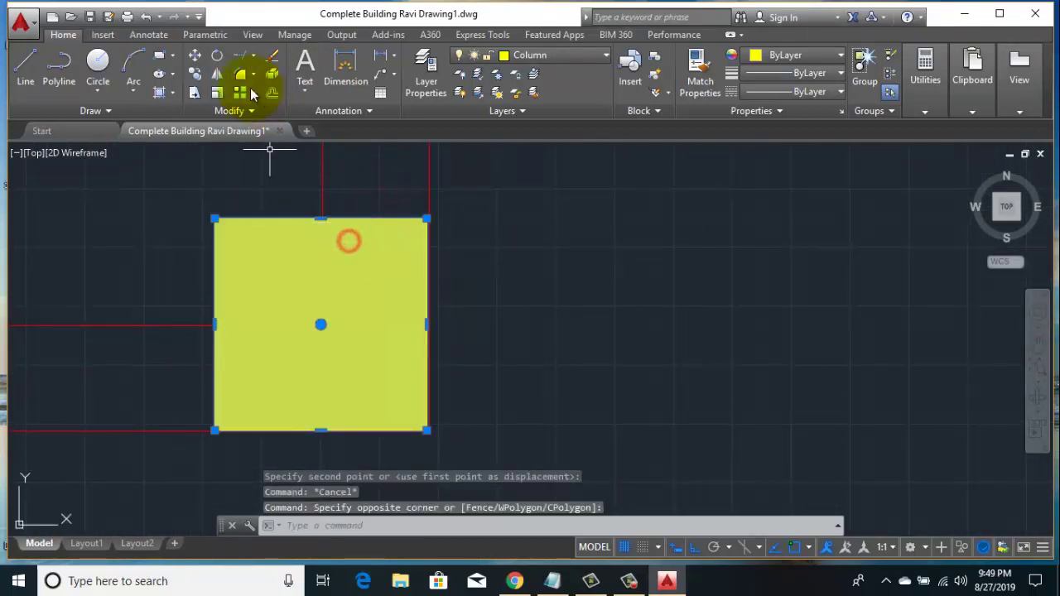
{"action": "left_click", "coordinate": [192, 59]}
{"action": "scroll", "coordinate": [426, 445], "scroll_direction": "up", "scroll_amount": 3}
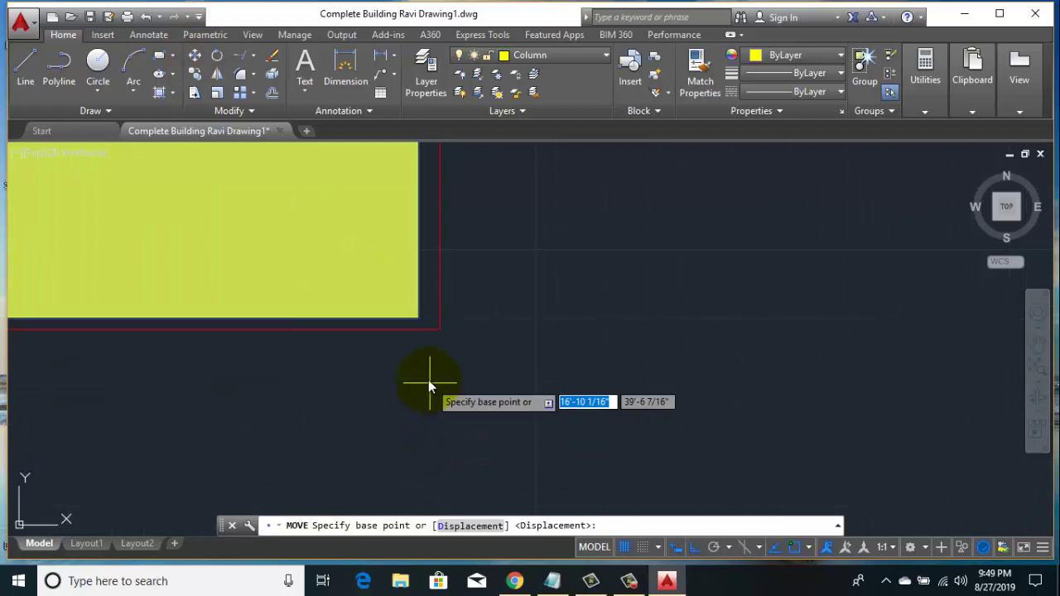
{"action": "left_click", "coordinate": [418, 319]}
{"action": "key", "text": "Escape"}
{"action": "scroll", "coordinate": [549, 372], "scroll_direction": "down", "scroll_amount": 2}
- Bring another yellow column into view and start moving it, then cancel the move
{"action": "scroll", "coordinate": [551, 379], "scroll_direction": "down", "scroll_amount": 3}
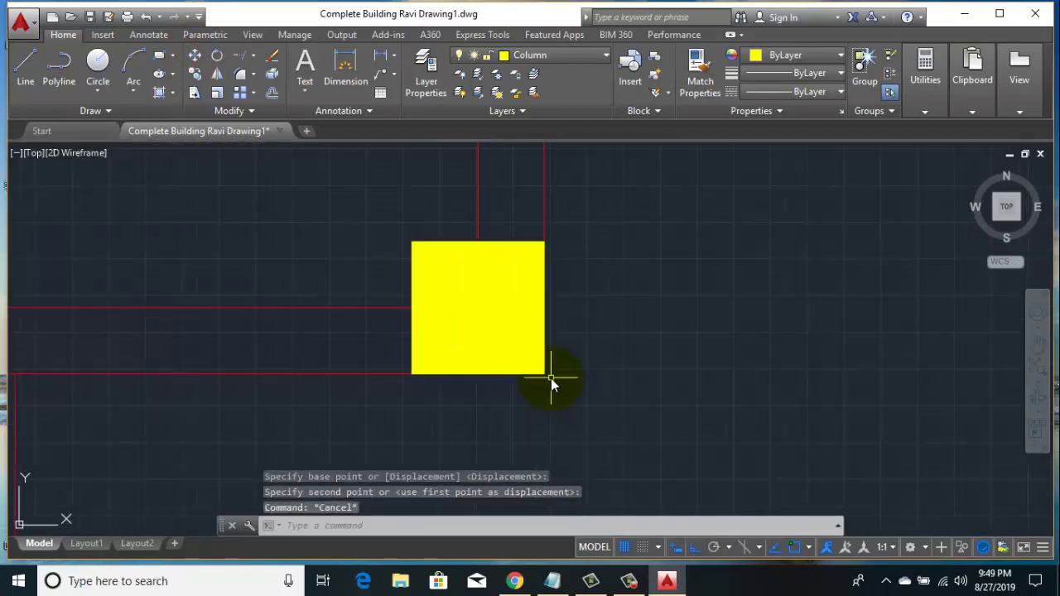
{"action": "scroll", "coordinate": [551, 379], "scroll_direction": "down", "scroll_amount": 3}
{"action": "scroll", "coordinate": [521, 390], "scroll_direction": "down", "scroll_amount": 3}
{"action": "middle_click_drag", "start_coordinate": [253, 395], "coordinate": [351, 367]}
{"action": "scroll", "coordinate": [293, 339], "scroll_direction": "up", "scroll_amount": 4}
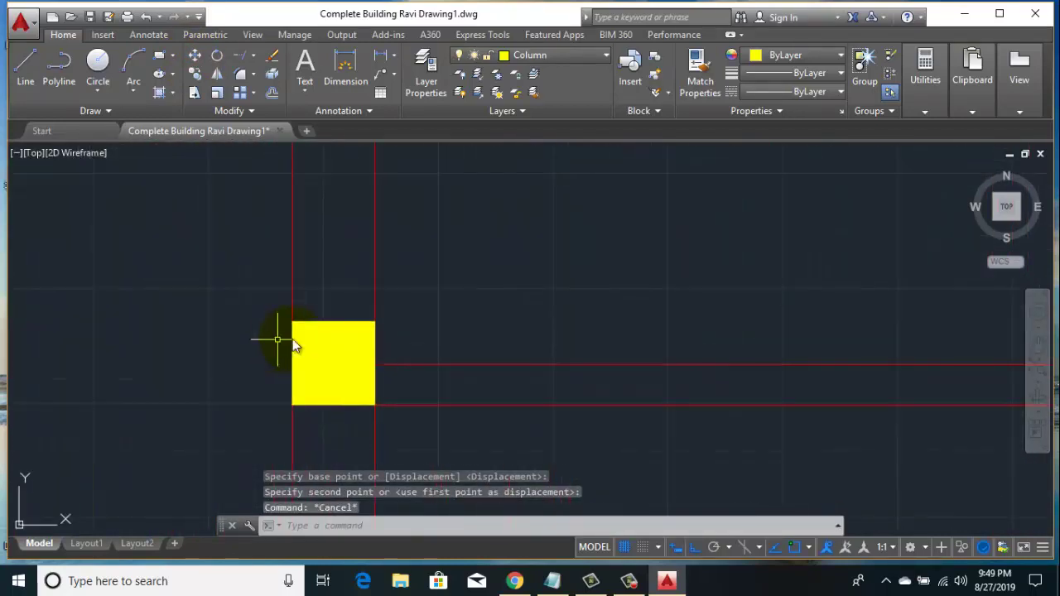
{"action": "scroll", "coordinate": [370, 441], "scroll_direction": "up", "scroll_amount": 2}
{"action": "scroll", "coordinate": [335, 365], "scroll_direction": "up", "scroll_amount": 3}
{"action": "left_click", "coordinate": [359, 418]}
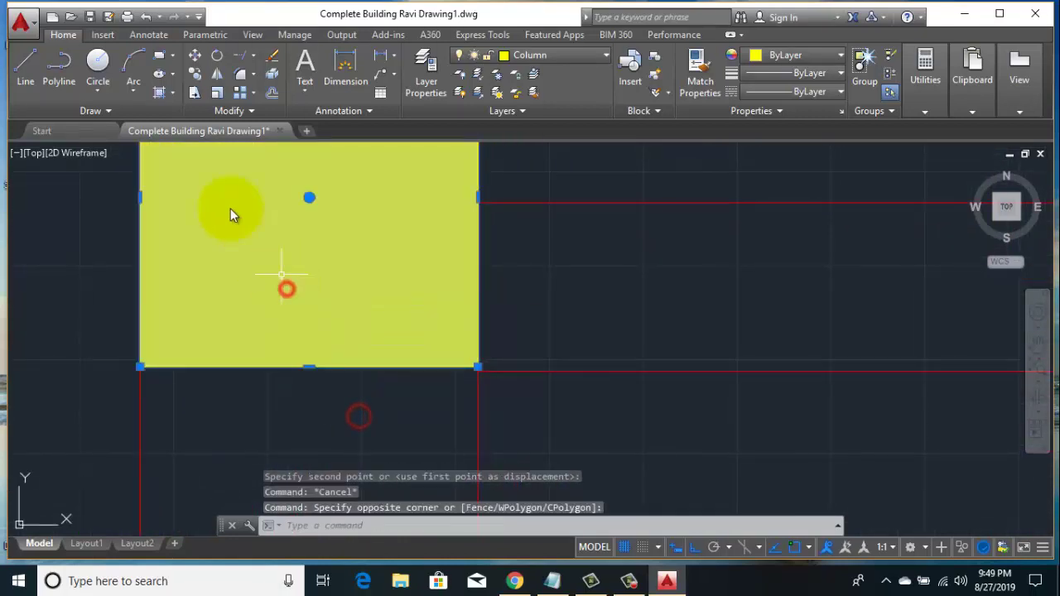
{"action": "left_click", "coordinate": [193, 56]}
{"action": "scroll", "coordinate": [438, 340], "scroll_direction": "up", "scroll_amount": 3}
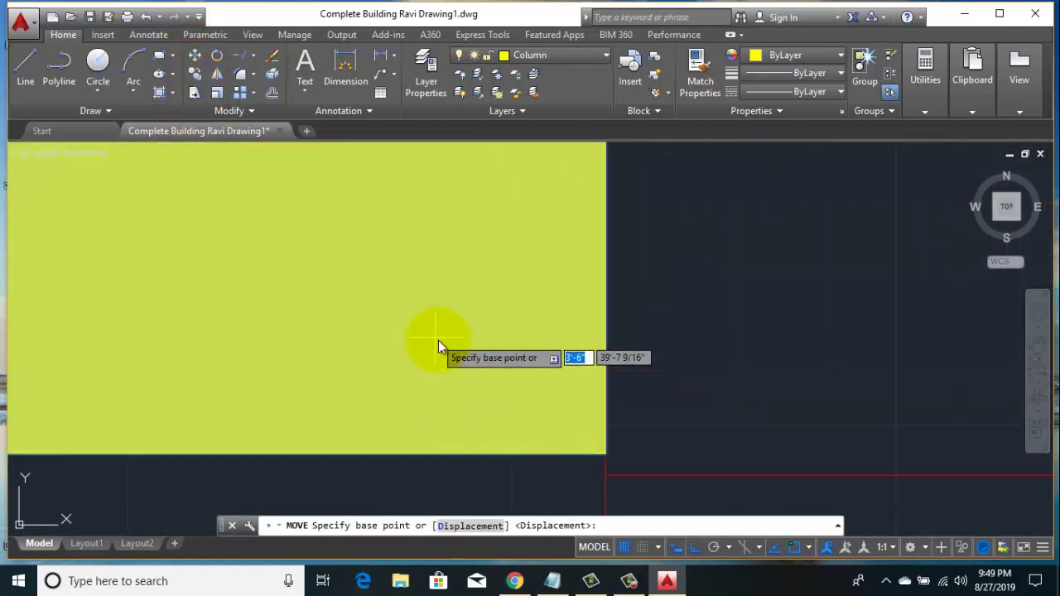
{"action": "scroll", "coordinate": [407, 378], "scroll_direction": "down", "scroll_amount": 2}
{"action": "scroll", "coordinate": [493, 390], "scroll_direction": "down", "scroll_amount": 1}
{"action": "left_click", "coordinate": [464, 371]}
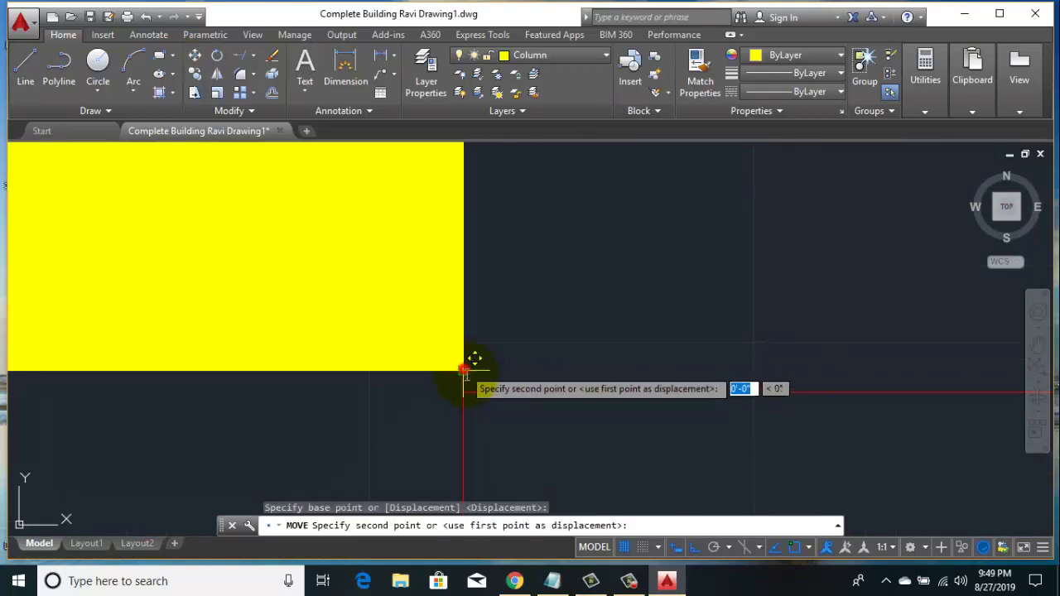
{"action": "key", "text": "Escape"}
- Window-select the column and snap its corner onto the wall corner intersection
{"action": "scroll", "coordinate": [497, 373], "scroll_direction": "down", "scroll_amount": 3}
{"action": "scroll", "coordinate": [510, 393], "scroll_direction": "down", "scroll_amount": 3}
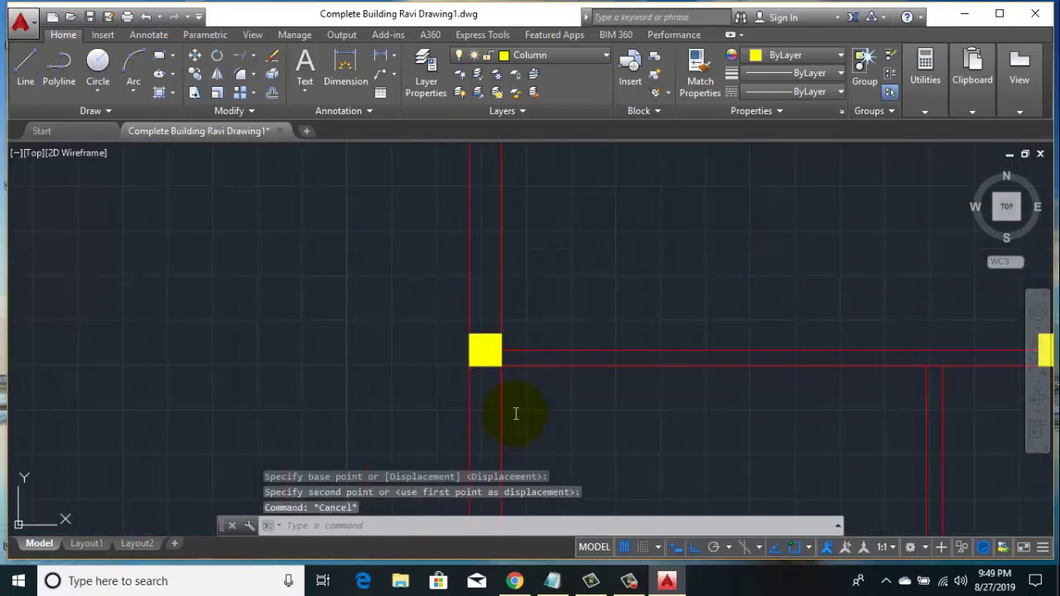
{"action": "scroll", "coordinate": [497, 373], "scroll_direction": "down", "scroll_amount": 2}
{"action": "scroll", "coordinate": [505, 365], "scroll_direction": "down", "scroll_amount": 2}
{"action": "scroll", "coordinate": [431, 326], "scroll_direction": "up", "scroll_amount": 3}
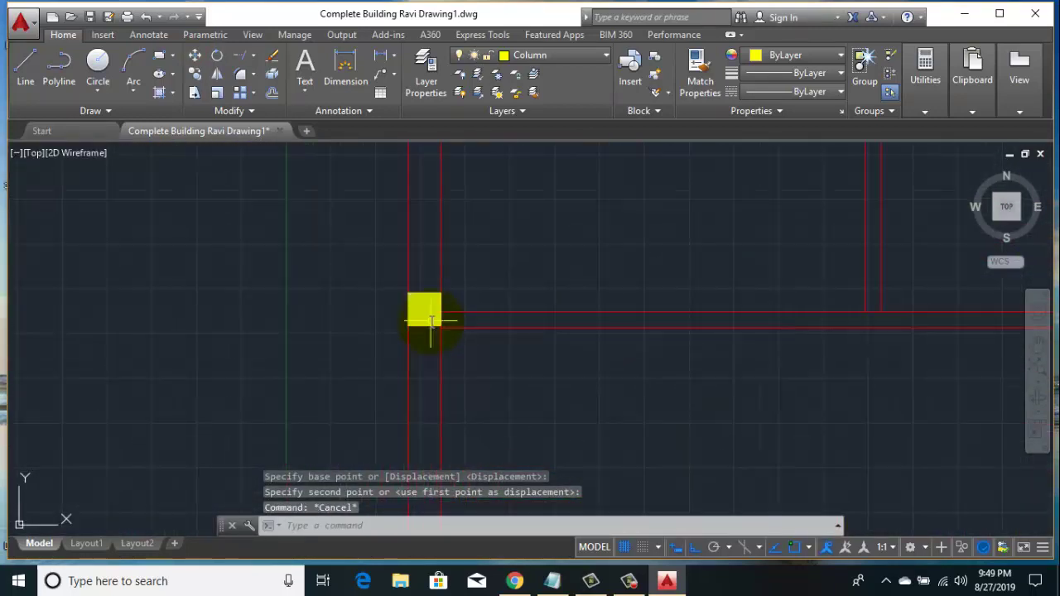
{"action": "scroll", "coordinate": [434, 284], "scroll_direction": "up", "scroll_amount": 3}
{"action": "left_click", "coordinate": [447, 417]}
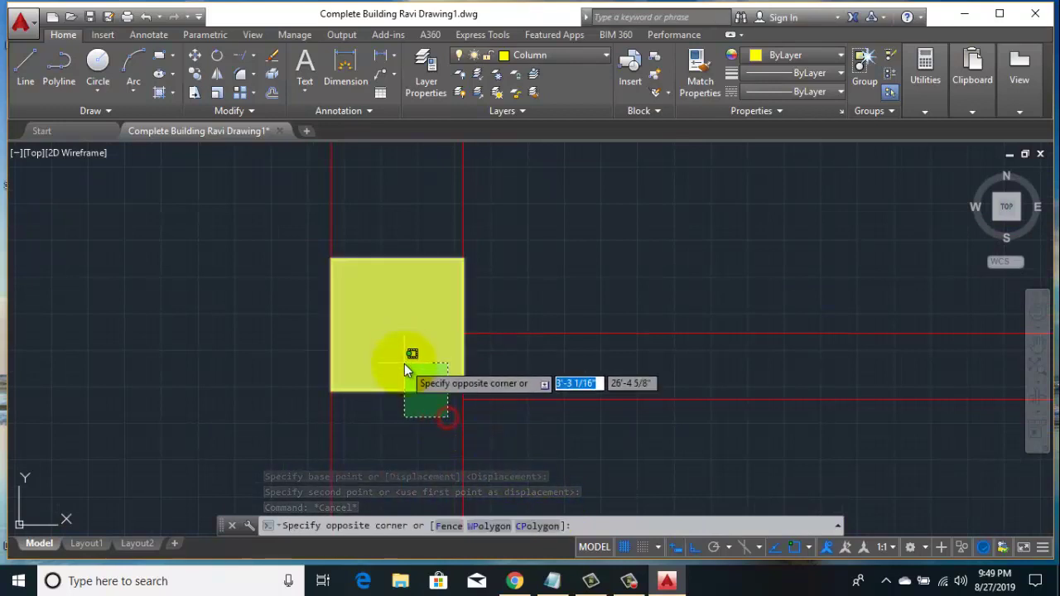
{"action": "left_click", "coordinate": [404, 363]}
{"action": "left_click", "coordinate": [195, 58]}
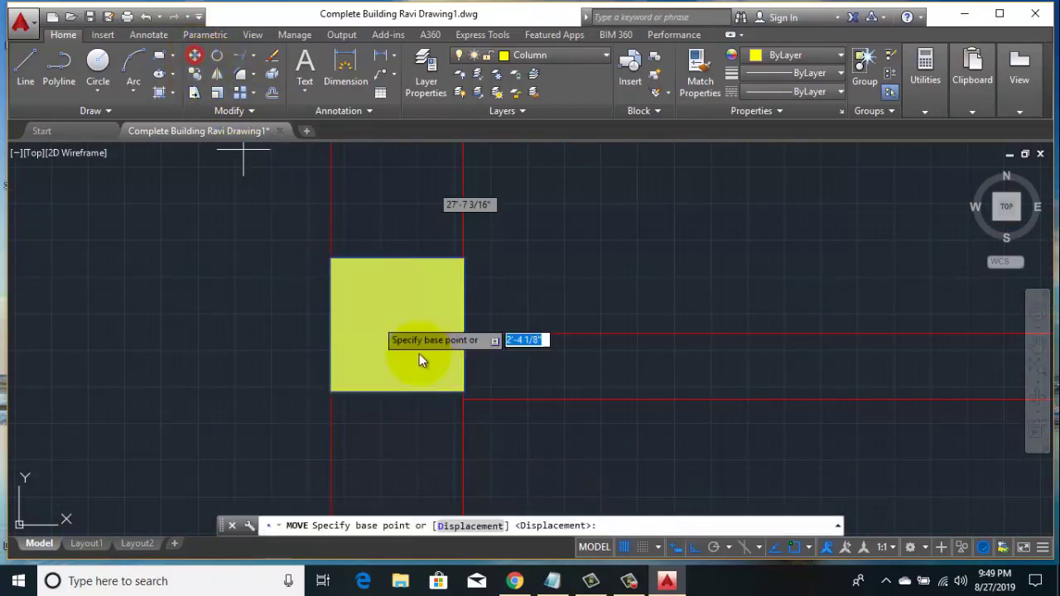
{"action": "scroll", "coordinate": [386, 341], "scroll_direction": "up", "scroll_amount": 3}
{"action": "left_click", "coordinate": [386, 335]}
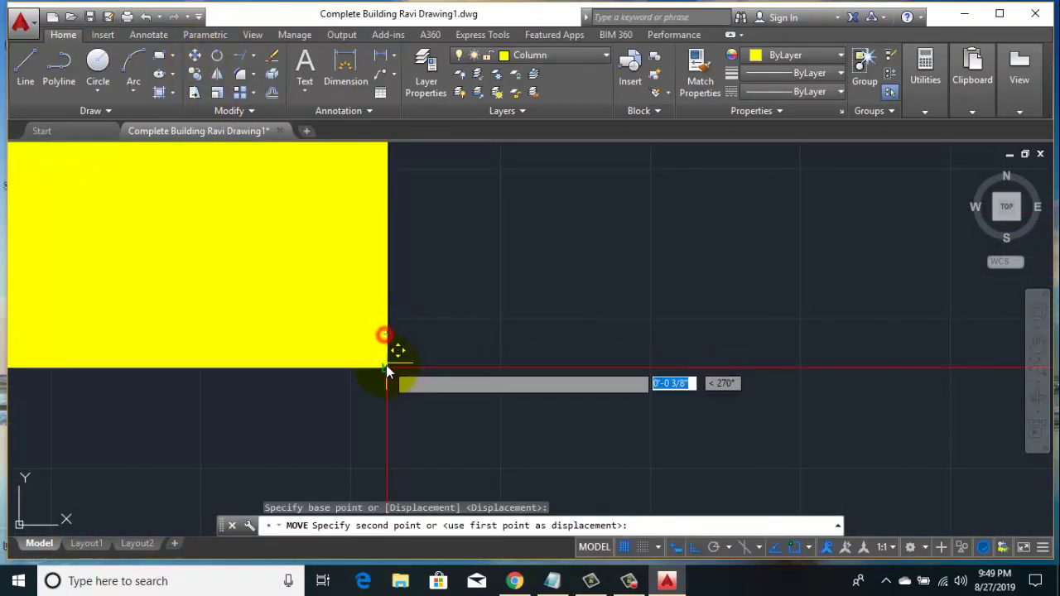
{"action": "scroll", "coordinate": [385, 369], "scroll_direction": "down", "scroll_amount": 3}
{"action": "scroll", "coordinate": [431, 378], "scroll_direction": "down", "scroll_amount": 2}
{"action": "middle_click_drag", "start_coordinate": [578, 397], "coordinate": [505, 383]}
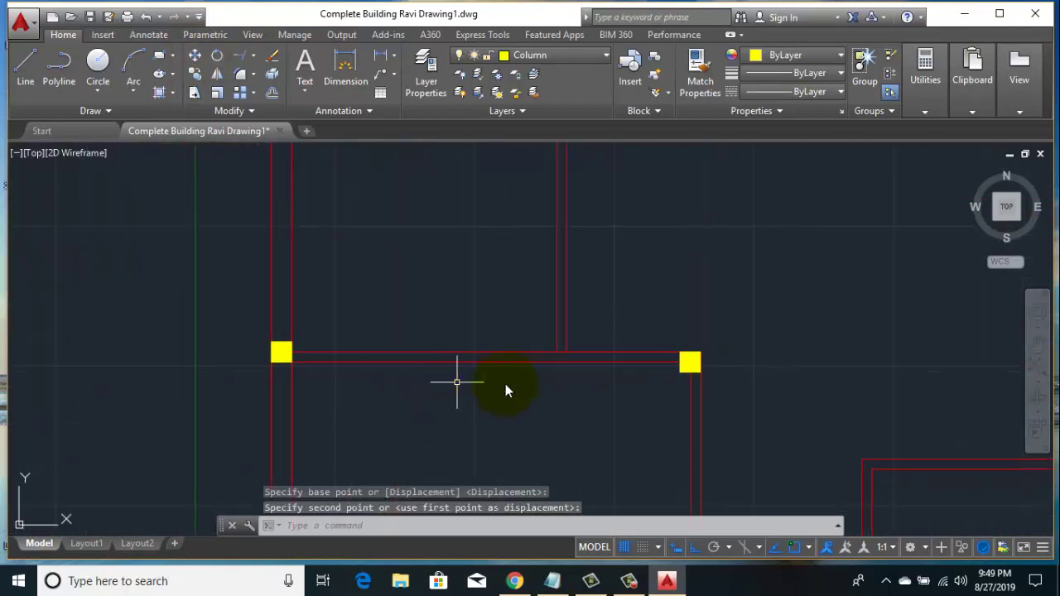
{"action": "scroll", "coordinate": [693, 368], "scroll_direction": "up", "scroll_amount": 2}
{"action": "left_click", "coordinate": [711, 379]}
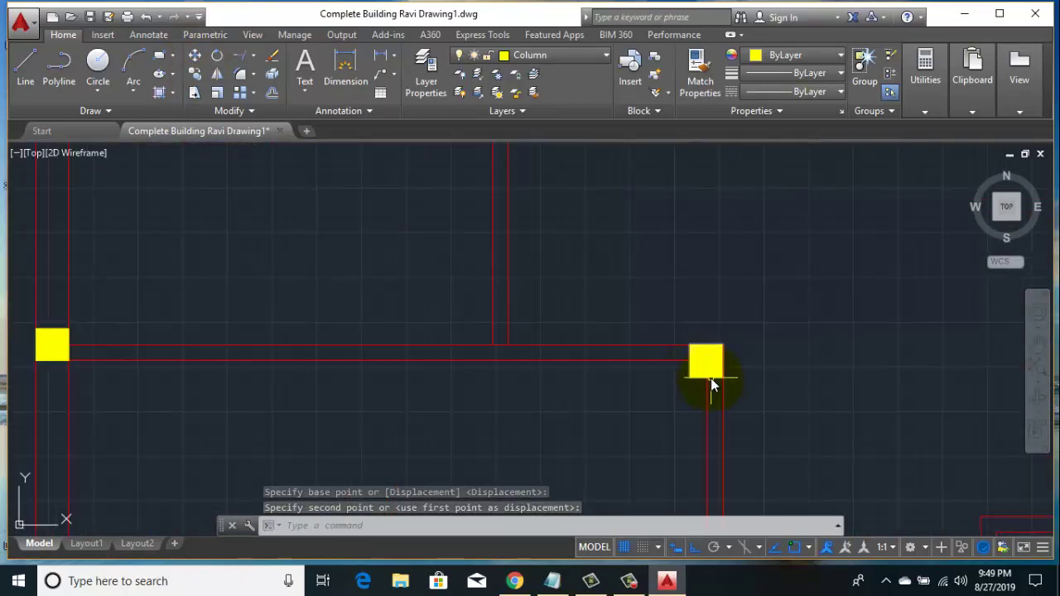
{"action": "scroll", "coordinate": [711, 378], "scroll_direction": "down", "scroll_amount": 2}
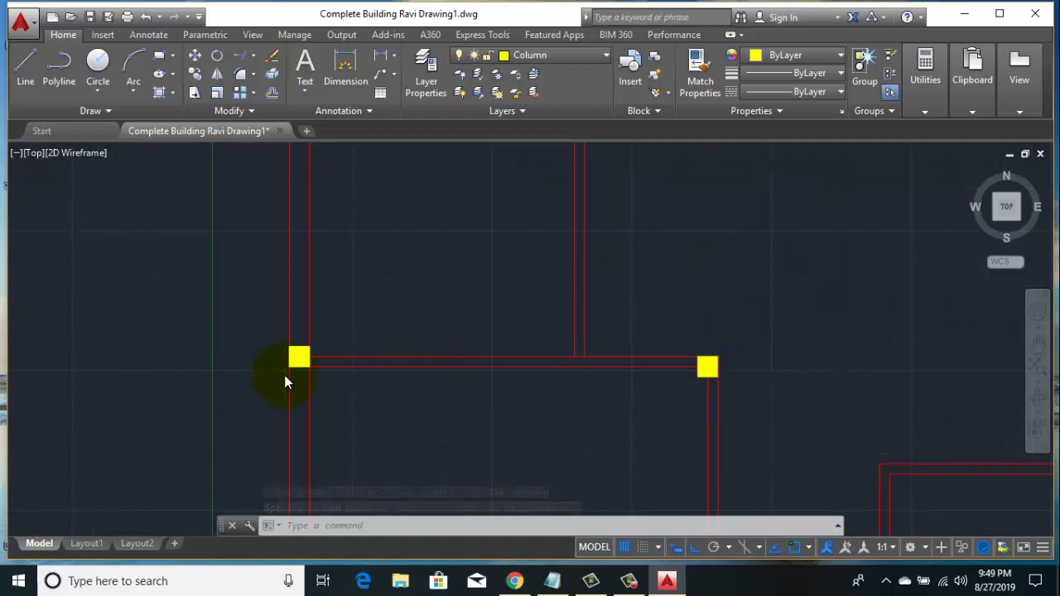
{"action": "scroll", "coordinate": [290, 374], "scroll_direction": "down", "scroll_amount": 4}
{"action": "scroll", "coordinate": [290, 377], "scroll_direction": "up", "scroll_amount": 2}
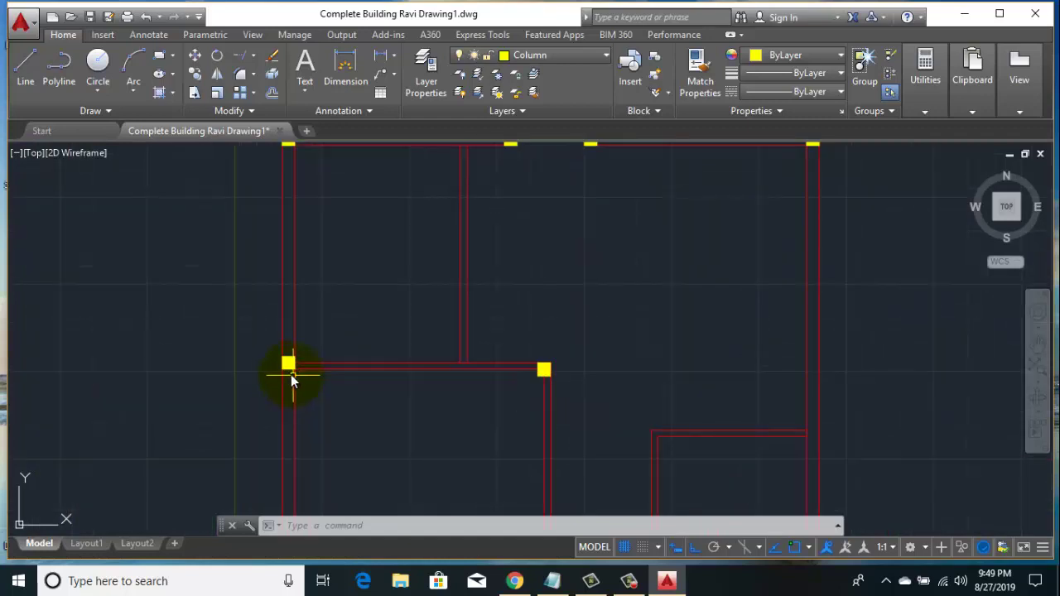
{"action": "left_click", "coordinate": [25, 73]}
{"action": "scroll", "coordinate": [299, 384], "scroll_direction": "up", "scroll_amount": 2}
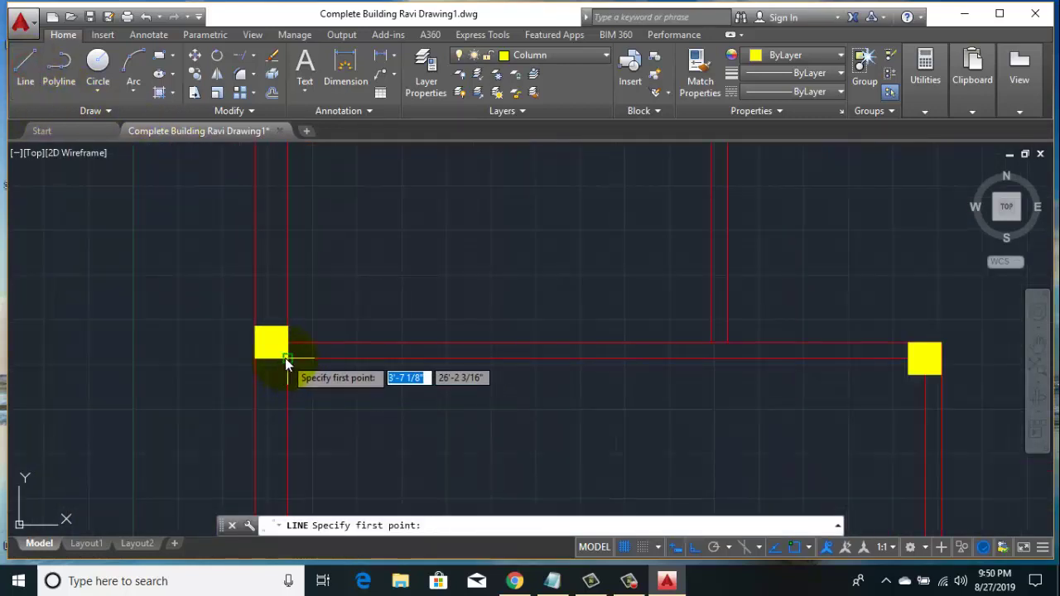
{"action": "left_click", "coordinate": [288, 359]}
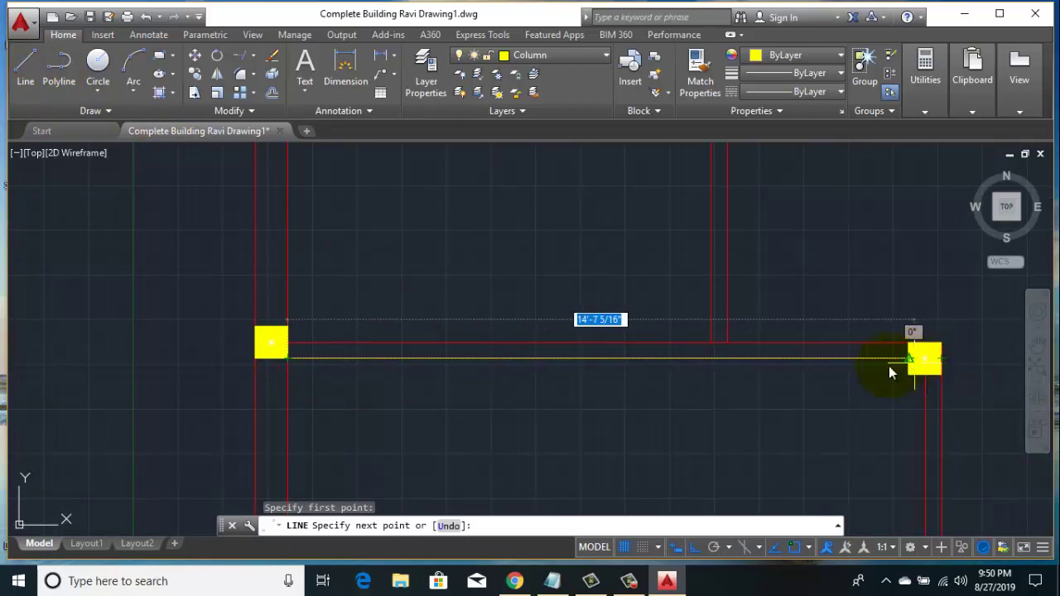
{"action": "scroll", "coordinate": [802, 370], "scroll_direction": "down", "scroll_amount": 4}
{"action": "right_click", "coordinate": [647, 274]}
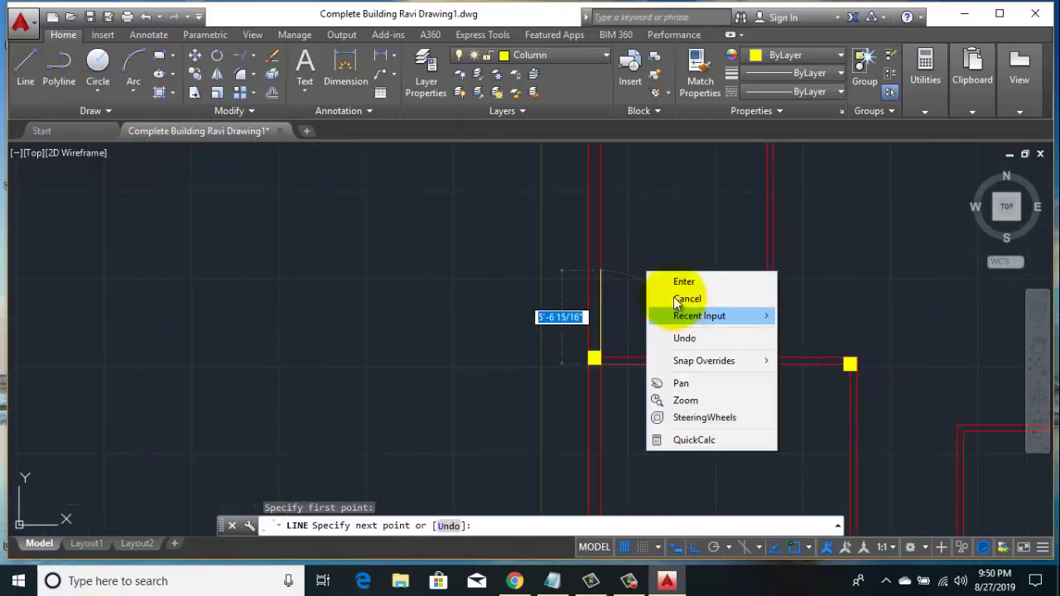
{"action": "left_click", "coordinate": [674, 298]}
{"action": "scroll", "coordinate": [865, 373], "scroll_direction": "up", "scroll_amount": 2}
{"action": "scroll", "coordinate": [865, 373], "scroll_direction": "up", "scroll_amount": 2}
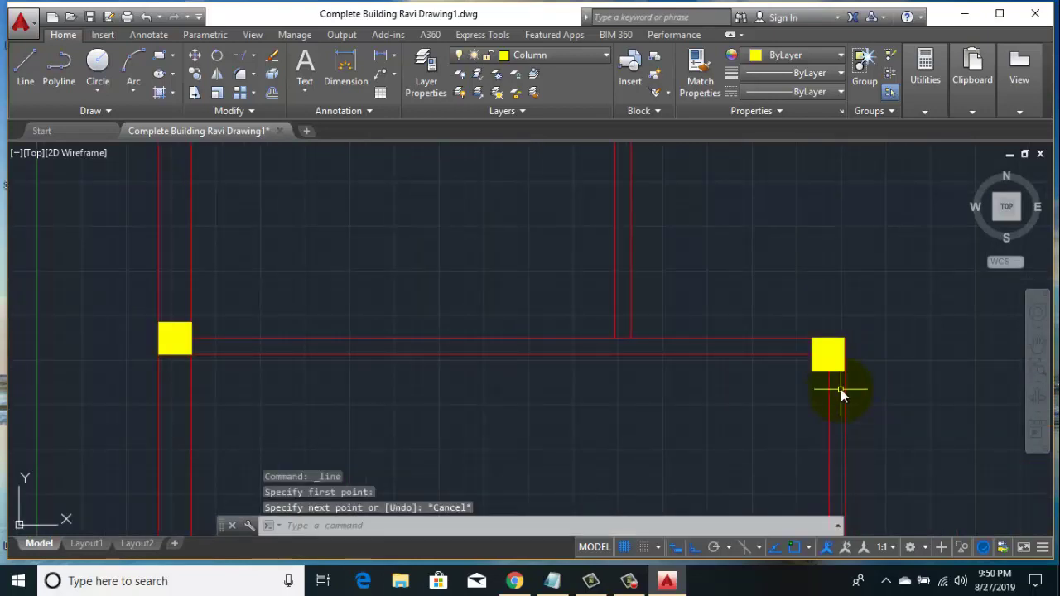
{"action": "scroll", "coordinate": [841, 389], "scroll_direction": "up", "scroll_amount": 1}
{"action": "left_click", "coordinate": [841, 382]}
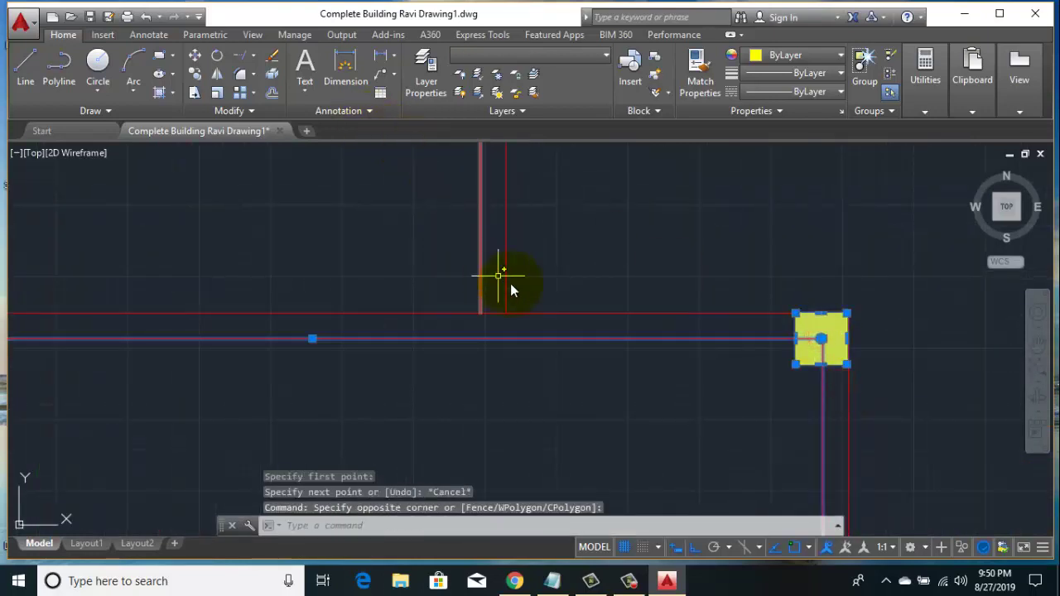
{"action": "key", "text": "Escape"}
{"action": "left_click", "coordinate": [828, 331]}
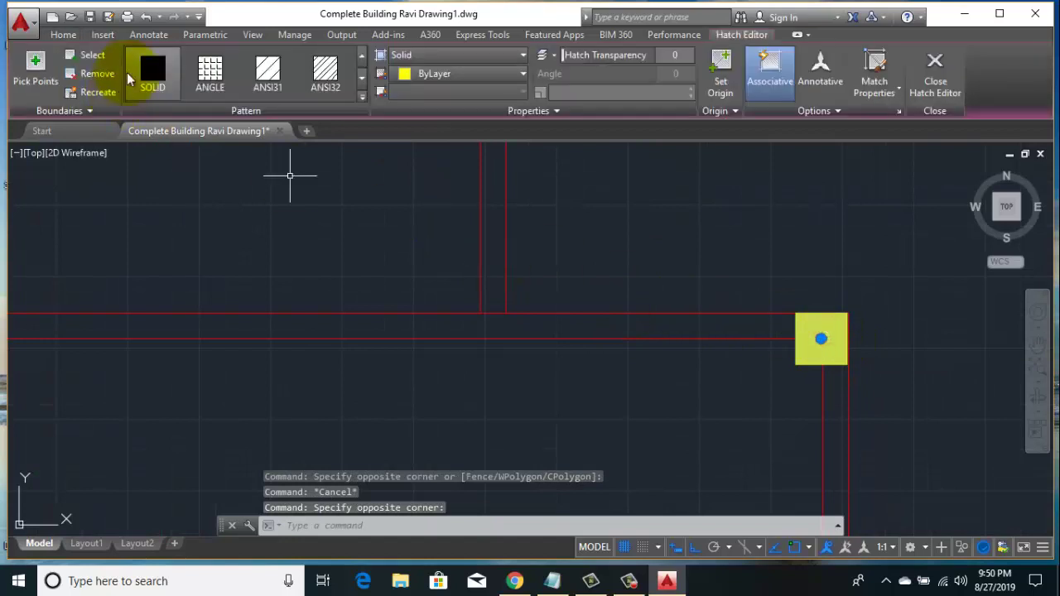
{"action": "double_click", "coordinate": [127, 72]}
{"action": "key", "text": "Escape"}
{"action": "scroll", "coordinate": [745, 328], "scroll_direction": "up", "scroll_amount": 2}
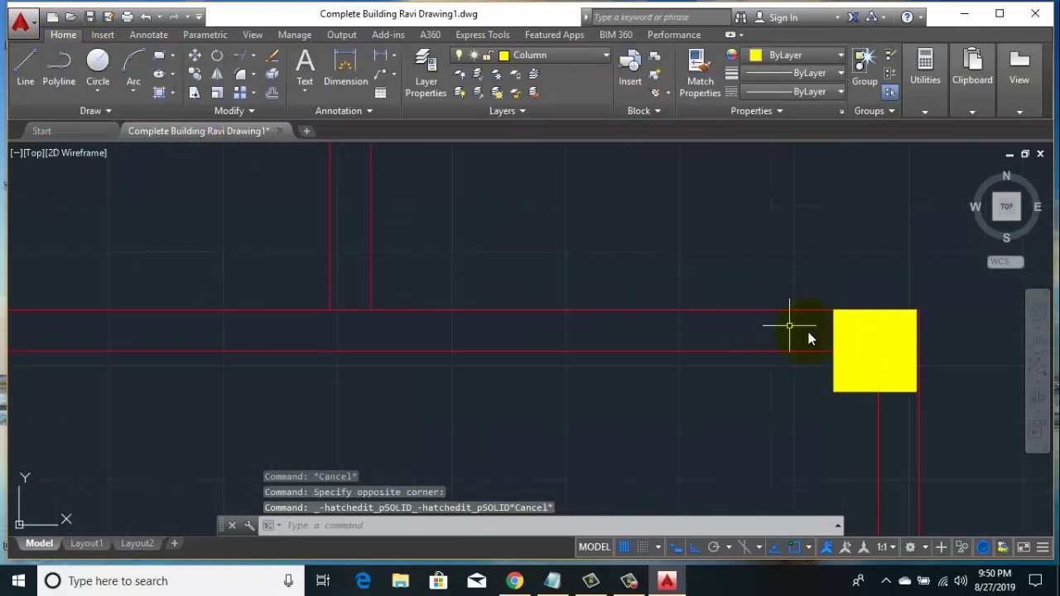
{"action": "scroll", "coordinate": [811, 338], "scroll_direction": "up", "scroll_amount": 3}
{"action": "left_click", "coordinate": [880, 324]}
{"action": "left_click", "coordinate": [750, 338]}
{"action": "key", "text": "Escape"}
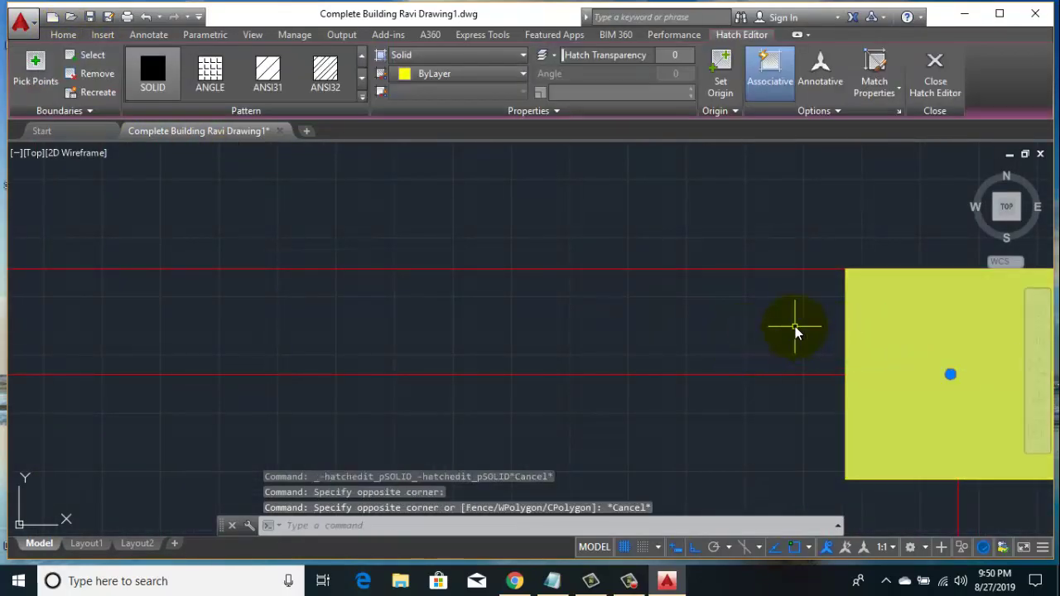
{"action": "left_click", "coordinate": [796, 331]}
{"action": "middle_click_drag", "start_coordinate": [845, 381], "coordinate": [477, 400]}
{"action": "key", "text": "Escape"}
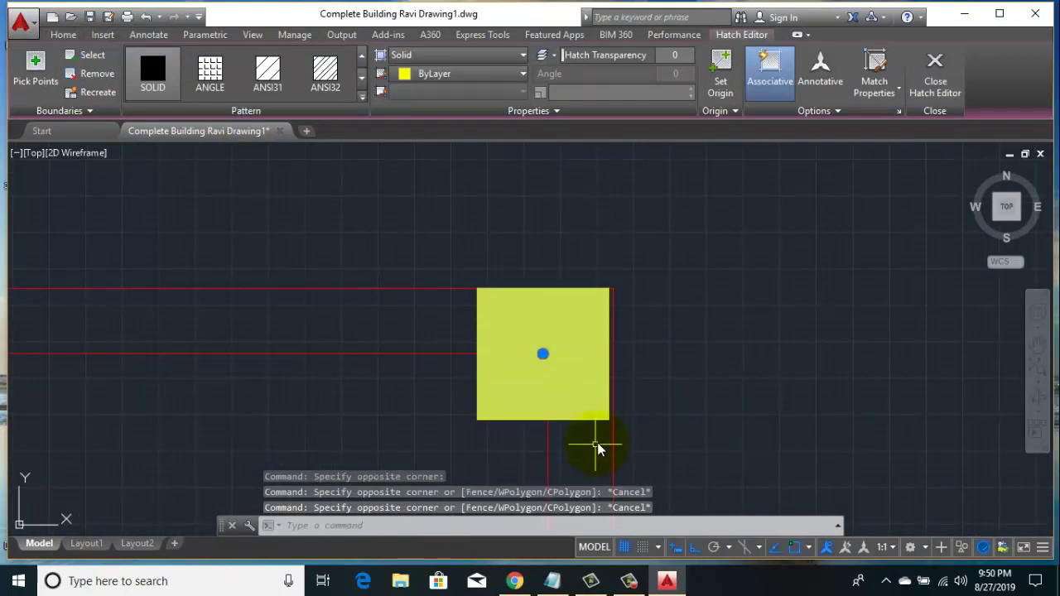
{"action": "key", "text": "Escape"}
{"action": "key", "text": "Escape"}
{"action": "left_click", "coordinate": [596, 443]}
{"action": "left_click", "coordinate": [566, 398]}
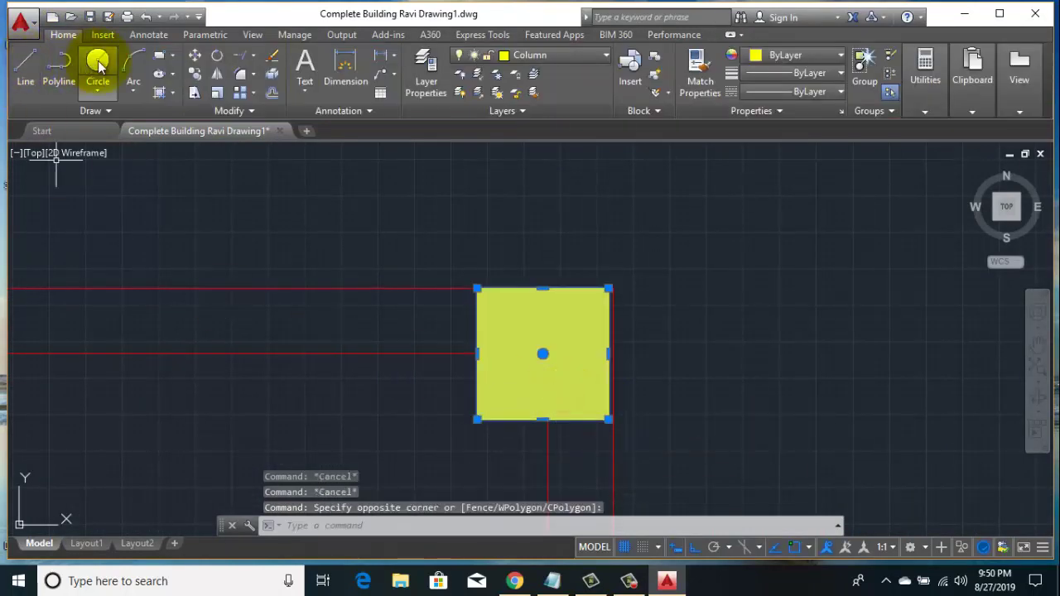
- Start moving the selected column from its top-right corner, then cancel that move
{"action": "left_click", "coordinate": [194, 60]}
{"action": "scroll", "coordinate": [619, 303], "scroll_direction": "up", "scroll_amount": 4}
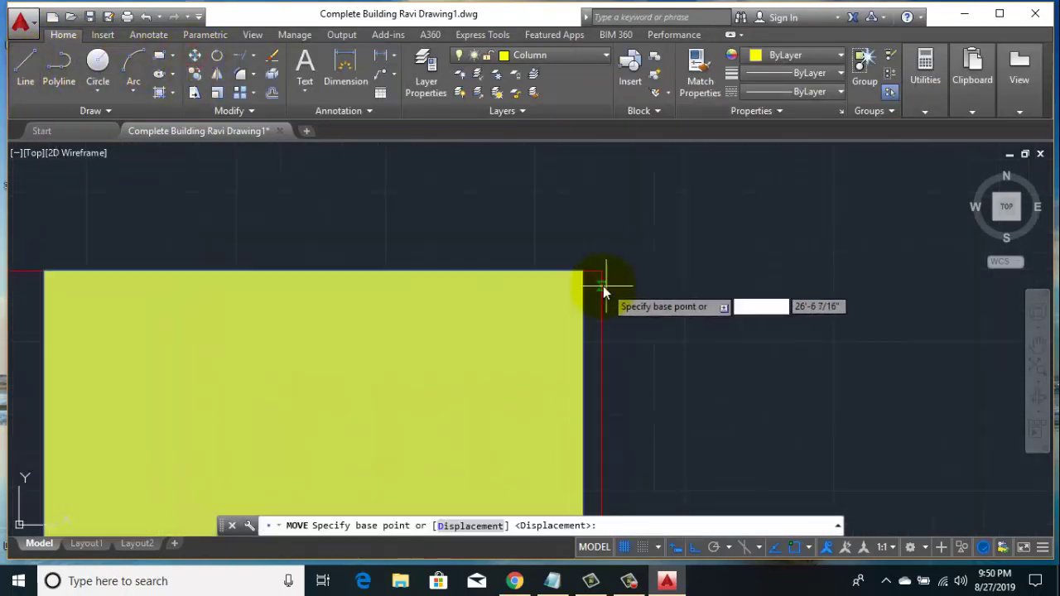
{"action": "scroll", "coordinate": [604, 285], "scroll_direction": "up", "scroll_amount": 1}
{"action": "left_click", "coordinate": [570, 265]}
{"action": "key", "text": "Escape"}
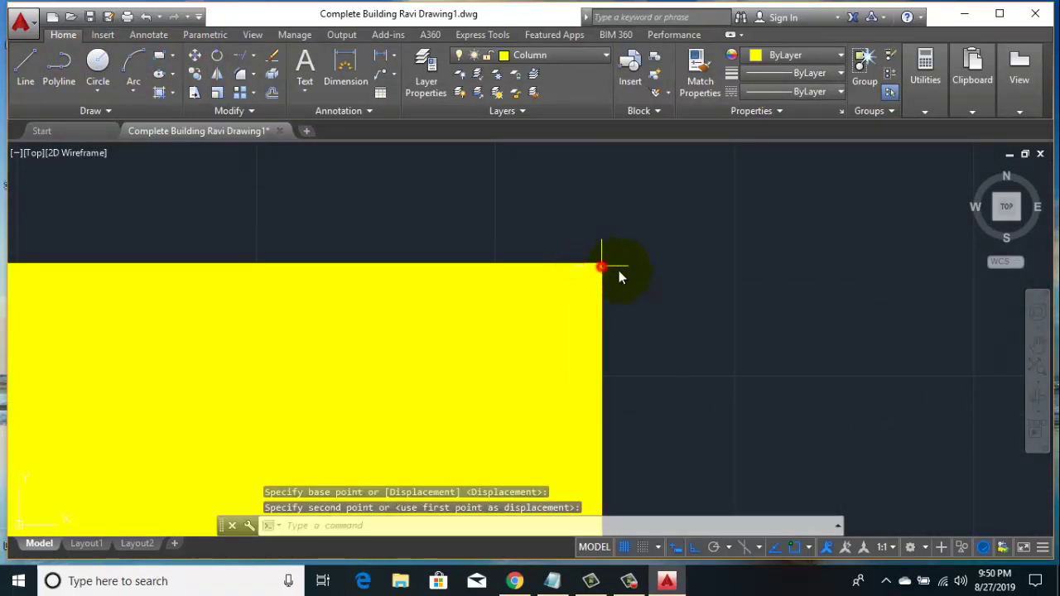
{"action": "scroll", "coordinate": [630, 265], "scroll_direction": "down", "scroll_amount": 3}
{"action": "scroll", "coordinate": [673, 249], "scroll_direction": "down", "scroll_amount": 2}
{"action": "scroll", "coordinate": [673, 252], "scroll_direction": "down", "scroll_amount": 2}
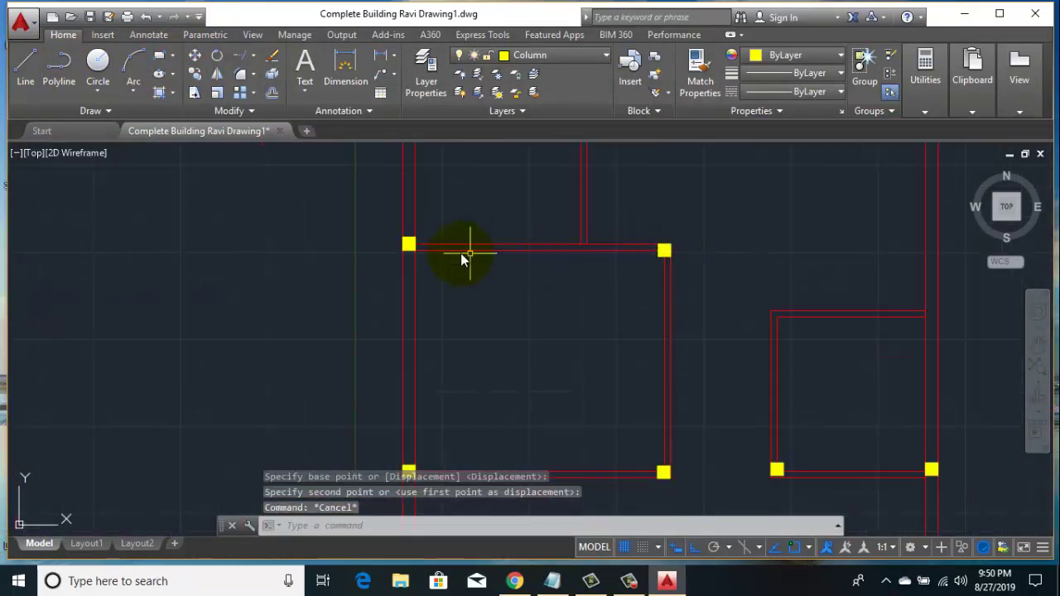
{"action": "scroll", "coordinate": [454, 259], "scroll_direction": "up", "scroll_amount": 5}
- Window-select the corner column and move it down so its corner sits on the wall line
{"action": "left_click", "coordinate": [415, 170]}
{"action": "left_click", "coordinate": [474, 261]}
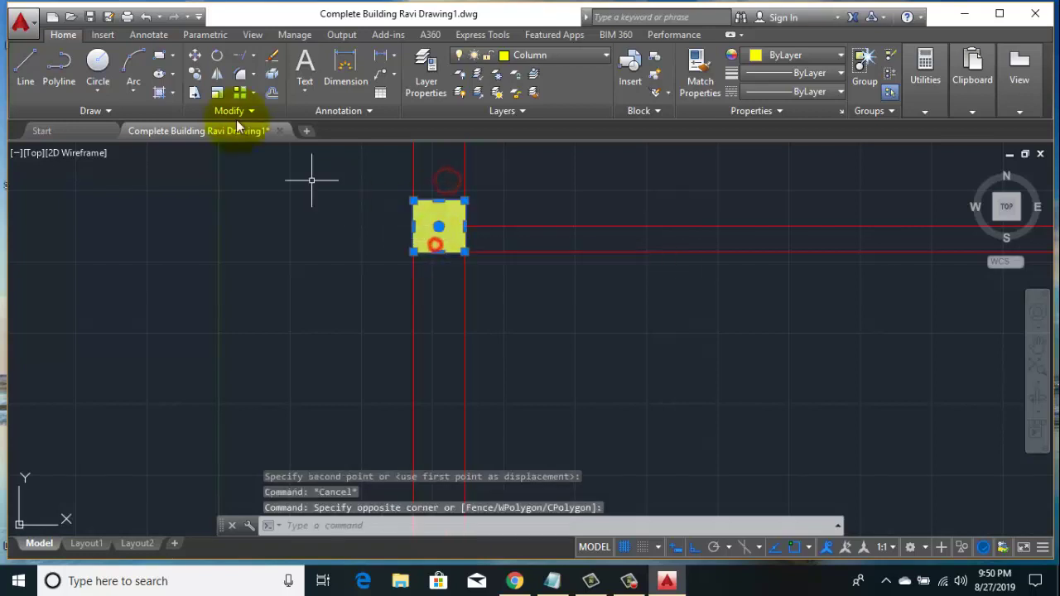
{"action": "type", "text": "m"}
{"action": "key", "text": "Return"}
{"action": "scroll", "coordinate": [504, 224], "scroll_direction": "up", "scroll_amount": 4}
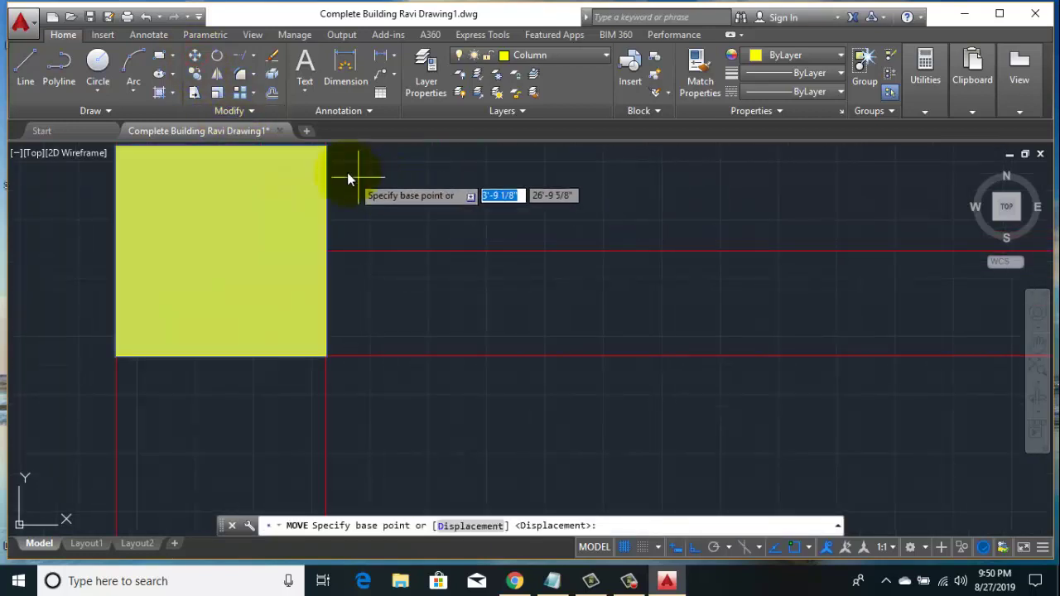
{"action": "middle_click_drag", "start_coordinate": [348, 173], "coordinate": [367, 227]}
{"action": "left_click", "coordinate": [337, 172]}
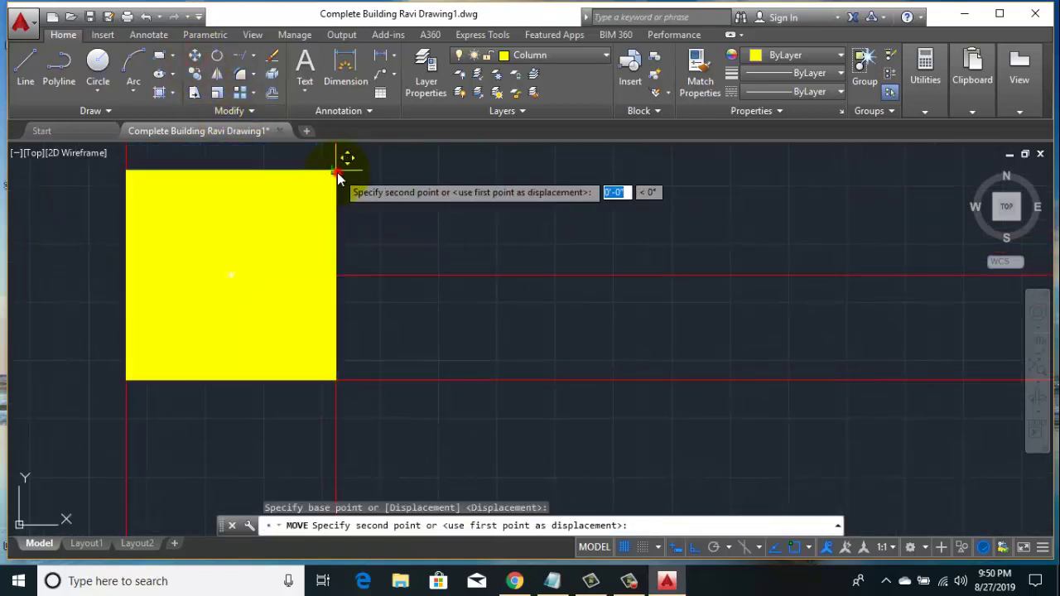
{"action": "left_click", "coordinate": [336, 276]}
{"action": "key", "text": "Escape"}
- Move the next yellow column so its corner lands on the red wall line
{"action": "scroll", "coordinate": [434, 277], "scroll_direction": "down", "scroll_amount": 5}
{"action": "scroll", "coordinate": [408, 201], "scroll_direction": "up", "scroll_amount": 5}
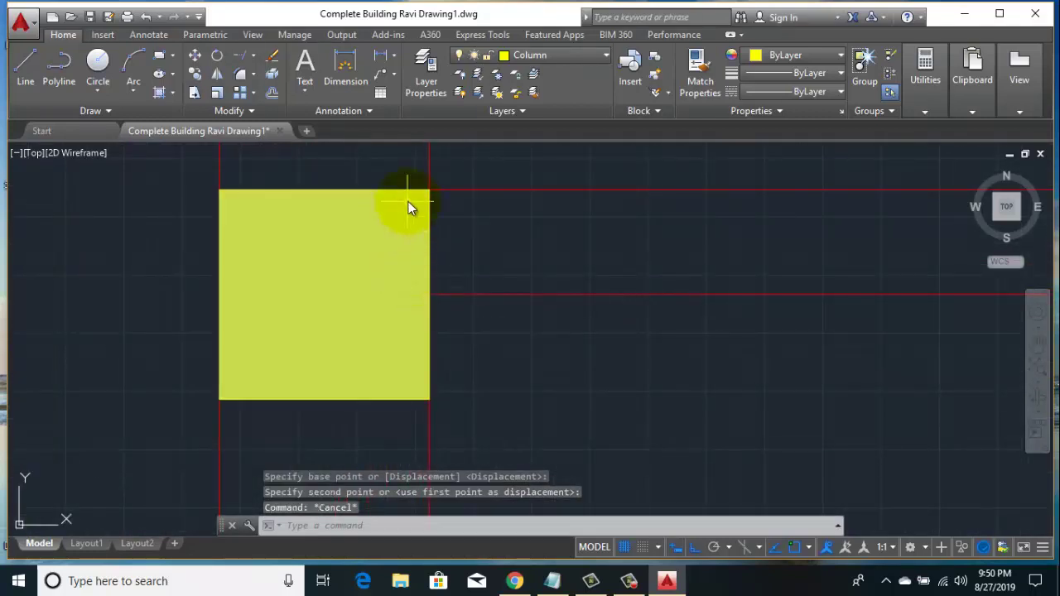
{"action": "scroll", "coordinate": [458, 181], "scroll_direction": "up", "scroll_amount": 3}
{"action": "scroll", "coordinate": [475, 162], "scroll_direction": "up", "scroll_amount": 2}
{"action": "scroll", "coordinate": [466, 234], "scroll_direction": "down", "scroll_amount": 2}
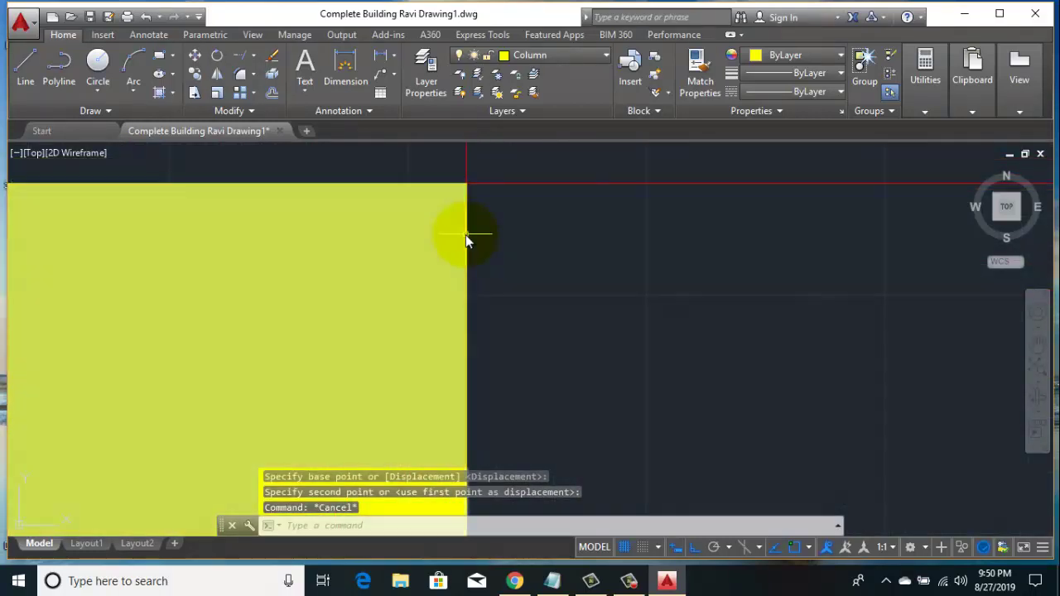
{"action": "scroll", "coordinate": [462, 244], "scroll_direction": "down", "scroll_amount": 3}
{"action": "scroll", "coordinate": [485, 308], "scroll_direction": "down", "scroll_amount": 2}
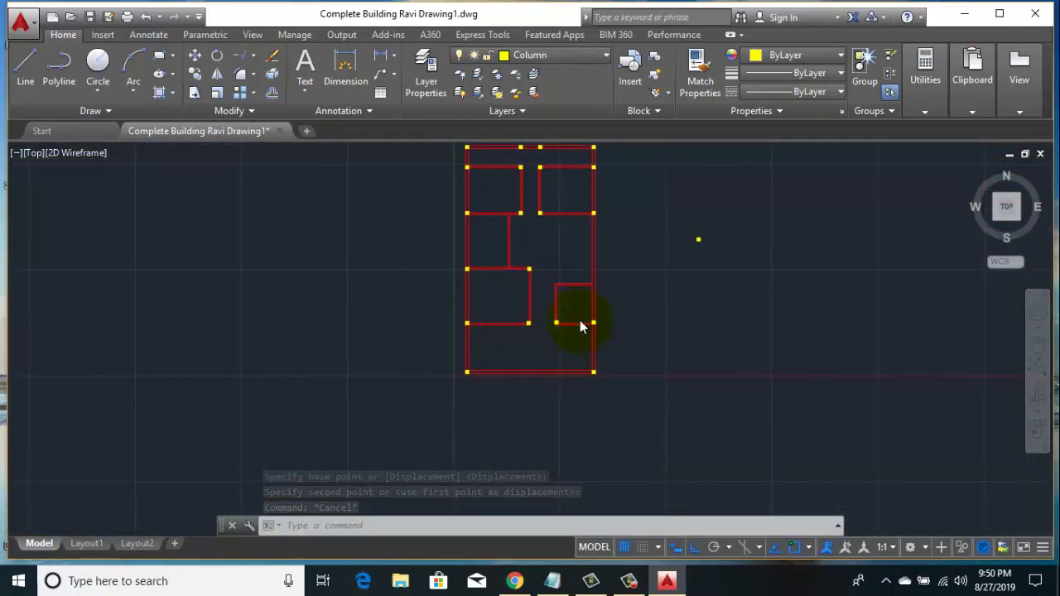
{"action": "scroll", "coordinate": [579, 318], "scroll_direction": "up", "scroll_amount": 5}
{"action": "scroll", "coordinate": [488, 327], "scroll_direction": "up", "scroll_amount": 4}
{"action": "scroll", "coordinate": [485, 355], "scroll_direction": "down", "scroll_amount": 2}
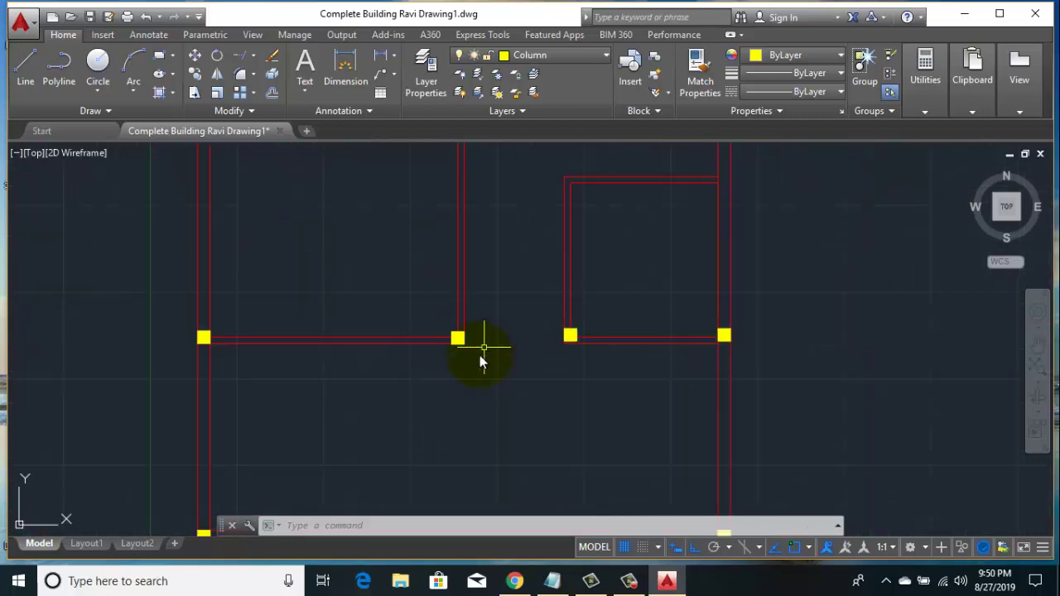
{"action": "scroll", "coordinate": [205, 351], "scroll_direction": "up", "scroll_amount": 6}
{"action": "scroll", "coordinate": [205, 298], "scroll_direction": "up", "scroll_amount": 5}
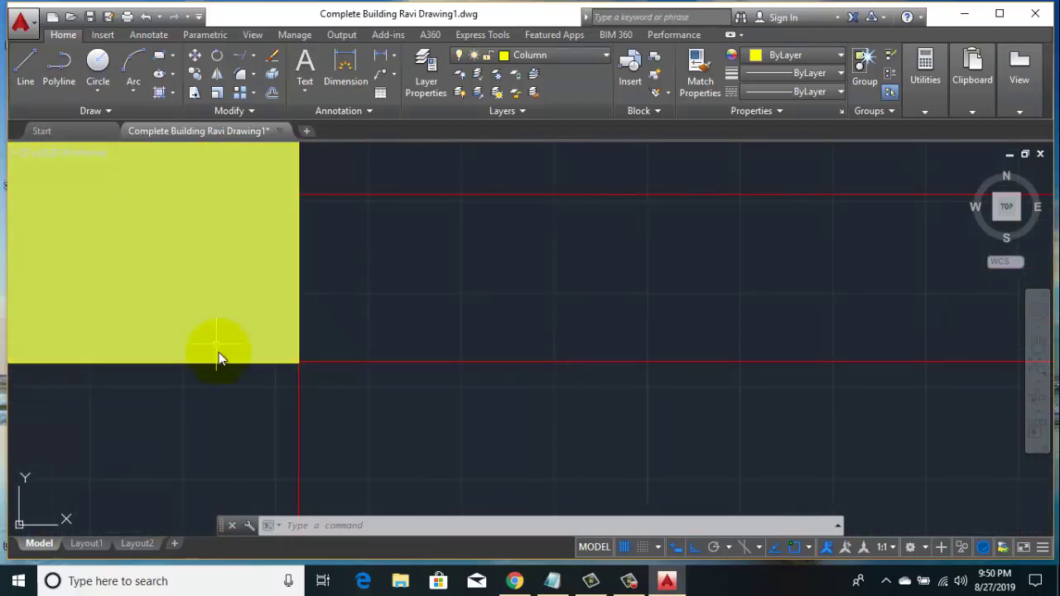
{"action": "scroll", "coordinate": [350, 376], "scroll_direction": "up", "scroll_amount": 3}
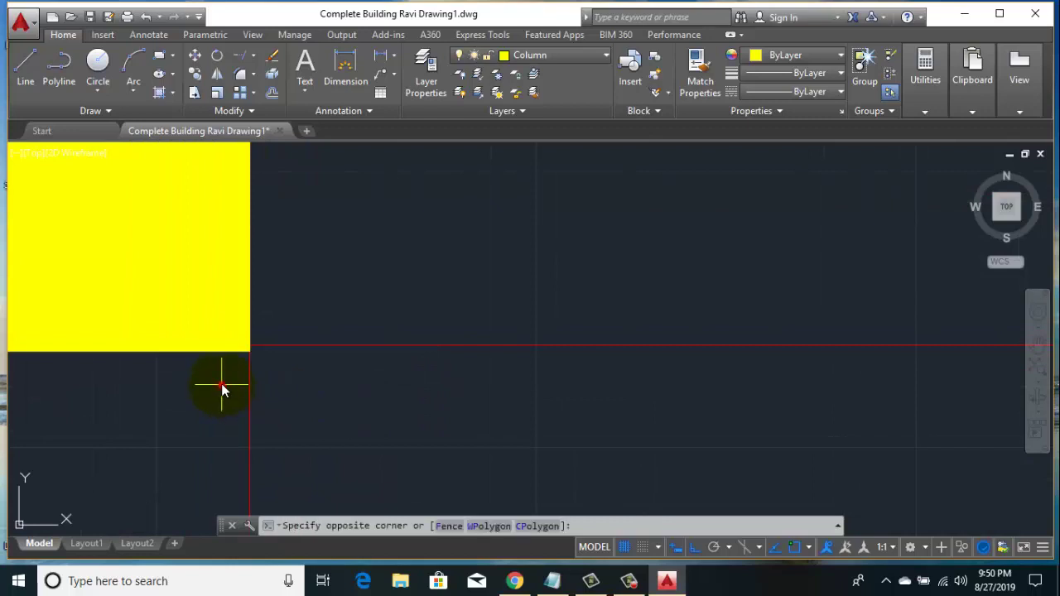
{"action": "left_click", "coordinate": [154, 278]}
{"action": "left_click", "coordinate": [195, 55]}
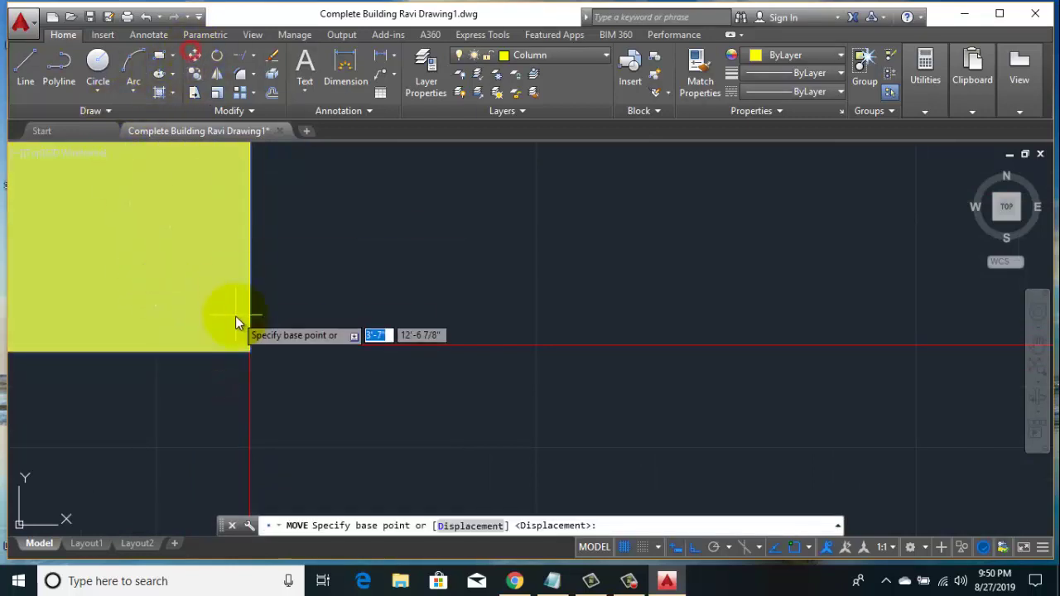
{"action": "scroll", "coordinate": [242, 348], "scroll_direction": "up", "scroll_amount": 3}
{"action": "scroll", "coordinate": [248, 362], "scroll_direction": "up", "scroll_amount": 2}
{"action": "left_click", "coordinate": [277, 362]}
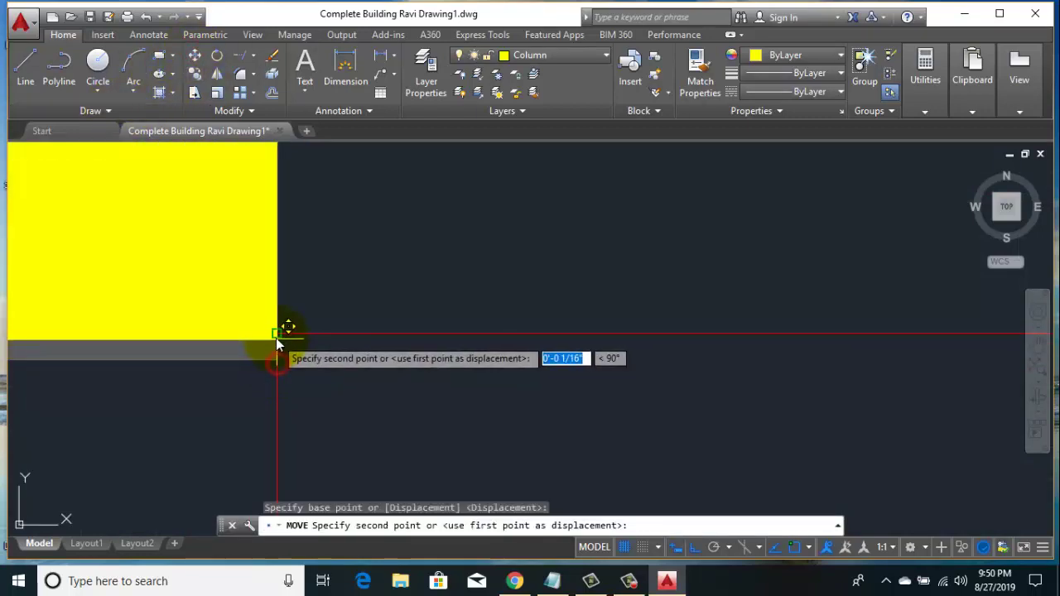
{"action": "left_click", "coordinate": [275, 337]}
- Move the next column along the wall up so its lower-right corner sits on the red wall line
{"action": "scroll", "coordinate": [280, 355], "scroll_direction": "down", "scroll_amount": 2}
{"action": "scroll", "coordinate": [347, 373], "scroll_direction": "down", "scroll_amount": 5}
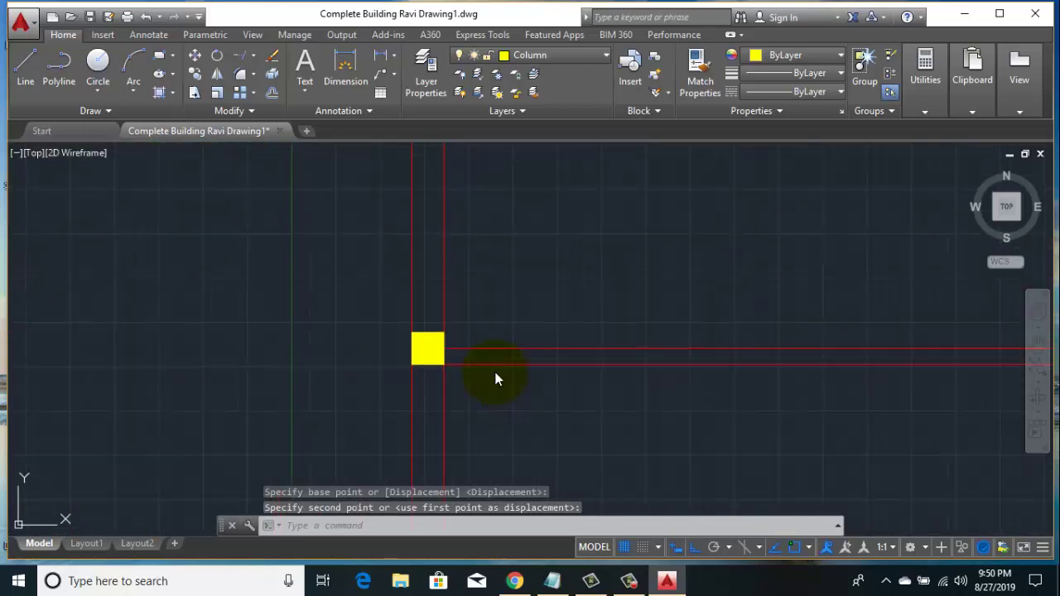
{"action": "middle_click_drag", "start_coordinate": [494, 379], "coordinate": [224, 351]}
{"action": "scroll", "coordinate": [861, 327], "scroll_direction": "up", "scroll_amount": 2}
{"action": "scroll", "coordinate": [861, 328], "scroll_direction": "up", "scroll_amount": 4}
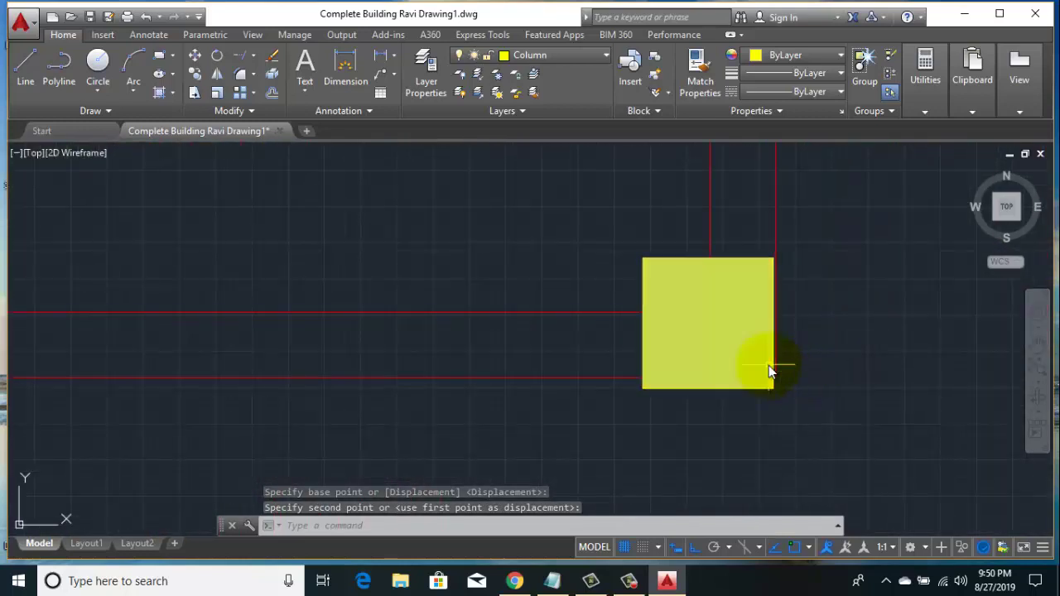
{"action": "scroll", "coordinate": [766, 362], "scroll_direction": "up", "scroll_amount": 4}
{"action": "left_click", "coordinate": [427, 190]}
{"action": "left_click", "coordinate": [572, 287]}
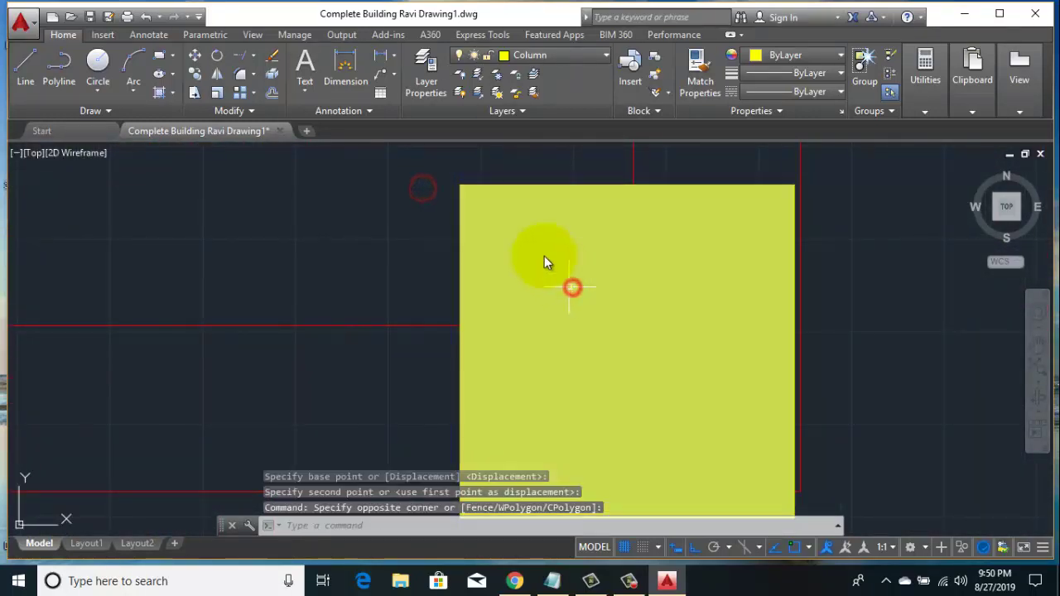
{"action": "scroll", "coordinate": [513, 233], "scroll_direction": "down", "scroll_amount": 5}
{"action": "left_click", "coordinate": [457, 192]}
{"action": "left_click", "coordinate": [652, 352]}
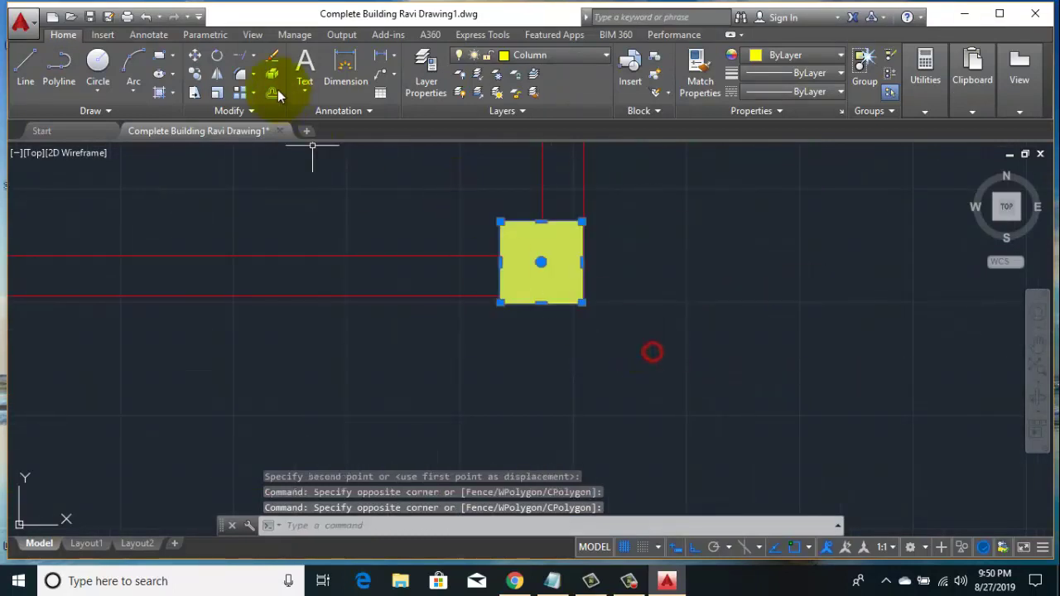
{"action": "left_click", "coordinate": [195, 57]}
{"action": "scroll", "coordinate": [559, 305], "scroll_direction": "up", "scroll_amount": 2}
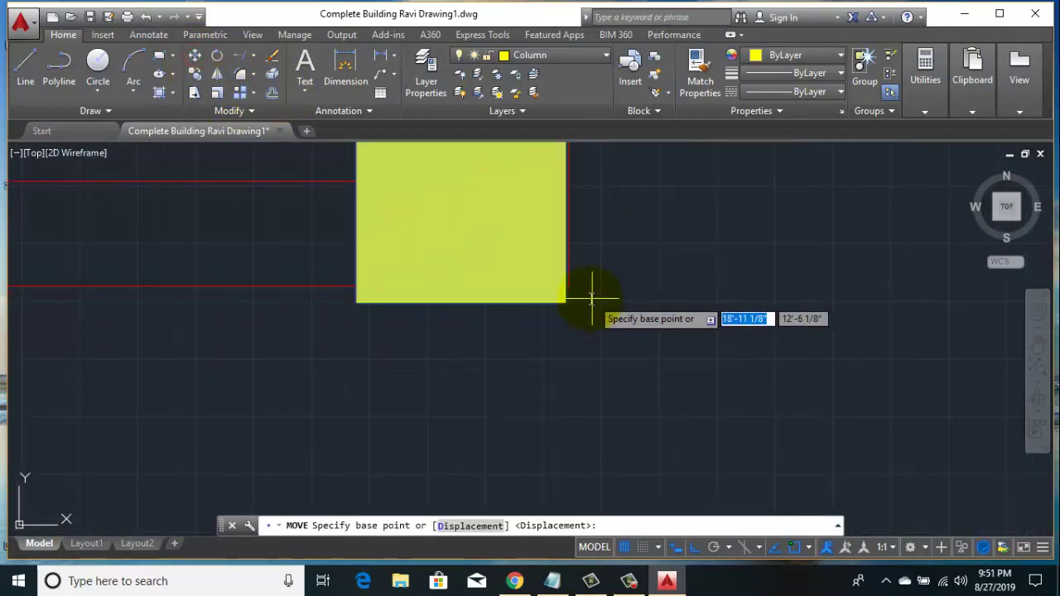
{"action": "scroll", "coordinate": [552, 300], "scroll_direction": "up", "scroll_amount": 2}
{"action": "left_click", "coordinate": [566, 304]}
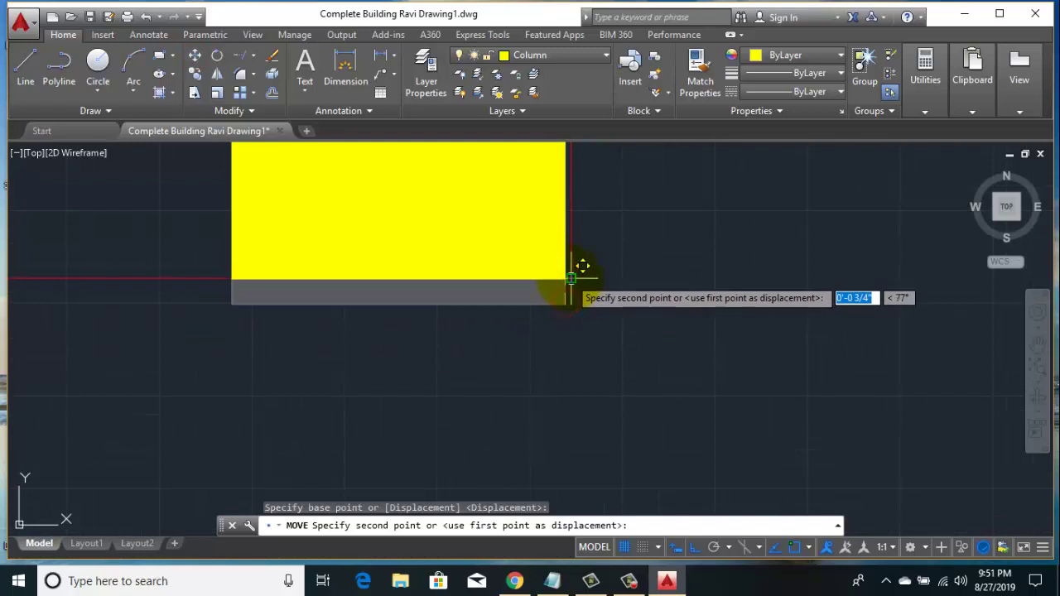
{"action": "left_click", "coordinate": [571, 277]}
{"action": "scroll", "coordinate": [530, 333], "scroll_direction": "down", "scroll_amount": 5}
{"action": "scroll", "coordinate": [580, 336], "scroll_direction": "down", "scroll_amount": 5}
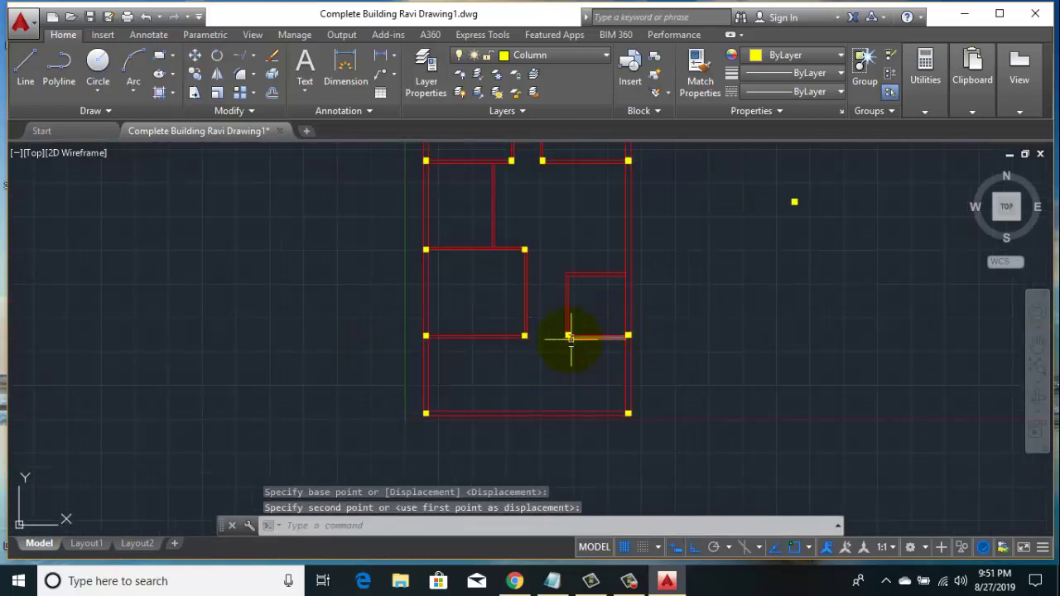
- Move the first remaining yellow column onto its wall corner using endpoint snaps
{"action": "scroll", "coordinate": [571, 338], "scroll_direction": "up", "scroll_amount": 5}
{"action": "scroll", "coordinate": [568, 348], "scroll_direction": "up", "scroll_amount": 3}
{"action": "left_click", "coordinate": [464, 207]}
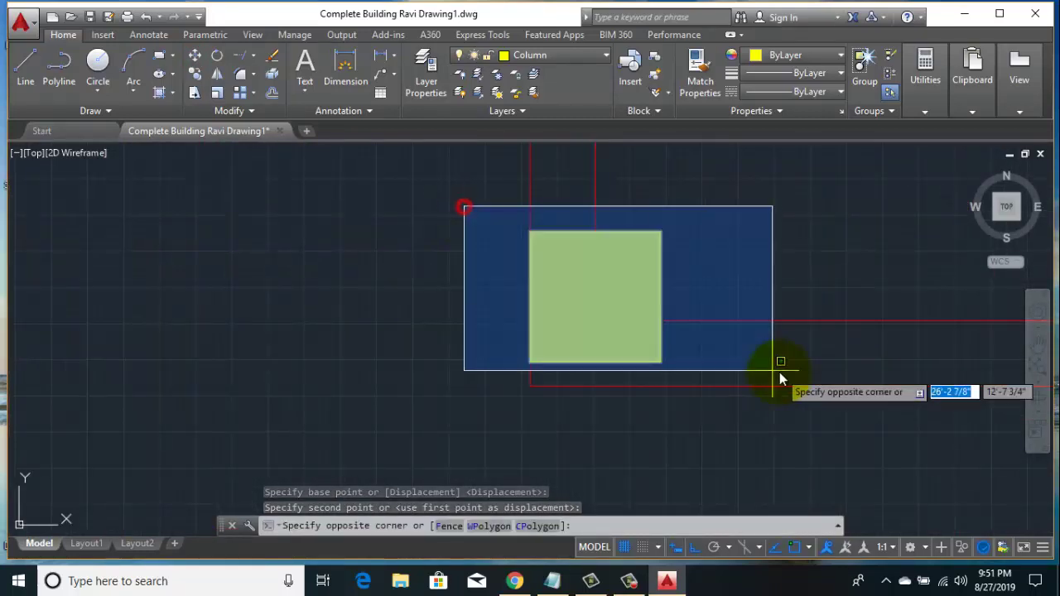
{"action": "left_click", "coordinate": [779, 378]}
{"action": "left_click", "coordinate": [194, 54]}
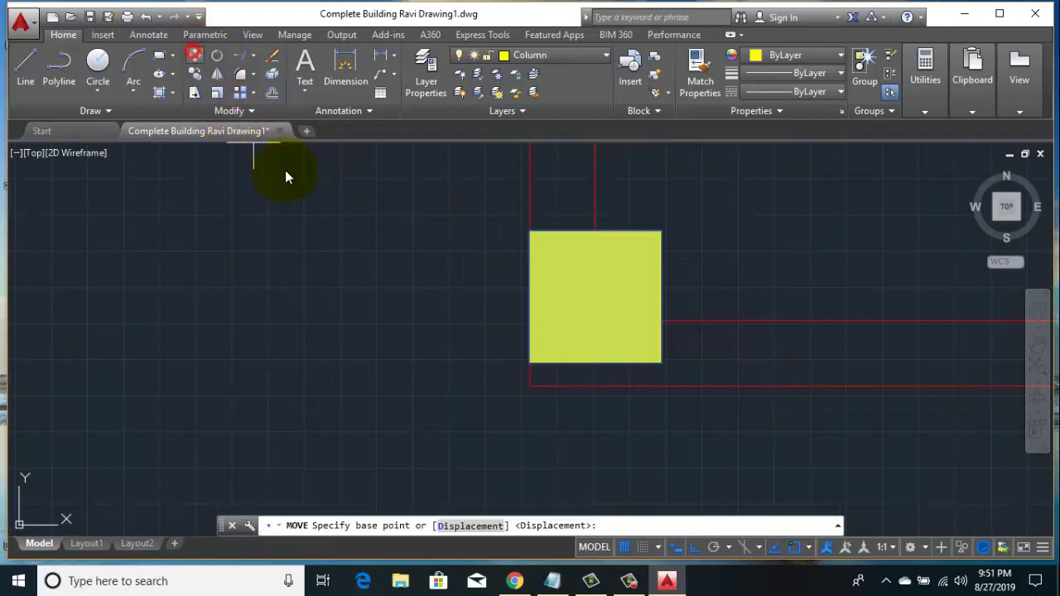
{"action": "scroll", "coordinate": [543, 371], "scroll_direction": "up", "scroll_amount": 3}
{"action": "left_click", "coordinate": [518, 355]}
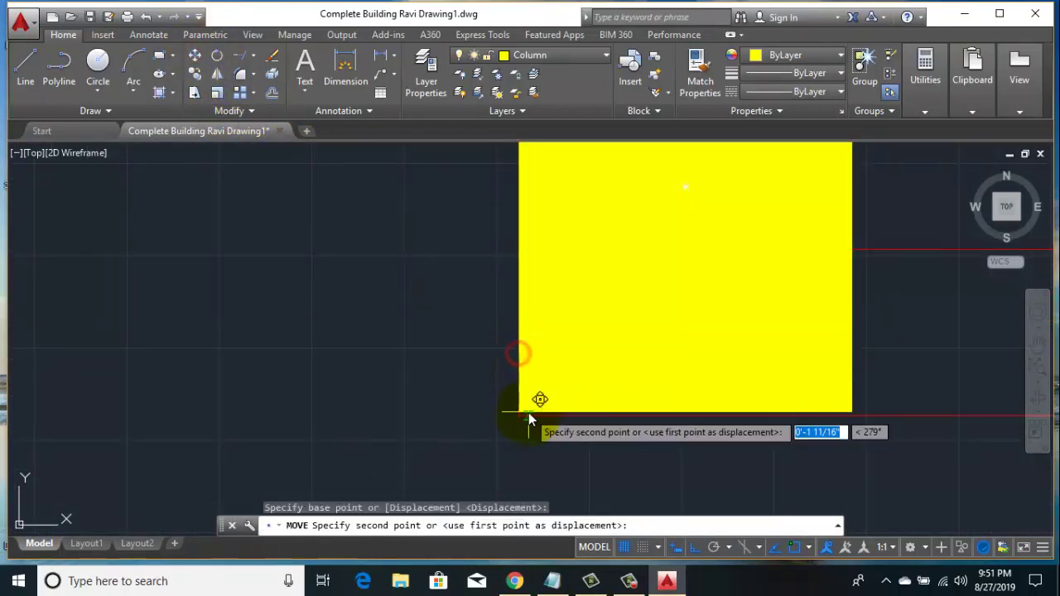
{"action": "left_click", "coordinate": [529, 418]}
- Pan to the right-hand column and select it, clearing accidental wall-line selections
{"action": "scroll", "coordinate": [522, 418], "scroll_direction": "down", "scroll_amount": 2}
{"action": "scroll", "coordinate": [522, 418], "scroll_direction": "down", "scroll_amount": 3}
{"action": "scroll", "coordinate": [677, 434], "scroll_direction": "down", "scroll_amount": 3}
{"action": "middle_click_drag", "start_coordinate": [677, 434], "coordinate": [345, 377]}
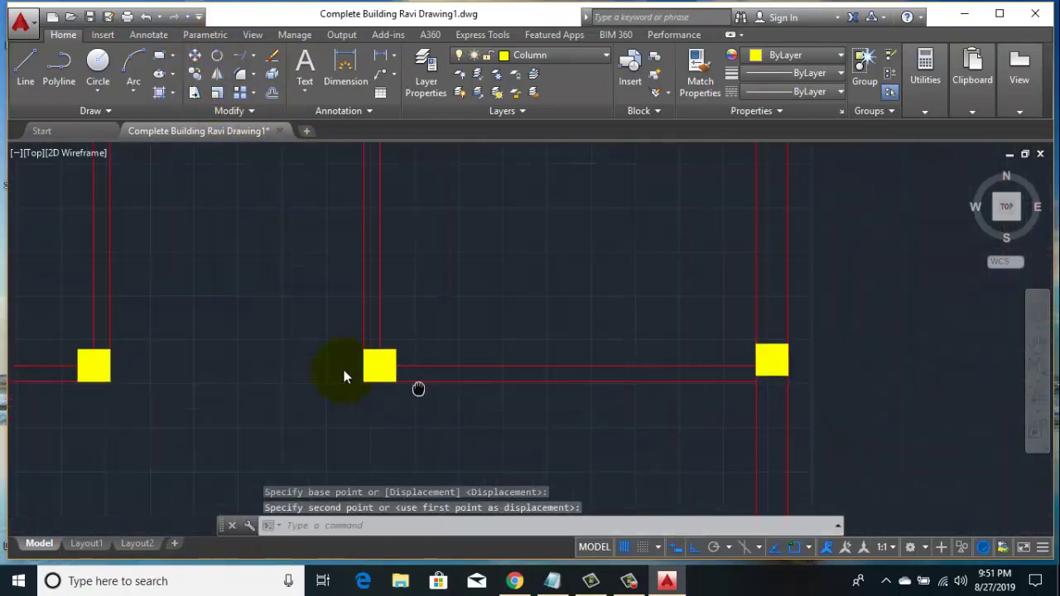
{"action": "middle_click_drag", "start_coordinate": [808, 413], "coordinate": [722, 391]}
{"action": "scroll", "coordinate": [705, 377], "scroll_direction": "up", "scroll_amount": 4}
{"action": "left_click", "coordinate": [677, 362]}
{"action": "left_click", "coordinate": [623, 230]}
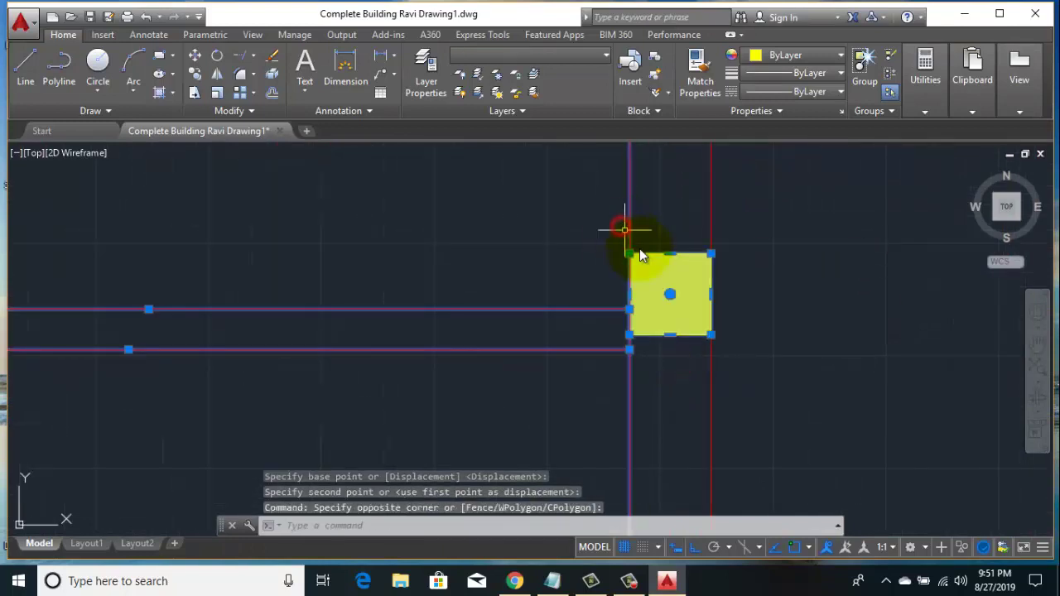
{"action": "key", "text": "Escape"}
{"action": "left_click", "coordinate": [687, 365]}
{"action": "left_click", "coordinate": [619, 201]}
{"action": "key", "text": "Escape"}
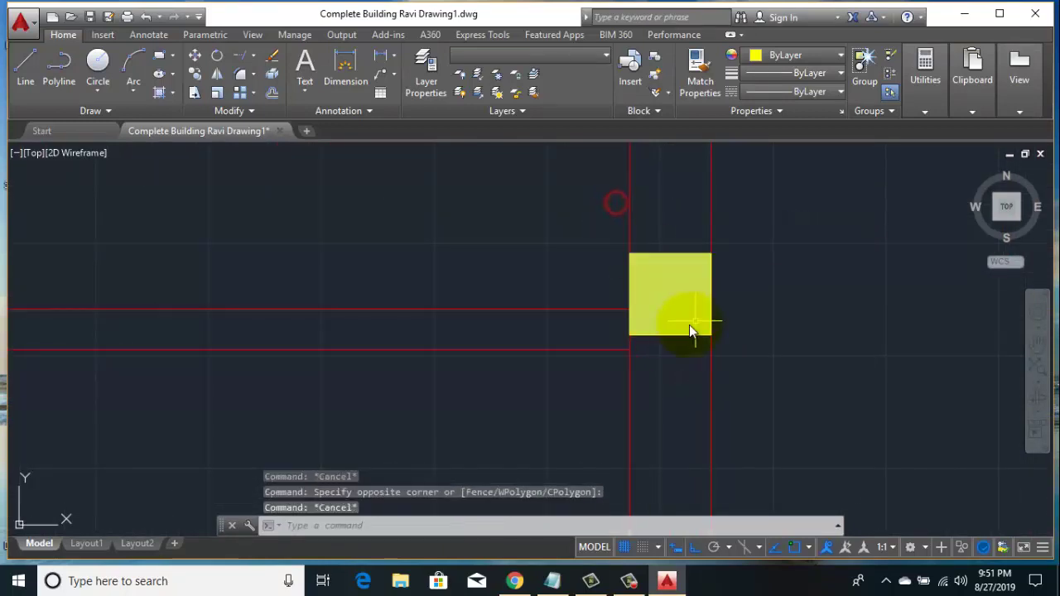
- Move the right-hand yellow column down onto its wall corner
{"action": "left_click", "coordinate": [687, 373]}
{"action": "left_click", "coordinate": [658, 236]}
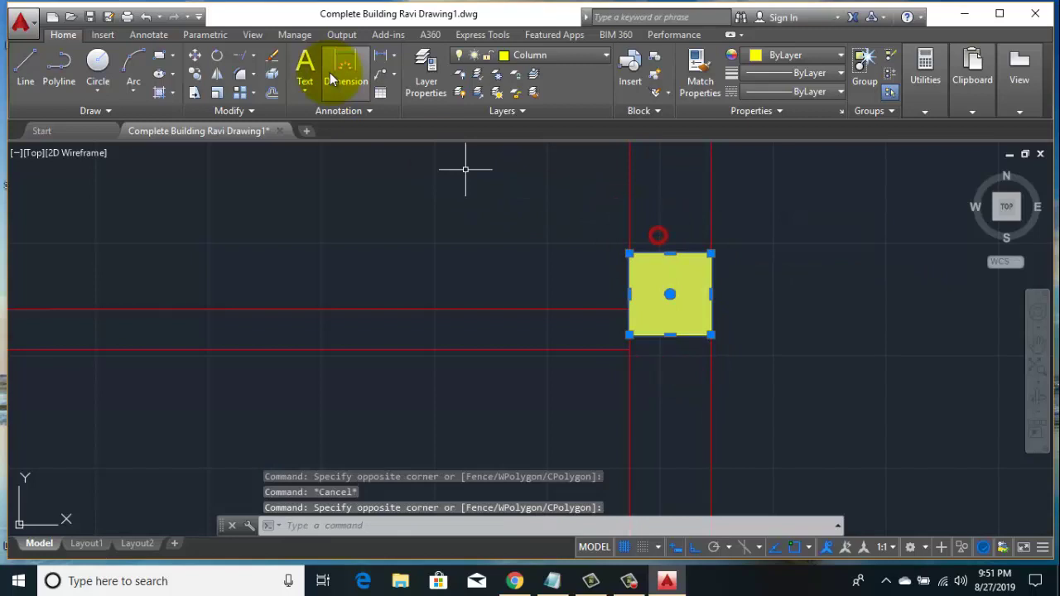
{"action": "left_click", "coordinate": [194, 55]}
{"action": "scroll", "coordinate": [623, 335], "scroll_direction": "up", "scroll_amount": 2}
{"action": "scroll", "coordinate": [662, 348], "scroll_direction": "up", "scroll_amount": 2}
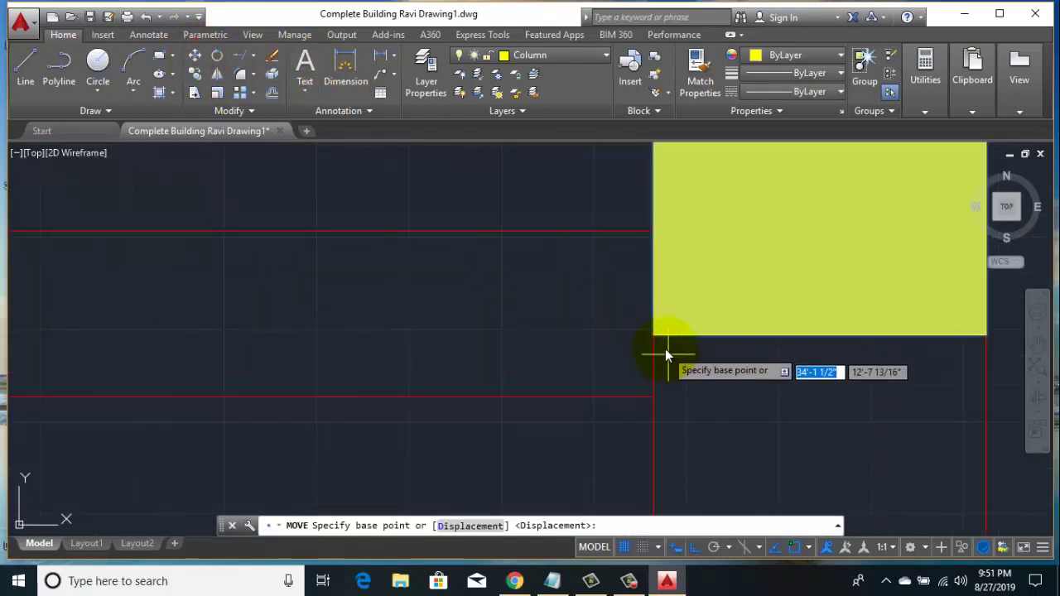
{"action": "left_click", "coordinate": [655, 337]}
{"action": "left_click", "coordinate": [654, 401]}
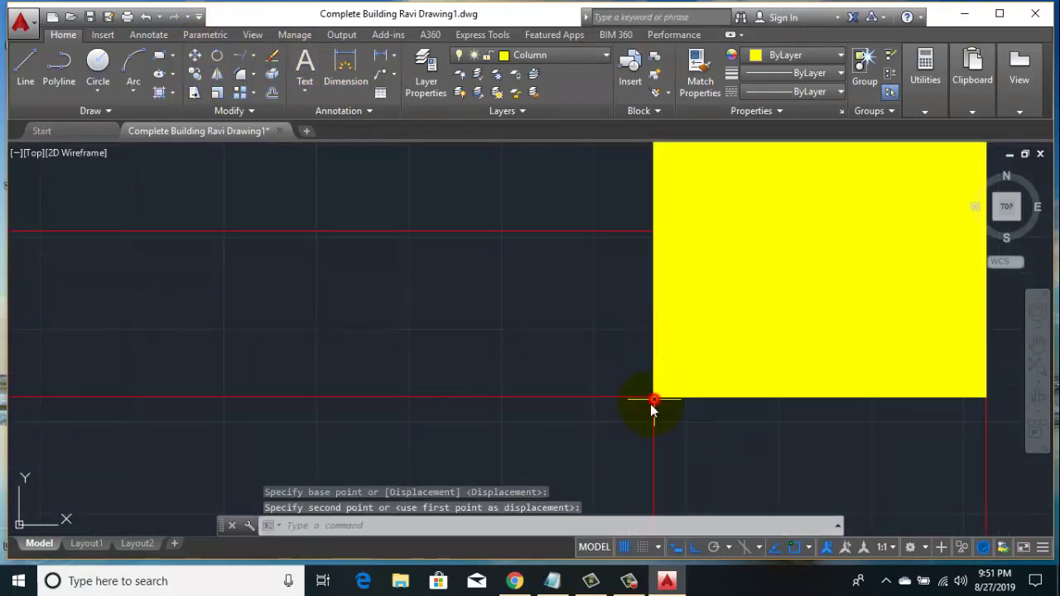
{"action": "key", "text": "Escape"}
- Align the bottom-left yellow column's corner with its wall corner
{"action": "scroll", "coordinate": [649, 404], "scroll_direction": "down", "scroll_amount": 5}
{"action": "scroll", "coordinate": [651, 414], "scroll_direction": "down", "scroll_amount": 4}
{"action": "middle_click_drag", "start_coordinate": [651, 440], "coordinate": [619, 267]}
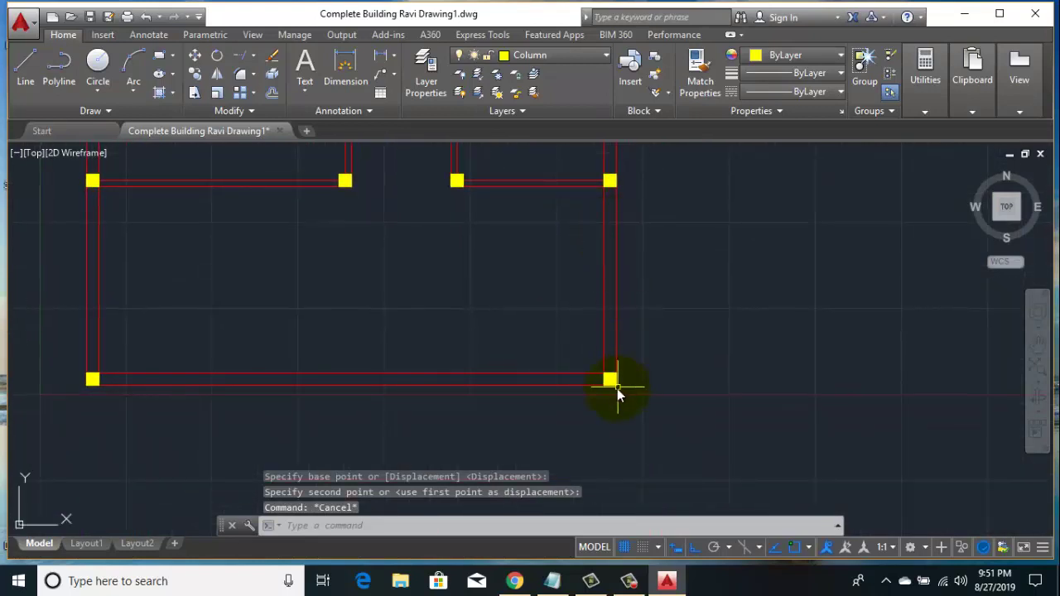
{"action": "scroll", "coordinate": [610, 379], "scroll_direction": "up", "scroll_amount": 6}
{"action": "scroll", "coordinate": [601, 350], "scroll_direction": "up", "scroll_amount": 4}
{"action": "scroll", "coordinate": [671, 456], "scroll_direction": "up", "scroll_amount": 2}
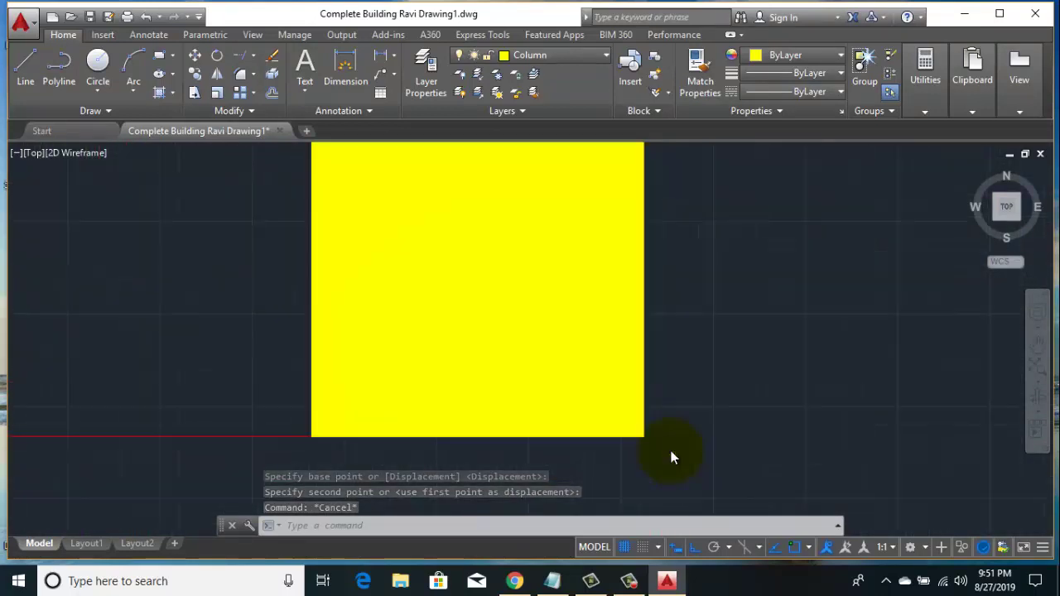
{"action": "scroll", "coordinate": [671, 458], "scroll_direction": "down", "scroll_amount": 2}
{"action": "scroll", "coordinate": [671, 452], "scroll_direction": "down", "scroll_amount": 8}
{"action": "scroll", "coordinate": [671, 452], "scroll_direction": "down", "scroll_amount": 3}
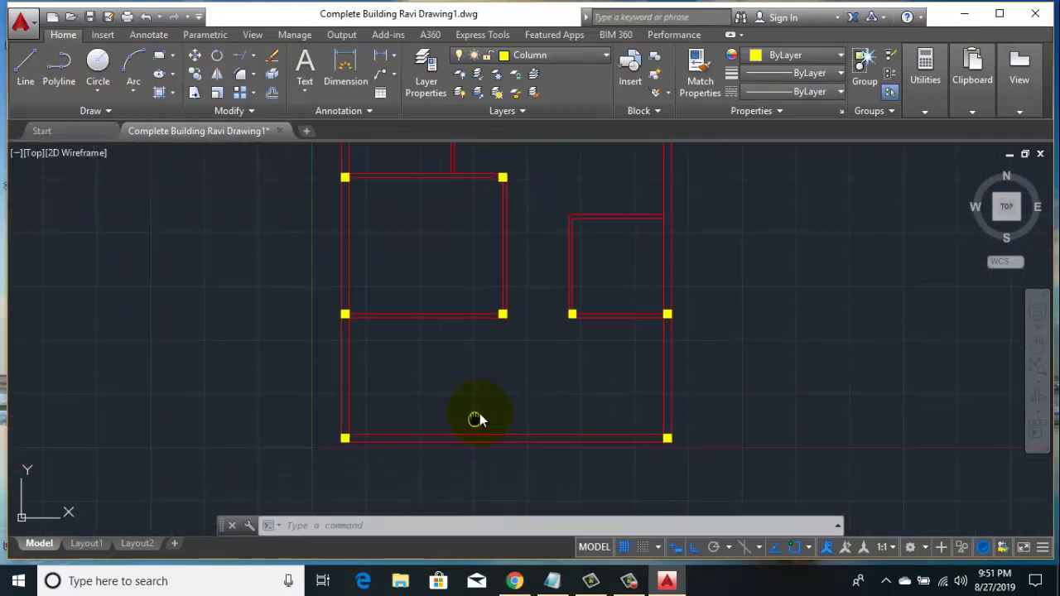
{"action": "scroll", "coordinate": [357, 426], "scroll_direction": "up", "scroll_amount": 5}
{"action": "scroll", "coordinate": [351, 395], "scroll_direction": "up", "scroll_amount": 1}
{"action": "scroll", "coordinate": [367, 390], "scroll_direction": "up", "scroll_amount": 4}
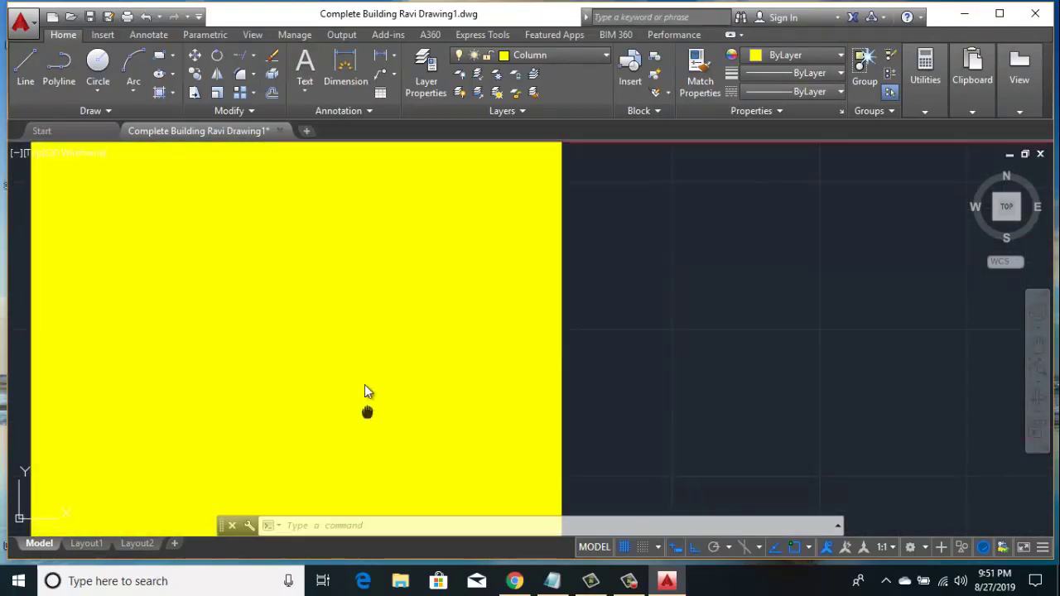
{"action": "scroll", "coordinate": [348, 256], "scroll_direction": "down", "scroll_amount": 1}
{"action": "left_click", "coordinate": [652, 363]}
{"action": "left_click", "coordinate": [359, 332]}
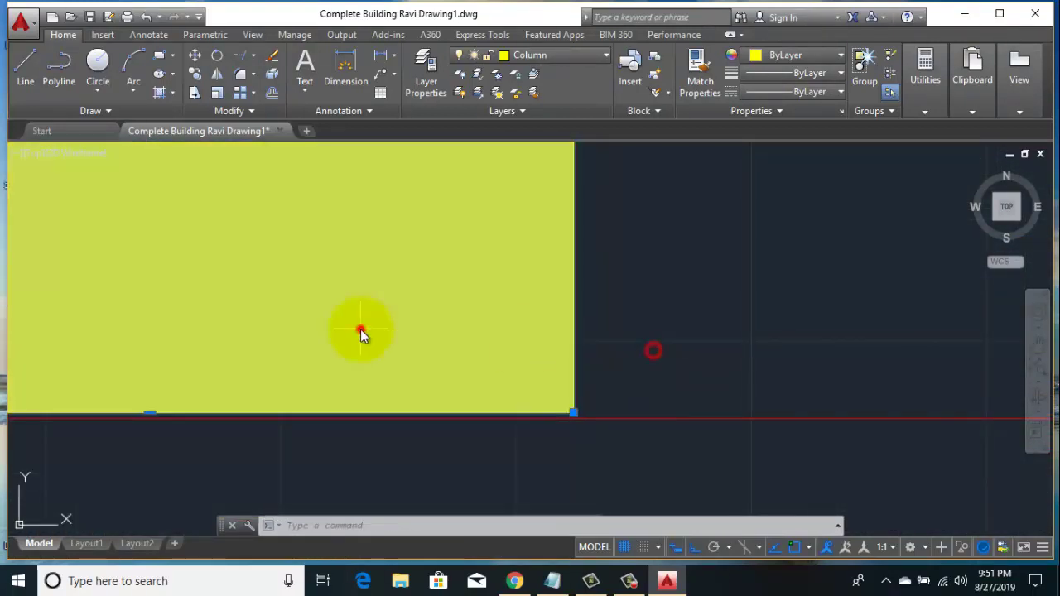
{"action": "scroll", "coordinate": [523, 348], "scroll_direction": "down", "scroll_amount": 2}
{"action": "left_click", "coordinate": [197, 54]}
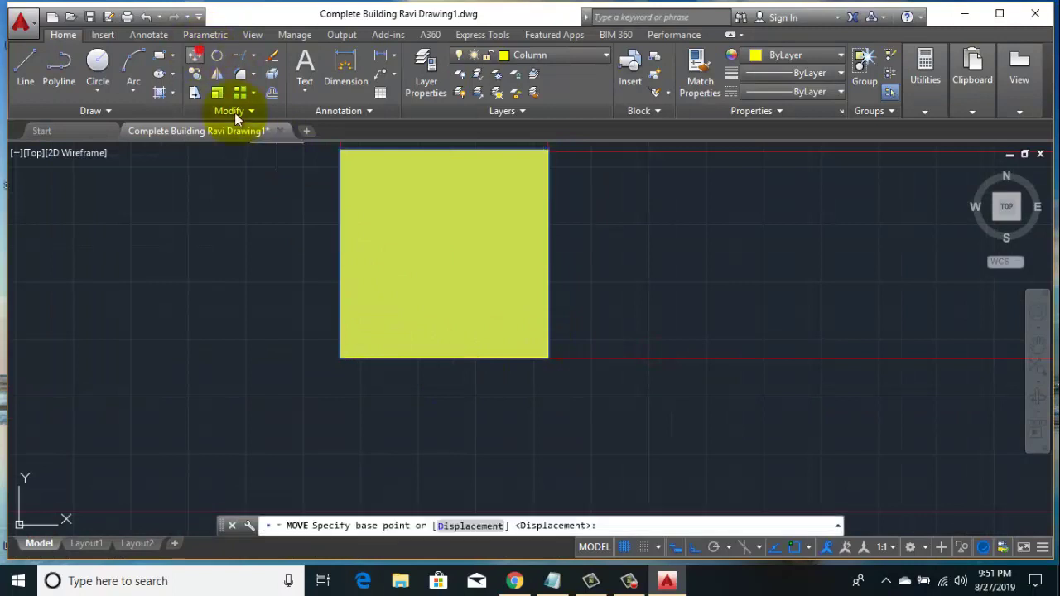
{"action": "scroll", "coordinate": [343, 371], "scroll_direction": "up", "scroll_amount": 2}
{"action": "scroll", "coordinate": [329, 323], "scroll_direction": "up", "scroll_amount": 3}
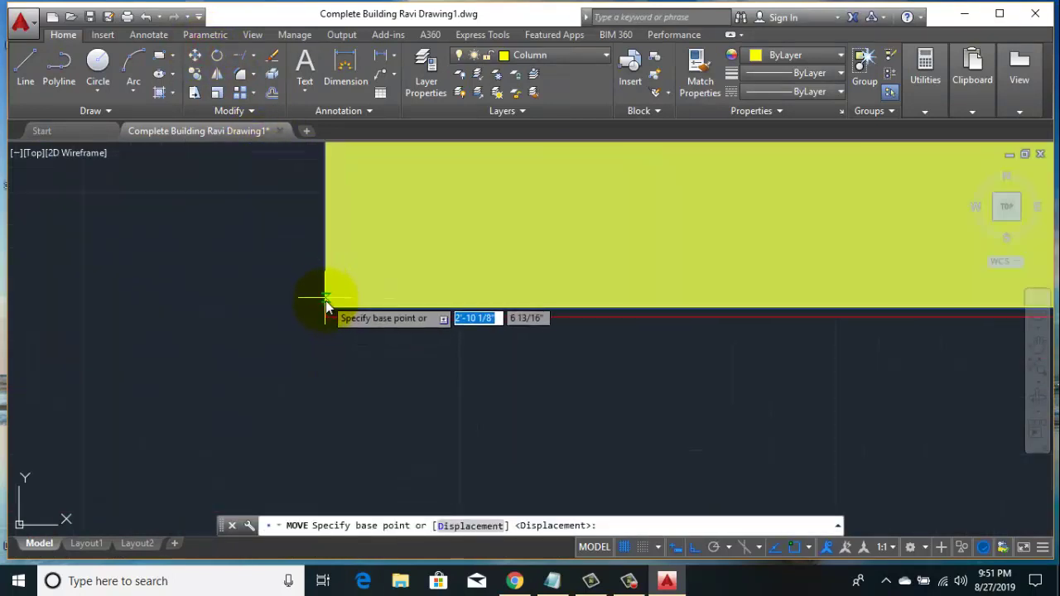
{"action": "left_click", "coordinate": [327, 315]}
{"action": "left_click", "coordinate": [327, 315]}
{"action": "key", "text": "Escape"}
- Erase the two stray objects lying right of the floor plan
{"action": "scroll", "coordinate": [317, 406], "scroll_direction": "down", "scroll_amount": 5}
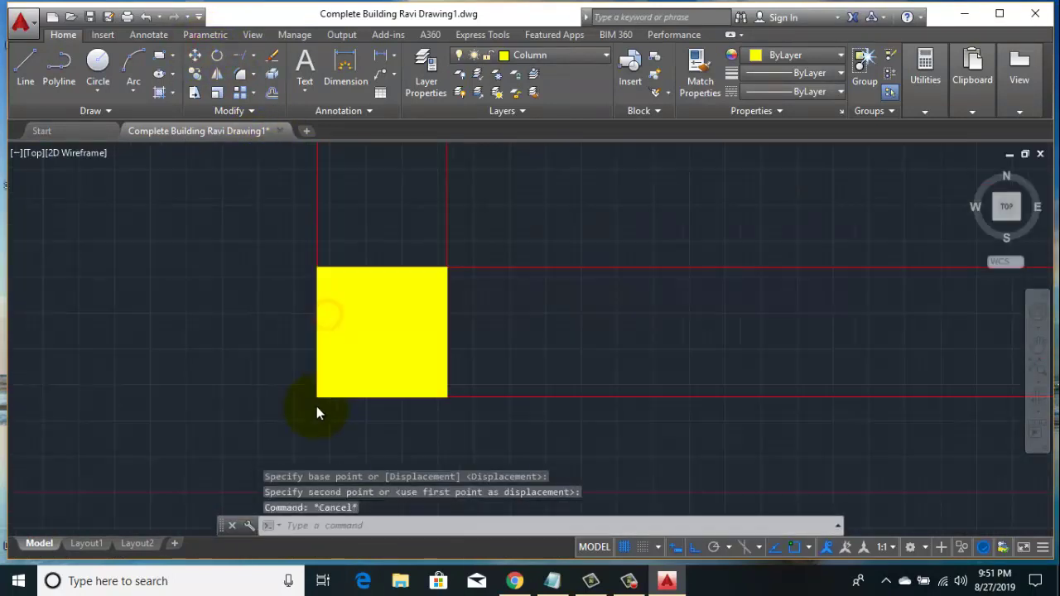
{"action": "scroll", "coordinate": [319, 413], "scroll_direction": "down", "scroll_amount": 3}
{"action": "scroll", "coordinate": [318, 413], "scroll_direction": "down", "scroll_amount": 2}
{"action": "mouse_move", "coordinate": [318, 413]}
{"action": "middle_mouse_down"}
{"action": "mouse_move", "coordinate": [384, 373]}
{"action": "mouse_move", "coordinate": [387, 413]}
{"action": "middle_mouse_up"}
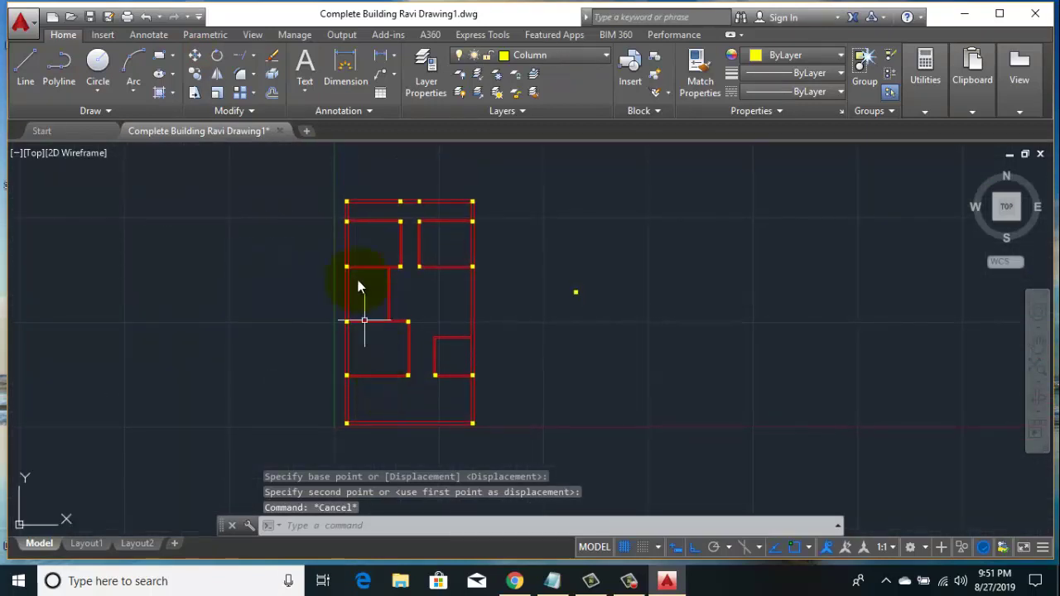
{"action": "left_click", "coordinate": [615, 342]}
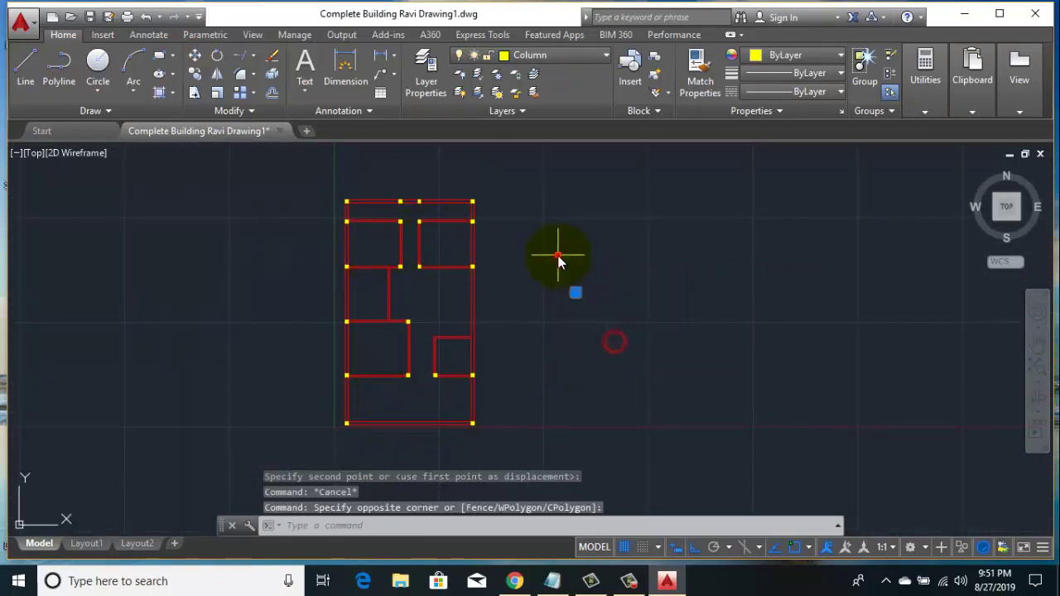
{"action": "right_click", "coordinate": [559, 255]}
{"action": "left_click", "coordinate": [595, 305]}
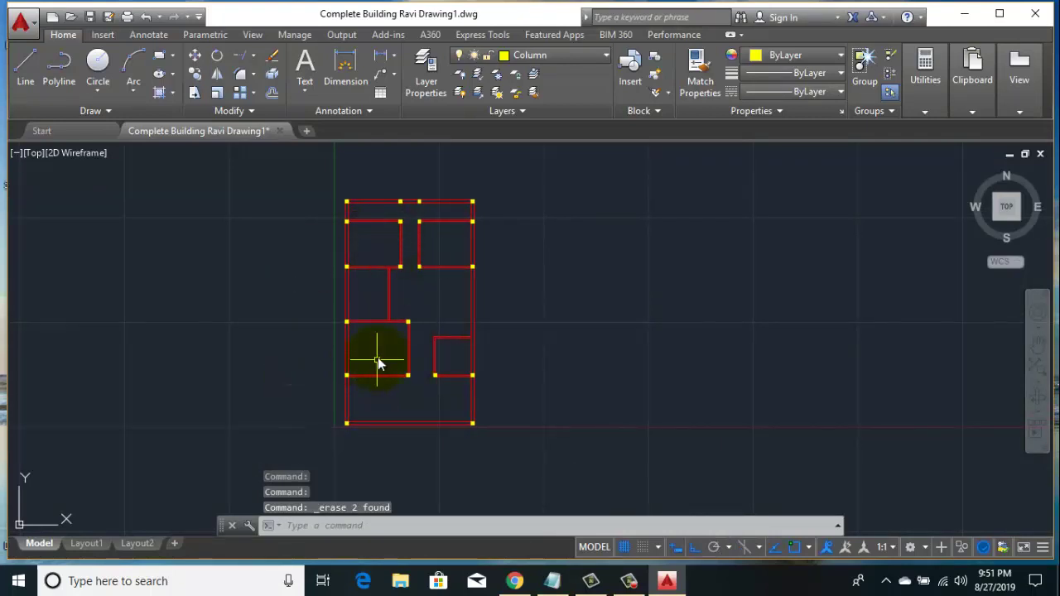
{"action": "left_click", "coordinate": [507, 180]}
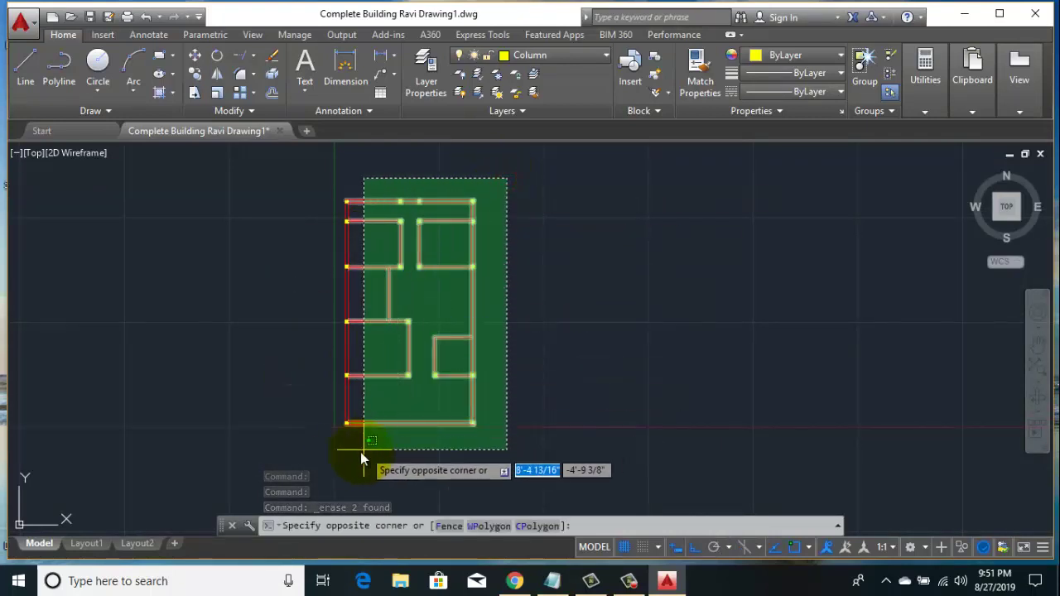
- Copy all red walls and yellow columns to a position left of the original plan
{"action": "left_click", "coordinate": [325, 452]}
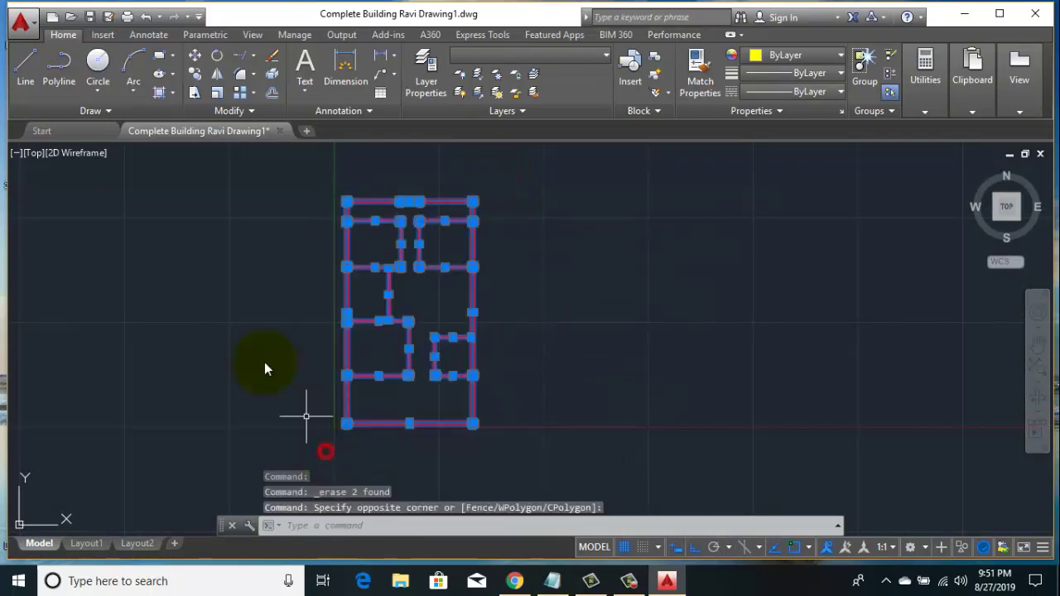
{"action": "left_click", "coordinate": [193, 75]}
{"action": "scroll", "coordinate": [580, 334], "scroll_direction": "down", "scroll_amount": 3}
{"action": "middle_click_drag", "start_coordinate": [551, 378], "coordinate": [634, 369]}
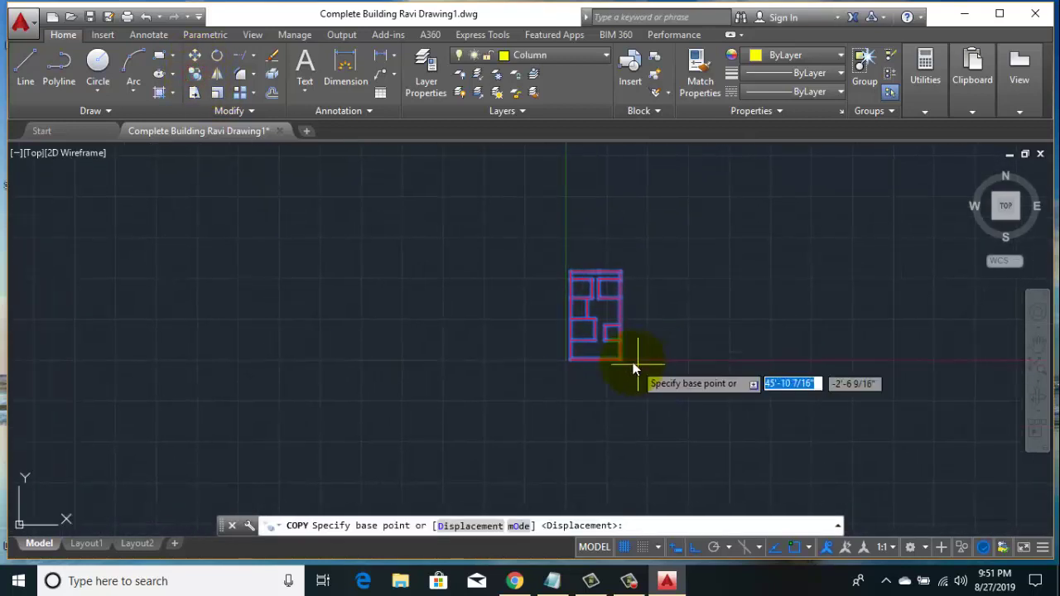
{"action": "scroll", "coordinate": [634, 369], "scroll_direction": "up", "scroll_amount": 4}
{"action": "left_click", "coordinate": [645, 374]}
{"action": "middle_click_drag", "start_coordinate": [291, 378], "coordinate": [442, 408]}
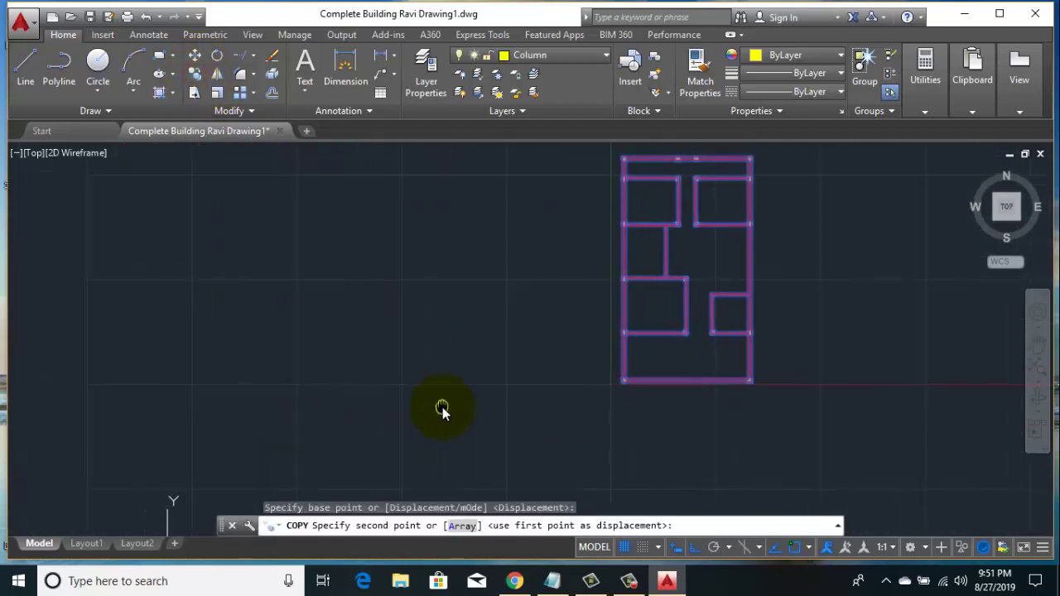
{"action": "left_click", "coordinate": [462, 404]}
{"action": "right_click", "coordinate": [500, 256]}
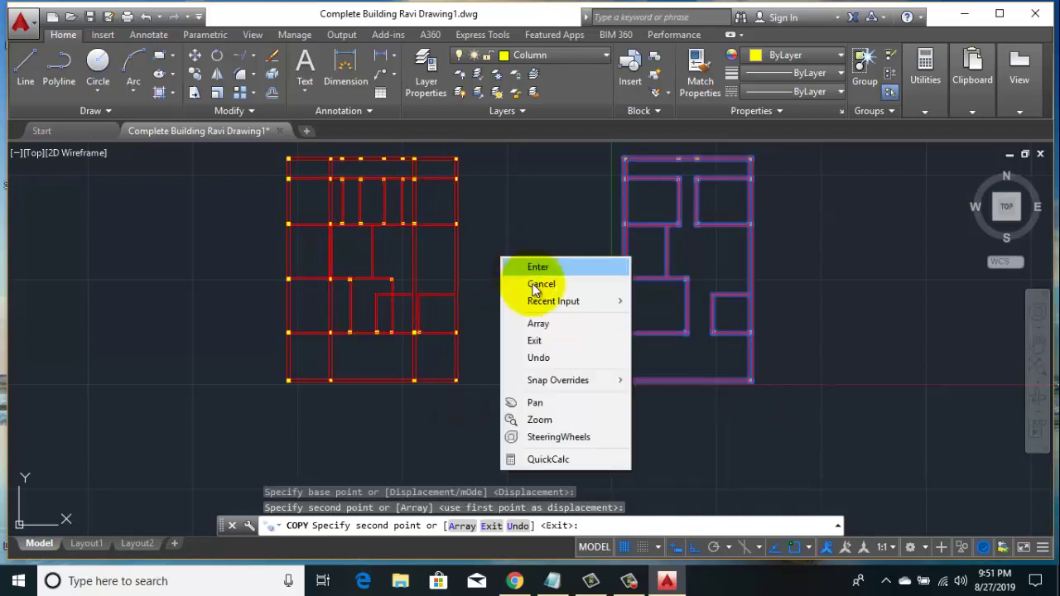
{"action": "left_click", "coordinate": [534, 285]}
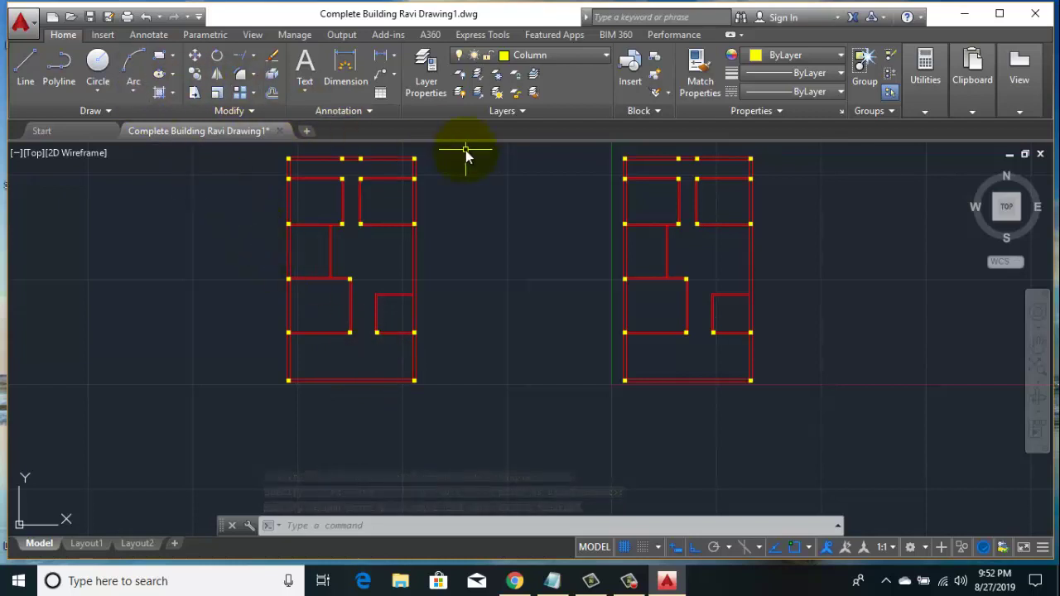
{"action": "left_click", "coordinate": [564, 54]}
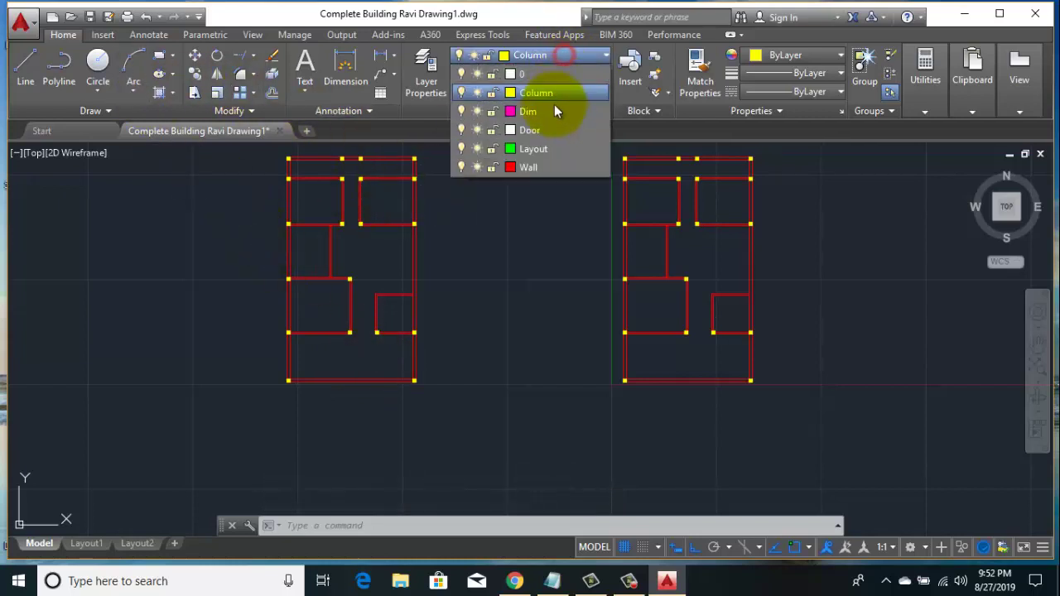
- Set Layout as current layer, load CENTER2 from acad.lin, and make CENTER2 current
{"action": "left_click", "coordinate": [551, 150]}
{"action": "left_click", "coordinate": [778, 73]}
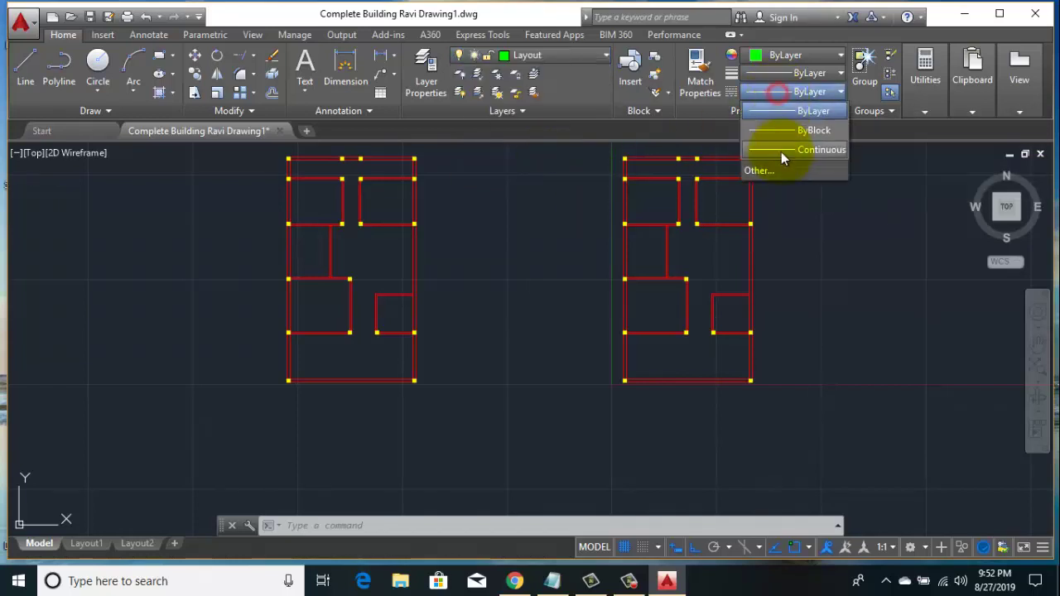
{"action": "left_click", "coordinate": [759, 166]}
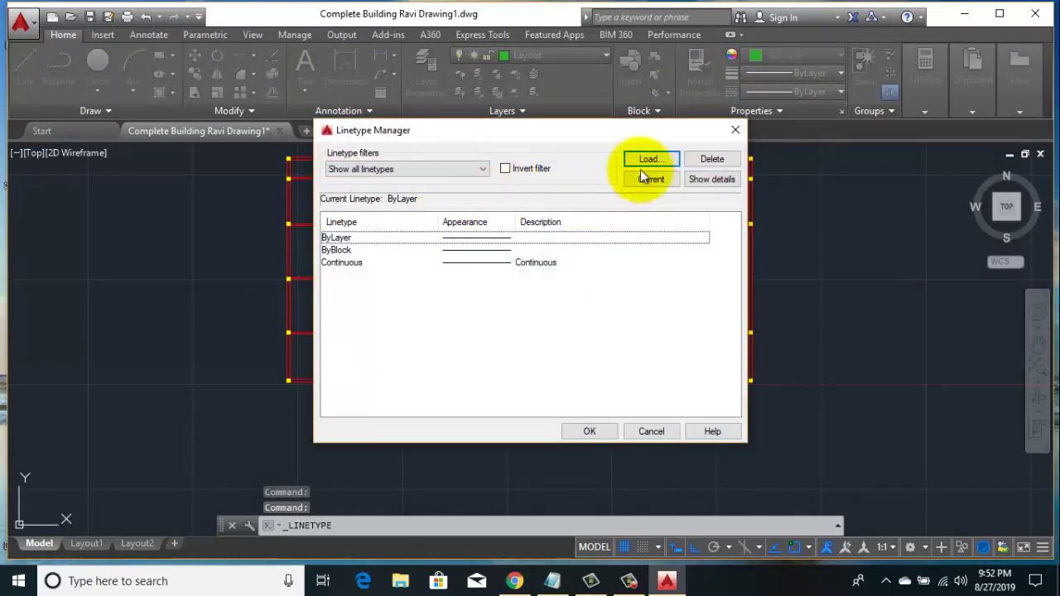
{"action": "left_click", "coordinate": [647, 159]}
{"action": "scroll", "coordinate": [498, 300], "scroll_direction": "down", "scroll_amount": 2}
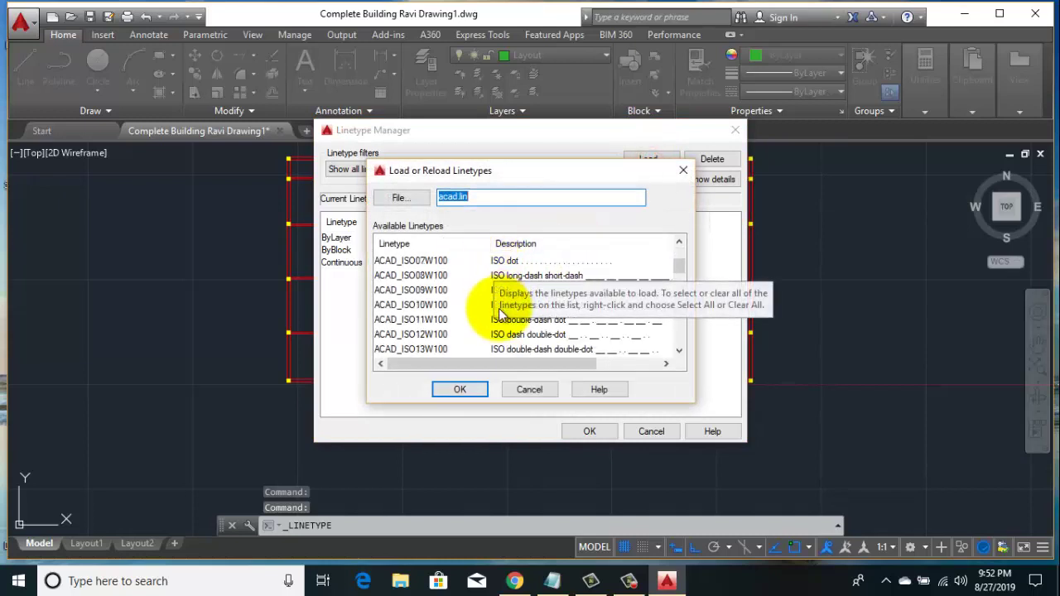
{"action": "scroll", "coordinate": [517, 311], "scroll_direction": "down", "scroll_amount": 3}
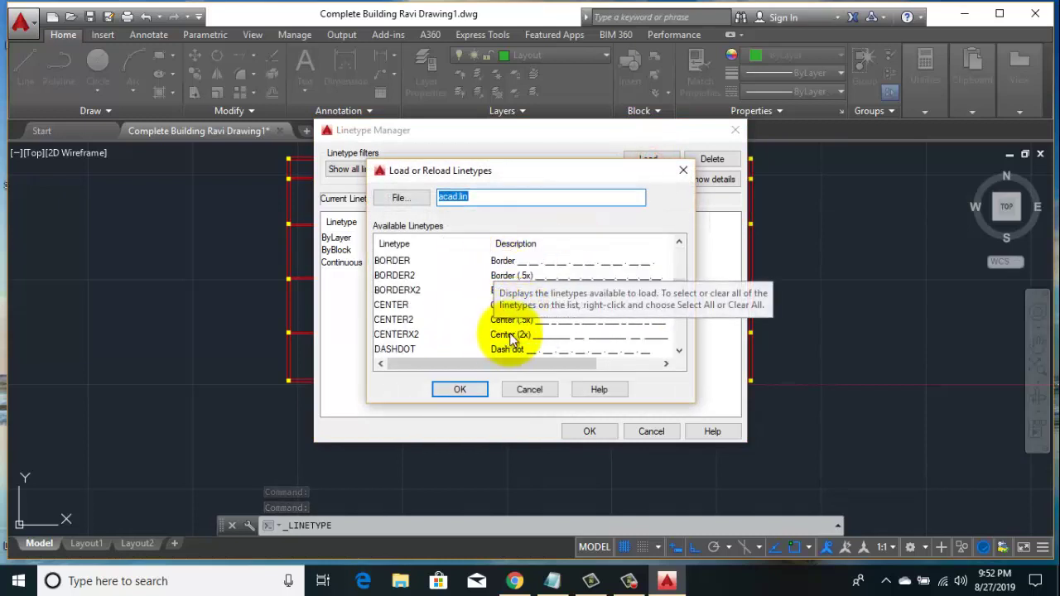
{"action": "left_click", "coordinate": [514, 331]}
{"action": "left_click", "coordinate": [459, 389]}
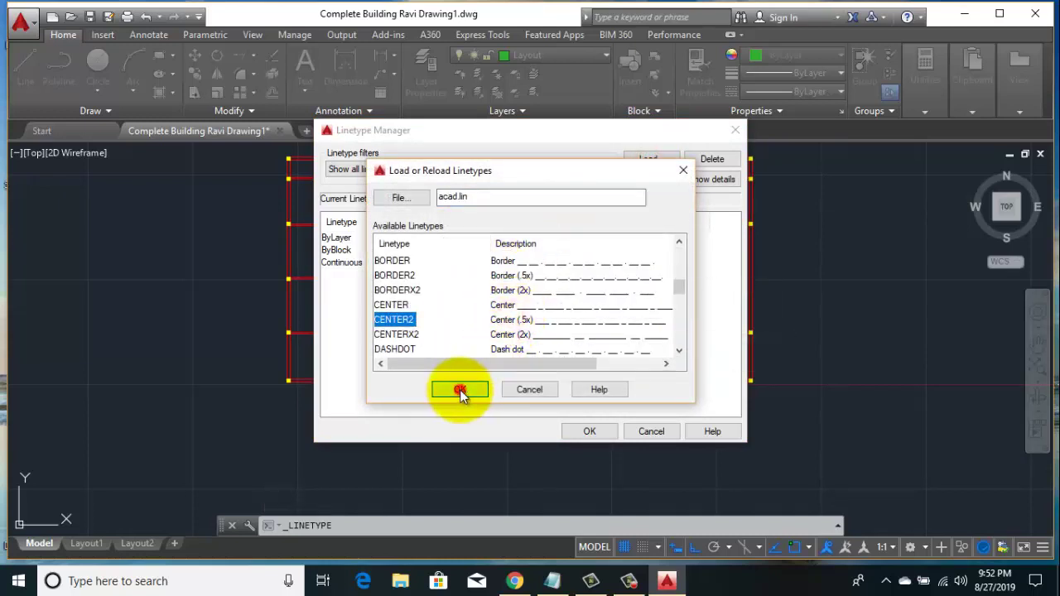
{"action": "left_click", "coordinate": [589, 431]}
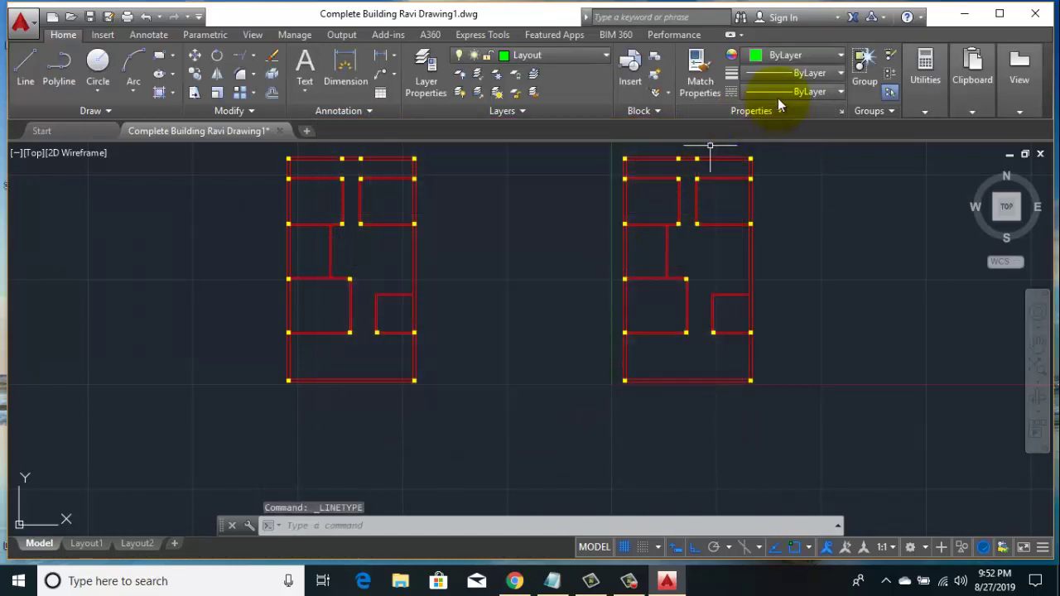
{"action": "left_click", "coordinate": [783, 91]}
{"action": "left_click", "coordinate": [791, 147]}
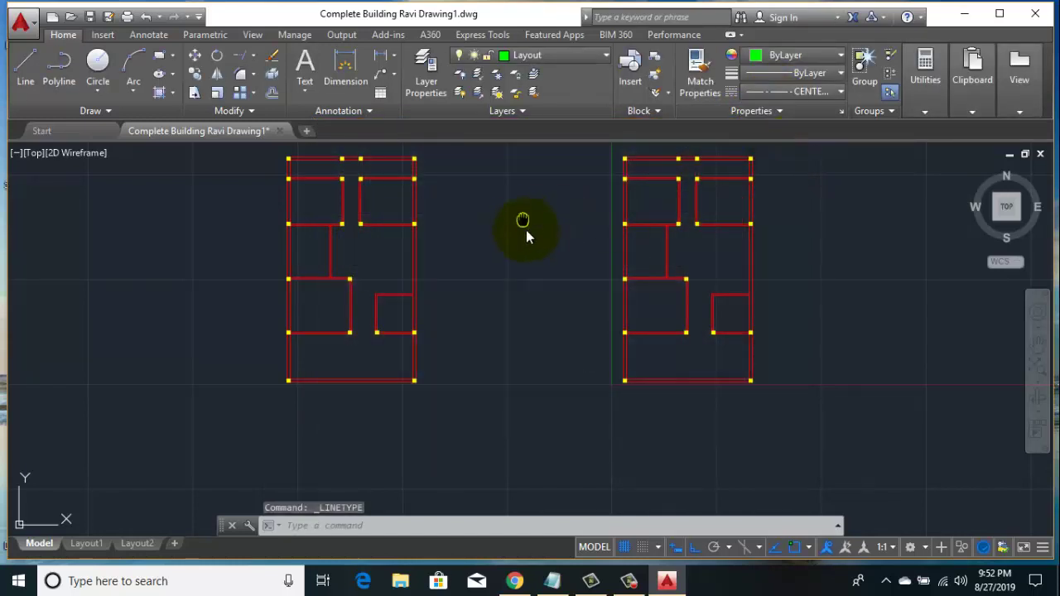
- Draw the top centreline from the top-left column to the top-right column
{"action": "middle_click_drag", "start_coordinate": [526, 230], "coordinate": [538, 265]}
{"action": "left_click", "coordinate": [28, 66]}
{"action": "scroll", "coordinate": [288, 189], "scroll_direction": "up", "scroll_amount": 5}
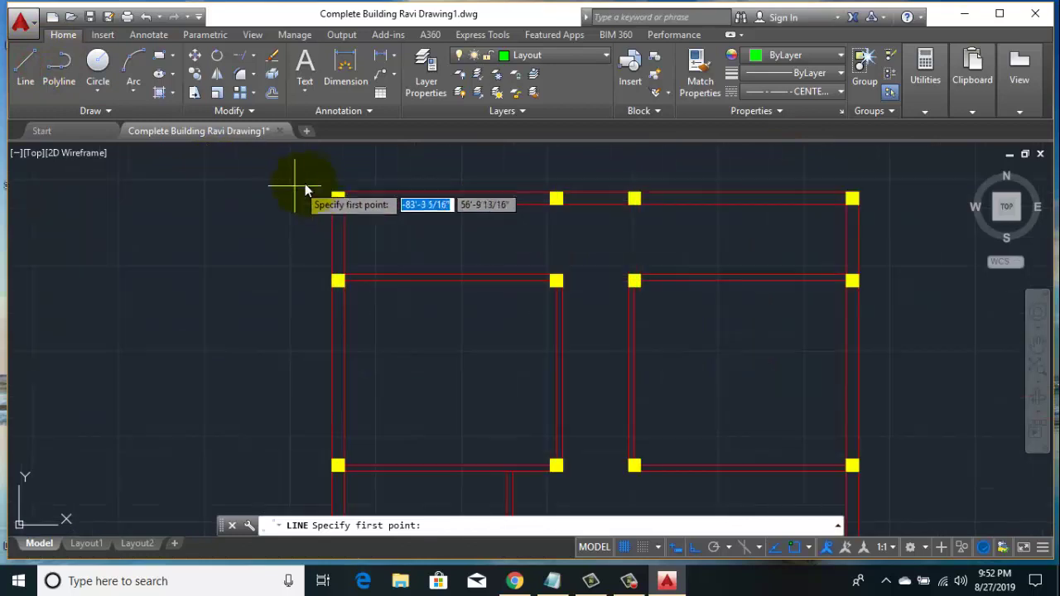
{"action": "scroll", "coordinate": [356, 192], "scroll_direction": "up", "scroll_amount": 4}
{"action": "left_click", "coordinate": [322, 218]}
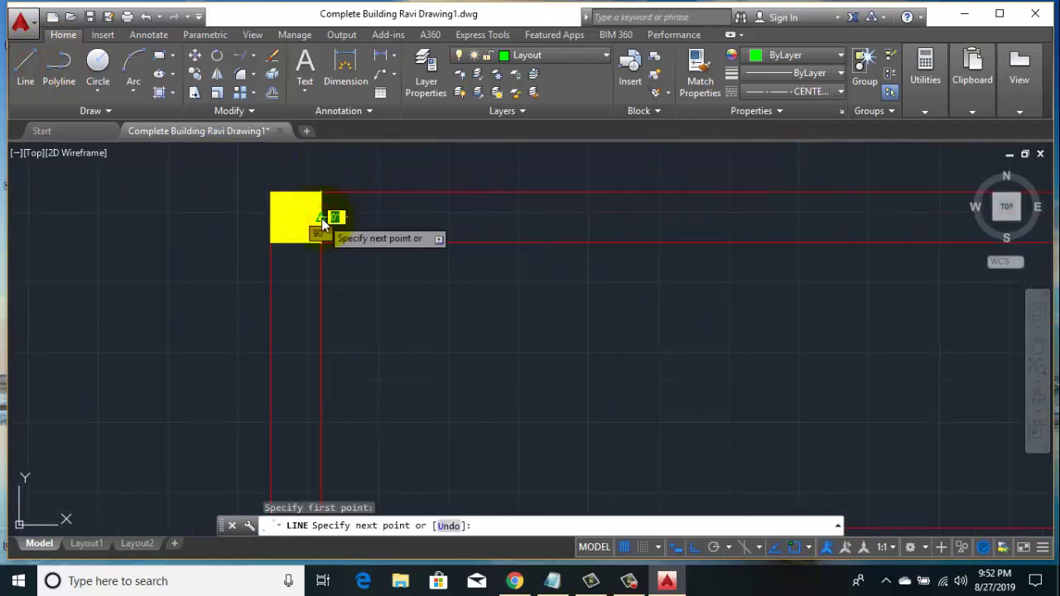
{"action": "scroll", "coordinate": [327, 220], "scroll_direction": "down", "scroll_amount": 5}
{"action": "scroll", "coordinate": [572, 221], "scroll_direction": "up", "scroll_amount": 5}
{"action": "scroll", "coordinate": [456, 230], "scroll_direction": "down", "scroll_amount": 2}
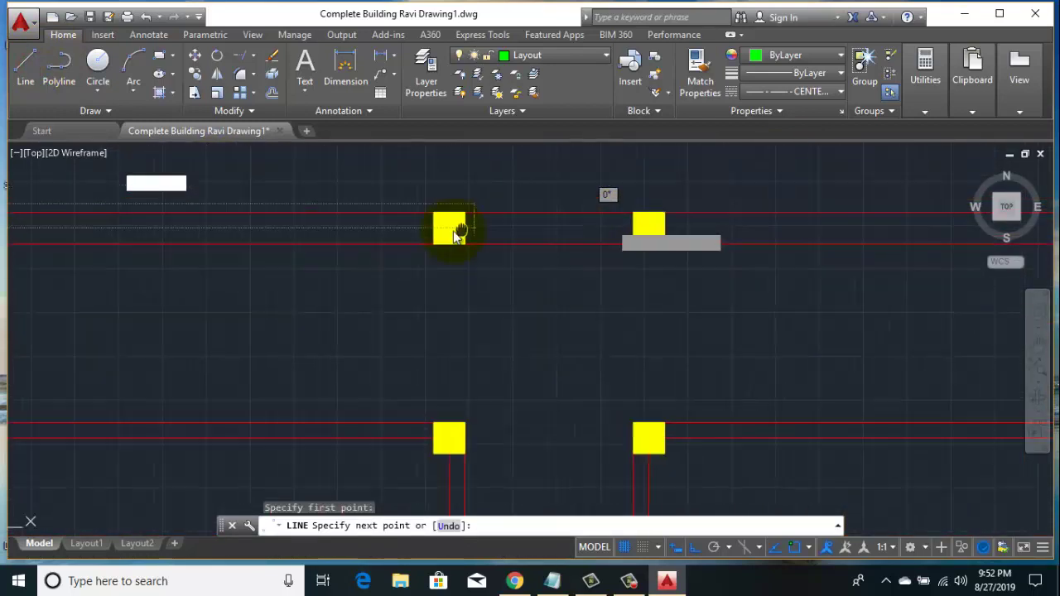
{"action": "scroll", "coordinate": [456, 229], "scroll_direction": "down", "scroll_amount": 3}
{"action": "scroll", "coordinate": [735, 231], "scroll_direction": "up", "scroll_amount": 5}
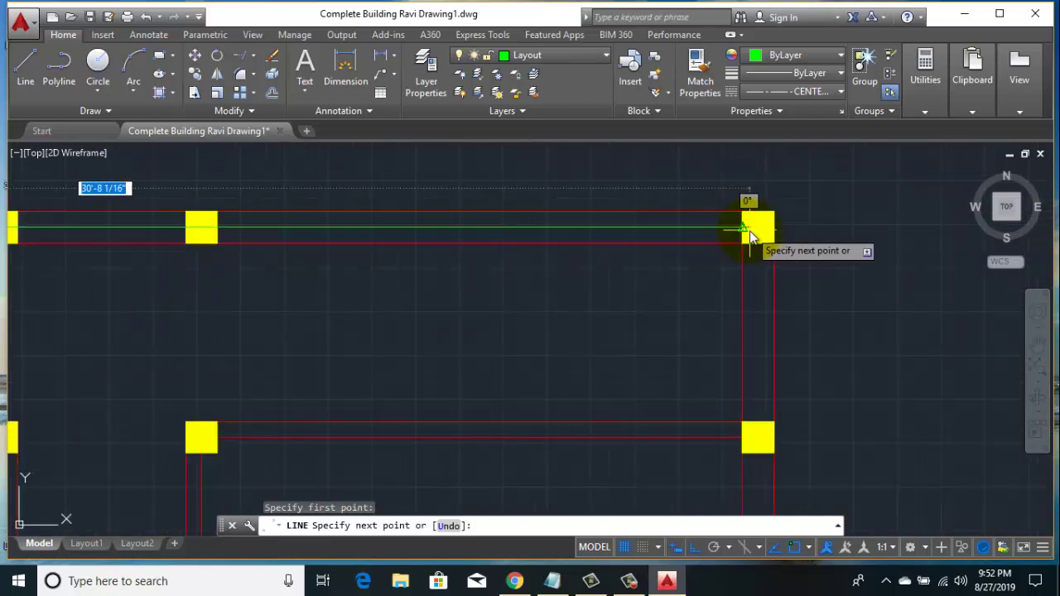
{"action": "left_click", "coordinate": [744, 228]}
{"action": "right_click", "coordinate": [704, 182]}
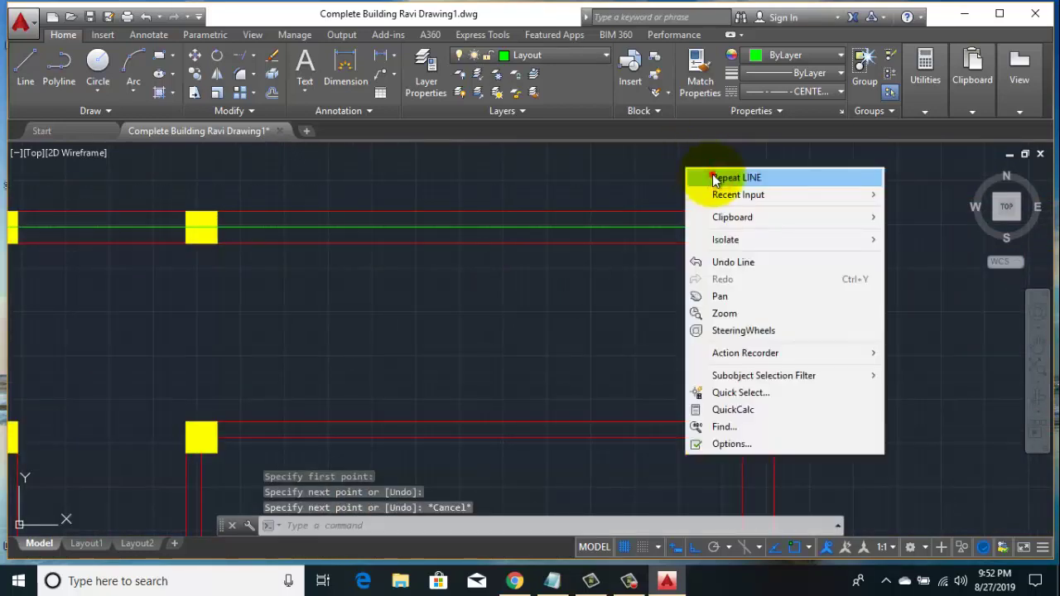
- Cancel the extra line and set the linetype scale (LTS) to 10
{"action": "left_click", "coordinate": [715, 179]}
{"action": "scroll", "coordinate": [668, 210], "scroll_direction": "up", "scroll_amount": 1}
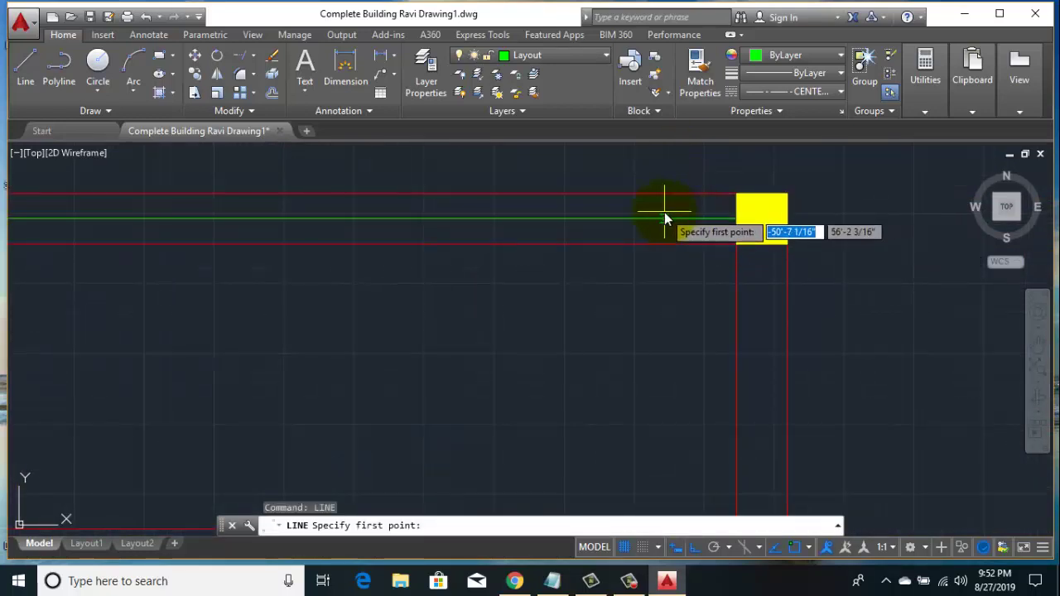
{"action": "scroll", "coordinate": [662, 215], "scroll_direction": "up", "scroll_amount": 2}
{"action": "key", "text": "Escape"}
{"action": "scroll", "coordinate": [662, 215], "scroll_direction": "up", "scroll_amount": 2}
{"action": "left_click", "coordinate": [598, 253]}
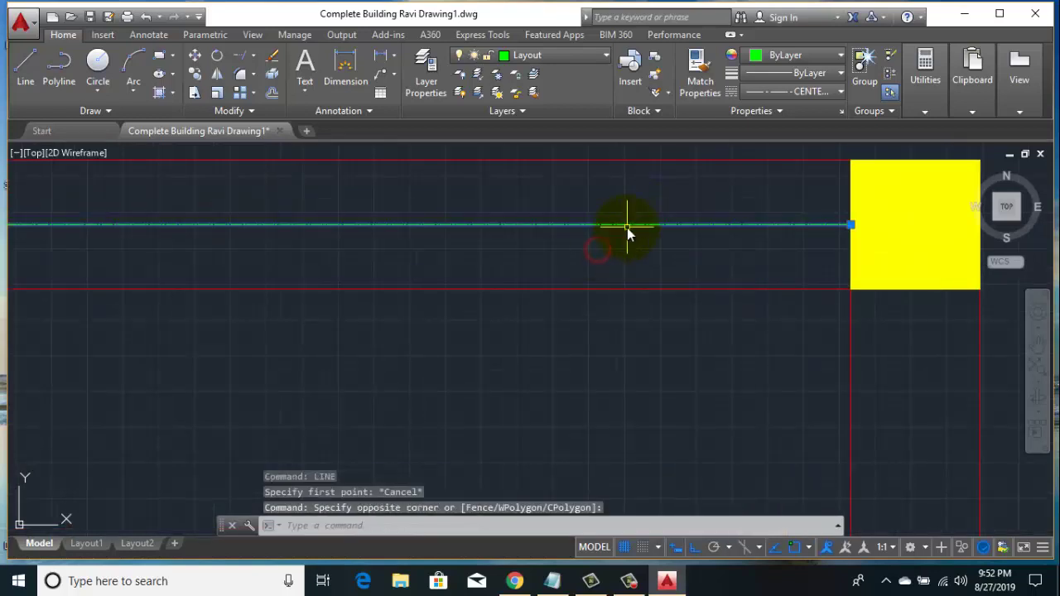
{"action": "type", "text": "LTS"}
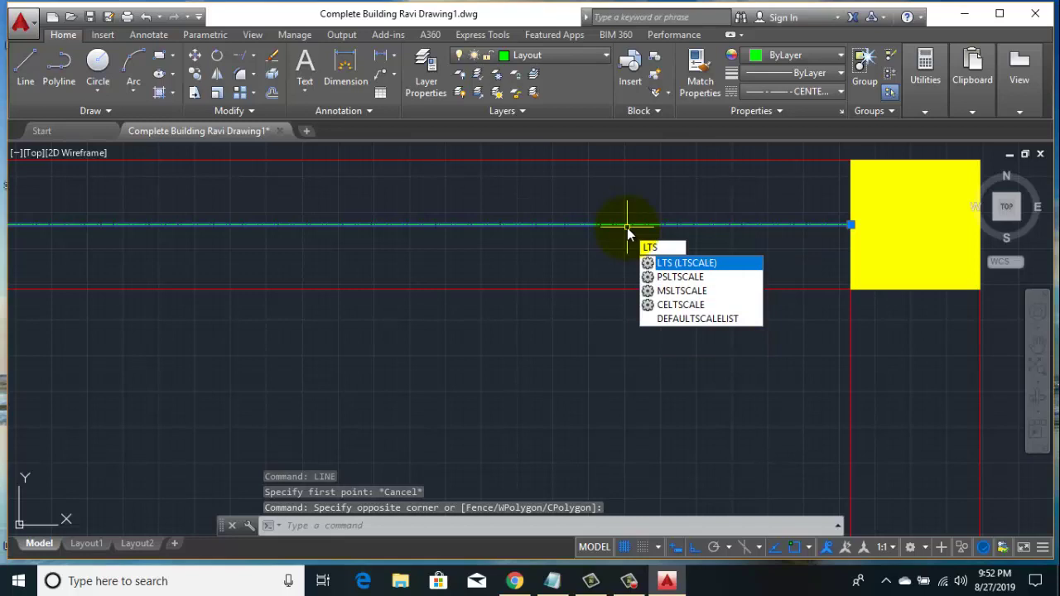
{"action": "key", "text": "Return"}
{"action": "type", "text": "10"}
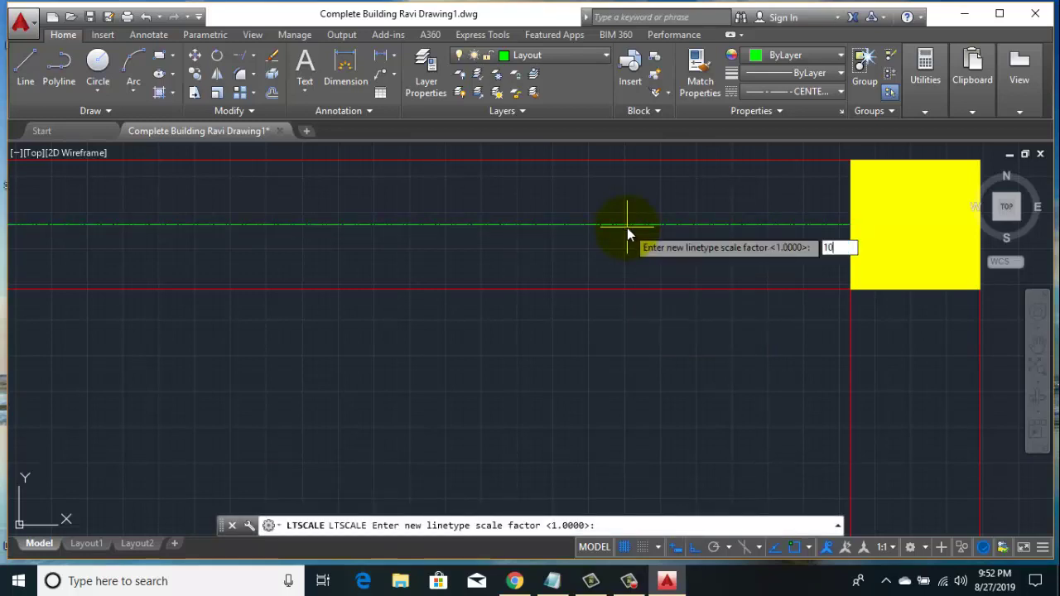
{"action": "key", "text": "Return"}
- Check the top centreline's dashes and raise the linetype scale to 15
{"action": "scroll", "coordinate": [617, 219], "scroll_direction": "down", "scroll_amount": 3}
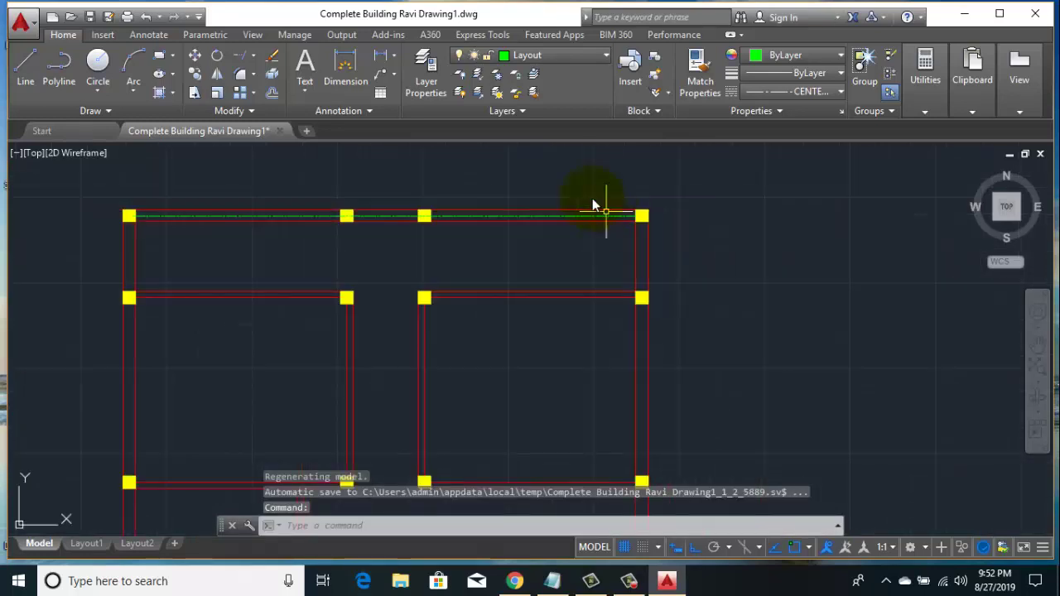
{"action": "right_click", "coordinate": [550, 161]}
{"action": "key", "text": "Escape"}
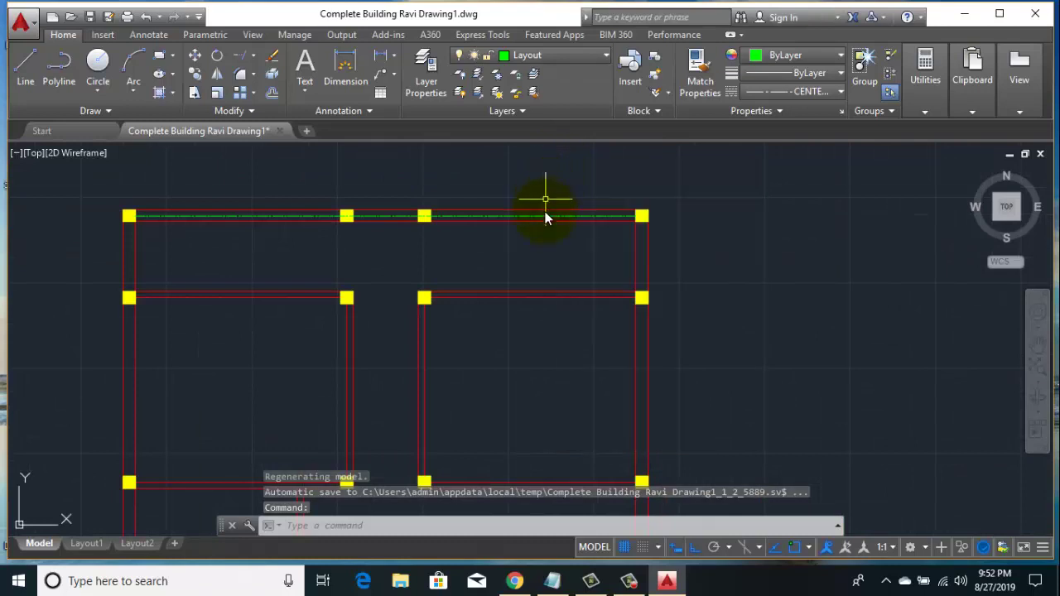
{"action": "left_click", "coordinate": [552, 217]}
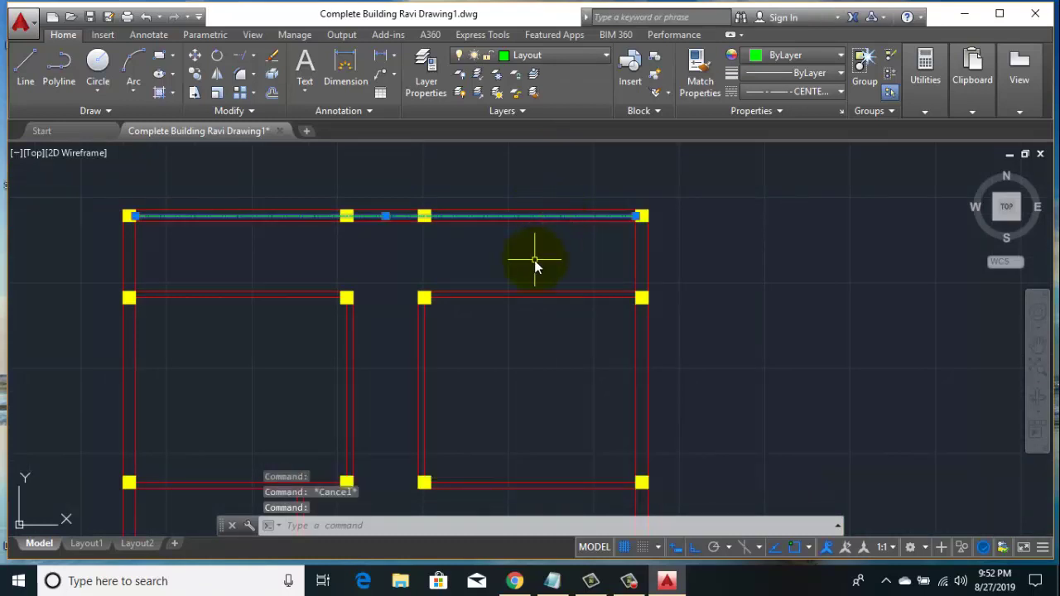
{"action": "type", "text": "LTts"}
{"action": "key", "text": "Return"}
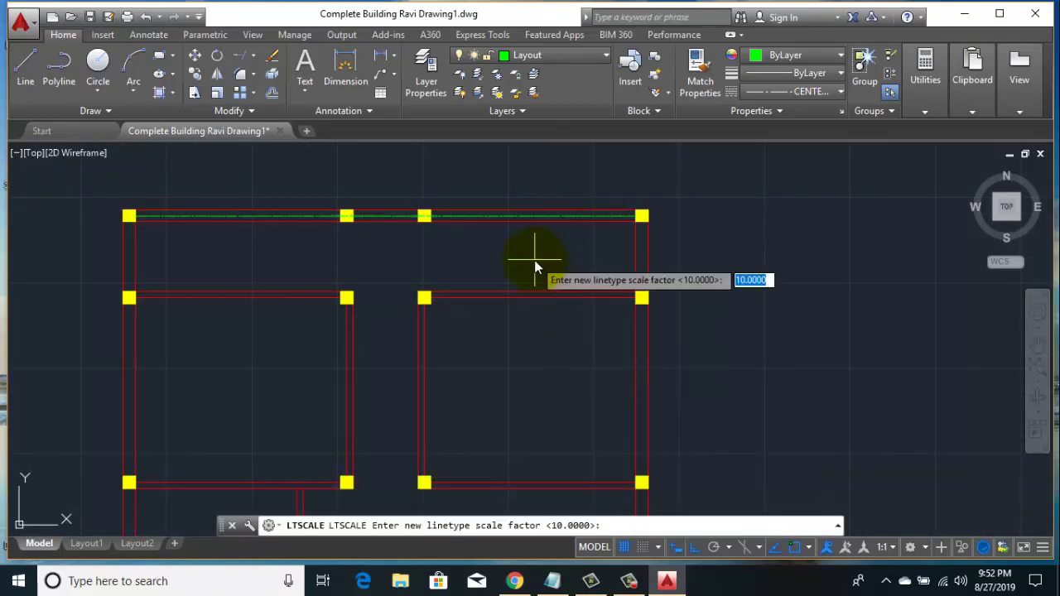
{"action": "type", "text": "15"}
{"action": "key", "text": "Return"}
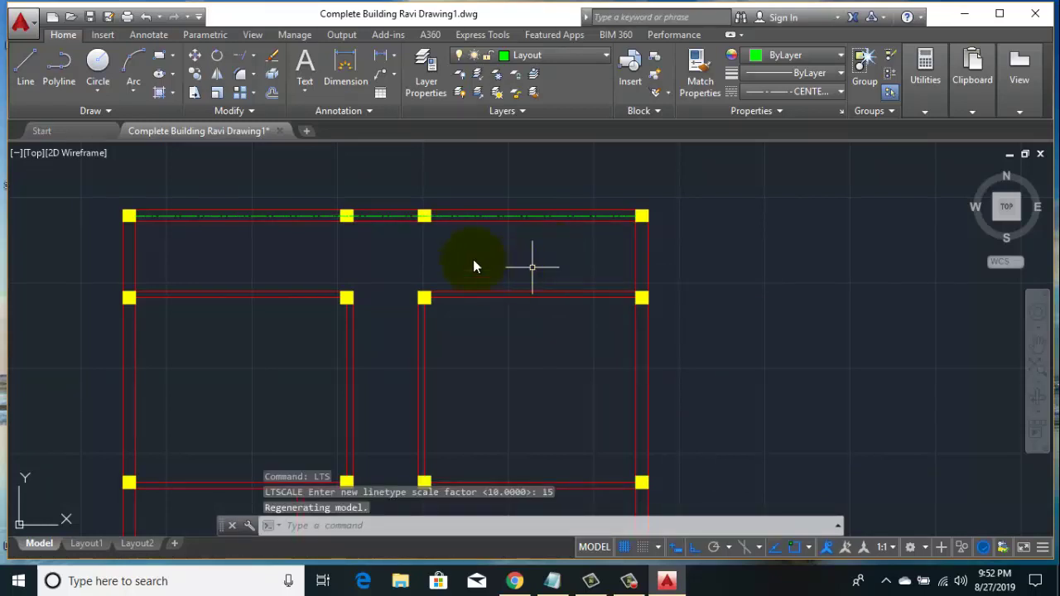
{"action": "left_click", "coordinate": [26, 74]}
- Draw a centerline down the right wall from the top-right column to the bottom-right column
{"action": "scroll", "coordinate": [637, 222], "scroll_direction": "up", "scroll_amount": 4}
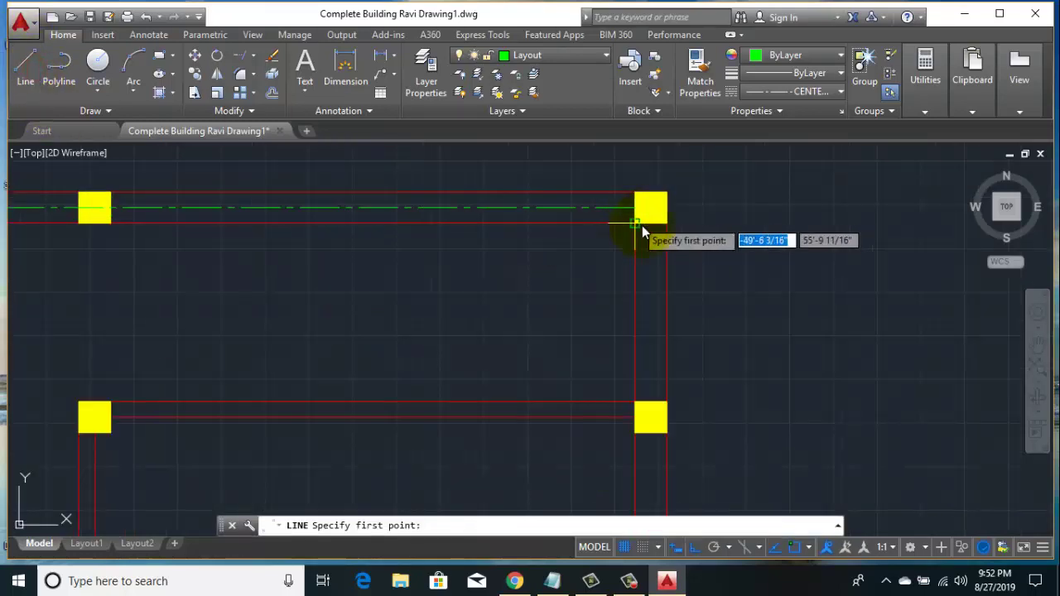
{"action": "left_click", "coordinate": [653, 226]}
{"action": "scroll", "coordinate": [649, 245], "scroll_direction": "down", "scroll_amount": 3}
{"action": "middle_click_drag", "start_coordinate": [635, 267], "coordinate": [564, 185]}
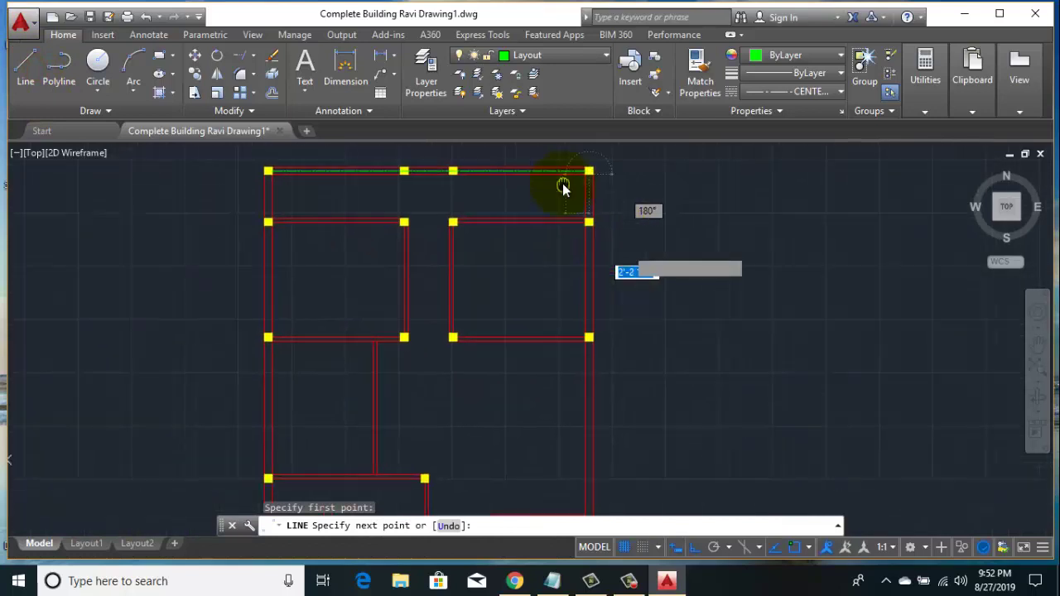
{"action": "scroll", "coordinate": [595, 253], "scroll_direction": "down", "scroll_amount": 2}
{"action": "scroll", "coordinate": [586, 398], "scroll_direction": "up", "scroll_amount": 5}
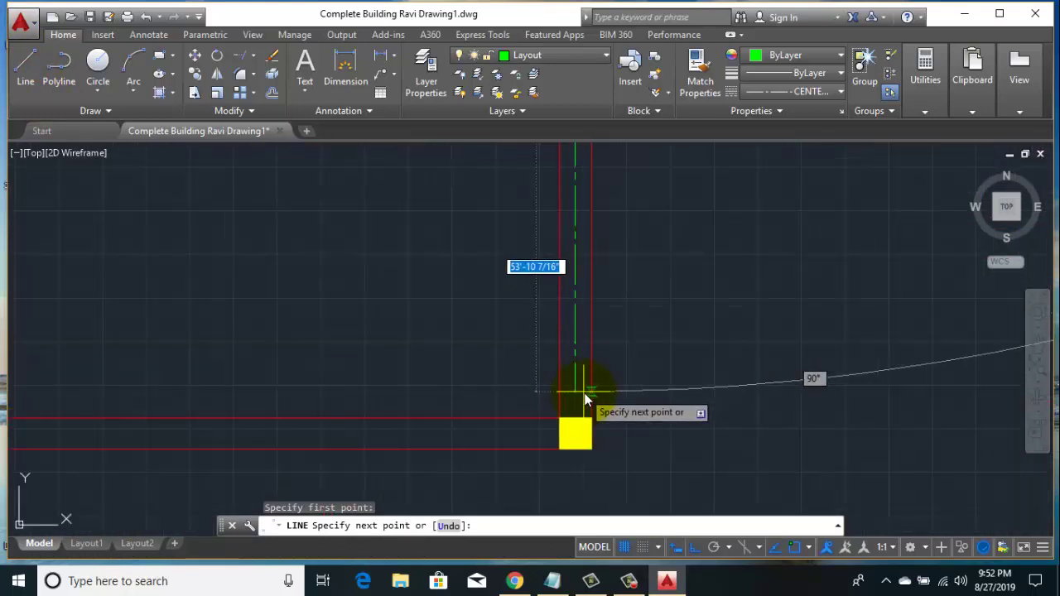
{"action": "left_click", "coordinate": [578, 424]}
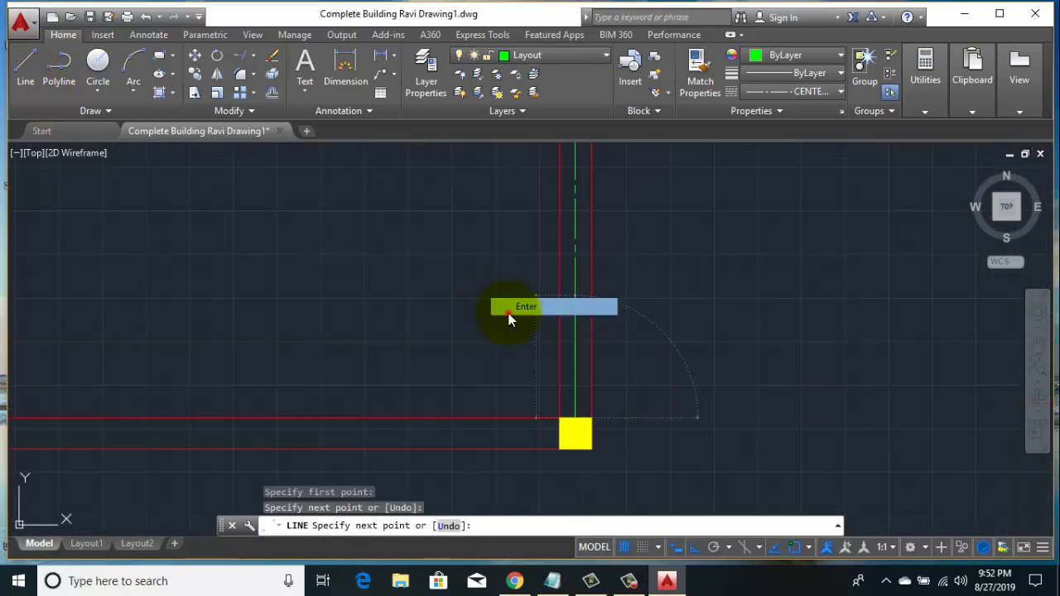
{"action": "right_click", "coordinate": [507, 307]}
{"action": "right_click", "coordinate": [442, 247]}
- Start a centerline at the bottom-right column, then cancel it
{"action": "left_click", "coordinate": [465, 255]}
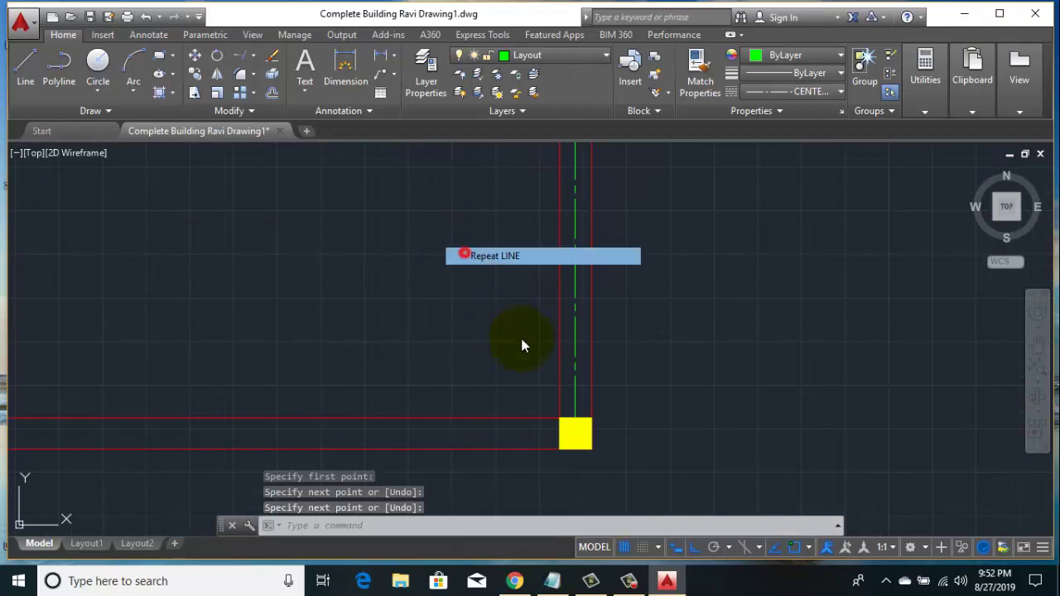
{"action": "left_click", "coordinate": [563, 433]}
{"action": "scroll", "coordinate": [470, 379], "scroll_direction": "down", "scroll_amount": 3}
{"action": "scroll", "coordinate": [423, 394], "scroll_direction": "up", "scroll_amount": 2}
{"action": "scroll", "coordinate": [429, 381], "scroll_direction": "up", "scroll_amount": 8}
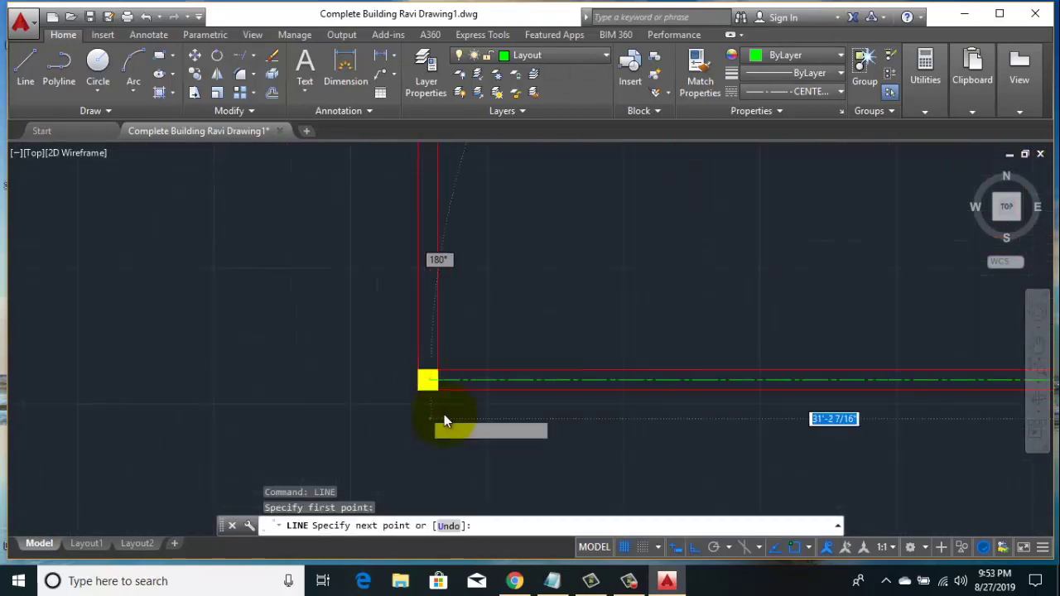
{"action": "scroll", "coordinate": [426, 339], "scroll_direction": "up", "scroll_amount": 1}
{"action": "right_click", "coordinate": [419, 234]}
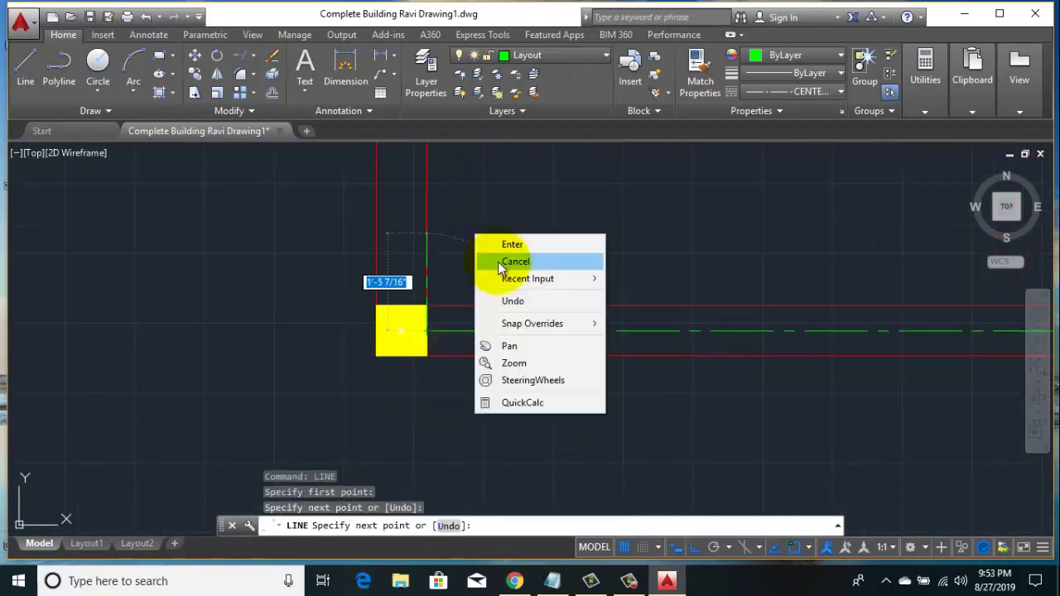
{"action": "left_click", "coordinate": [447, 259]}
- Draw a vertical centerline from the lower yellow column up to the upper column
{"action": "right_click", "coordinate": [496, 232]}
{"action": "left_click", "coordinate": [515, 239]}
{"action": "middle_click_drag", "start_coordinate": [412, 286], "coordinate": [438, 356]}
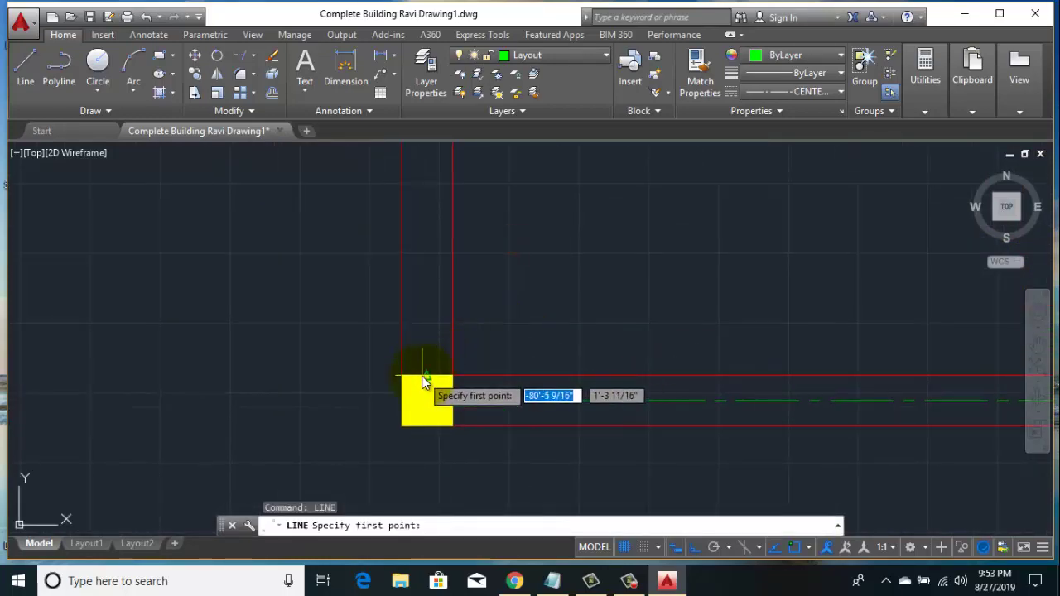
{"action": "left_click", "coordinate": [425, 377]}
{"action": "scroll", "coordinate": [427, 296], "scroll_direction": "down", "scroll_amount": 3}
{"action": "scroll", "coordinate": [449, 185], "scroll_direction": "down", "scroll_amount": 3}
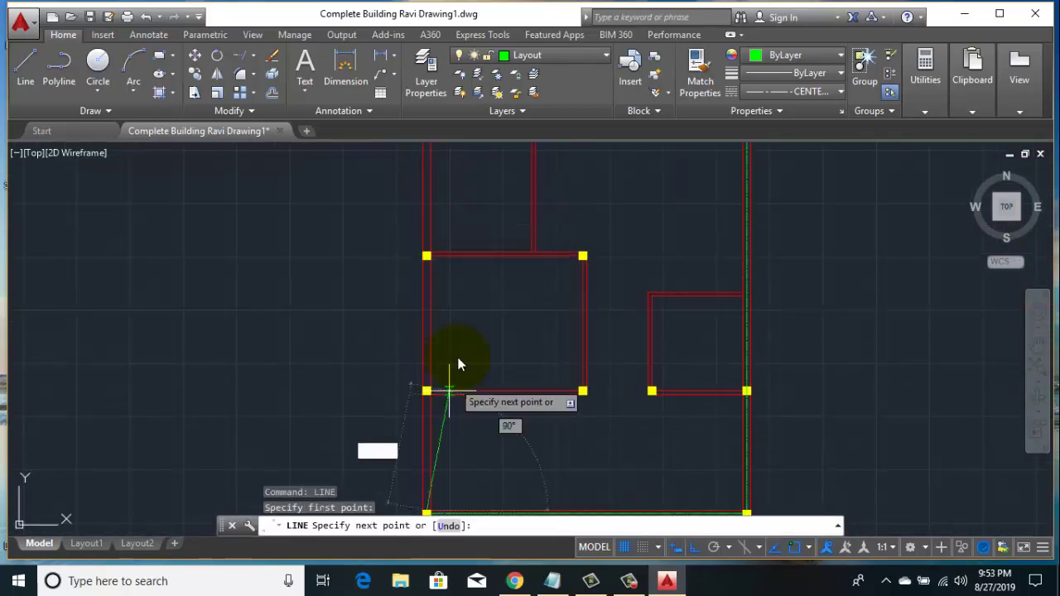
{"action": "scroll", "coordinate": [435, 224], "scroll_direction": "up", "scroll_amount": 3}
{"action": "scroll", "coordinate": [414, 225], "scroll_direction": "up", "scroll_amount": 2}
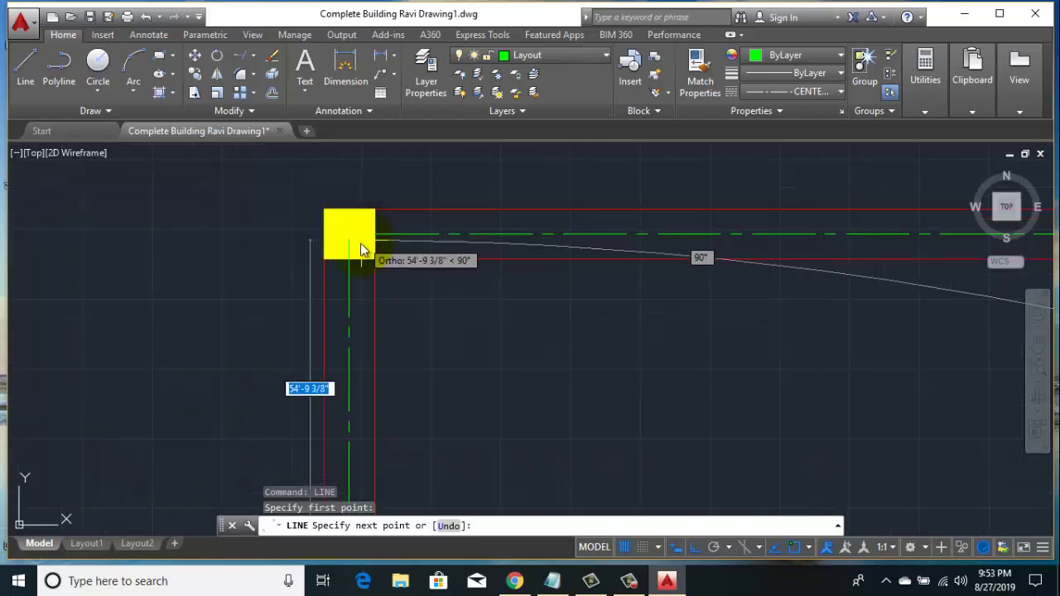
{"action": "left_click", "coordinate": [349, 261]}
{"action": "key", "text": "Return"}
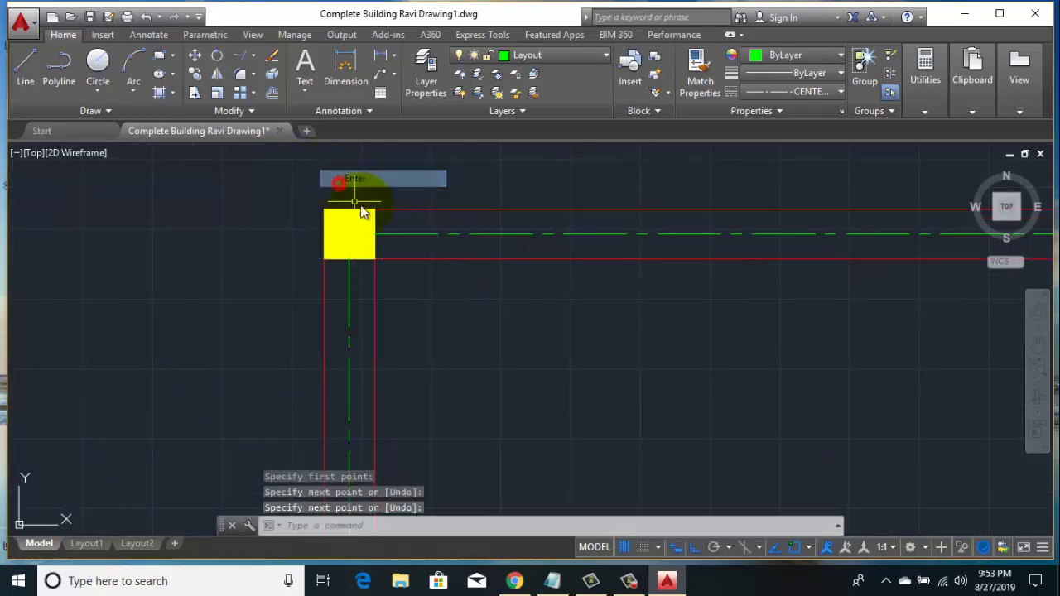
- Draw a horizontal centerline from the column's side through the next column to the far-right column
{"action": "scroll", "coordinate": [307, 173], "scroll_direction": "down", "scroll_amount": 5}
{"action": "right_click", "coordinate": [332, 176]}
{"action": "left_click", "coordinate": [348, 183]}
{"action": "scroll", "coordinate": [346, 256], "scroll_direction": "up", "scroll_amount": 5}
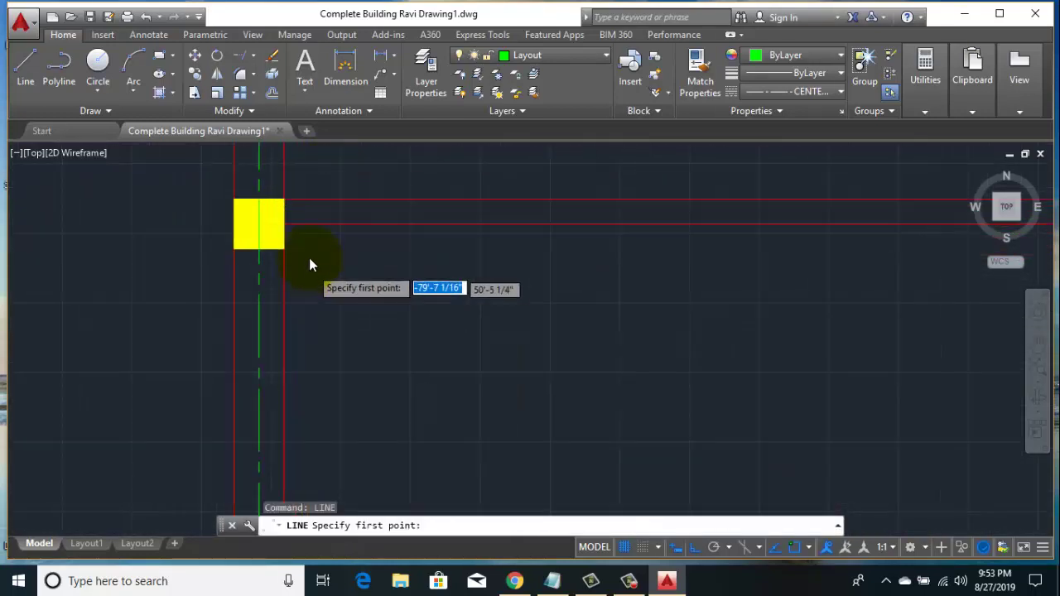
{"action": "scroll", "coordinate": [309, 258], "scroll_direction": "up", "scroll_amount": 2}
{"action": "left_click", "coordinate": [282, 254]}
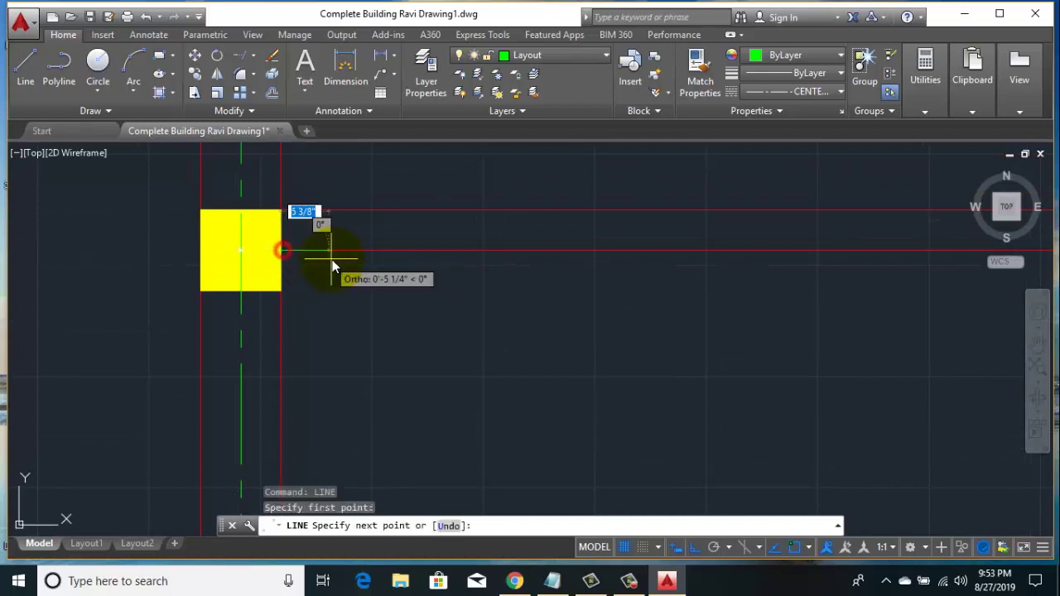
{"action": "scroll", "coordinate": [572, 272], "scroll_direction": "down", "scroll_amount": 4}
{"action": "scroll", "coordinate": [573, 273], "scroll_direction": "up", "scroll_amount": 2}
{"action": "scroll", "coordinate": [528, 241], "scroll_direction": "up", "scroll_amount": 1}
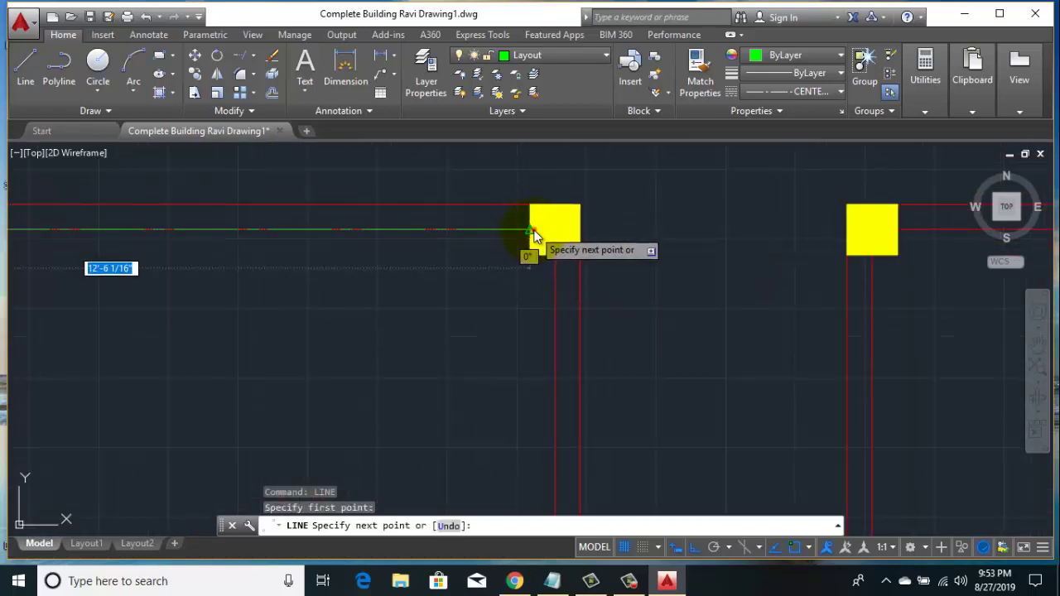
{"action": "left_click", "coordinate": [530, 231]}
{"action": "middle_click_drag", "start_coordinate": [722, 232], "coordinate": [495, 253]}
{"action": "scroll", "coordinate": [549, 242], "scroll_direction": "down", "scroll_amount": 4}
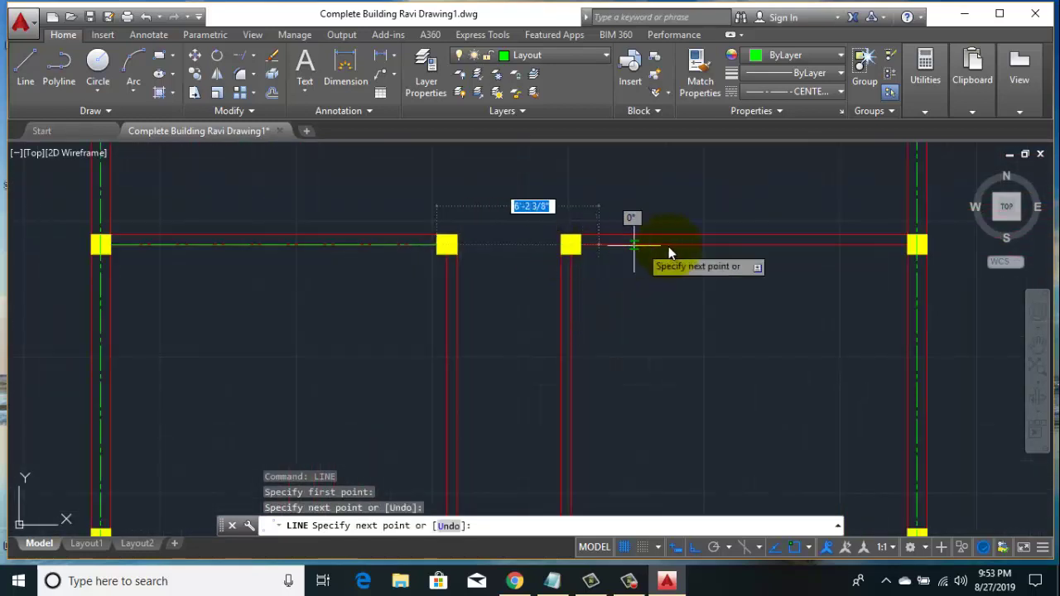
{"action": "middle_click_drag", "start_coordinate": [669, 246], "coordinate": [574, 253]}
{"action": "middle_click_drag", "start_coordinate": [784, 246], "coordinate": [696, 244]}
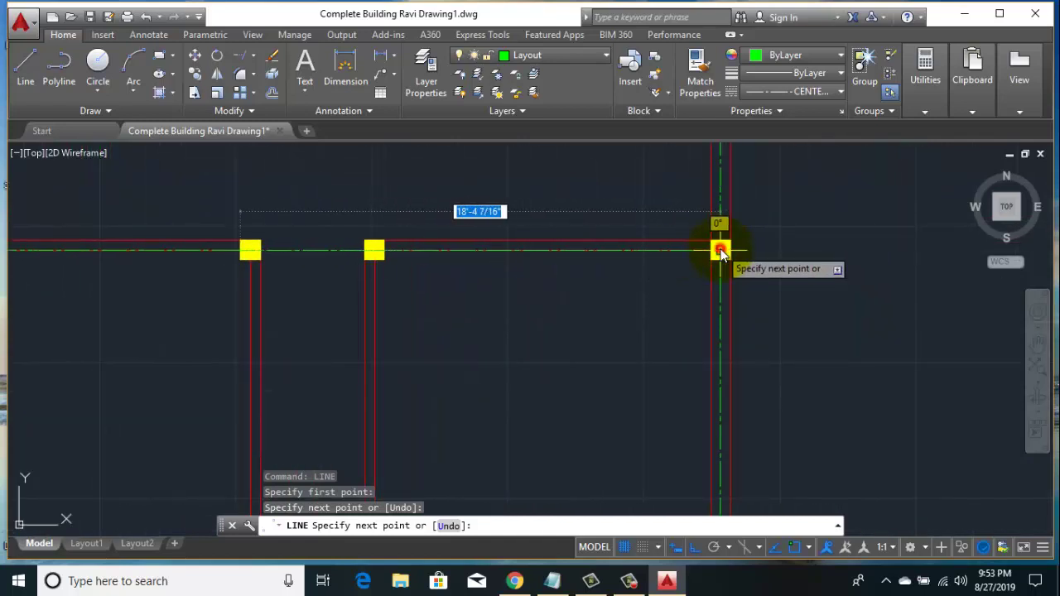
{"action": "left_click", "coordinate": [727, 252]}
{"action": "key", "text": "Escape"}
- Draw a centerline along the next wall from the column beside it to the left column
{"action": "scroll", "coordinate": [617, 203], "scroll_direction": "down", "scroll_amount": 4}
{"action": "middle_click_drag", "start_coordinate": [611, 203], "coordinate": [568, 181]}
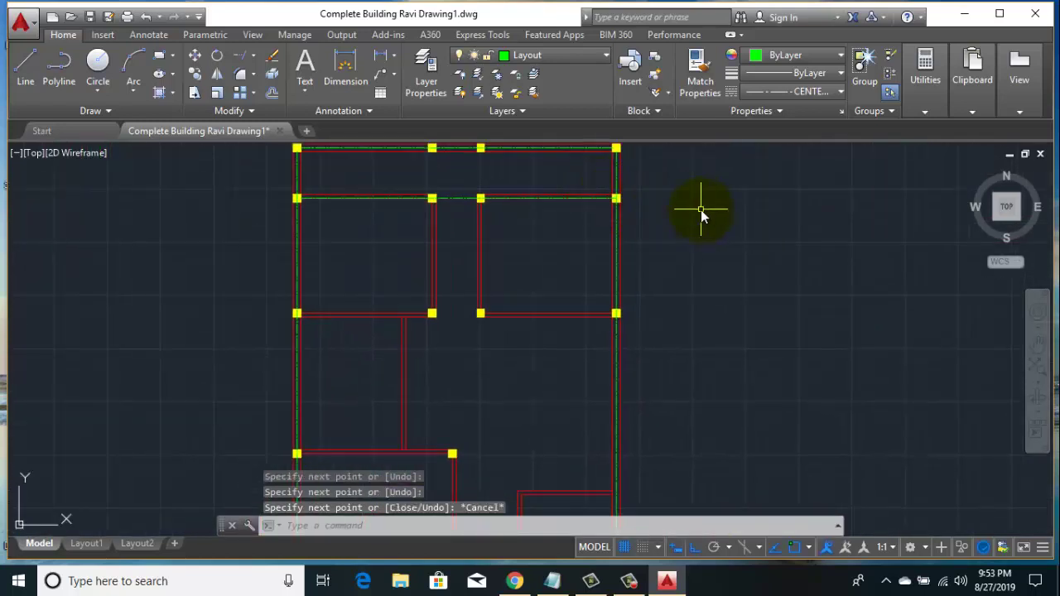
{"action": "right_click", "coordinate": [701, 214]}
{"action": "left_click", "coordinate": [719, 218]}
{"action": "scroll", "coordinate": [603, 321], "scroll_direction": "up", "scroll_amount": 4}
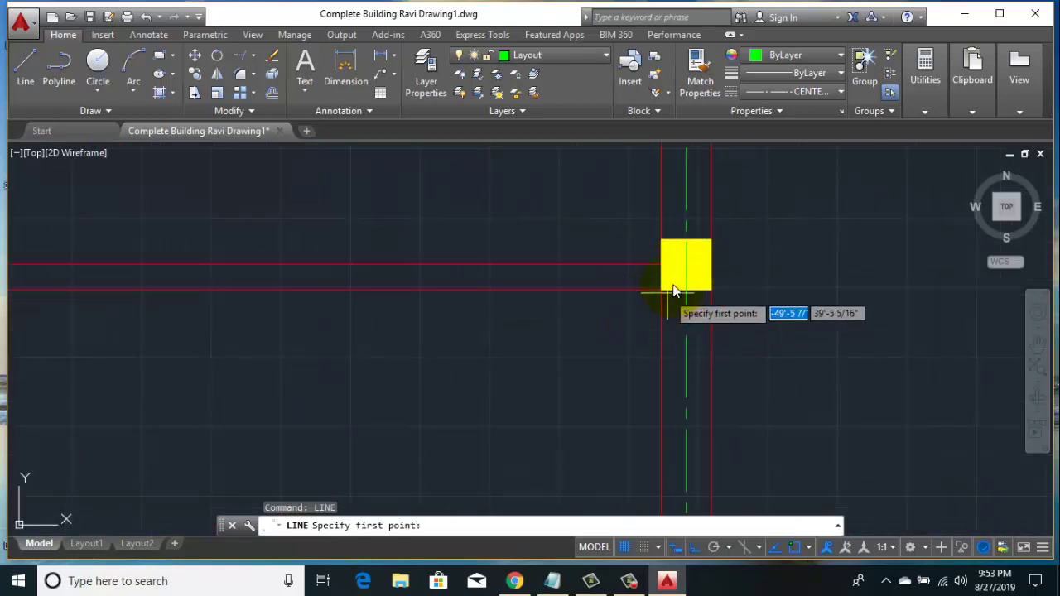
{"action": "left_click", "coordinate": [661, 265]}
{"action": "scroll", "coordinate": [430, 275], "scroll_direction": "down", "scroll_amount": 4}
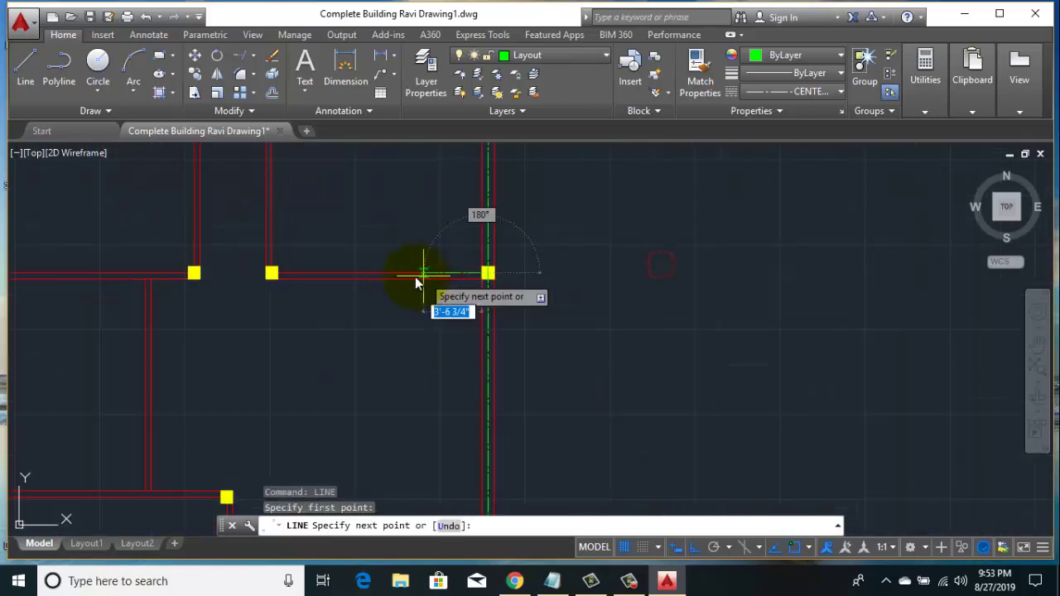
{"action": "scroll", "coordinate": [274, 310], "scroll_direction": "up", "scroll_amount": 4}
{"action": "scroll", "coordinate": [273, 311], "scroll_direction": "up", "scroll_amount": 2}
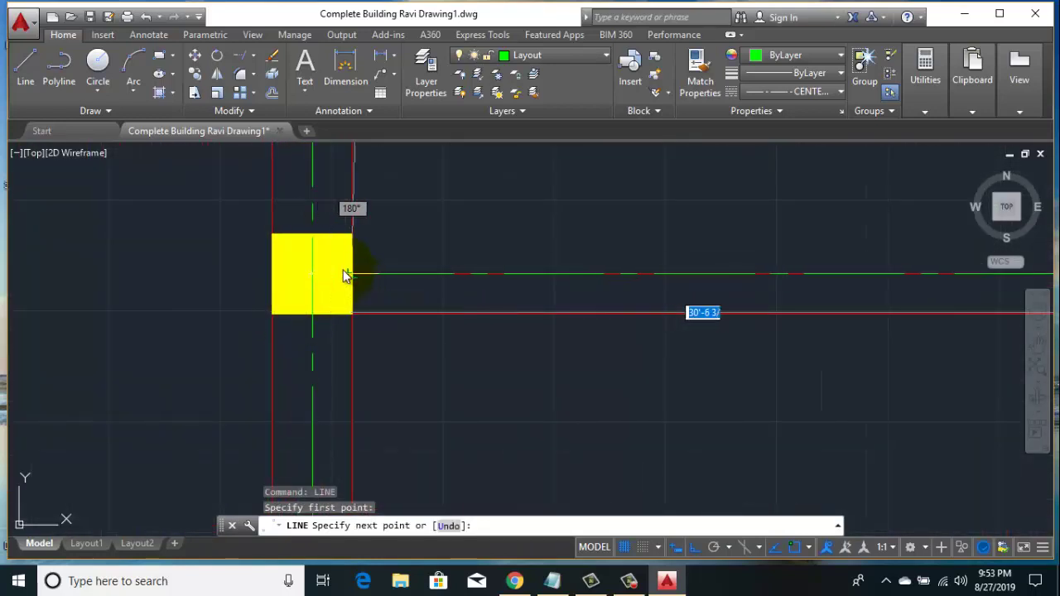
{"action": "left_click", "coordinate": [310, 278]}
{"action": "scroll", "coordinate": [357, 300], "scroll_direction": "down", "scroll_amount": 5}
{"action": "right_click", "coordinate": [391, 251]}
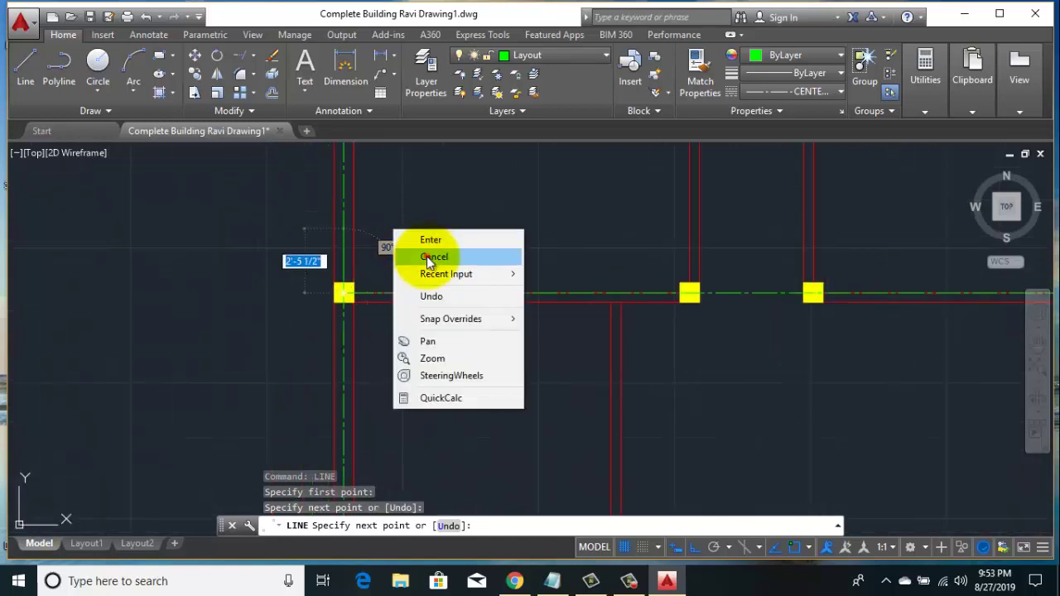
{"action": "left_click", "coordinate": [429, 256]}
- Start a centerline at the left column toward the right column and end it
{"action": "right_click", "coordinate": [421, 222]}
{"action": "left_click", "coordinate": [436, 234]}
{"action": "scroll", "coordinate": [461, 237], "scroll_direction": "down", "scroll_amount": 3}
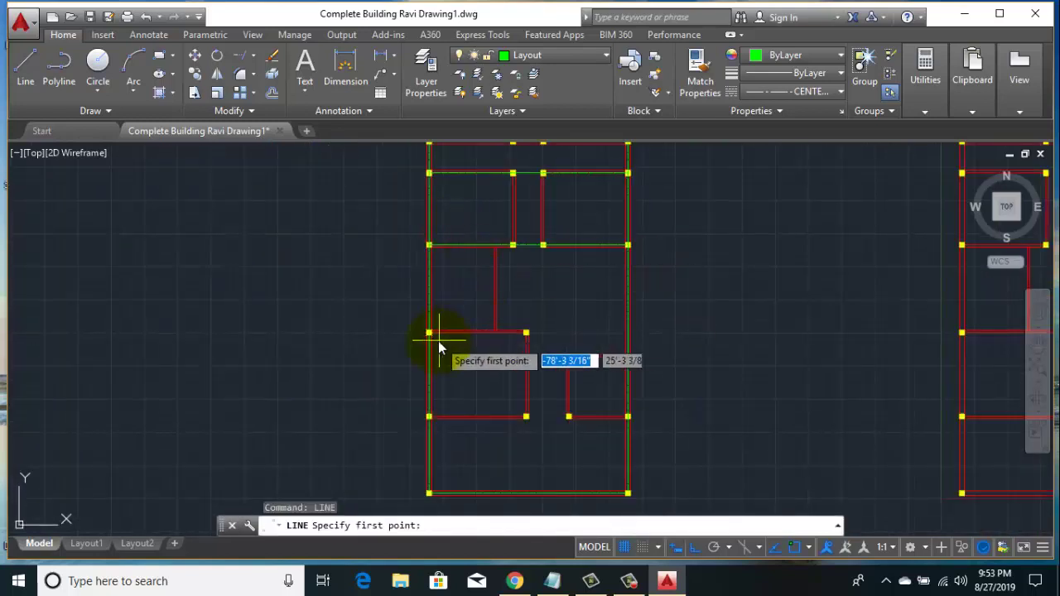
{"action": "scroll", "coordinate": [437, 340], "scroll_direction": "up", "scroll_amount": 4}
{"action": "scroll", "coordinate": [414, 321], "scroll_direction": "up", "scroll_amount": 2}
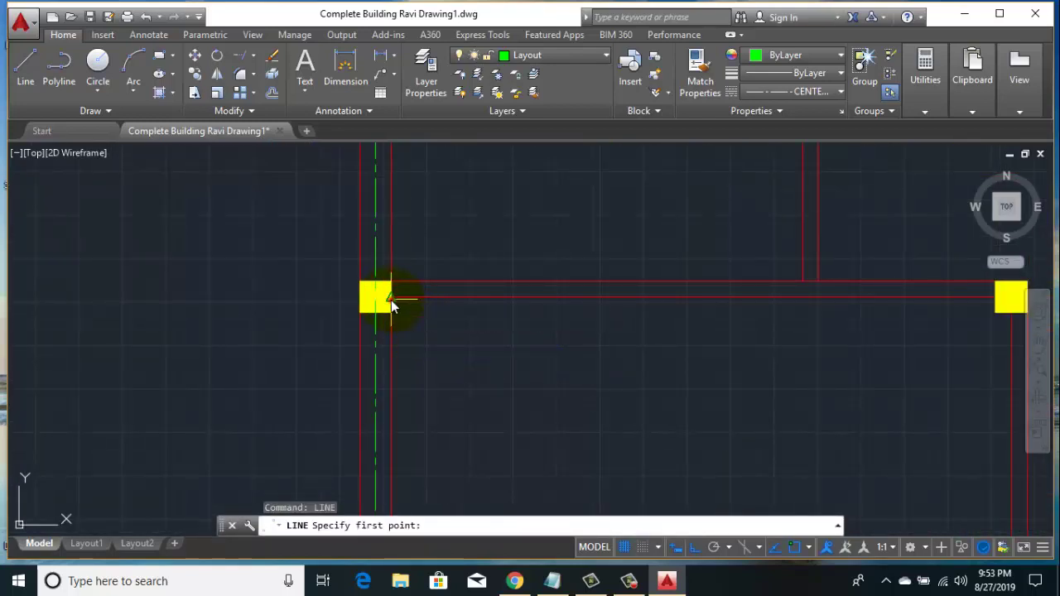
{"action": "left_click", "coordinate": [388, 298]}
{"action": "scroll", "coordinate": [526, 303], "scroll_direction": "down", "scroll_amount": 3}
{"action": "middle_click_drag", "start_coordinate": [552, 307], "coordinate": [475, 304]}
{"action": "scroll", "coordinate": [580, 305], "scroll_direction": "up", "scroll_amount": 4}
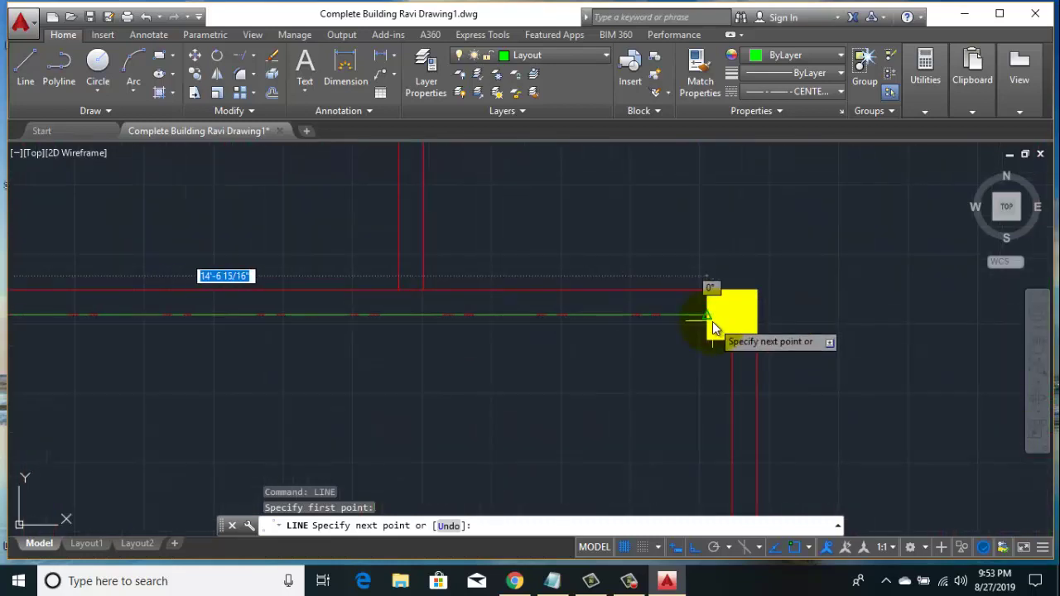
{"action": "key", "text": "Escape"}
- Draw a vertical centerline starting from the bottom of the next column
{"action": "middle_click_drag", "start_coordinate": [705, 286], "coordinate": [544, 234]}
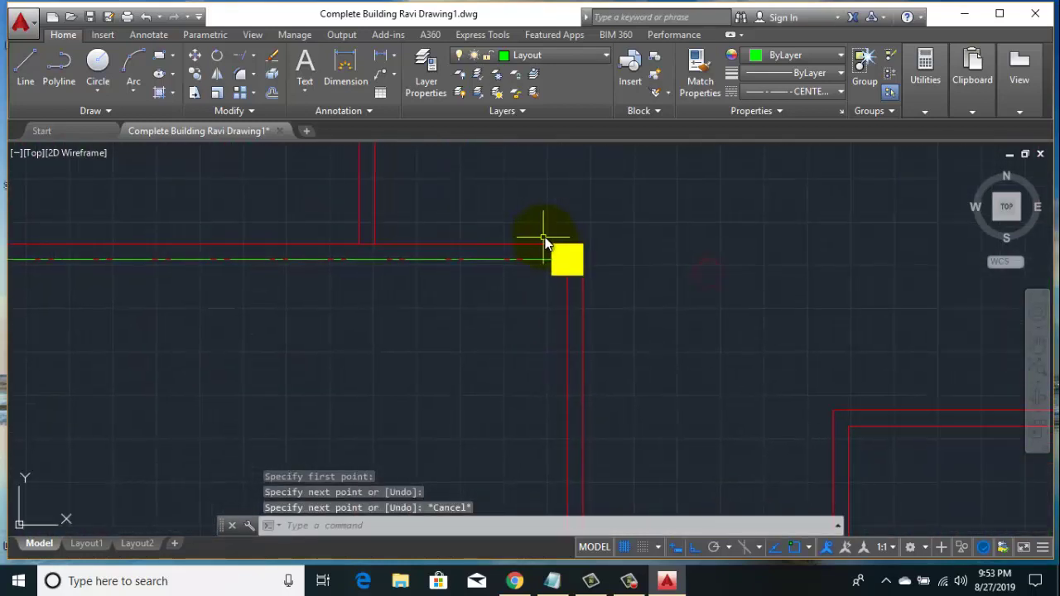
{"action": "right_click", "coordinate": [551, 176]}
{"action": "left_click", "coordinate": [582, 188]}
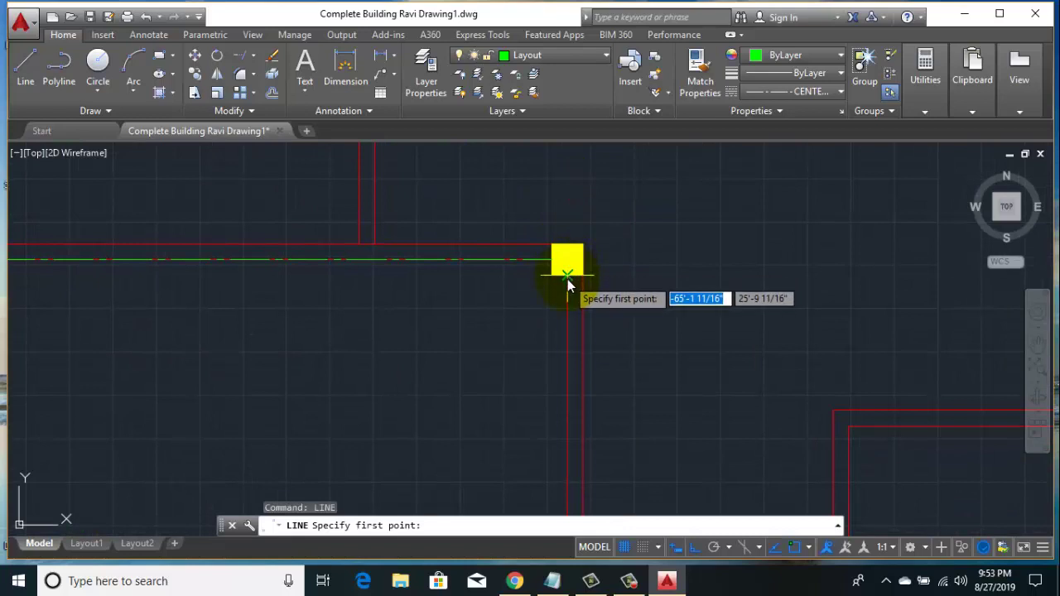
{"action": "scroll", "coordinate": [570, 280], "scroll_direction": "up", "scroll_amount": 2}
{"action": "scroll", "coordinate": [577, 270], "scroll_direction": "up", "scroll_amount": 5}
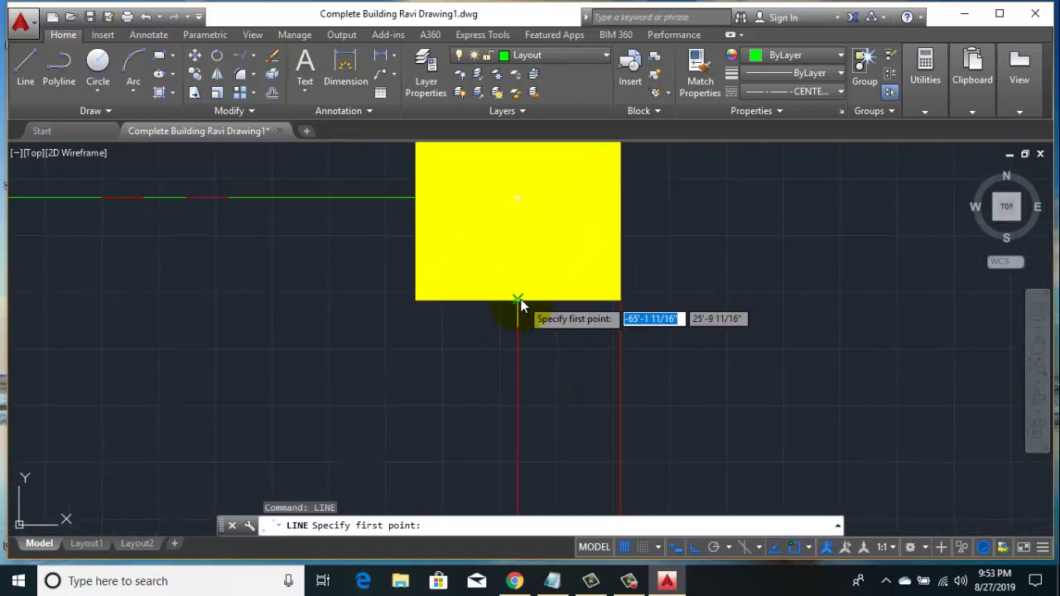
{"action": "left_click", "coordinate": [517, 300]}
{"action": "scroll", "coordinate": [523, 299], "scroll_direction": "down", "scroll_amount": 2}
{"action": "scroll", "coordinate": [497, 279], "scroll_direction": "down", "scroll_amount": 5}
{"action": "scroll", "coordinate": [491, 356], "scroll_direction": "down", "scroll_amount": 3}
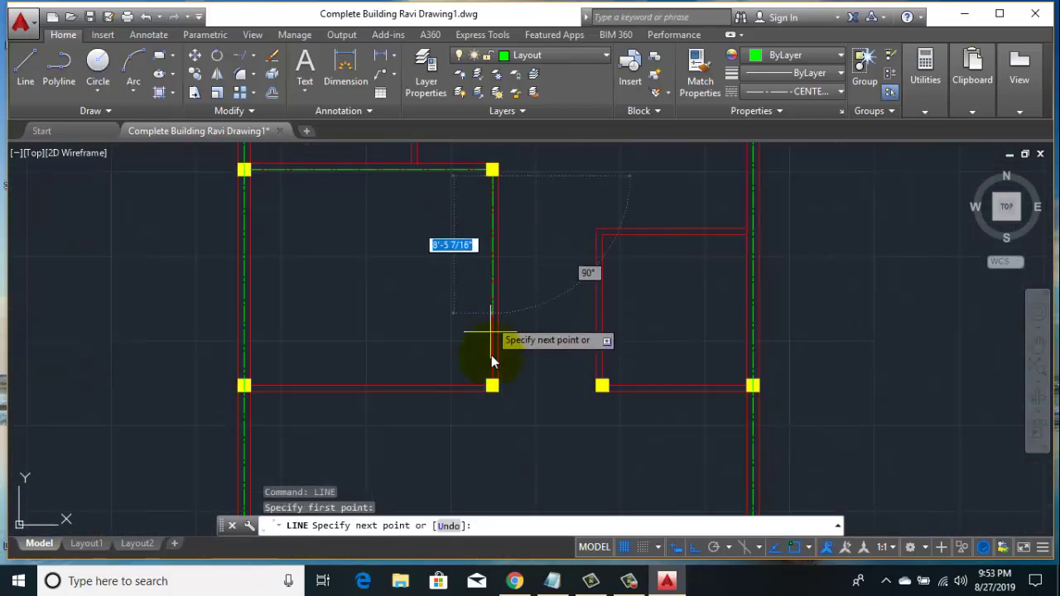
{"action": "scroll", "coordinate": [492, 360], "scroll_direction": "up", "scroll_amount": 6}
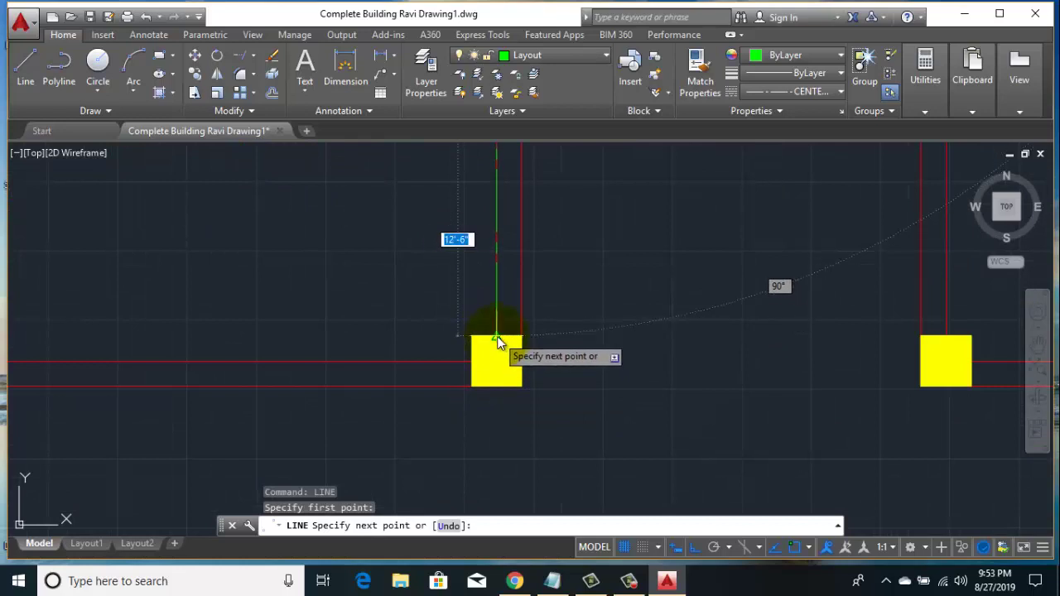
{"action": "right_click", "coordinate": [428, 281]}
{"action": "left_click", "coordinate": [451, 290]}
- Draw a centerline starting from the column's left side
{"action": "right_click", "coordinate": [369, 226]}
{"action": "left_click", "coordinate": [401, 236]}
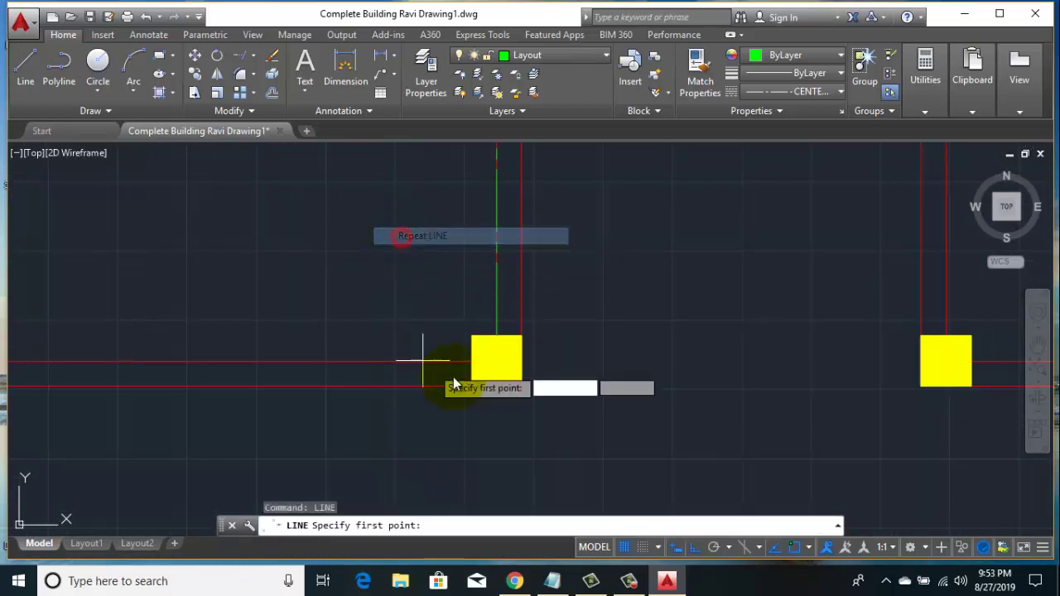
{"action": "scroll", "coordinate": [464, 364], "scroll_direction": "up", "scroll_amount": 4}
{"action": "left_click", "coordinate": [483, 360]}
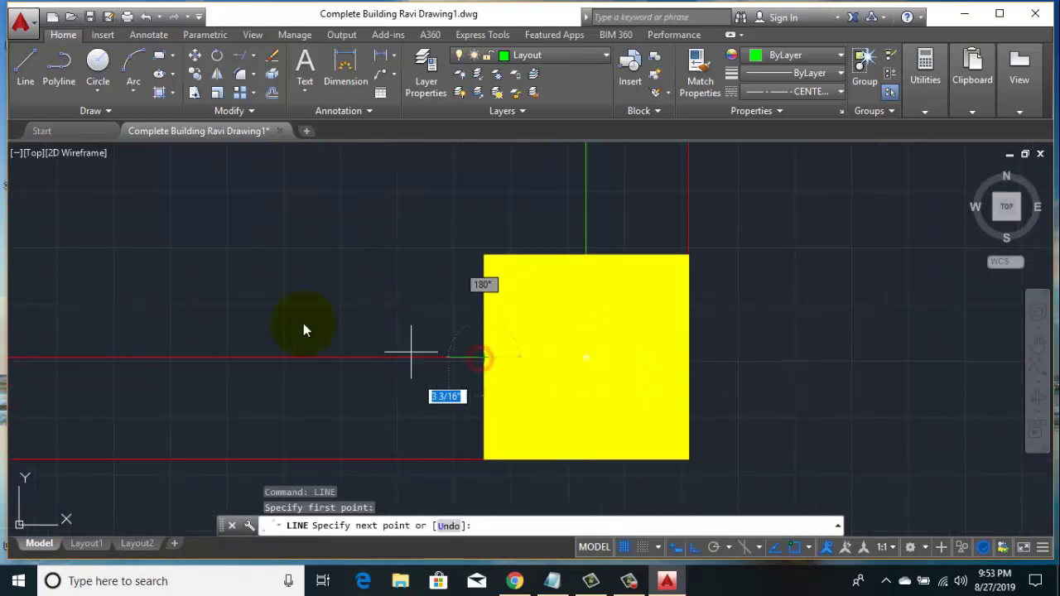
{"action": "scroll", "coordinate": [249, 319], "scroll_direction": "down", "scroll_amount": 5}
{"action": "scroll", "coordinate": [476, 350], "scroll_direction": "up", "scroll_amount": 3}
{"action": "scroll", "coordinate": [320, 350], "scroll_direction": "up", "scroll_amount": 4}
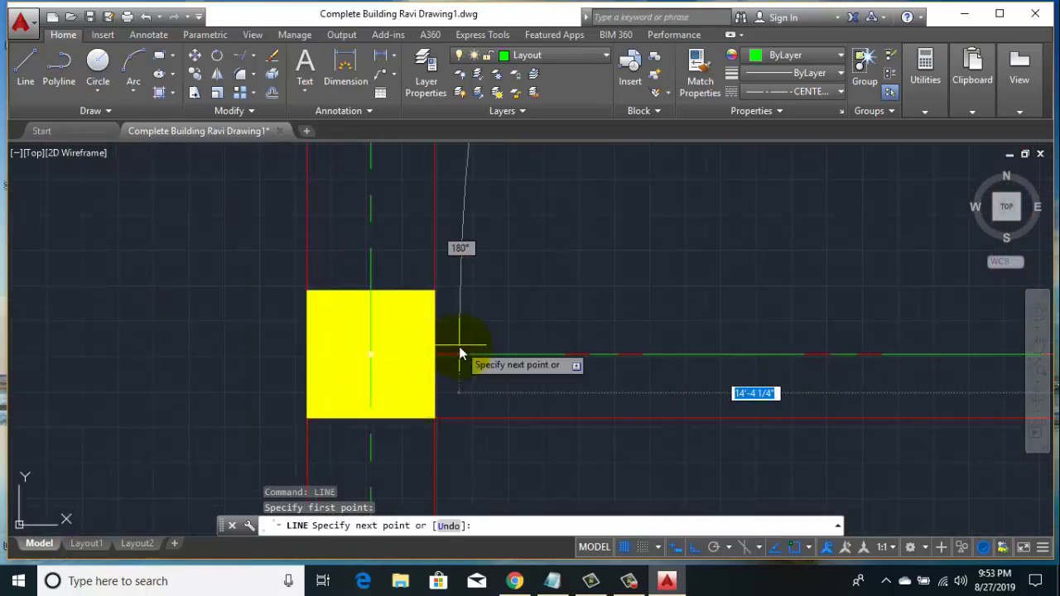
{"action": "right_click", "coordinate": [486, 230]}
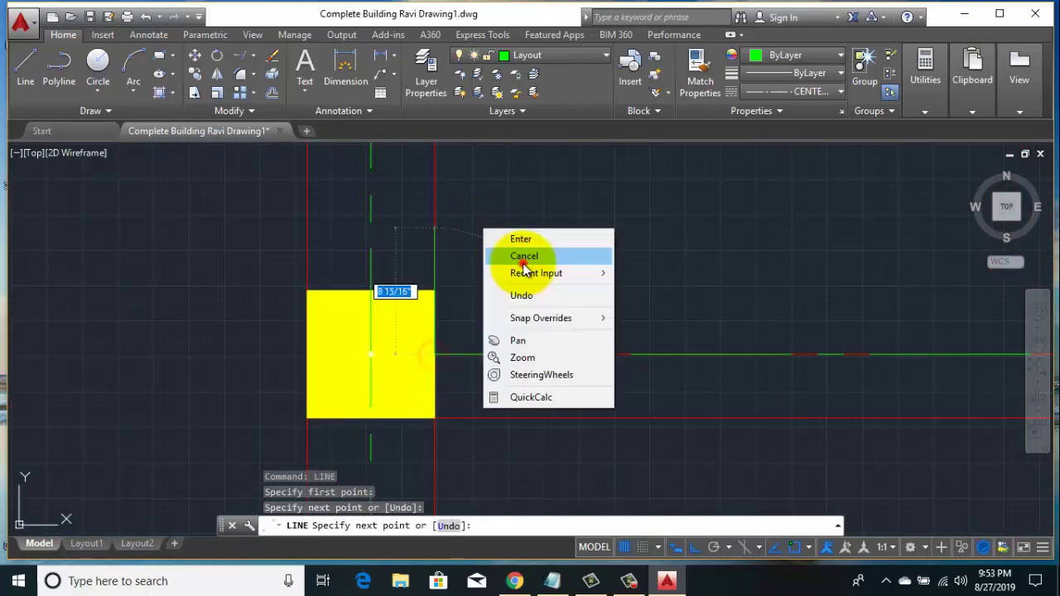
{"action": "left_click", "coordinate": [524, 254]}
- Draw a centerline from the right column at the wall junction to the left column
{"action": "scroll", "coordinate": [591, 306], "scroll_direction": "down", "scroll_amount": 5}
{"action": "scroll", "coordinate": [417, 245], "scroll_direction": "down", "scroll_amount": 2}
{"action": "right_click", "coordinate": [450, 191]}
{"action": "left_click", "coordinate": [488, 203]}
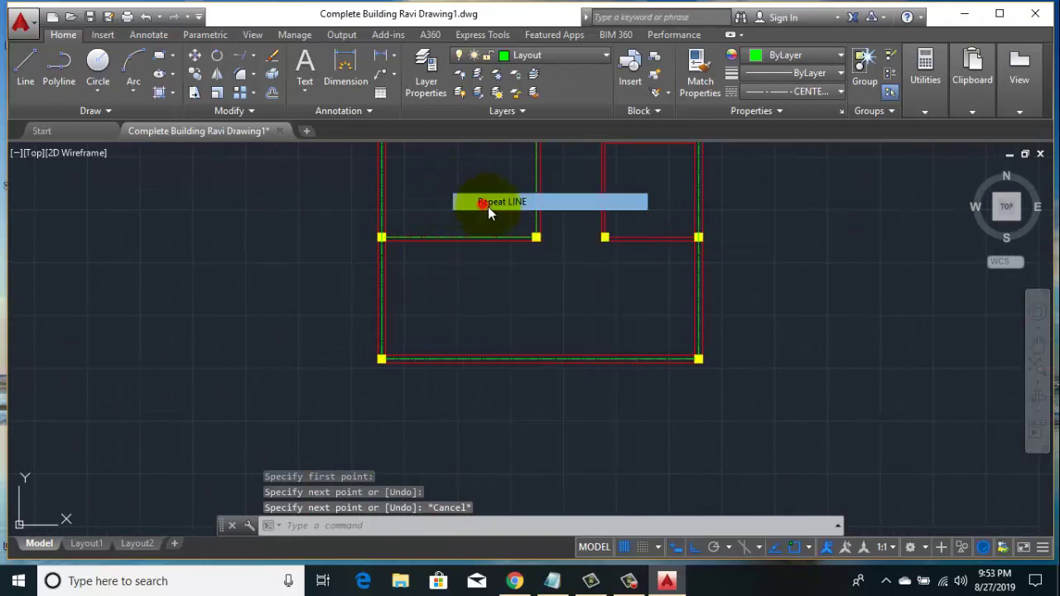
{"action": "middle_click_drag", "start_coordinate": [706, 232], "coordinate": [672, 268]}
{"action": "scroll", "coordinate": [672, 268], "scroll_direction": "up", "scroll_amount": 5}
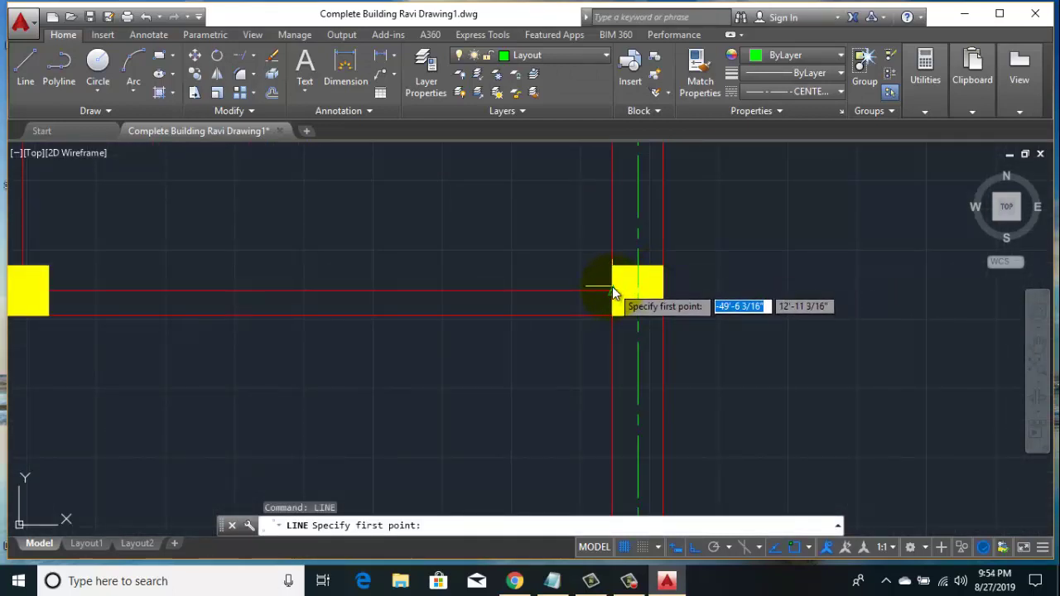
{"action": "left_click", "coordinate": [612, 291]}
{"action": "middle_click_drag", "start_coordinate": [236, 280], "coordinate": [454, 300]}
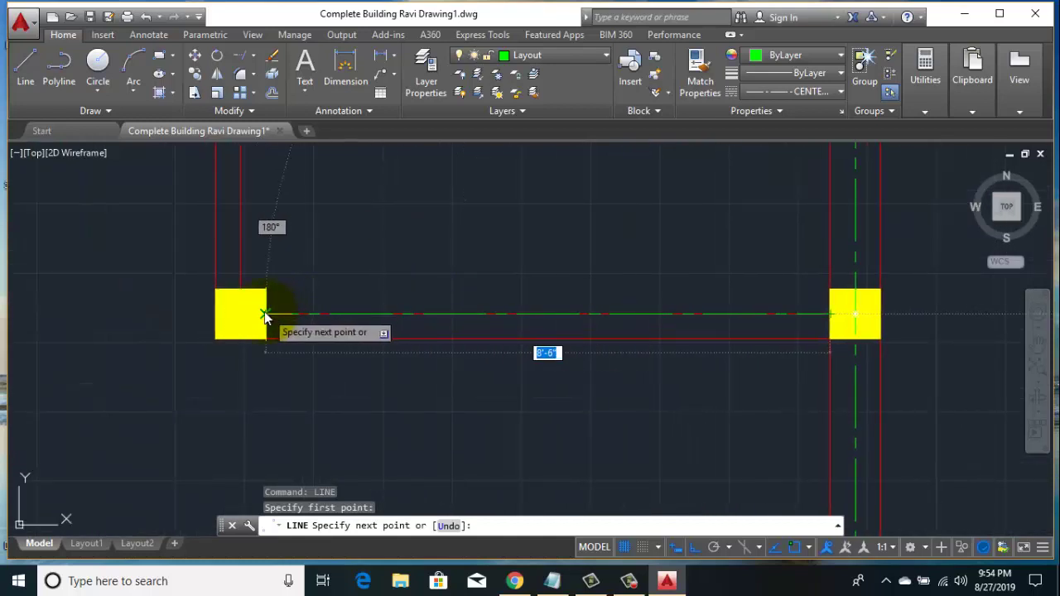
{"action": "scroll", "coordinate": [266, 311], "scroll_direction": "up", "scroll_amount": 5}
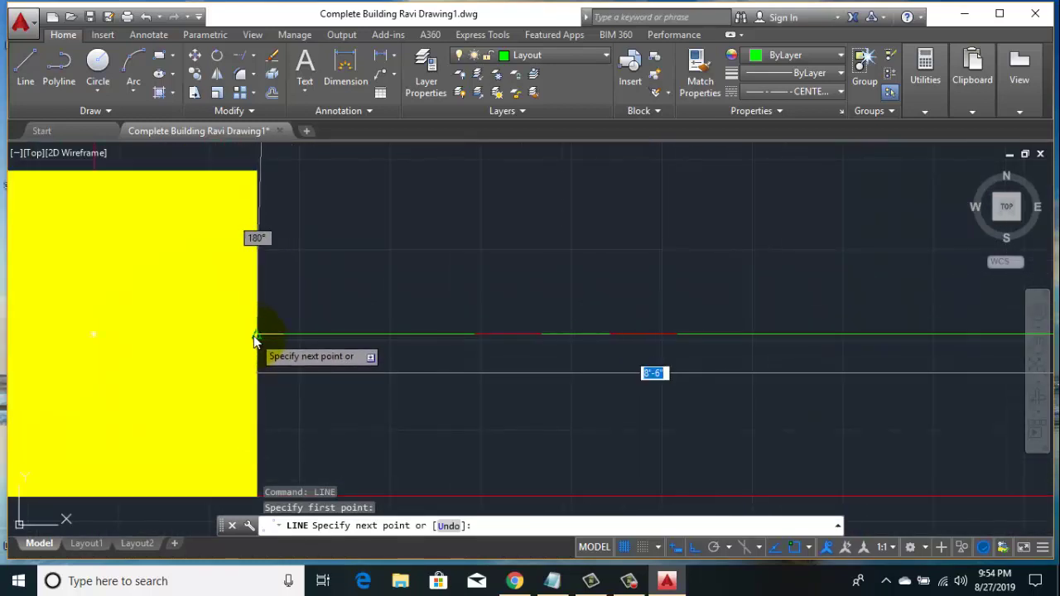
{"action": "left_click", "coordinate": [256, 335]}
{"action": "right_click", "coordinate": [293, 258]}
{"action": "left_click", "coordinate": [311, 269]}
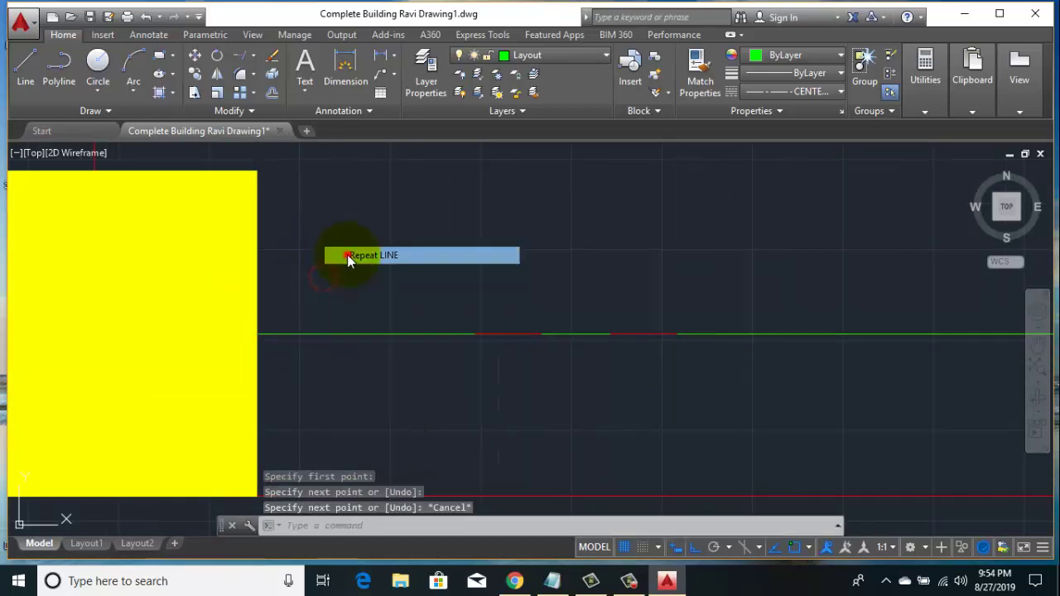
- Start a centerline at the left column, cancel it, and pan to the room-corner column
{"action": "key", "text": "Return"}
{"action": "scroll", "coordinate": [347, 268], "scroll_direction": "down", "scroll_amount": 5}
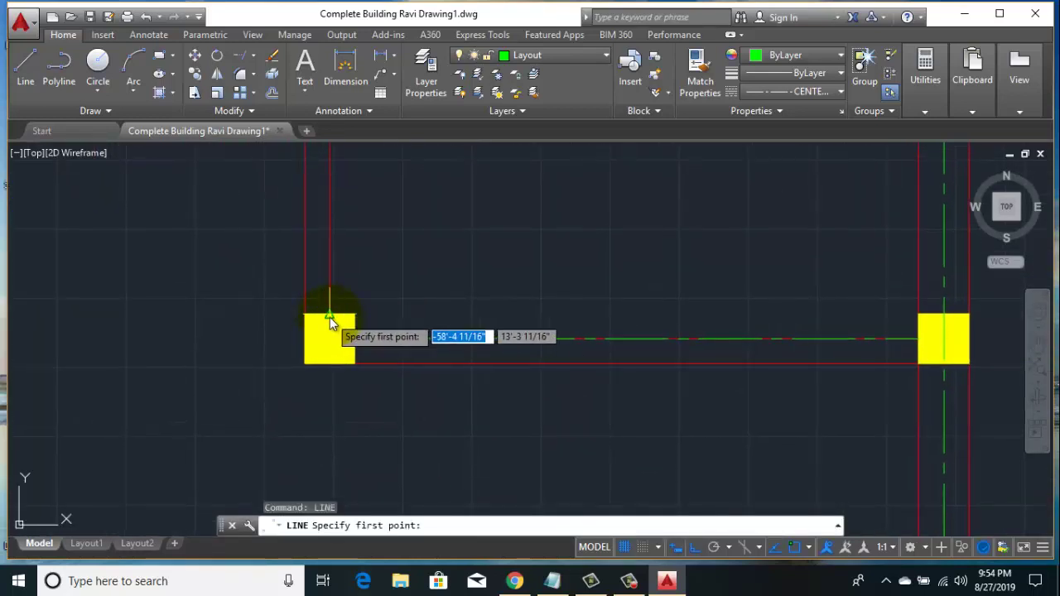
{"action": "left_click", "coordinate": [330, 317]}
{"action": "scroll", "coordinate": [348, 228], "scroll_direction": "down", "scroll_amount": 3}
{"action": "middle_click_drag", "start_coordinate": [371, 258], "coordinate": [362, 286]}
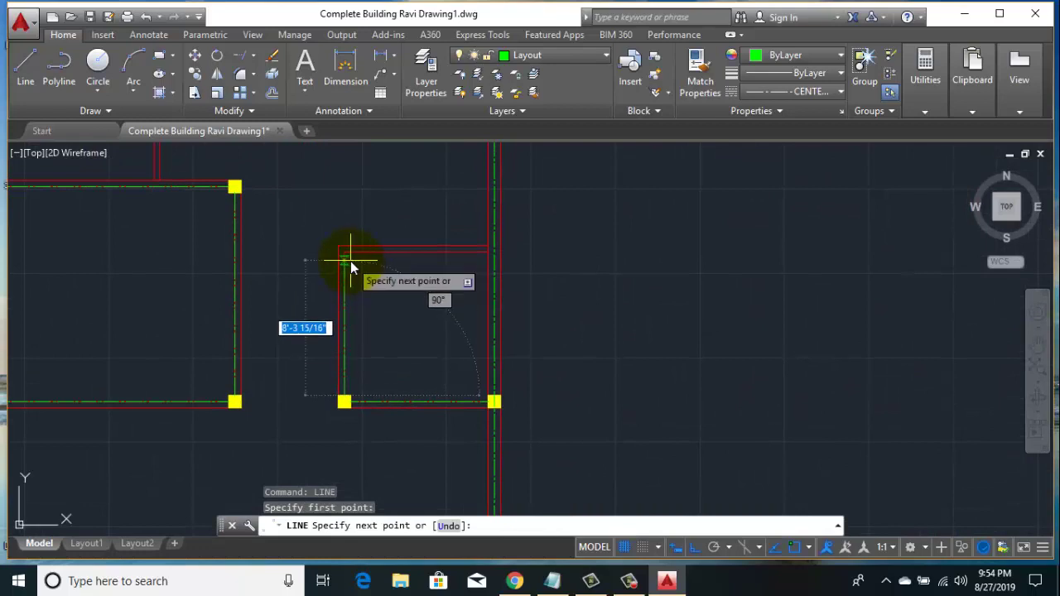
{"action": "scroll", "coordinate": [351, 258], "scroll_direction": "up", "scroll_amount": 2}
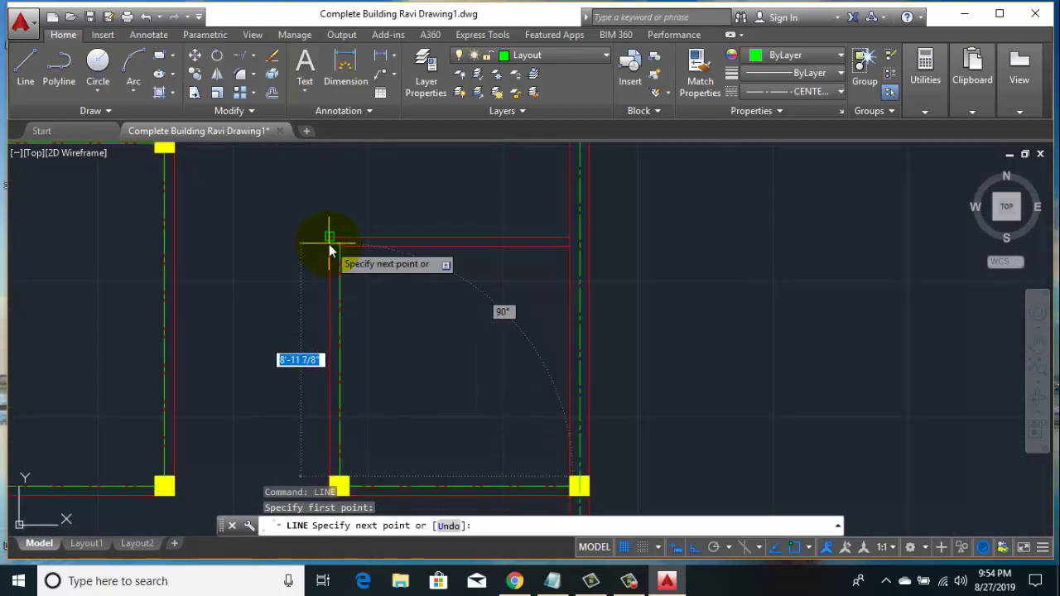
{"action": "scroll", "coordinate": [329, 244], "scroll_direction": "down", "scroll_amount": 4}
{"action": "right_click", "coordinate": [387, 272]}
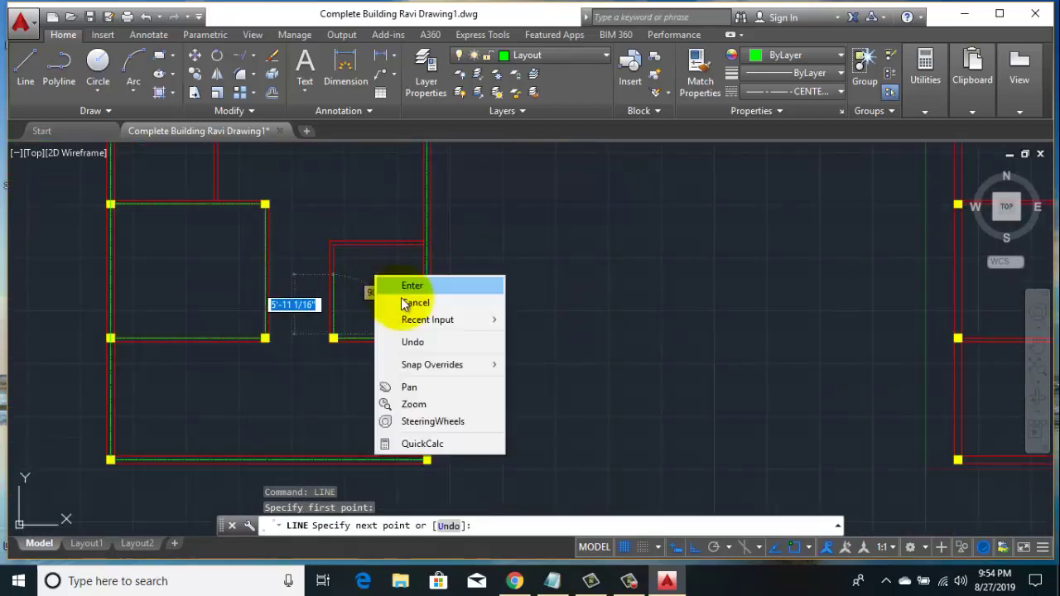
{"action": "left_click", "coordinate": [406, 300]}
{"action": "scroll", "coordinate": [405, 298], "scroll_direction": "down", "scroll_amount": 3}
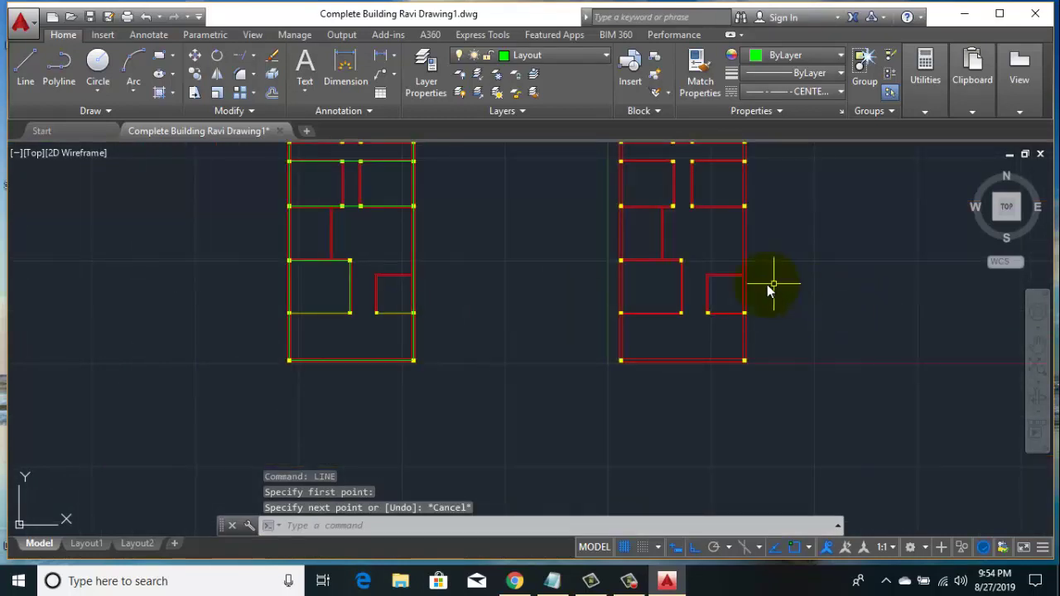
{"action": "scroll", "coordinate": [382, 282], "scroll_direction": "up", "scroll_amount": 4}
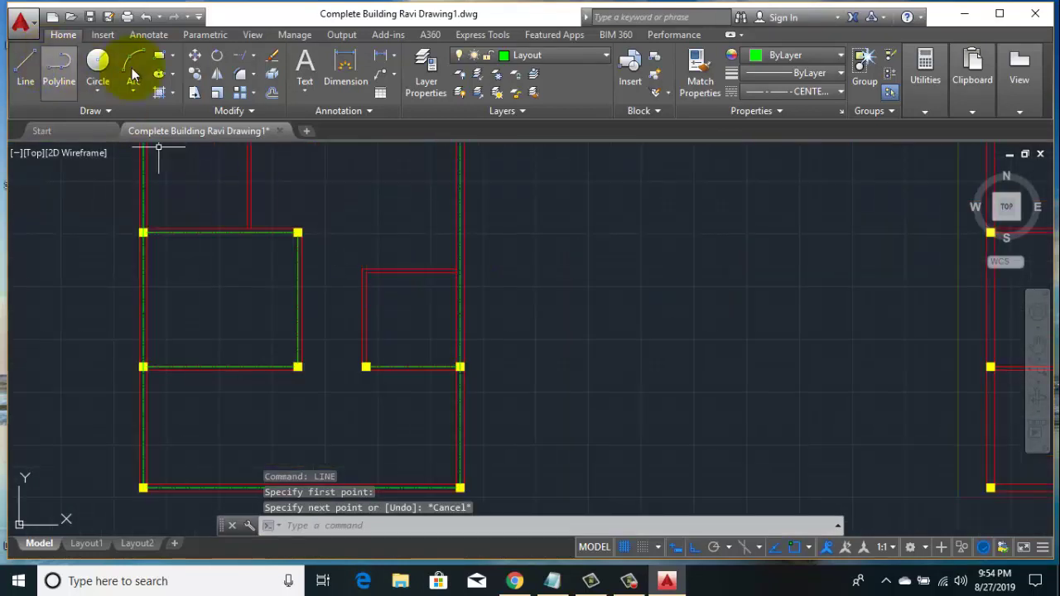
{"action": "scroll", "coordinate": [456, 223], "scroll_direction": "down", "scroll_amount": 2}
{"action": "scroll", "coordinate": [456, 325], "scroll_direction": "up", "scroll_amount": 8}
{"action": "middle_click_drag", "start_coordinate": [433, 272], "coordinate": [694, 364]}
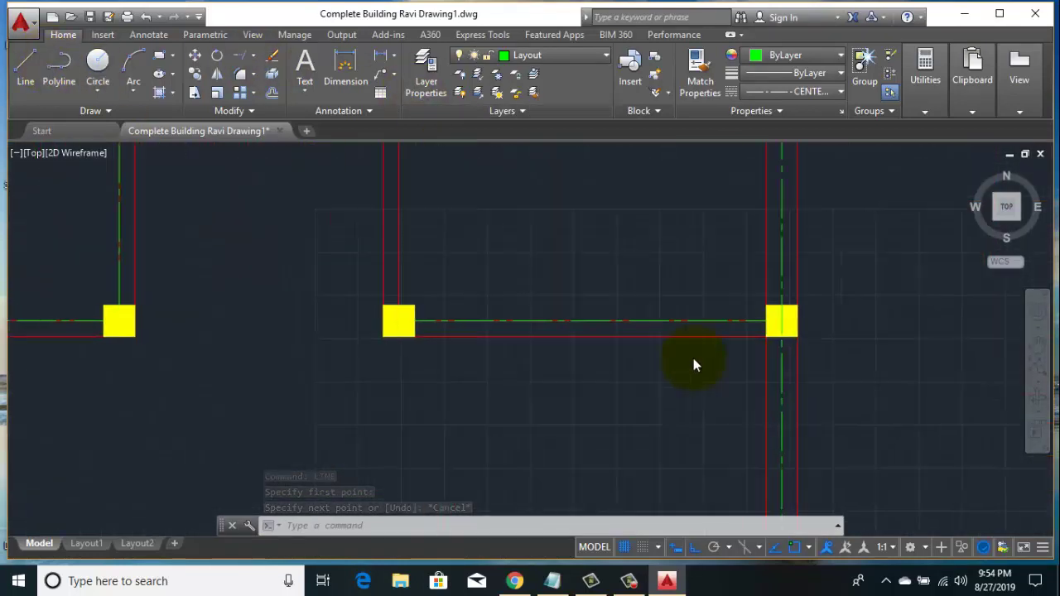
- Copy the corner column from its top-left corner to the first top corner of the small room
{"action": "scroll", "coordinate": [409, 362], "scroll_direction": "up", "scroll_amount": 2}
{"action": "left_click", "coordinate": [332, 242]}
{"action": "left_click", "coordinate": [444, 353]}
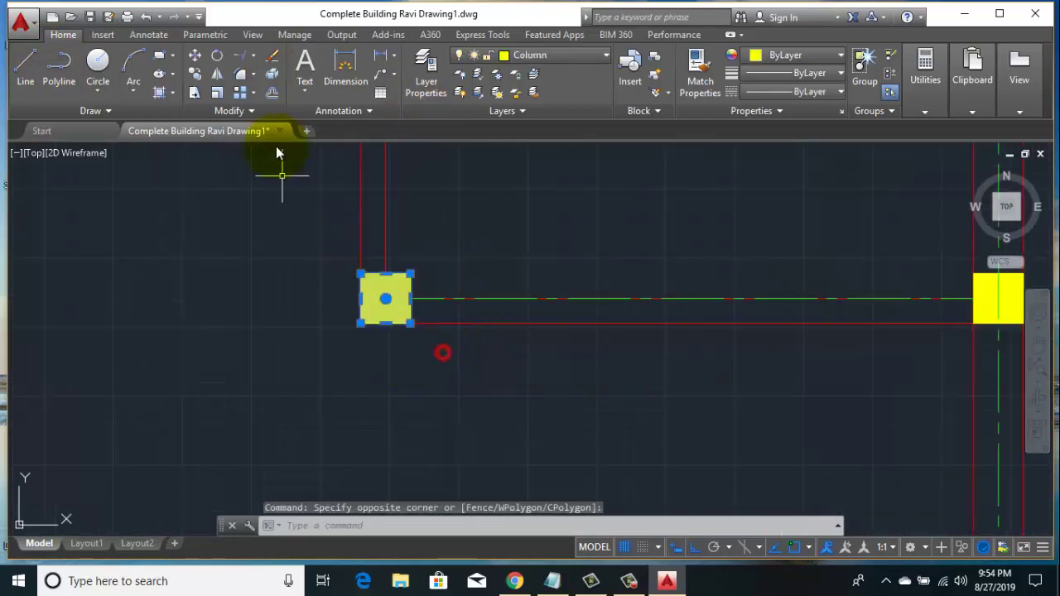
{"action": "left_click", "coordinate": [194, 73]}
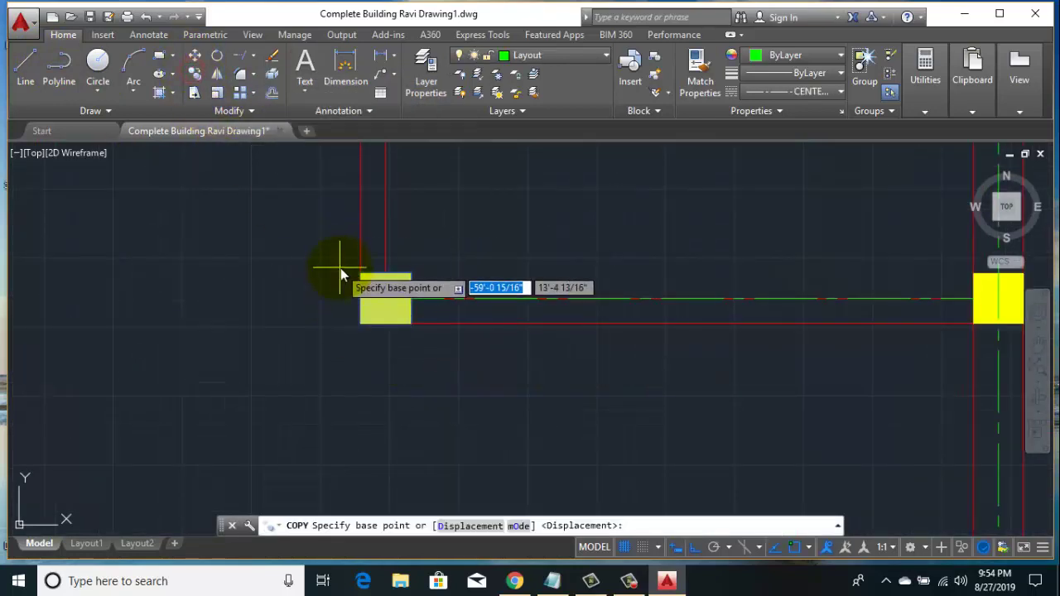
{"action": "left_click", "coordinate": [361, 274]}
{"action": "mouse_move", "coordinate": [366, 276]}
{"action": "middle_mouse_down"}
{"action": "mouse_move", "coordinate": [386, 367]}
{"action": "mouse_move", "coordinate": [378, 237]}
{"action": "mouse_move", "coordinate": [389, 289]}
{"action": "middle_mouse_up"}
{"action": "scroll", "coordinate": [389, 289], "scroll_direction": "up", "scroll_amount": 2}
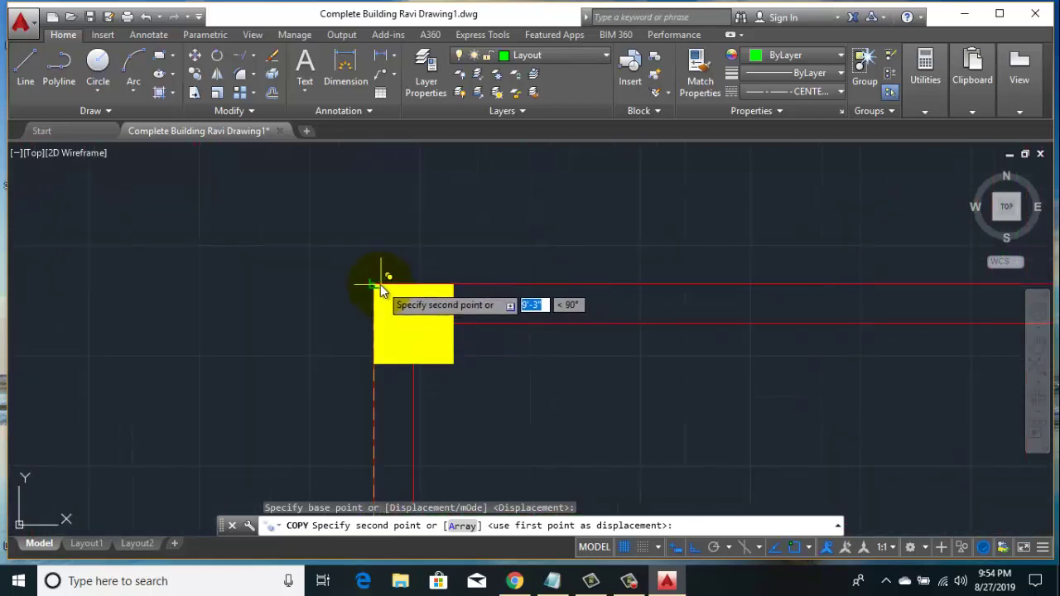
{"action": "left_click", "coordinate": [376, 282]}
- Turn Ortho off, place a second column copy at the other top corner, and end copying
{"action": "scroll", "coordinate": [375, 296], "scroll_direction": "down", "scroll_amount": 4}
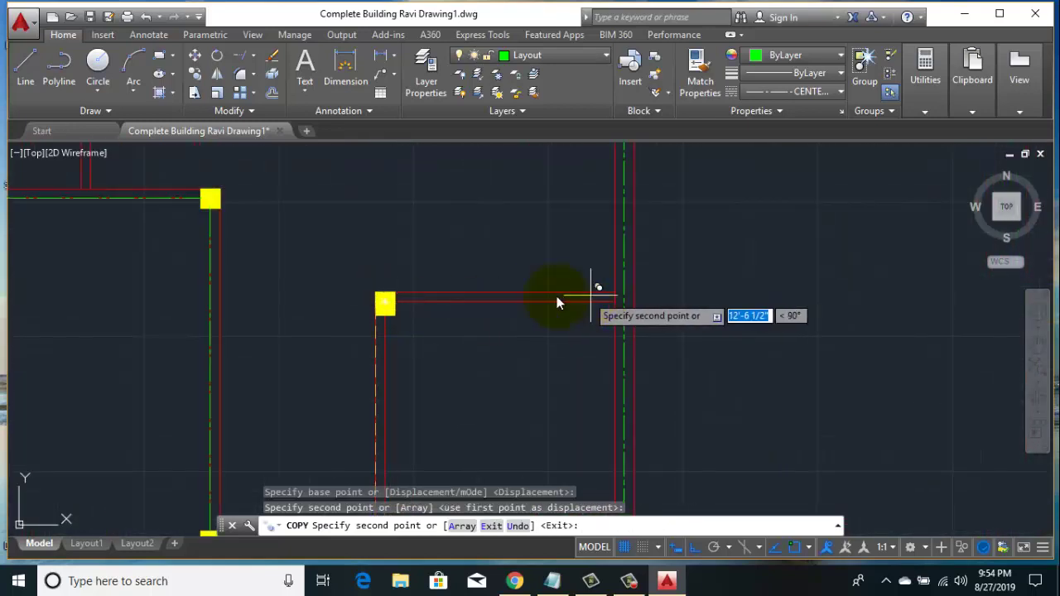
{"action": "middle_click_drag", "start_coordinate": [561, 300], "coordinate": [403, 264]}
{"action": "left_click", "coordinate": [696, 547]}
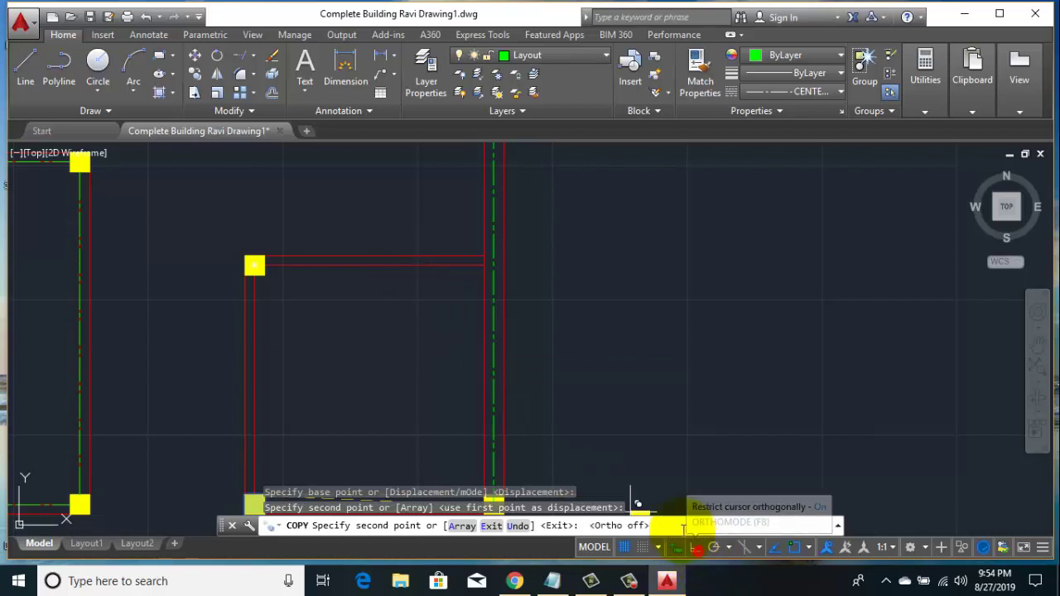
{"action": "scroll", "coordinate": [489, 248], "scroll_direction": "up", "scroll_amount": 5}
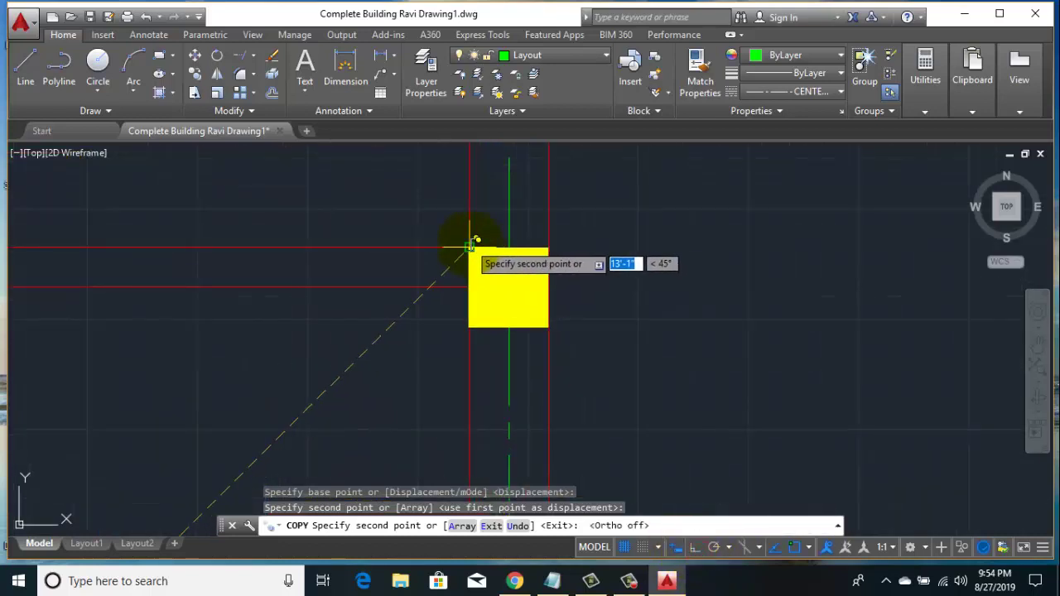
{"action": "left_click", "coordinate": [461, 232]}
{"action": "scroll", "coordinate": [552, 326], "scroll_direction": "down", "scroll_amount": 5}
{"action": "scroll", "coordinate": [552, 326], "scroll_direction": "down", "scroll_amount": 2}
{"action": "middle_click_drag", "start_coordinate": [552, 326], "coordinate": [504, 250]}
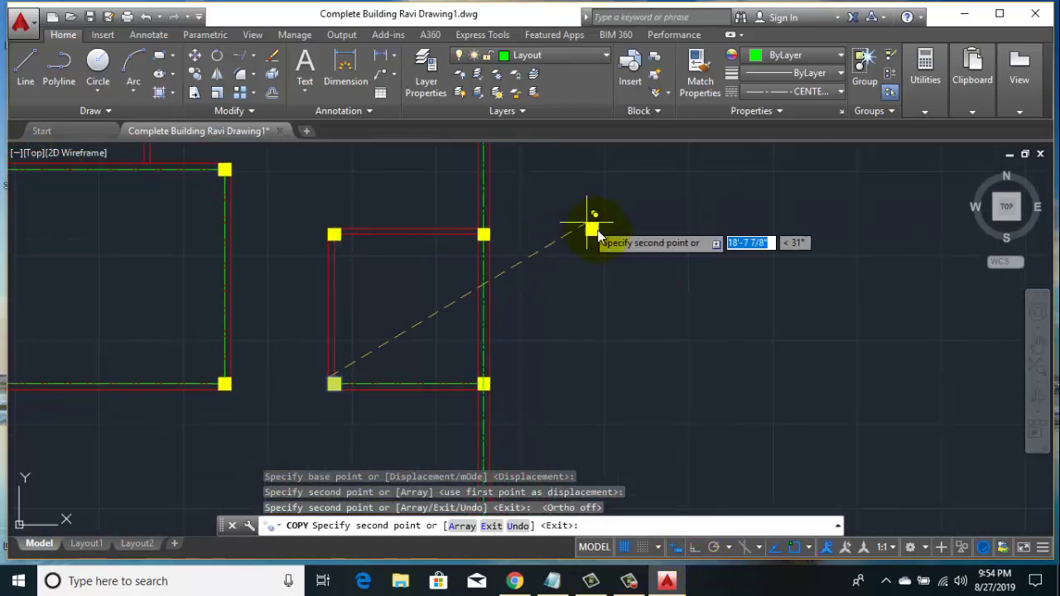
{"action": "right_click", "coordinate": [591, 226]}
{"action": "left_click", "coordinate": [625, 253]}
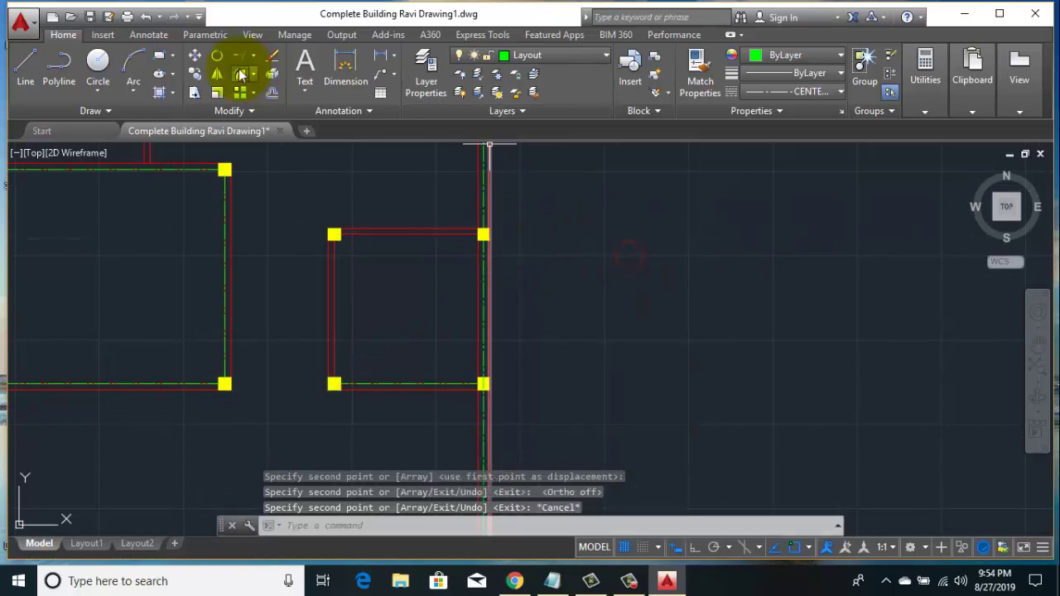
- Draw the first green centerline between two column centres of the small room
{"action": "left_click", "coordinate": [26, 67]}
{"action": "scroll", "coordinate": [515, 239], "scroll_direction": "up", "scroll_amount": 3}
{"action": "scroll", "coordinate": [440, 233], "scroll_direction": "up", "scroll_amount": 2}
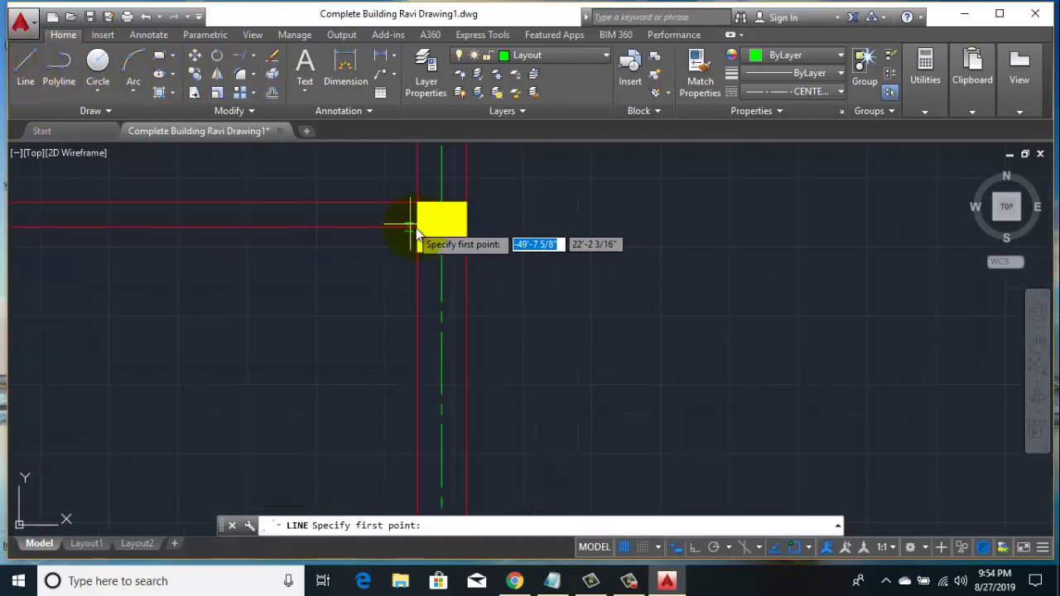
{"action": "left_click", "coordinate": [419, 229]}
{"action": "middle_click_drag", "start_coordinate": [419, 229], "coordinate": [550, 249]}
{"action": "scroll", "coordinate": [304, 269], "scroll_direction": "down", "scroll_amount": 1}
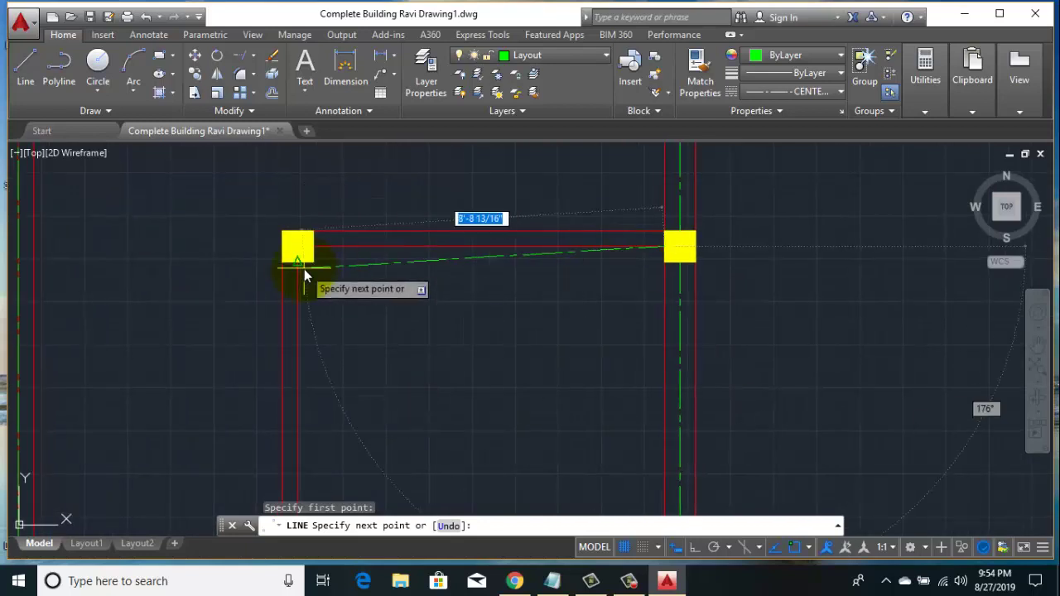
{"action": "scroll", "coordinate": [314, 248], "scroll_direction": "up", "scroll_amount": 3}
{"action": "scroll", "coordinate": [314, 248], "scroll_direction": "up", "scroll_amount": 2}
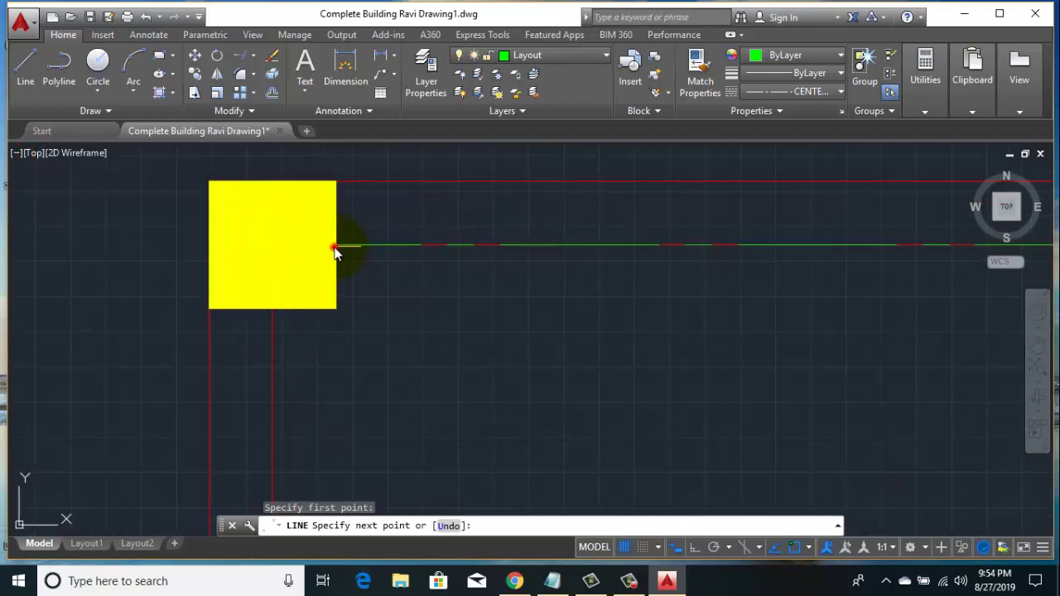
{"action": "right_click", "coordinate": [358, 207]}
{"action": "left_click", "coordinate": [373, 219]}
- With ortho back on, draw a vertical centerline between the column centres
{"action": "scroll", "coordinate": [378, 229], "scroll_direction": "down", "scroll_amount": 3}
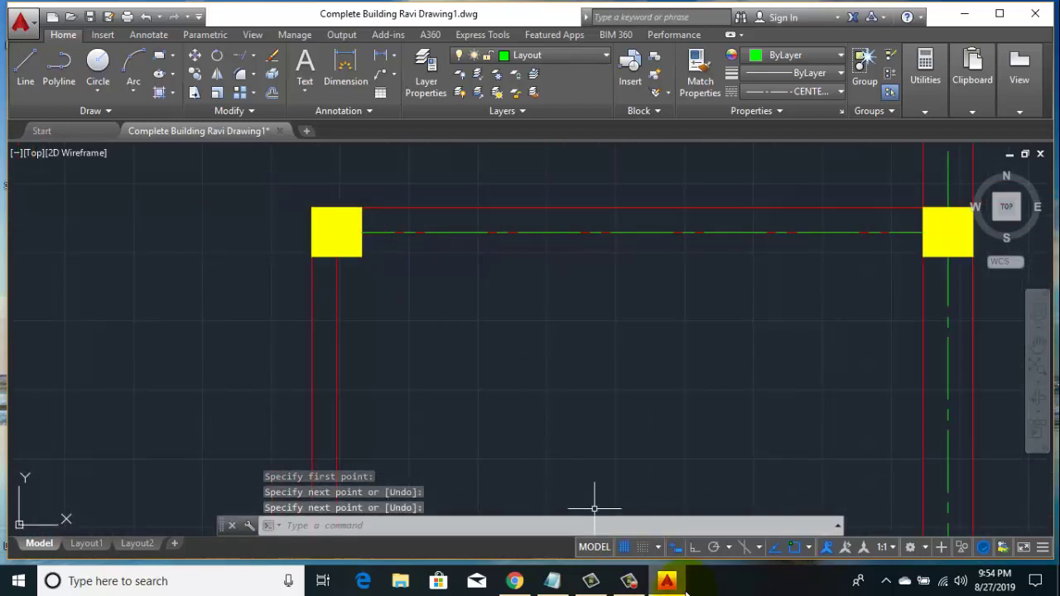
{"action": "left_click", "coordinate": [694, 547]}
{"action": "right_click", "coordinate": [589, 334]}
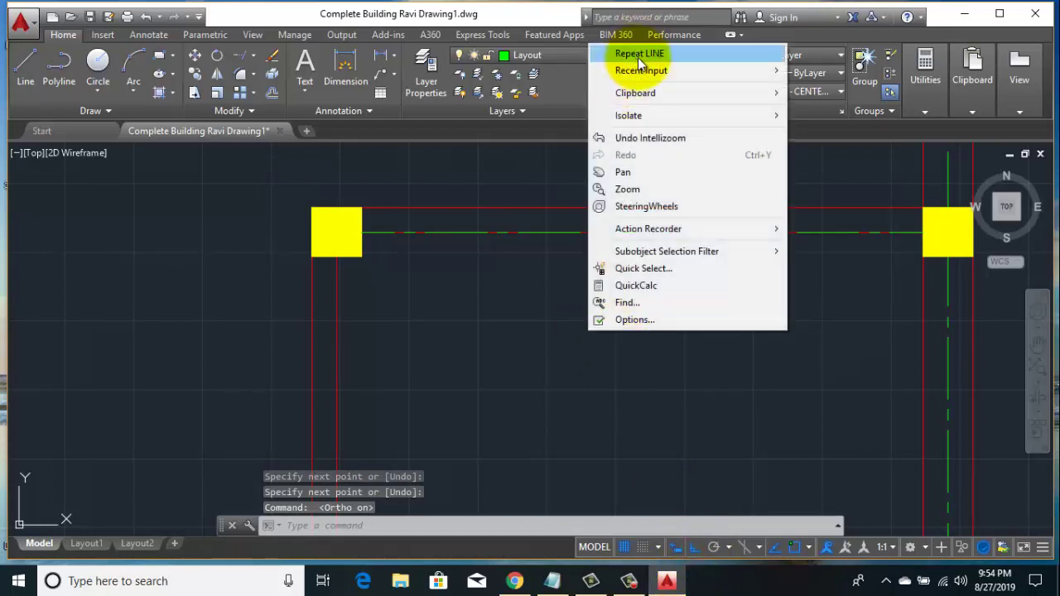
{"action": "left_click", "coordinate": [638, 54]}
{"action": "left_click", "coordinate": [337, 262]}
{"action": "scroll", "coordinate": [356, 389], "scroll_direction": "down", "scroll_amount": 3}
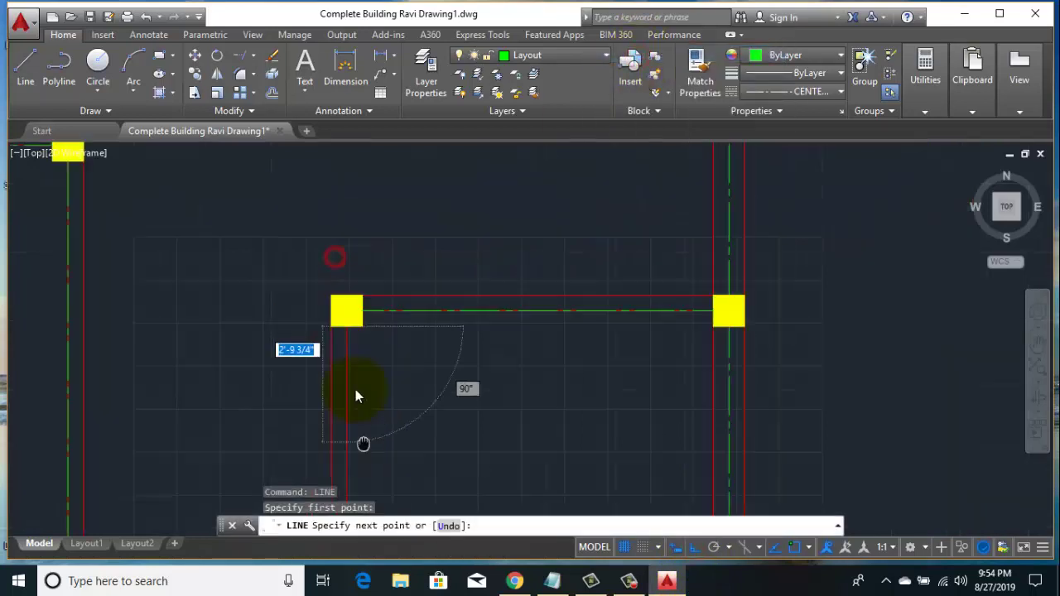
{"action": "scroll", "coordinate": [338, 348], "scroll_direction": "down", "scroll_amount": 2}
{"action": "scroll", "coordinate": [338, 406], "scroll_direction": "up", "scroll_amount": 5}
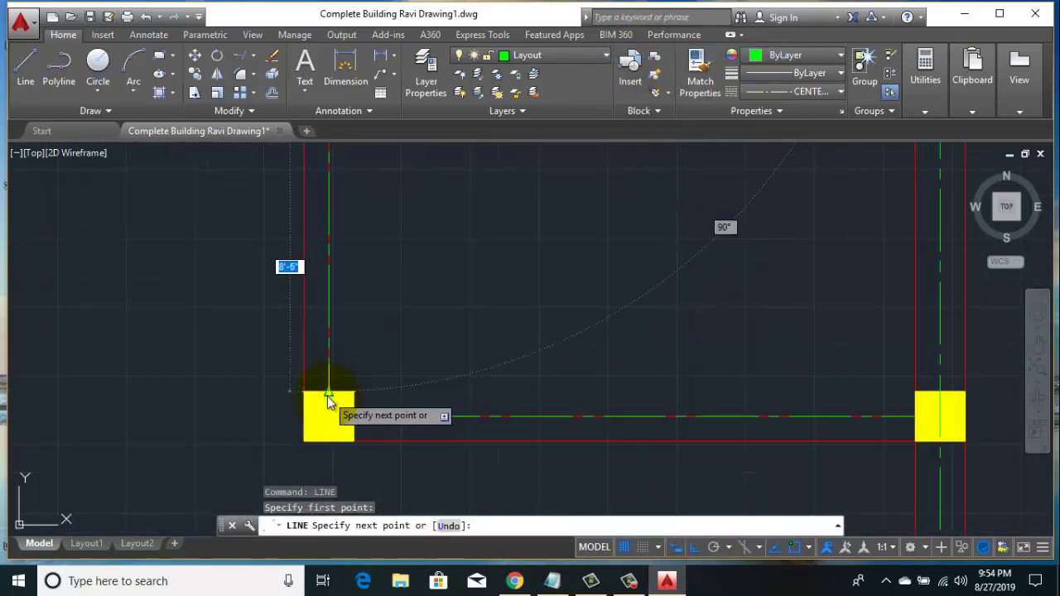
{"action": "left_click", "coordinate": [329, 394]}
{"action": "scroll", "coordinate": [348, 400], "scroll_direction": "down", "scroll_amount": 2}
{"action": "scroll", "coordinate": [372, 403], "scroll_direction": "down", "scroll_amount": 2}
{"action": "key", "text": "Return"}
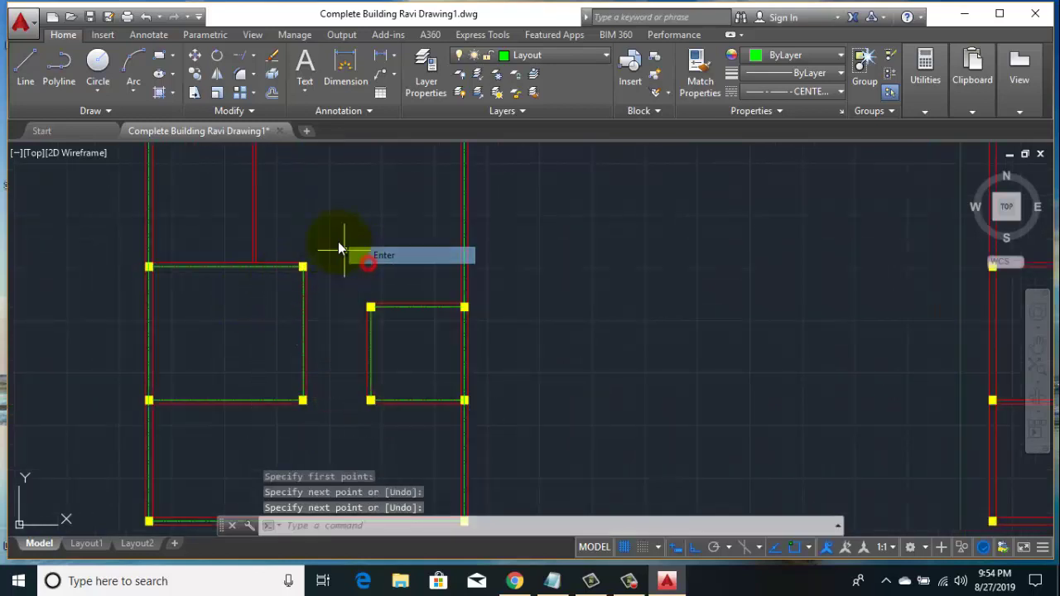
- Draw another vertical centerline through the columns along the next wall
{"action": "middle_click_drag", "start_coordinate": [343, 244], "coordinate": [372, 301]}
{"action": "right_click", "coordinate": [246, 206]}
{"action": "left_click", "coordinate": [272, 208]}
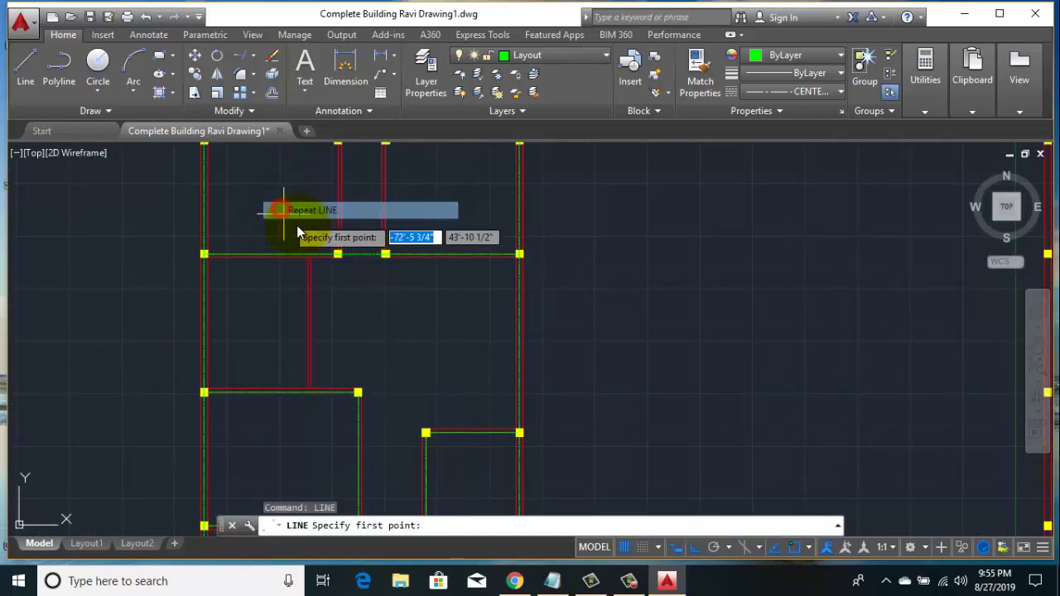
{"action": "middle_click_drag", "start_coordinate": [297, 226], "coordinate": [316, 330]}
{"action": "scroll", "coordinate": [340, 264], "scroll_direction": "up", "scroll_amount": 6}
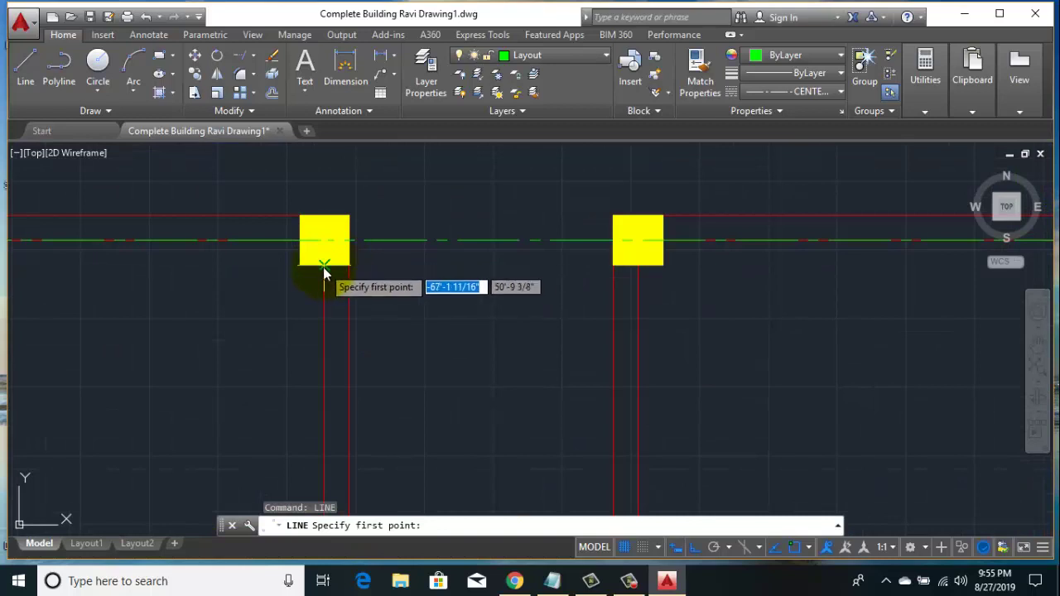
{"action": "left_click", "coordinate": [323, 267]}
{"action": "scroll", "coordinate": [336, 408], "scroll_direction": "down", "scroll_amount": 5}
{"action": "scroll", "coordinate": [323, 330], "scroll_direction": "up", "scroll_amount": 1}
{"action": "scroll", "coordinate": [321, 365], "scroll_direction": "up", "scroll_amount": 3}
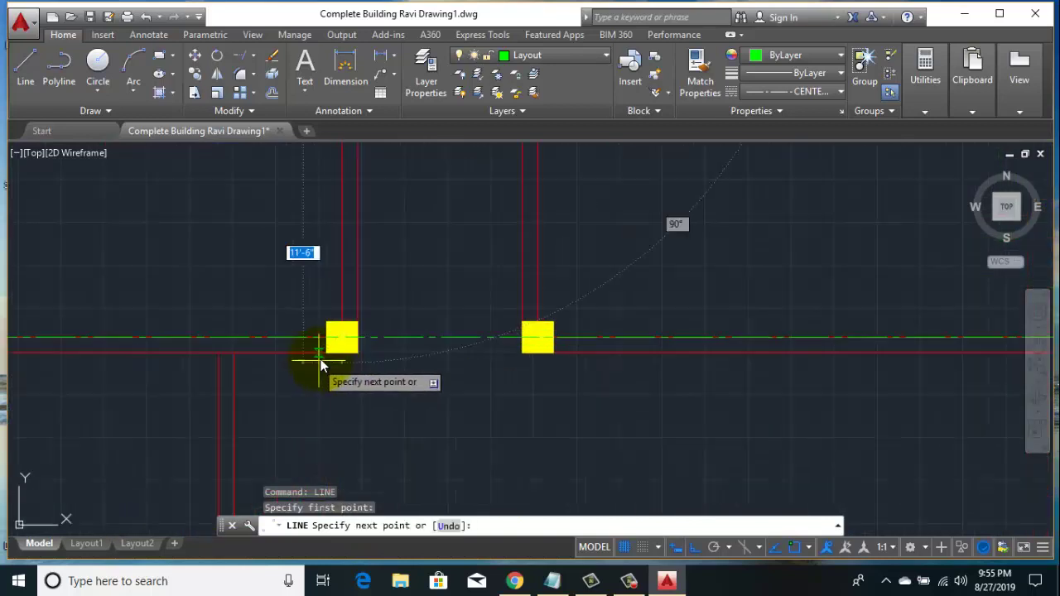
{"action": "scroll", "coordinate": [323, 364], "scroll_direction": "up", "scroll_amount": 2}
{"action": "left_click", "coordinate": [352, 307]}
{"action": "right_click", "coordinate": [497, 223]}
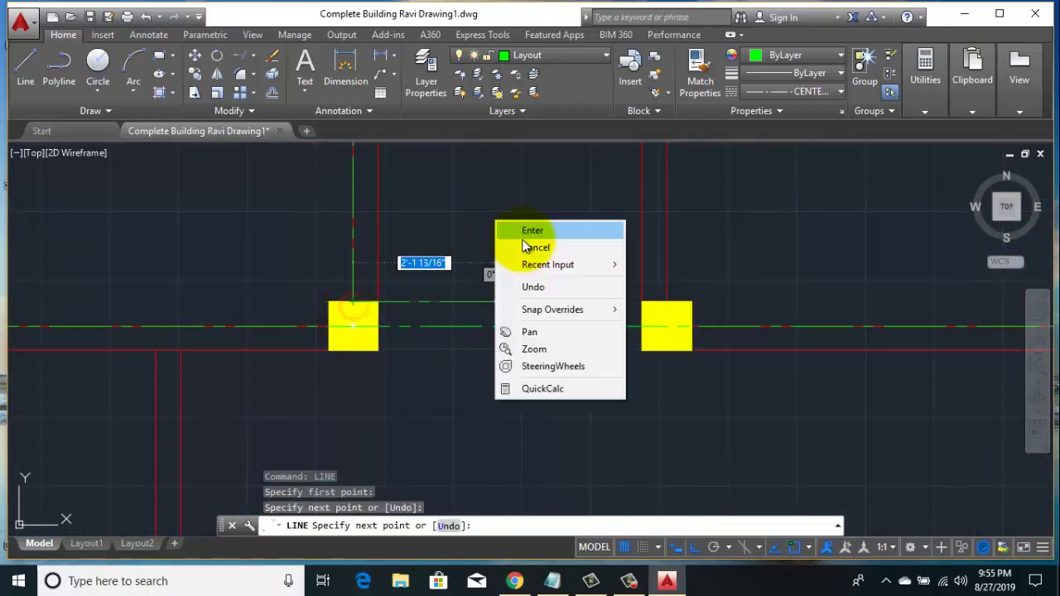
{"action": "left_click", "coordinate": [531, 248]}
- Draw the last centerline starting from the middle column, completing the grid outline
{"action": "scroll", "coordinate": [515, 369], "scroll_direction": "down", "scroll_amount": 5}
{"action": "right_click", "coordinate": [582, 225]}
{"action": "left_click", "coordinate": [620, 233]}
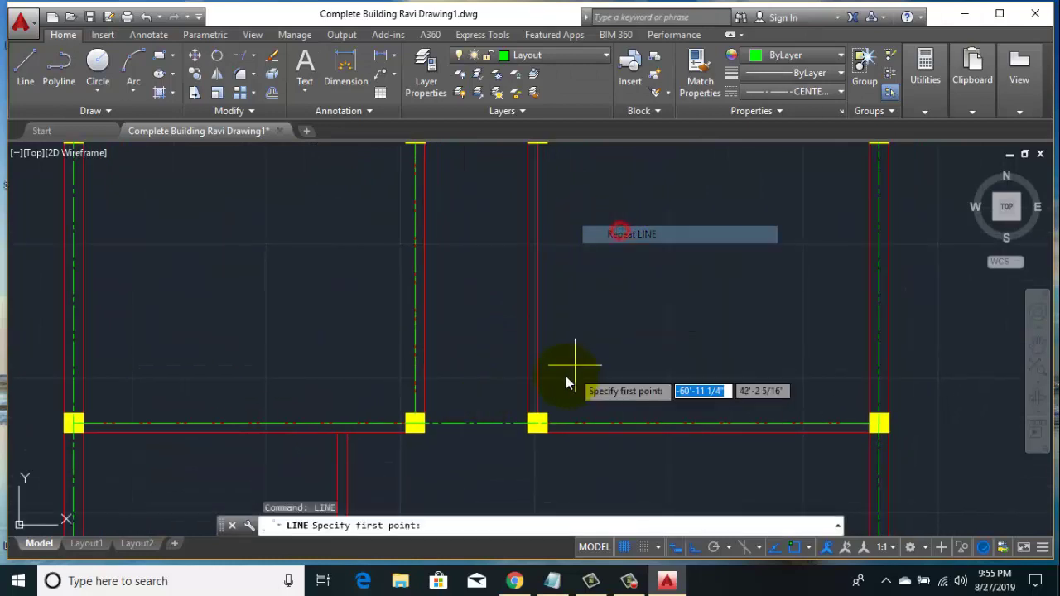
{"action": "left_click", "coordinate": [537, 421]}
{"action": "scroll", "coordinate": [552, 351], "scroll_direction": "down", "scroll_amount": 2}
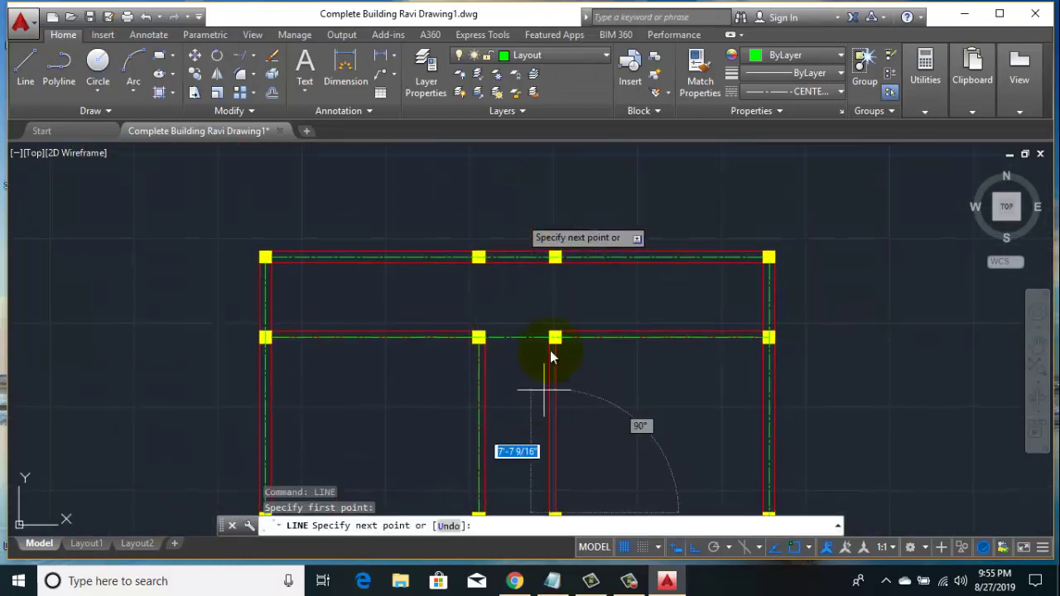
{"action": "scroll", "coordinate": [525, 310], "scroll_direction": "up", "scroll_amount": 3}
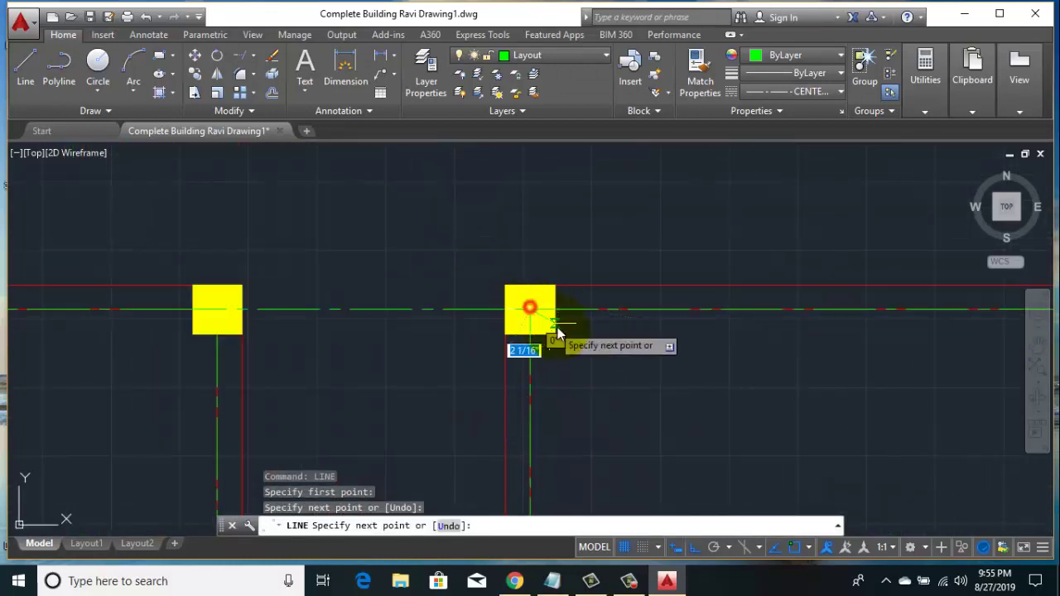
{"action": "scroll", "coordinate": [557, 327], "scroll_direction": "down", "scroll_amount": 3}
{"action": "right_click", "coordinate": [621, 317]}
{"action": "left_click", "coordinate": [622, 317]}
{"action": "scroll", "coordinate": [584, 302], "scroll_direction": "down", "scroll_amount": 3}
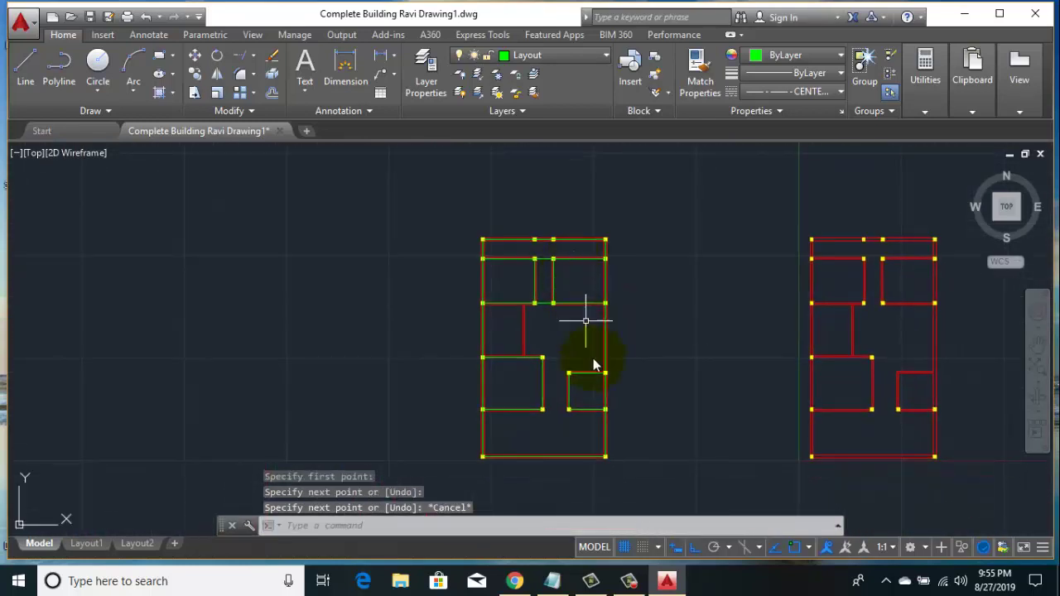
{"action": "scroll", "coordinate": [583, 425], "scroll_direction": "up", "scroll_amount": 2}
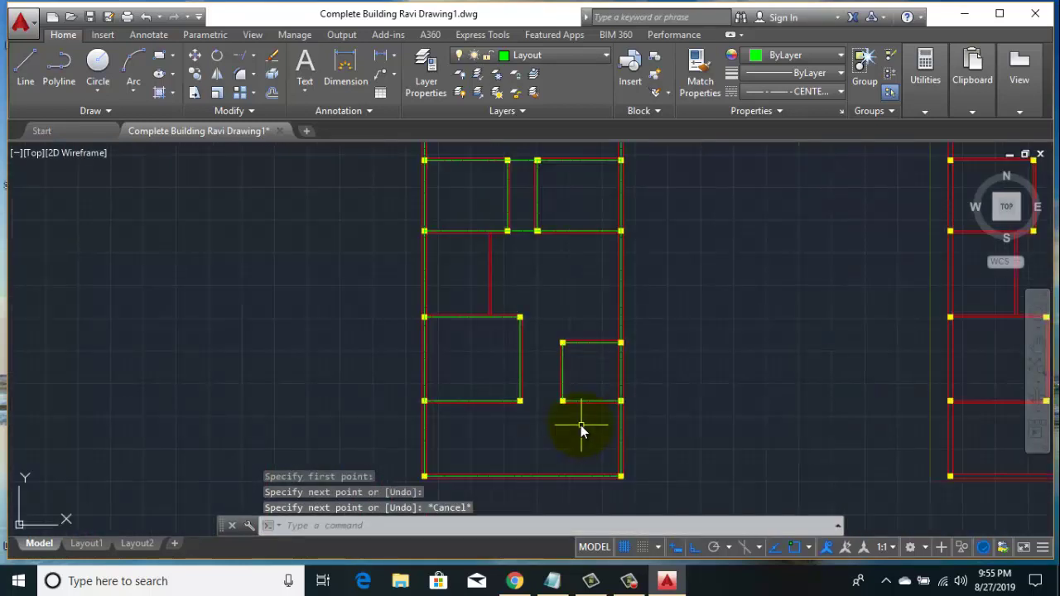
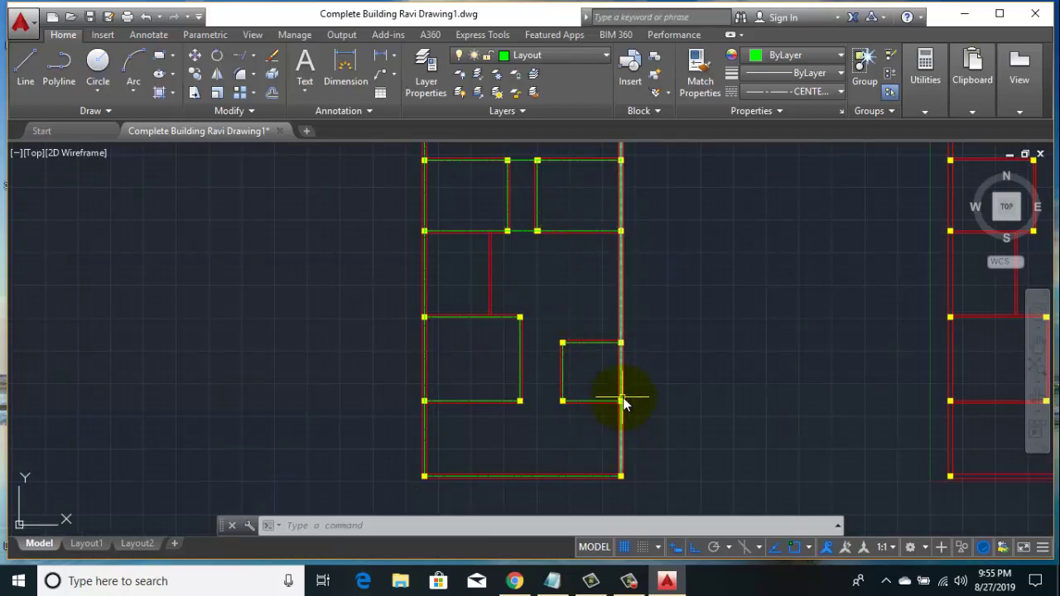
- Offset the plan's top wall line 5' outward
{"action": "scroll", "coordinate": [621, 414], "scroll_direction": "up", "scroll_amount": 5}
{"action": "scroll", "coordinate": [619, 426], "scroll_direction": "up", "scroll_amount": 2}
{"action": "scroll", "coordinate": [617, 422], "scroll_direction": "down", "scroll_amount": 2}
{"action": "scroll", "coordinate": [617, 420], "scroll_direction": "down", "scroll_amount": 5}
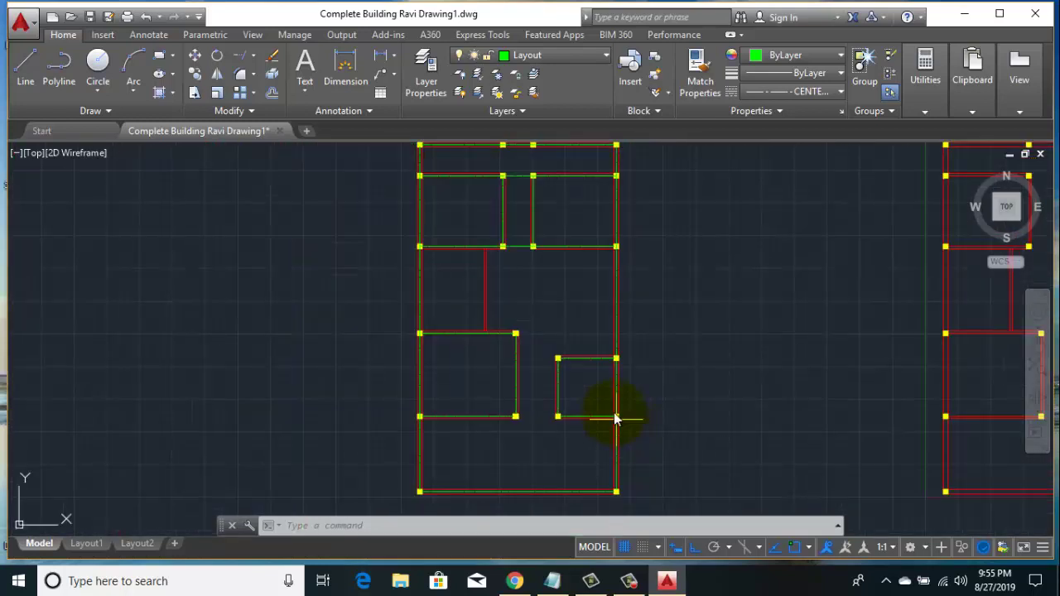
{"action": "middle_click_drag", "start_coordinate": [485, 320], "coordinate": [507, 386]}
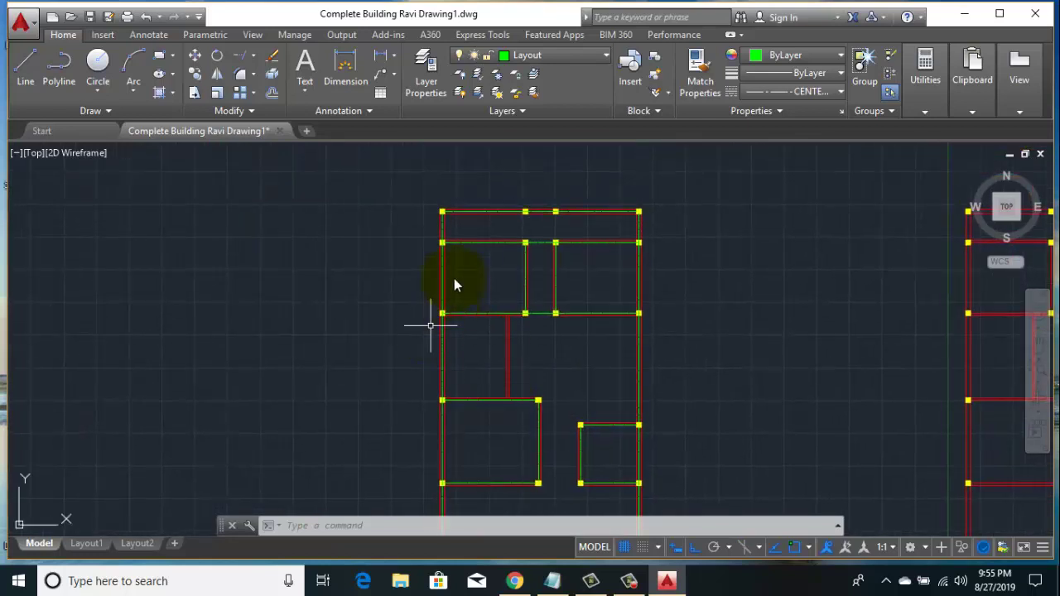
{"action": "scroll", "coordinate": [473, 207], "scroll_direction": "up", "scroll_amount": 2}
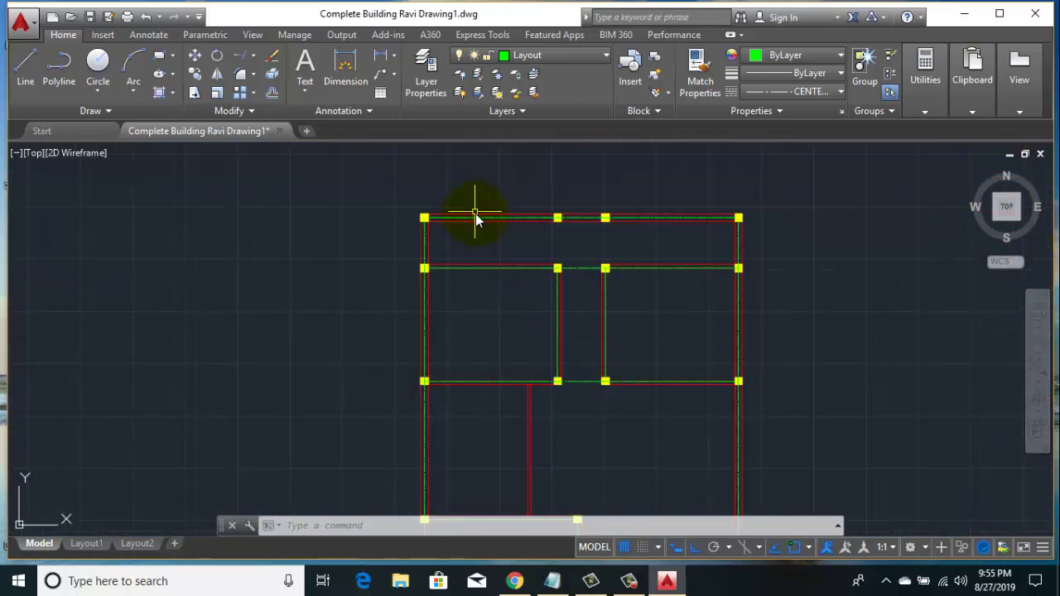
{"action": "scroll", "coordinate": [475, 214], "scroll_direction": "up", "scroll_amount": 2}
{"action": "scroll", "coordinate": [482, 217], "scroll_direction": "up", "scroll_amount": 2}
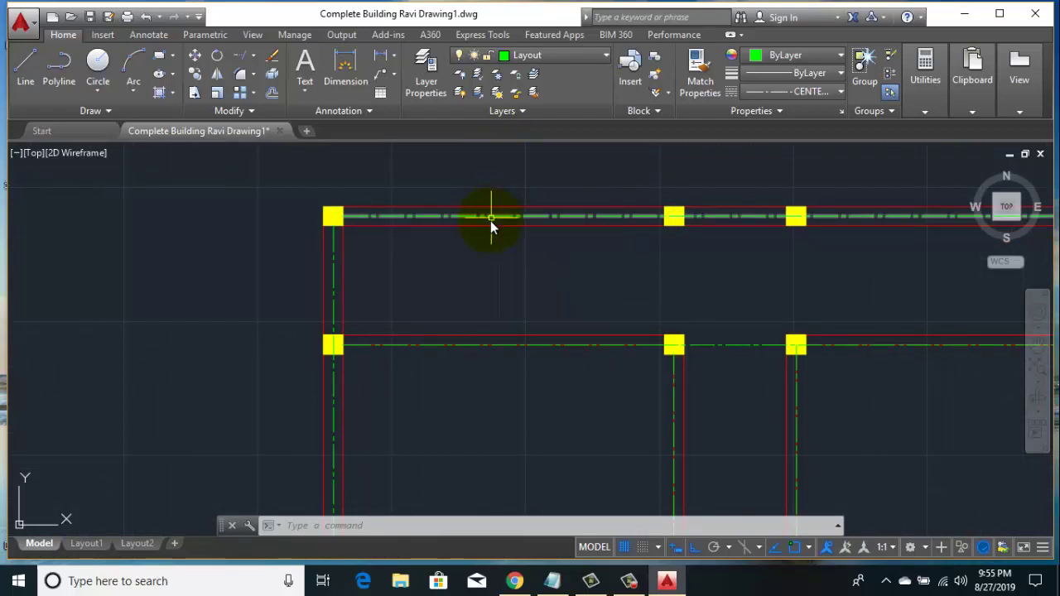
{"action": "mouse_move", "coordinate": [479, 267]}
{"action": "middle_mouse_down"}
{"action": "mouse_move", "coordinate": [350, 346]}
{"action": "mouse_move", "coordinate": [290, 359]}
{"action": "middle_mouse_up"}
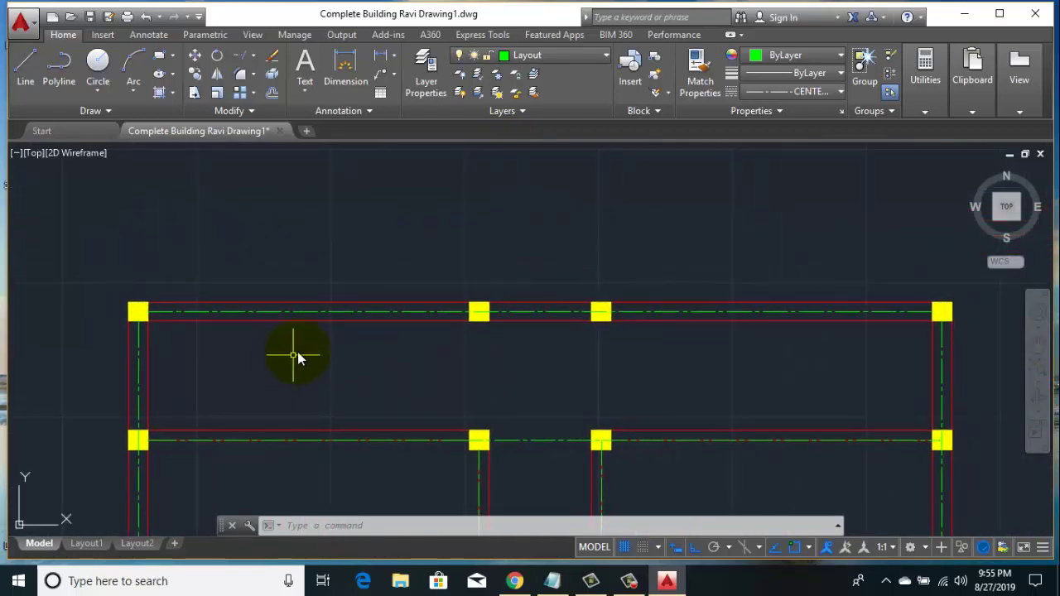
{"action": "left_click", "coordinate": [330, 302]}
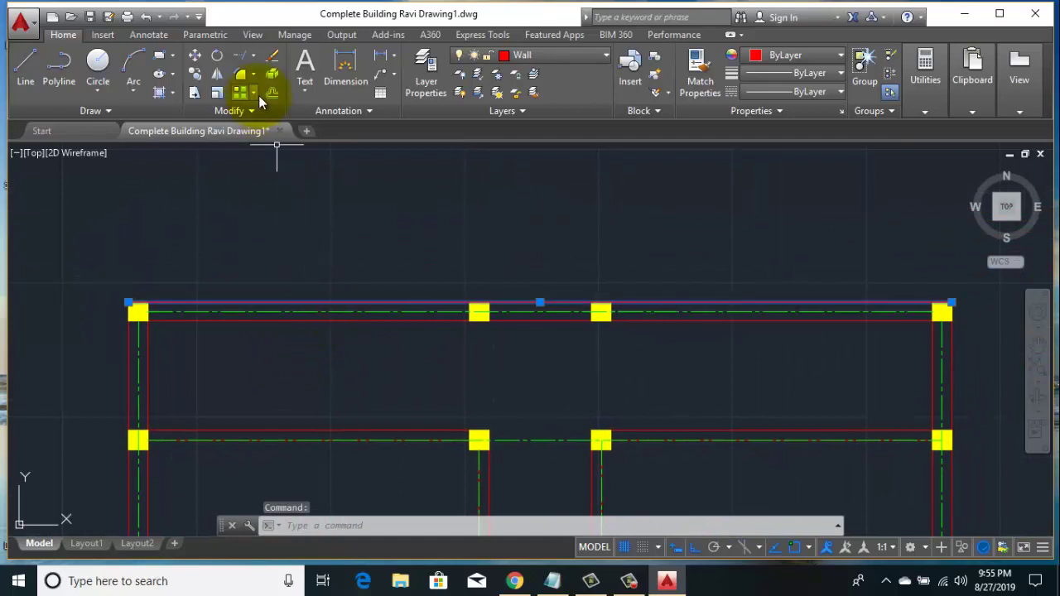
{"action": "left_click", "coordinate": [279, 94]}
{"action": "scroll", "coordinate": [377, 419], "scroll_direction": "down", "scroll_amount": 3}
{"action": "left_click", "coordinate": [372, 434]}
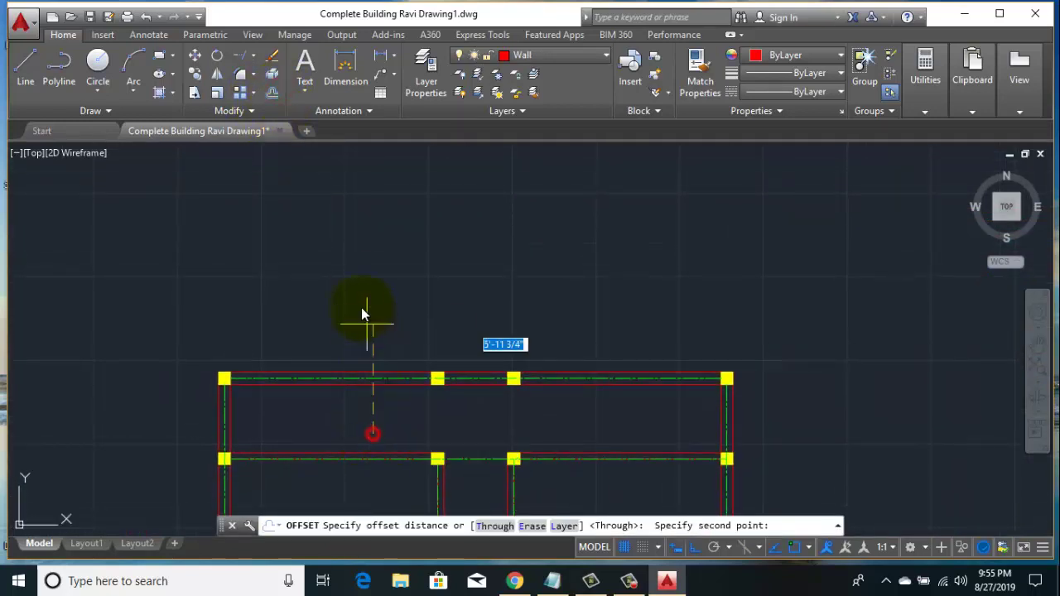
{"action": "type", "text": "5'"}
{"action": "key", "text": "Return"}
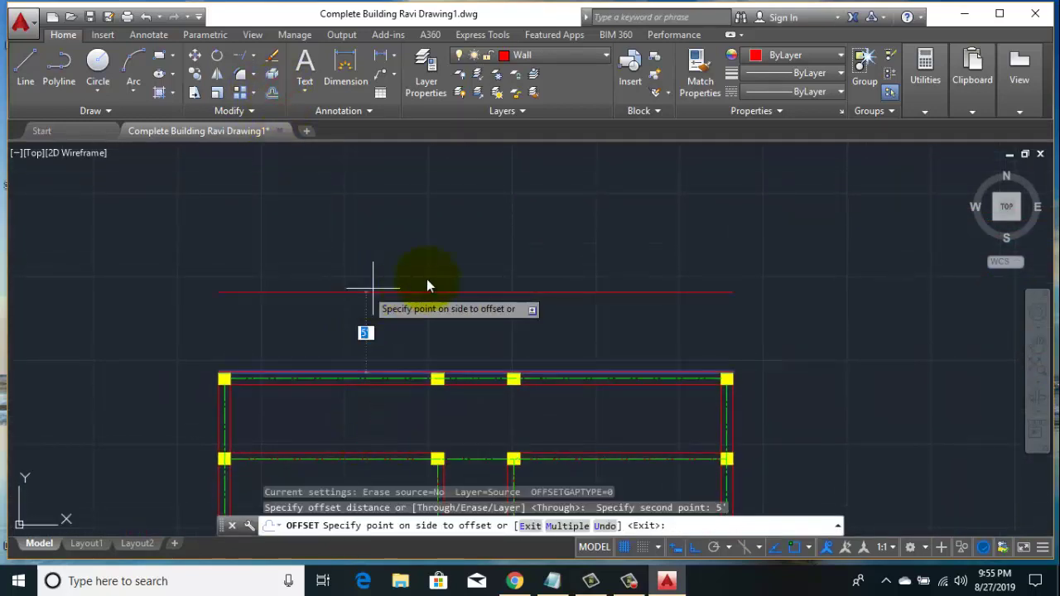
{"action": "left_click", "coordinate": [427, 274]}
- Offset the left, bottom and right walls 5' outward, then end the offset command
{"action": "scroll", "coordinate": [403, 261], "scroll_direction": "down", "scroll_amount": 2}
{"action": "scroll", "coordinate": [346, 352], "scroll_direction": "up", "scroll_amount": 3}
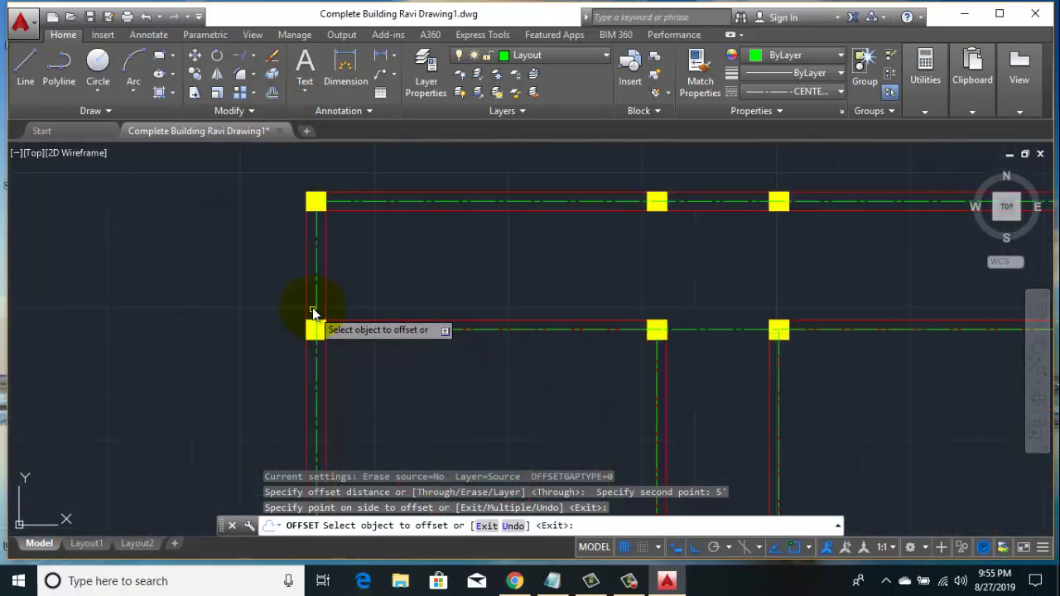
{"action": "left_click", "coordinate": [304, 288]}
{"action": "left_click", "coordinate": [90, 301]}
{"action": "scroll", "coordinate": [244, 224], "scroll_direction": "down", "scroll_amount": 2}
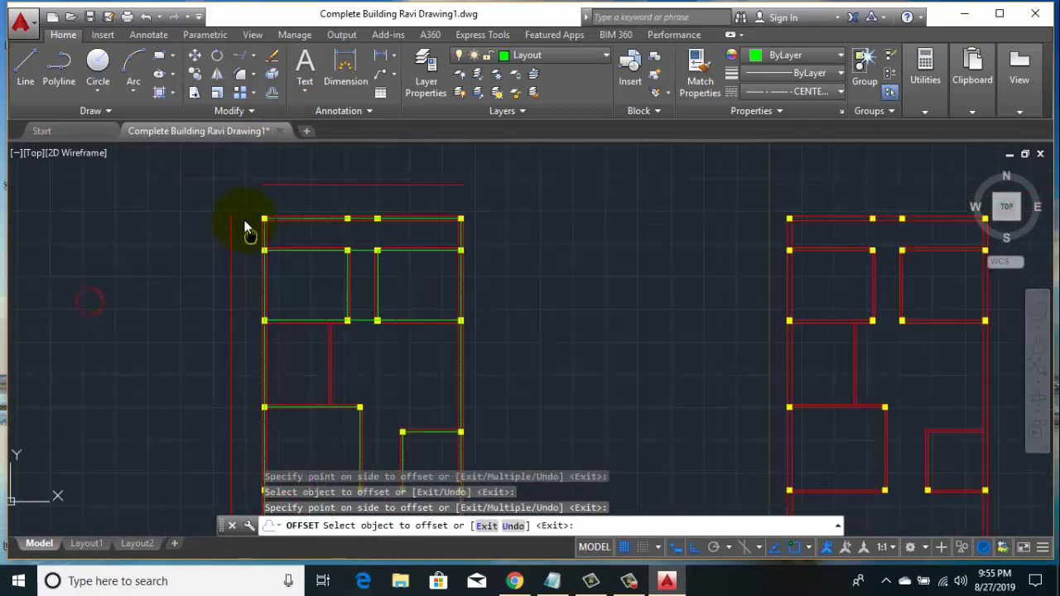
{"action": "scroll", "coordinate": [265, 383], "scroll_direction": "down", "scroll_amount": 1}
{"action": "scroll", "coordinate": [244, 362], "scroll_direction": "up", "scroll_amount": 2}
{"action": "scroll", "coordinate": [264, 323], "scroll_direction": "up", "scroll_amount": 2}
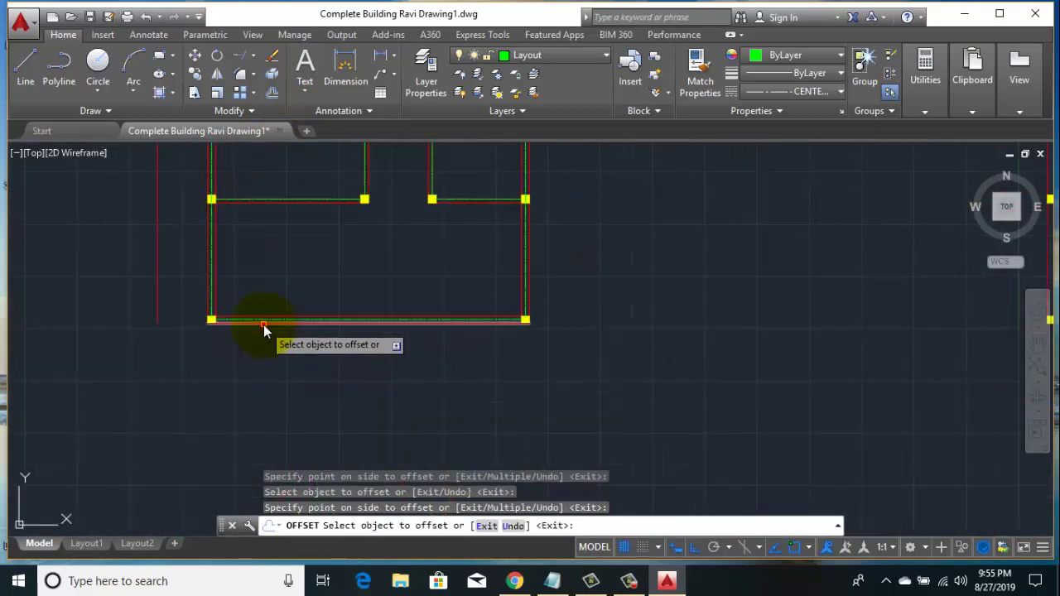
{"action": "left_click", "coordinate": [263, 324]}
{"action": "left_click", "coordinate": [274, 425]}
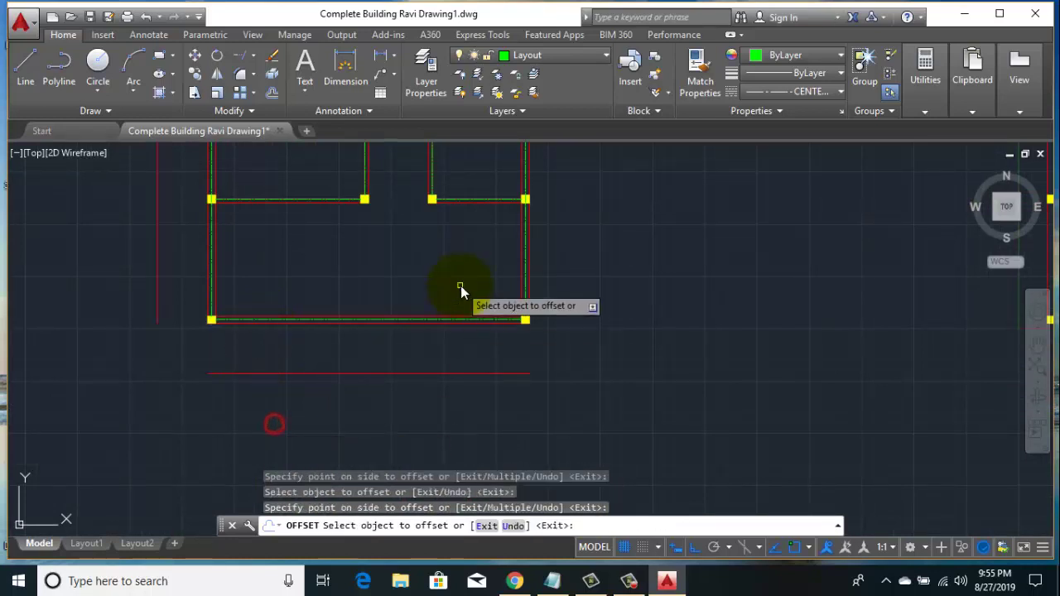
{"action": "left_click", "coordinate": [529, 285]}
{"action": "left_click", "coordinate": [681, 323]}
{"action": "middle_click_drag", "start_coordinate": [650, 344], "coordinate": [626, 388]}
{"action": "right_click", "coordinate": [651, 225]}
{"action": "left_click", "coordinate": [683, 250]}
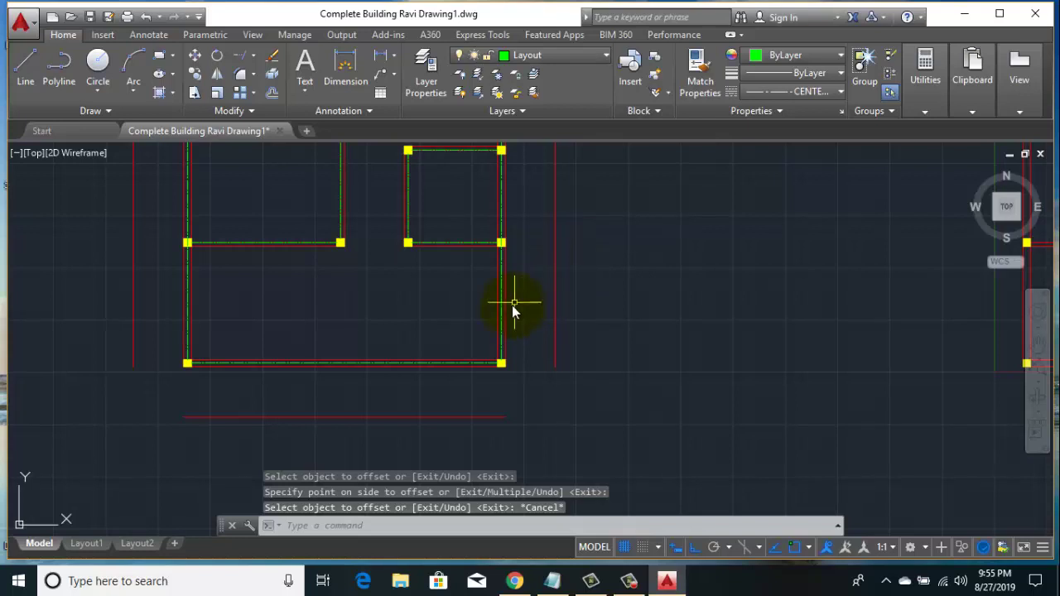
- Select the right, bottom and interior double wall lines of the left plan copy
{"action": "scroll", "coordinate": [508, 314], "scroll_direction": "up", "scroll_amount": 2}
{"action": "scroll", "coordinate": [510, 317], "scroll_direction": "up", "scroll_amount": 2}
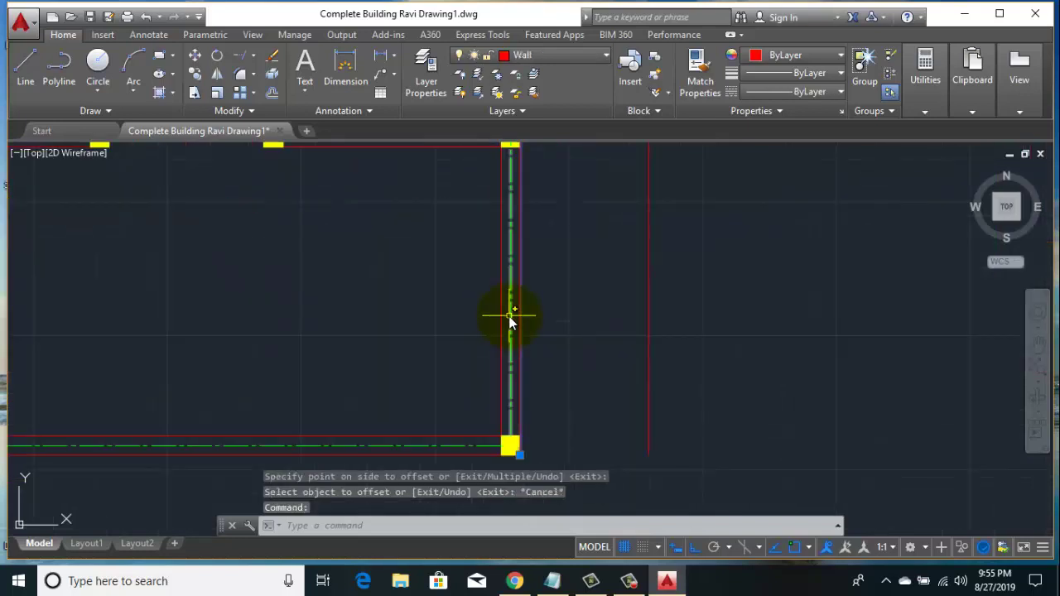
{"action": "left_click", "coordinate": [503, 318]}
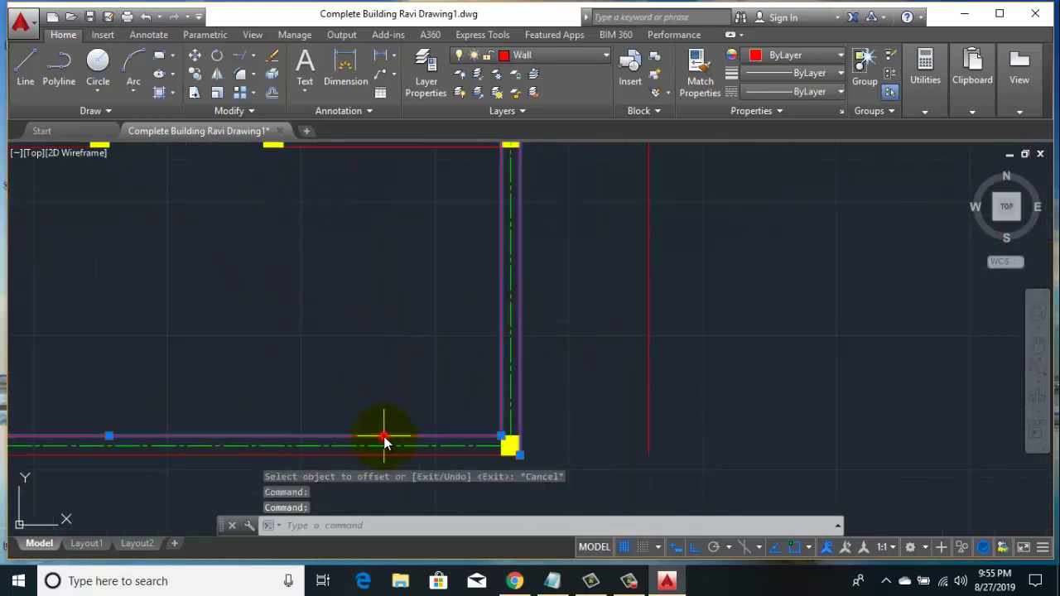
{"action": "left_click", "coordinate": [378, 456]}
{"action": "scroll", "coordinate": [407, 414], "scroll_direction": "down", "scroll_amount": 5}
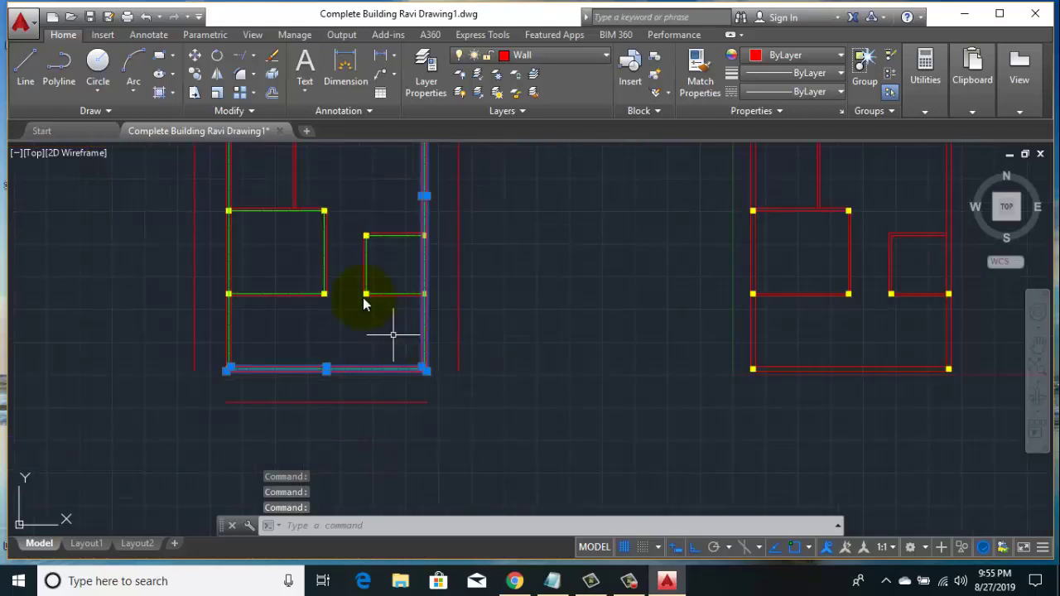
{"action": "scroll", "coordinate": [363, 297], "scroll_direction": "up", "scroll_amount": 4}
{"action": "scroll", "coordinate": [315, 305], "scroll_direction": "up", "scroll_amount": 3}
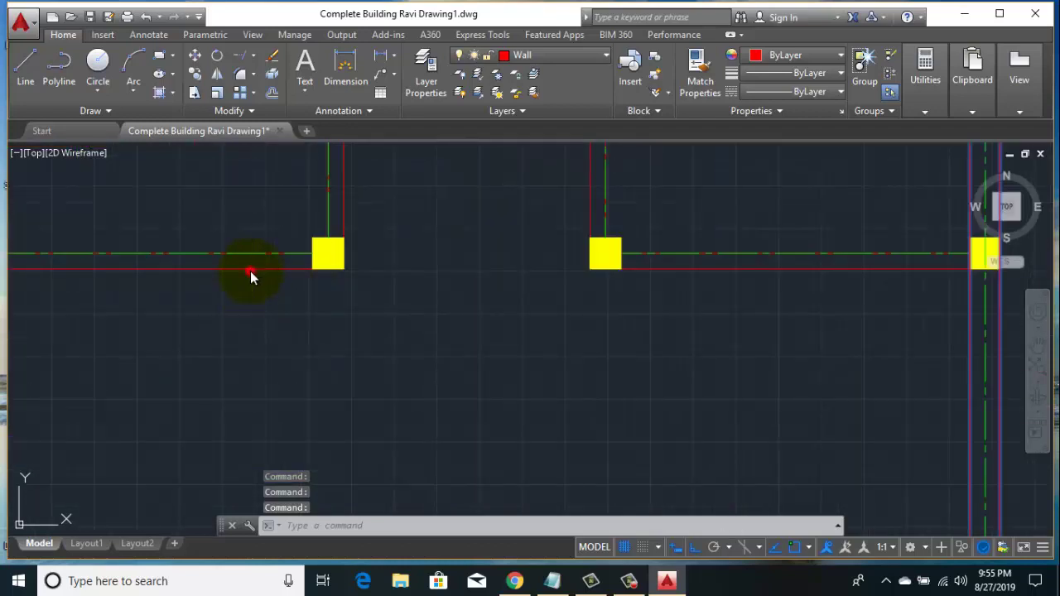
{"action": "left_click", "coordinate": [251, 271]}
{"action": "middle_click_drag", "start_coordinate": [360, 402], "coordinate": [376, 469]}
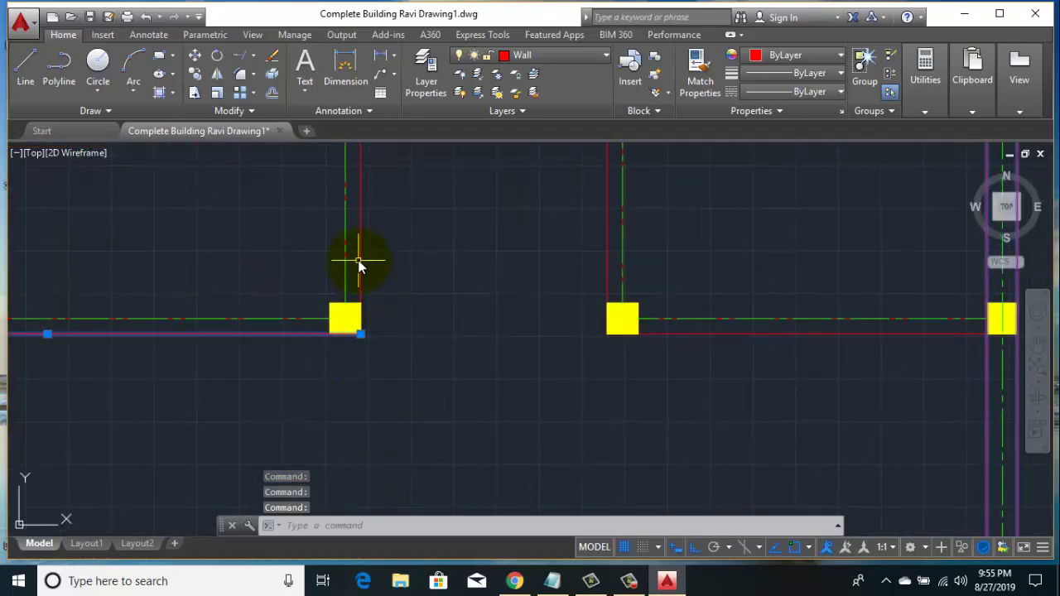
{"action": "left_click", "coordinate": [609, 272]}
{"action": "left_click", "coordinate": [565, 286]}
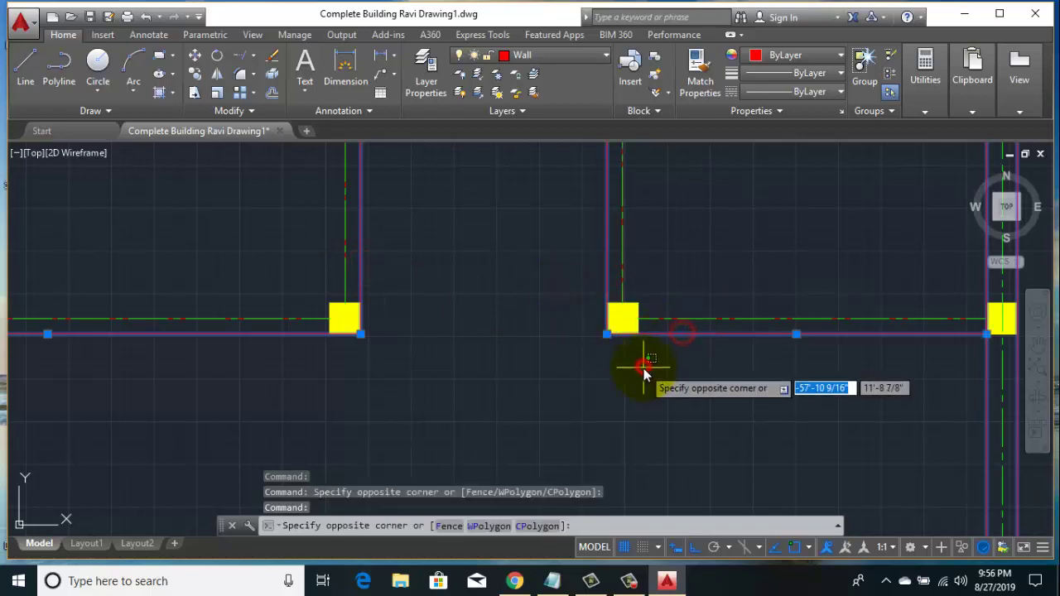
{"action": "left_click", "coordinate": [616, 429]}
{"action": "scroll", "coordinate": [580, 397], "scroll_direction": "down", "scroll_amount": 2}
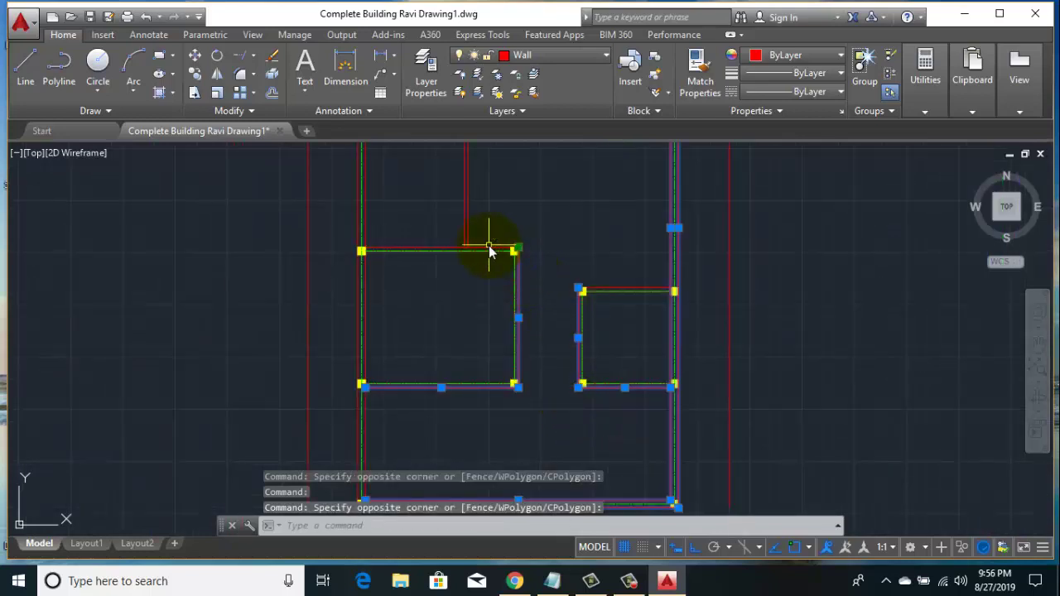
{"action": "scroll", "coordinate": [488, 251], "scroll_direction": "up", "scroll_amount": 3}
{"action": "scroll", "coordinate": [480, 247], "scroll_direction": "down", "scroll_amount": 1}
{"action": "scroll", "coordinate": [497, 274], "scroll_direction": "down", "scroll_amount": 1}
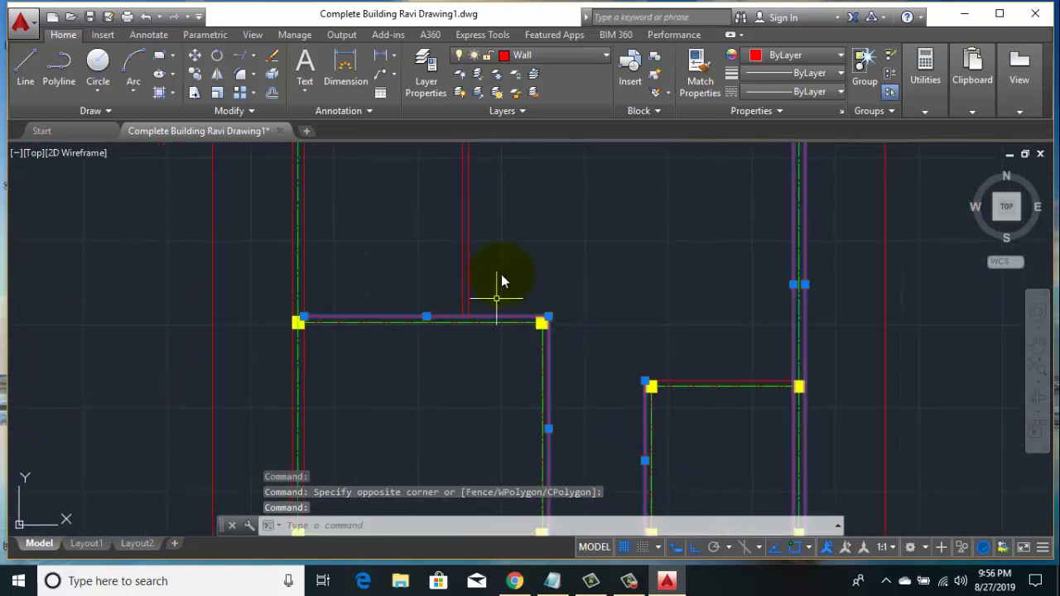
{"action": "scroll", "coordinate": [501, 274], "scroll_direction": "down", "scroll_amount": 2}
{"action": "left_click", "coordinate": [507, 242]}
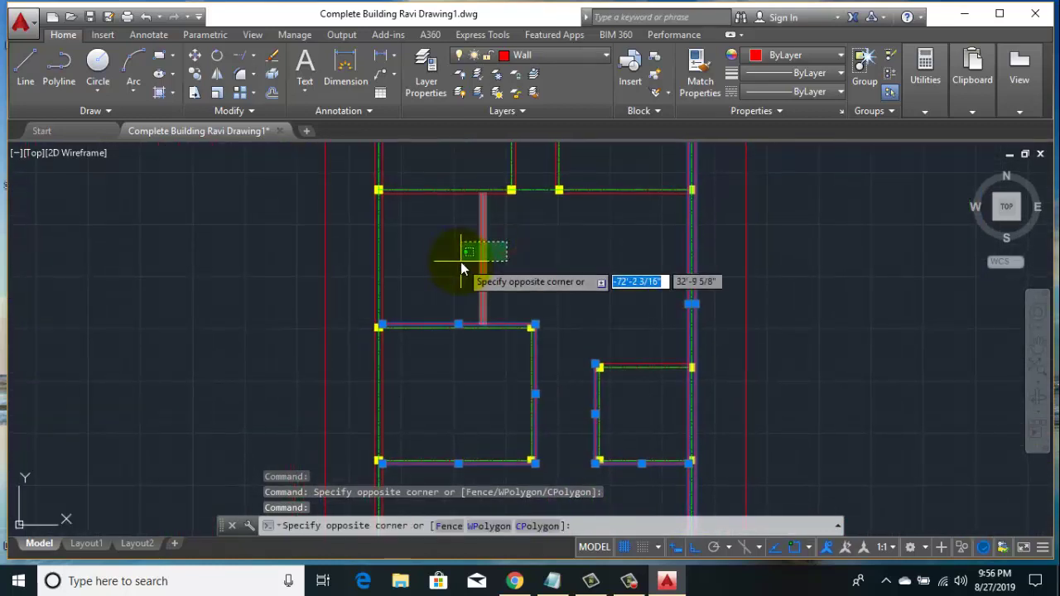
{"action": "left_click", "coordinate": [461, 262]}
- Add the top and middle walls to the selection and erase them all
{"action": "scroll", "coordinate": [454, 199], "scroll_direction": "up", "scroll_amount": 2}
{"action": "scroll", "coordinate": [459, 190], "scroll_direction": "up", "scroll_amount": 2}
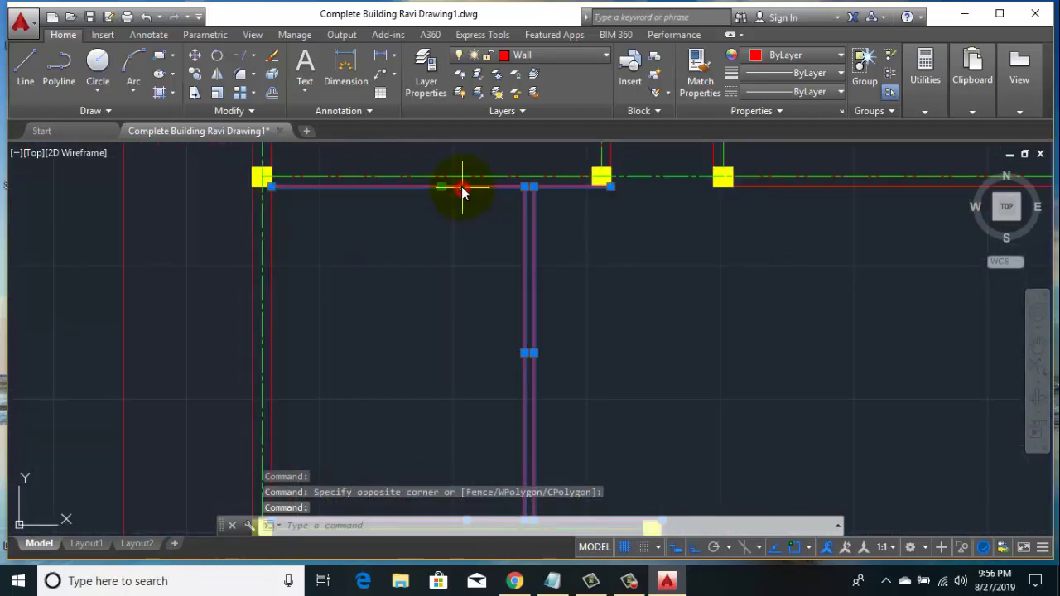
{"action": "scroll", "coordinate": [462, 190], "scroll_direction": "down", "scroll_amount": 3}
{"action": "scroll", "coordinate": [468, 257], "scroll_direction": "down", "scroll_amount": 1}
{"action": "middle_click_drag", "start_coordinate": [456, 203], "coordinate": [464, 226]}
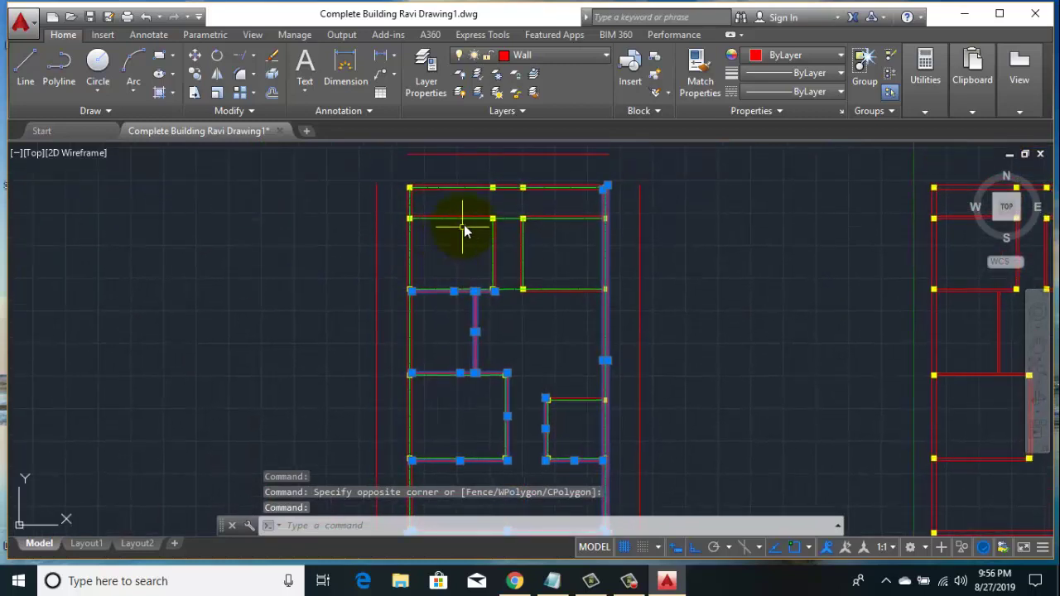
{"action": "scroll", "coordinate": [465, 219], "scroll_direction": "up", "scroll_amount": 3}
{"action": "left_click", "coordinate": [470, 231]}
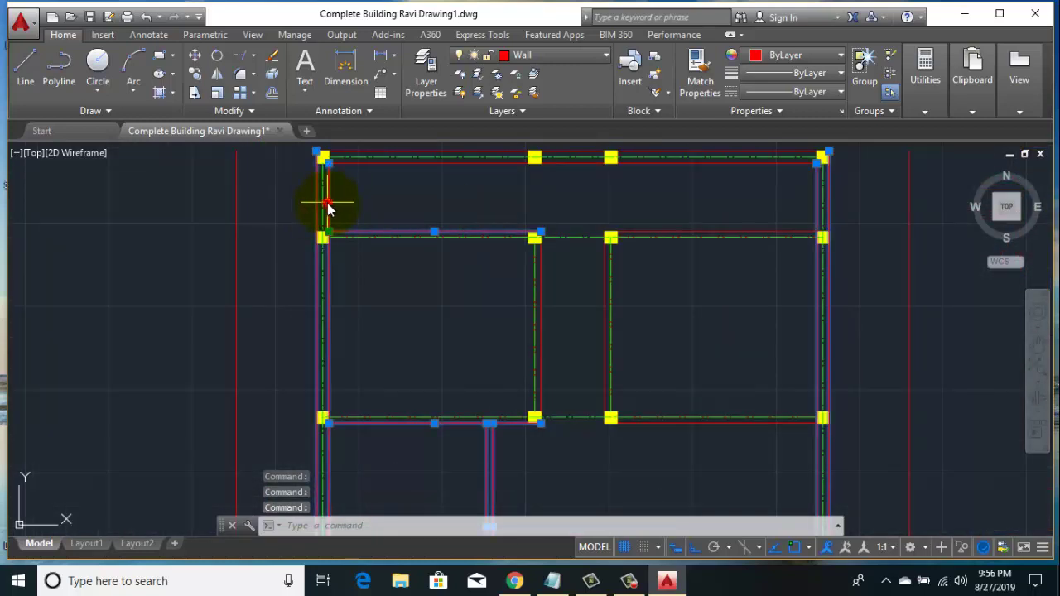
{"action": "middle_click_drag", "start_coordinate": [330, 205], "coordinate": [360, 268]}
{"action": "scroll", "coordinate": [381, 238], "scroll_direction": "up", "scroll_amount": 2}
{"action": "scroll", "coordinate": [381, 279], "scroll_direction": "up", "scroll_amount": 3}
{"action": "left_click", "coordinate": [381, 279]}
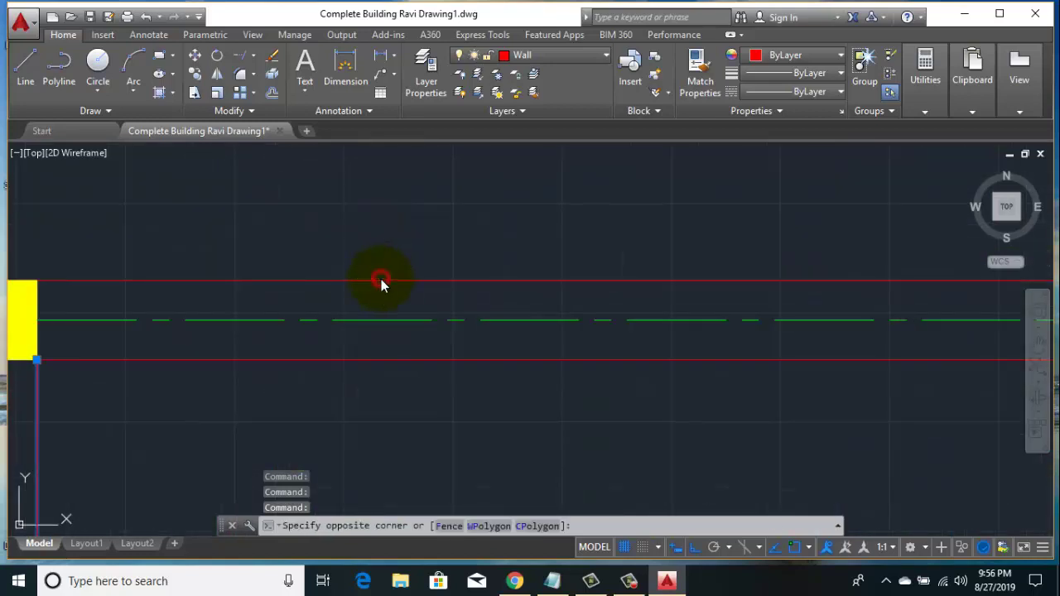
{"action": "scroll", "coordinate": [338, 383], "scroll_direction": "down", "scroll_amount": 5}
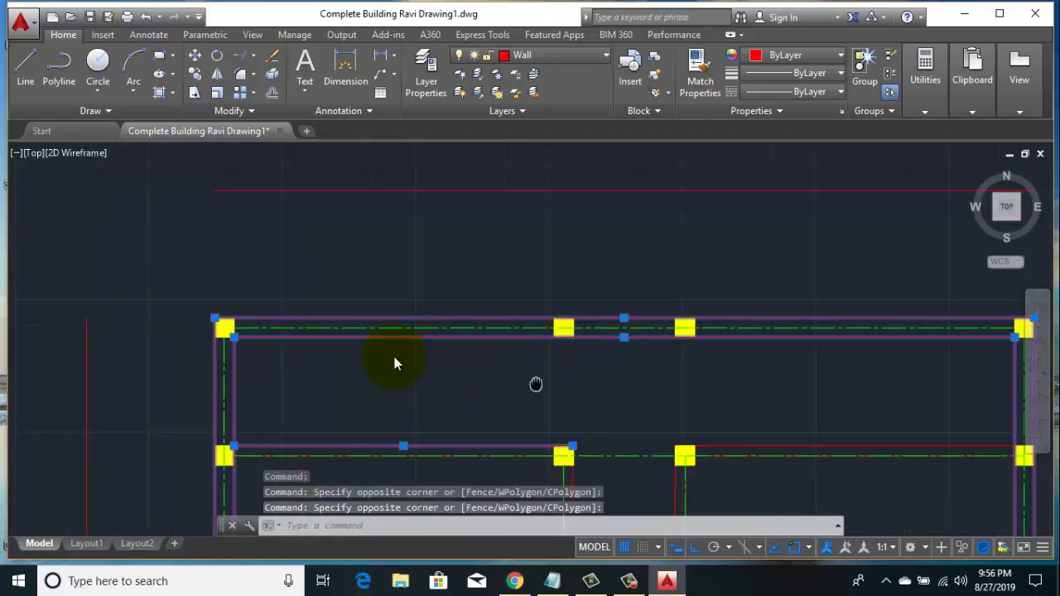
{"action": "left_click", "coordinate": [437, 328]}
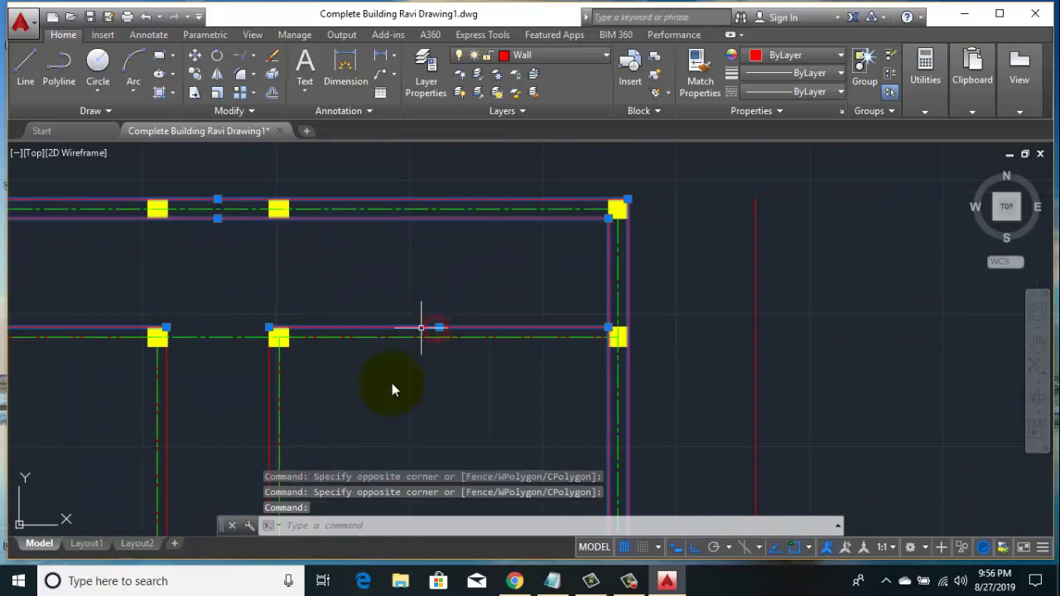
{"action": "middle_click_drag", "start_coordinate": [390, 386], "coordinate": [378, 279]}
{"action": "scroll", "coordinate": [378, 279], "scroll_direction": "down", "scroll_amount": 2}
{"action": "left_click", "coordinate": [315, 336]}
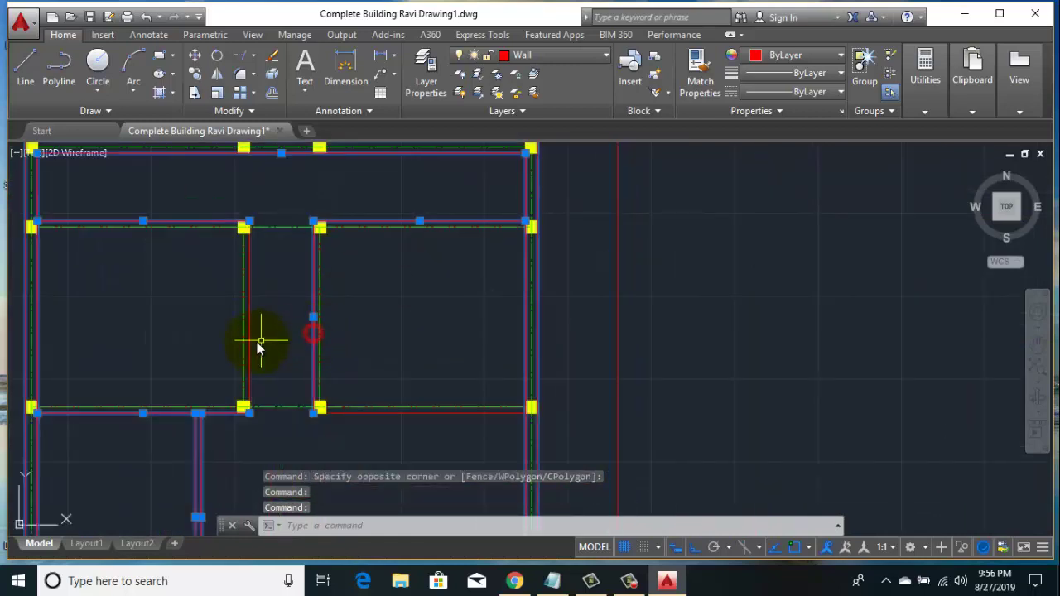
{"action": "left_click", "coordinate": [253, 342]}
{"action": "key", "text": "Delete"}
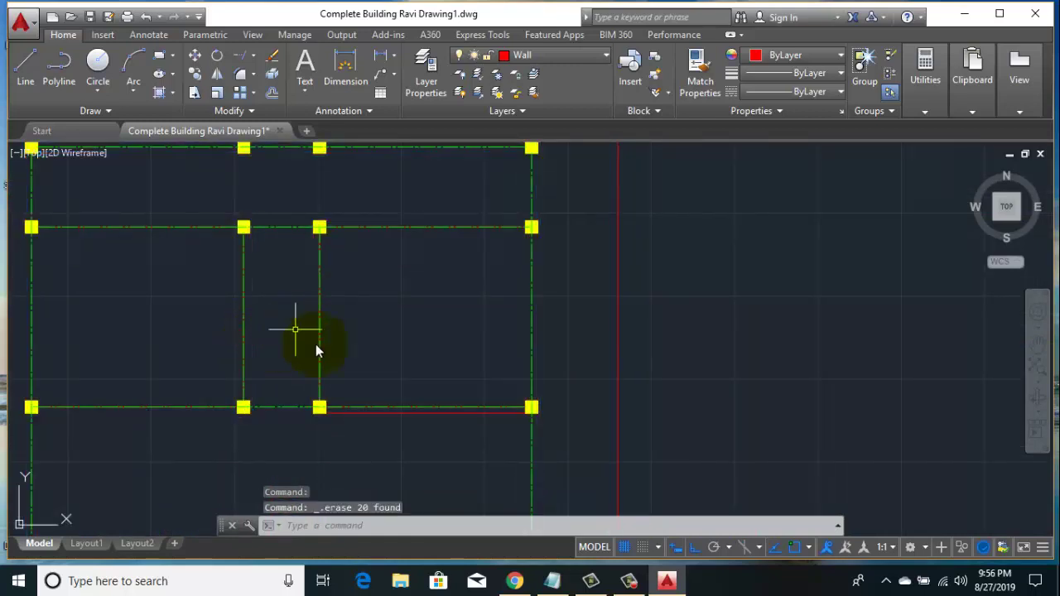
- Erase the leftover stray line from the left plan
{"action": "middle_click_drag", "start_coordinate": [397, 447], "coordinate": [384, 277]}
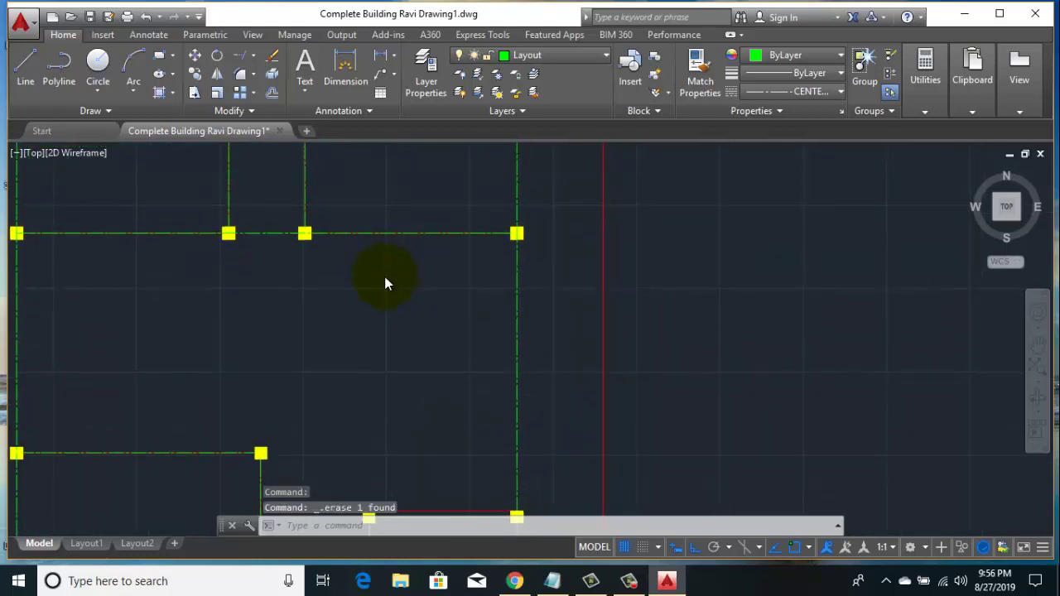
{"action": "scroll", "coordinate": [393, 410], "scroll_direction": "down", "scroll_amount": 3}
{"action": "scroll", "coordinate": [419, 370], "scroll_direction": "up", "scroll_amount": 5}
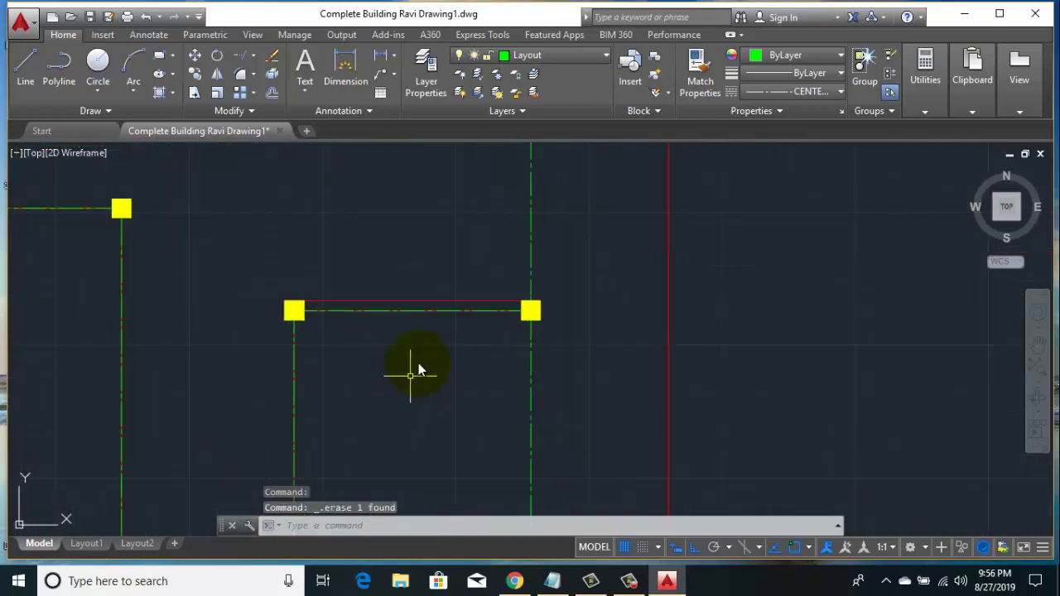
{"action": "left_click", "coordinate": [430, 302]}
{"action": "scroll", "coordinate": [396, 345], "scroll_direction": "down", "scroll_amount": 3}
{"action": "scroll", "coordinate": [429, 406], "scroll_direction": "down", "scroll_amount": 2}
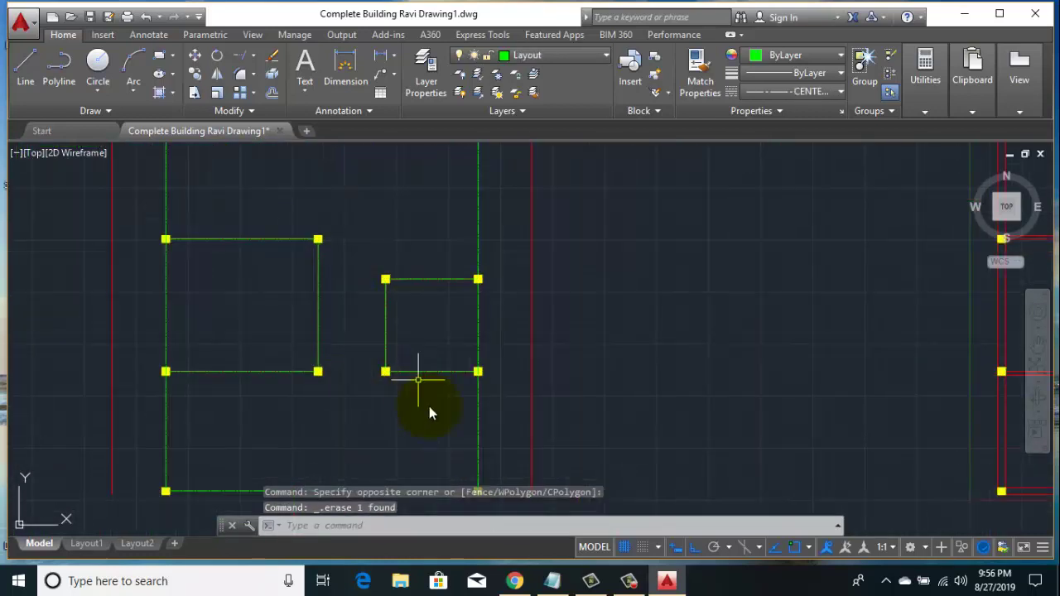
{"action": "scroll", "coordinate": [429, 406], "scroll_direction": "down", "scroll_amount": 2}
{"action": "scroll", "coordinate": [419, 372], "scroll_direction": "up", "scroll_amount": 2}
{"action": "scroll", "coordinate": [355, 301], "scroll_direction": "up", "scroll_amount": 4}
{"action": "key", "text": "Delete"}
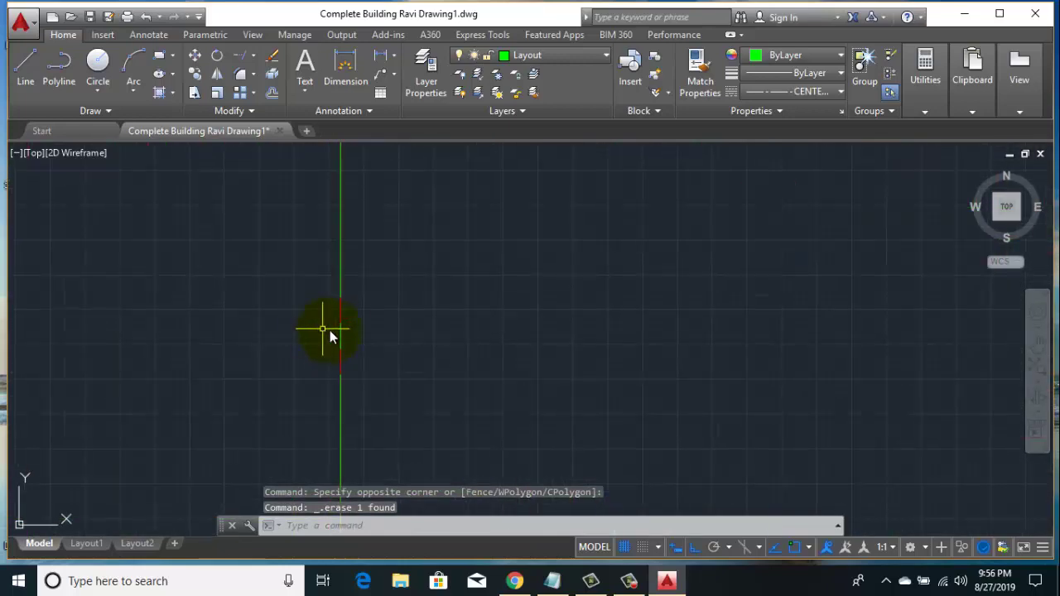
{"action": "scroll", "coordinate": [340, 331], "scroll_direction": "down", "scroll_amount": 3}
{"action": "scroll", "coordinate": [365, 319], "scroll_direction": "down", "scroll_amount": 2}
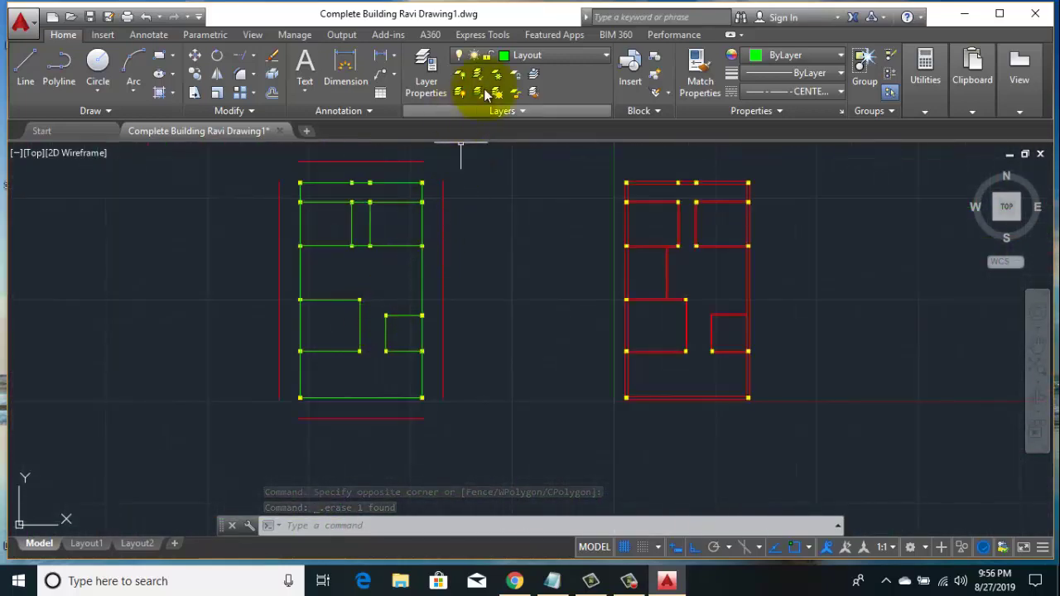
- Turn off the current Layout layer
{"action": "left_click", "coordinate": [543, 55]}
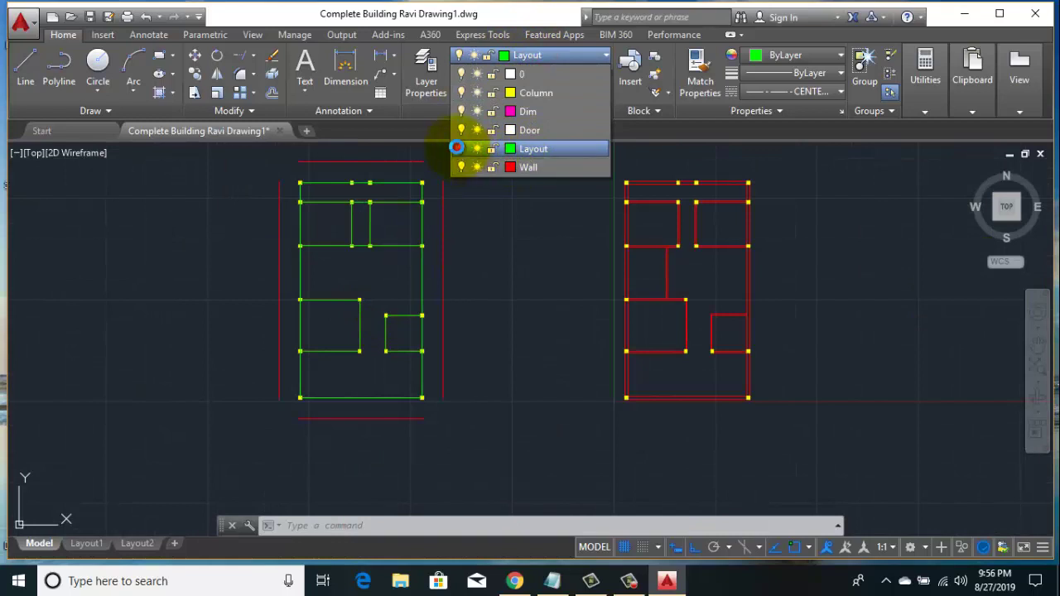
{"action": "left_click", "coordinate": [458, 149]}
{"action": "left_click", "coordinate": [504, 268]}
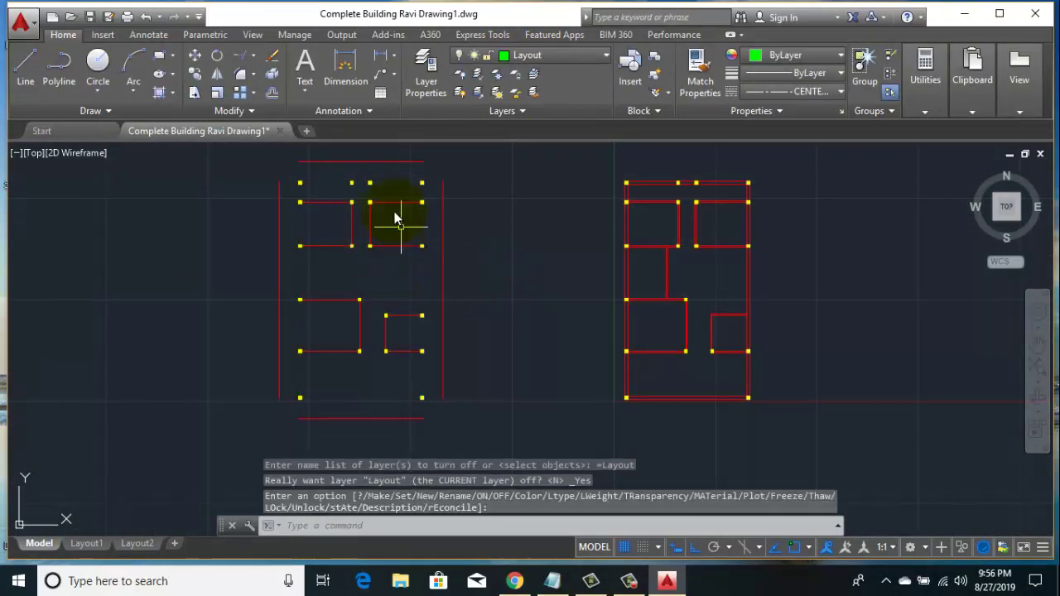
- Select the twelve remaining interior wall lines and erase them
{"action": "left_click", "coordinate": [395, 187]}
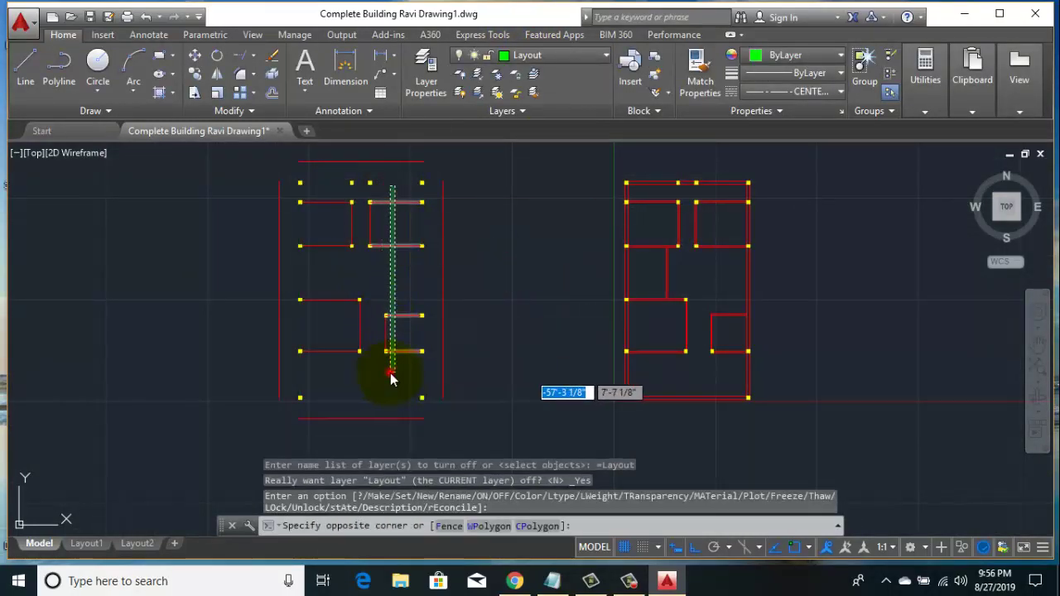
{"action": "left_click", "coordinate": [391, 379]}
{"action": "left_click", "coordinate": [388, 346]}
{"action": "left_click", "coordinate": [340, 348]}
{"action": "left_click", "coordinate": [338, 354]}
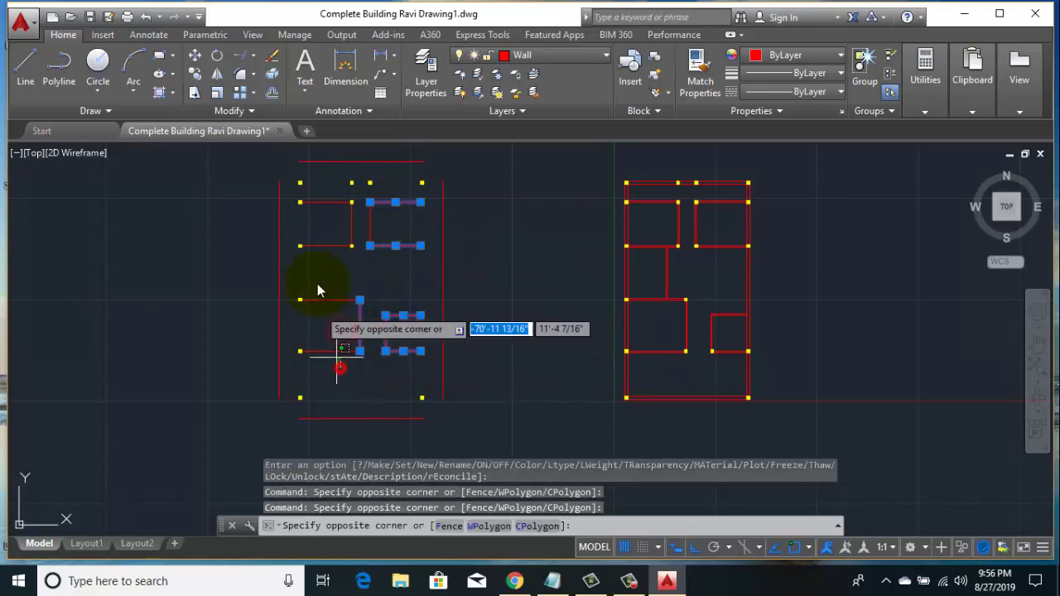
{"action": "left_click", "coordinate": [317, 290]}
{"action": "left_click", "coordinate": [320, 189]}
{"action": "left_click", "coordinate": [355, 222]}
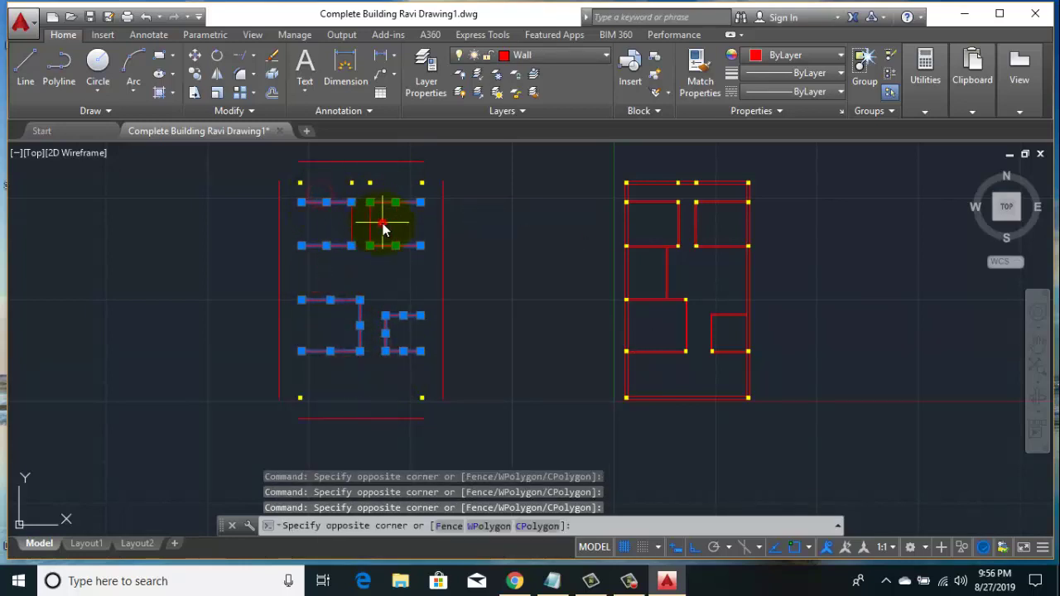
{"action": "left_click", "coordinate": [384, 230]}
{"action": "key", "text": "Delete"}
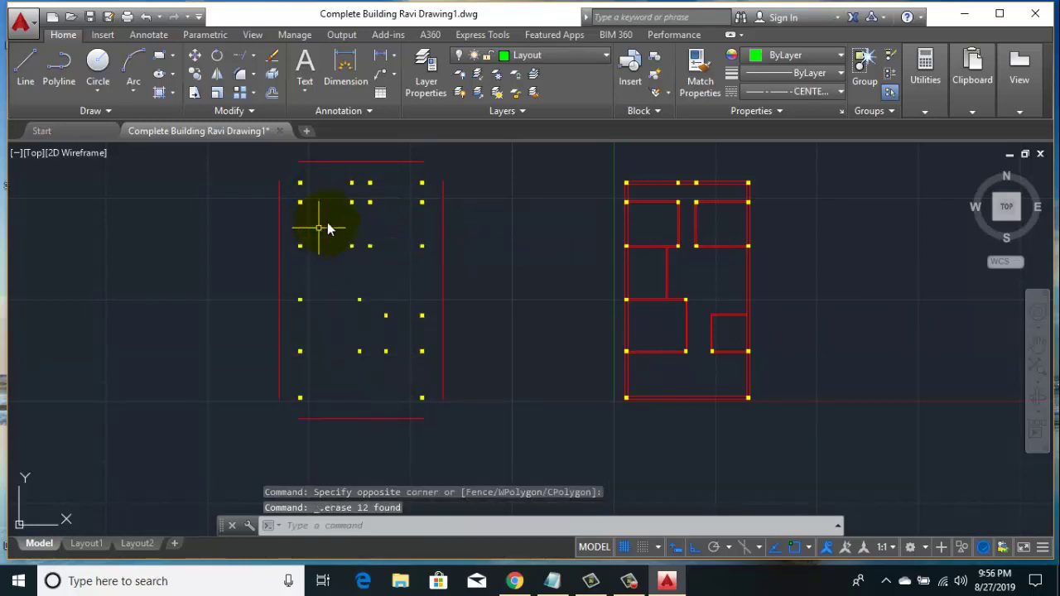
- Turn the Layout layer back on
{"action": "left_click", "coordinate": [557, 58]}
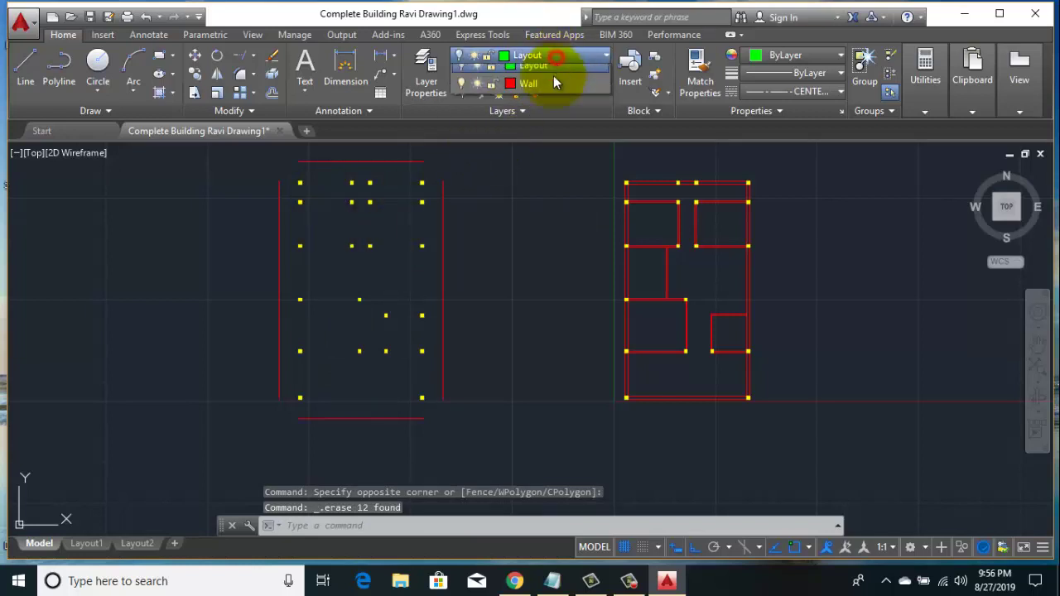
{"action": "left_click", "coordinate": [462, 149]}
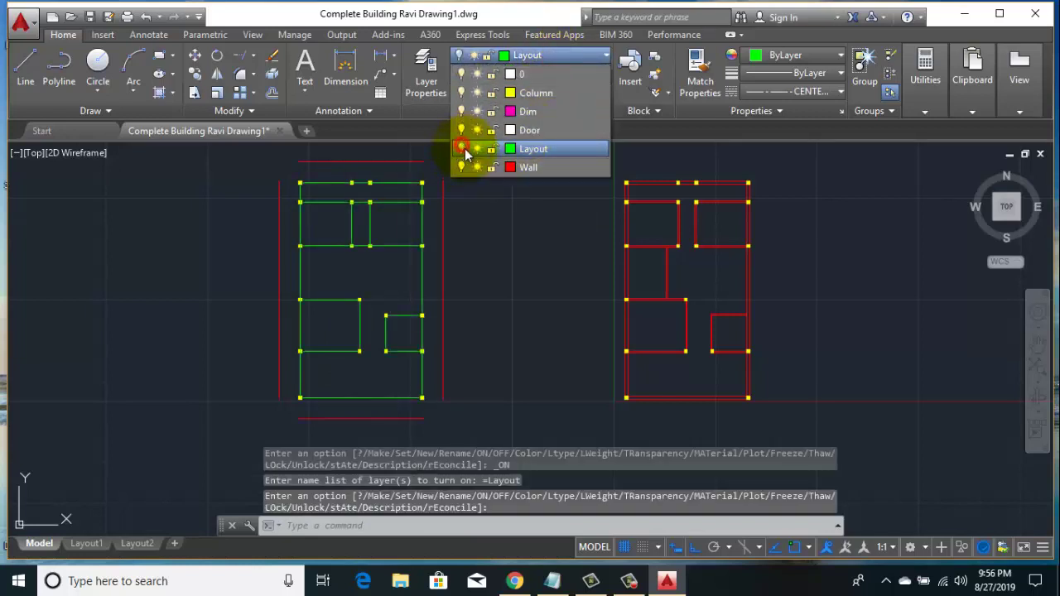
{"action": "left_click", "coordinate": [555, 239]}
{"action": "middle_click_drag", "start_coordinate": [218, 218], "coordinate": [209, 265]}
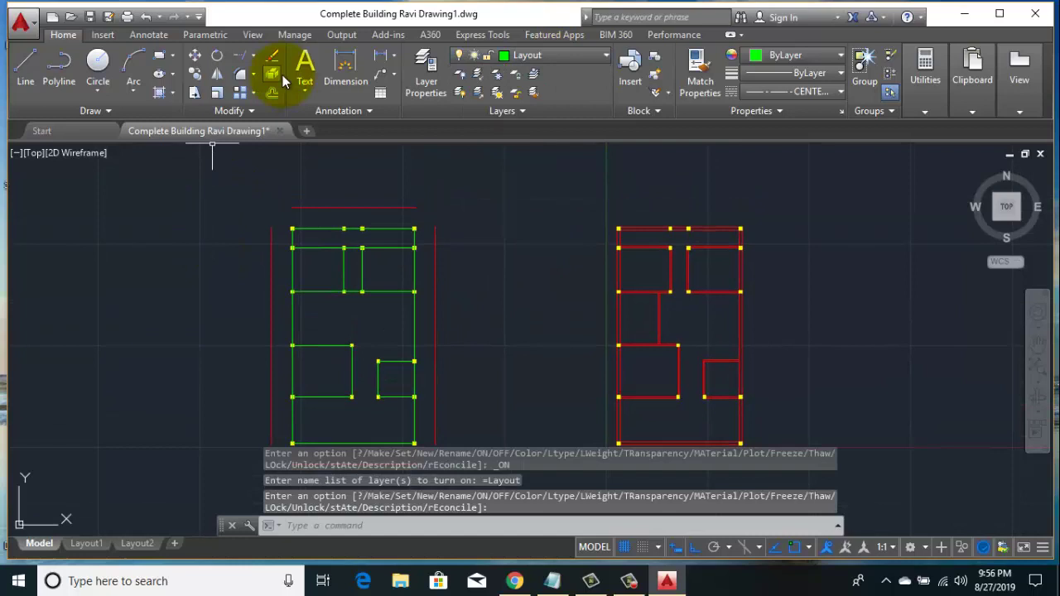
- Extend the horizontal green centerlines to the red boundary lines, using all objects as boundaries
{"action": "left_click", "coordinate": [241, 60]}
{"action": "key", "text": "Return"}
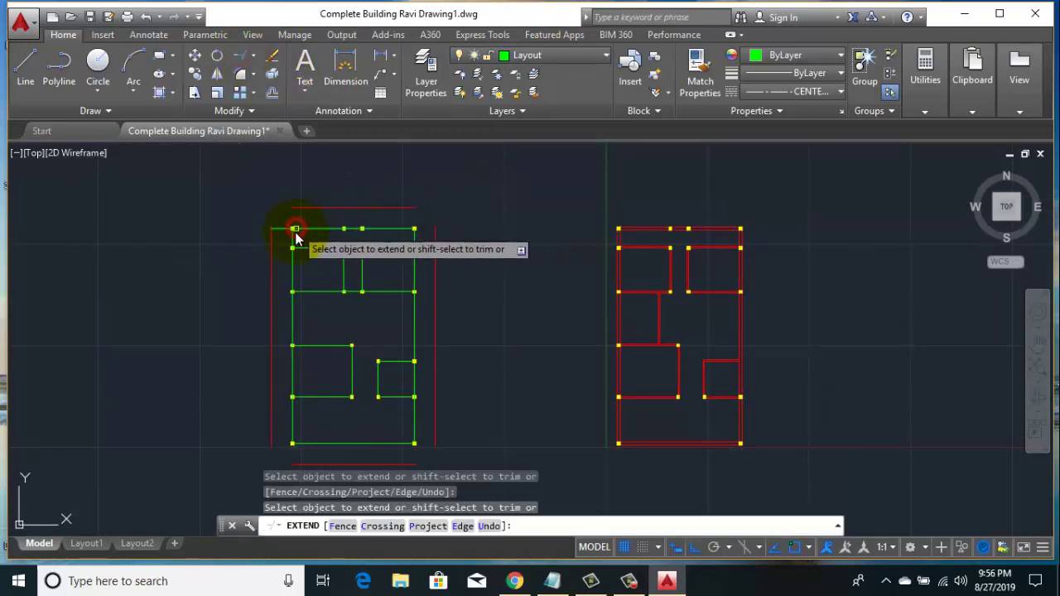
{"action": "left_click", "coordinate": [303, 254]}
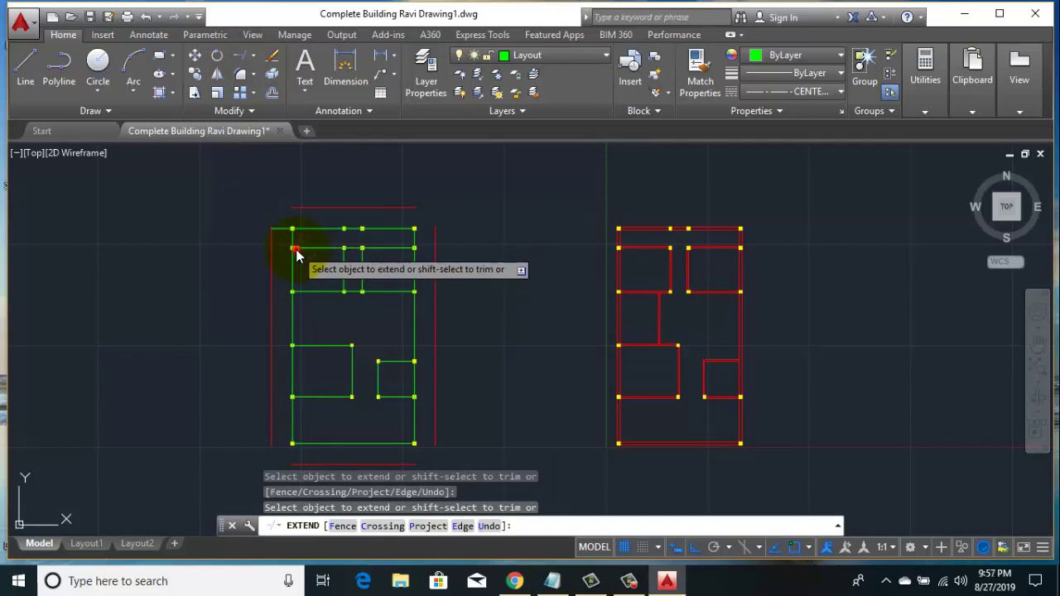
{"action": "scroll", "coordinate": [298, 250], "scroll_direction": "up", "scroll_amount": 4}
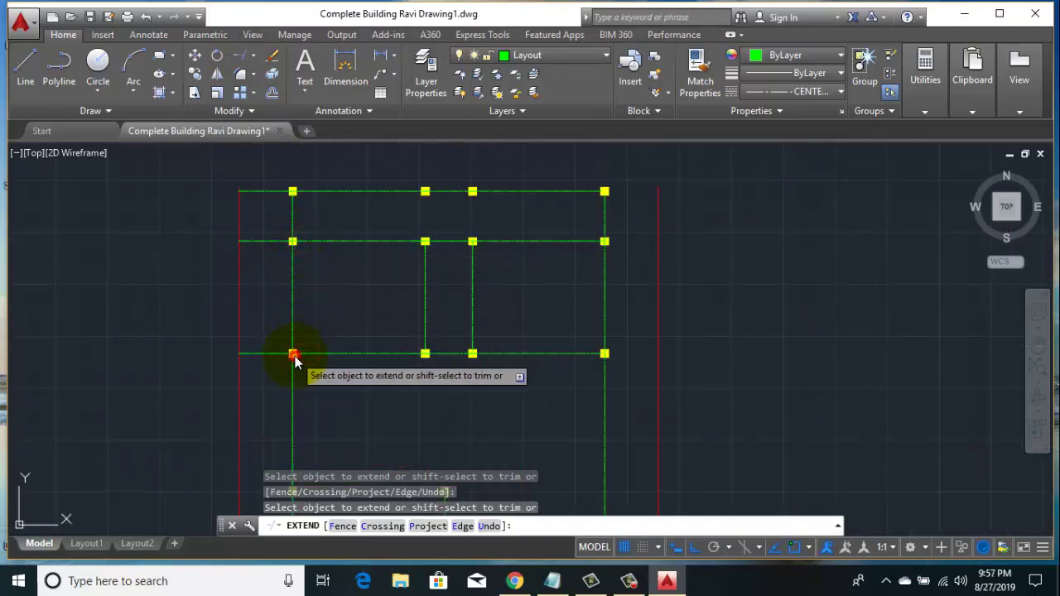
{"action": "scroll", "coordinate": [330, 355], "scroll_direction": "down", "scroll_amount": 2}
{"action": "left_click", "coordinate": [483, 244]}
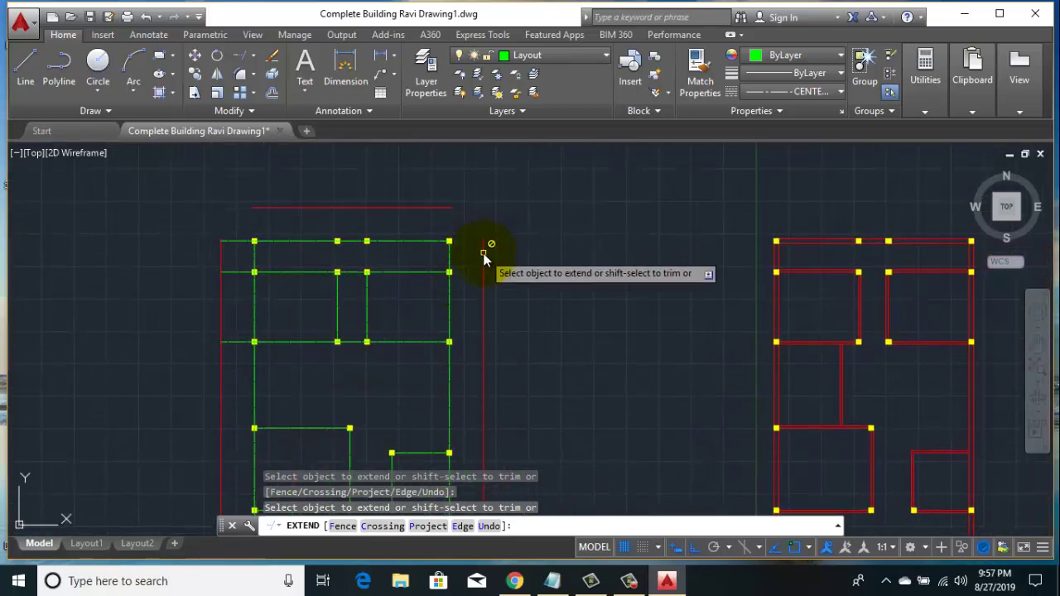
{"action": "left_click", "coordinate": [428, 349]}
{"action": "left_click", "coordinate": [426, 373]}
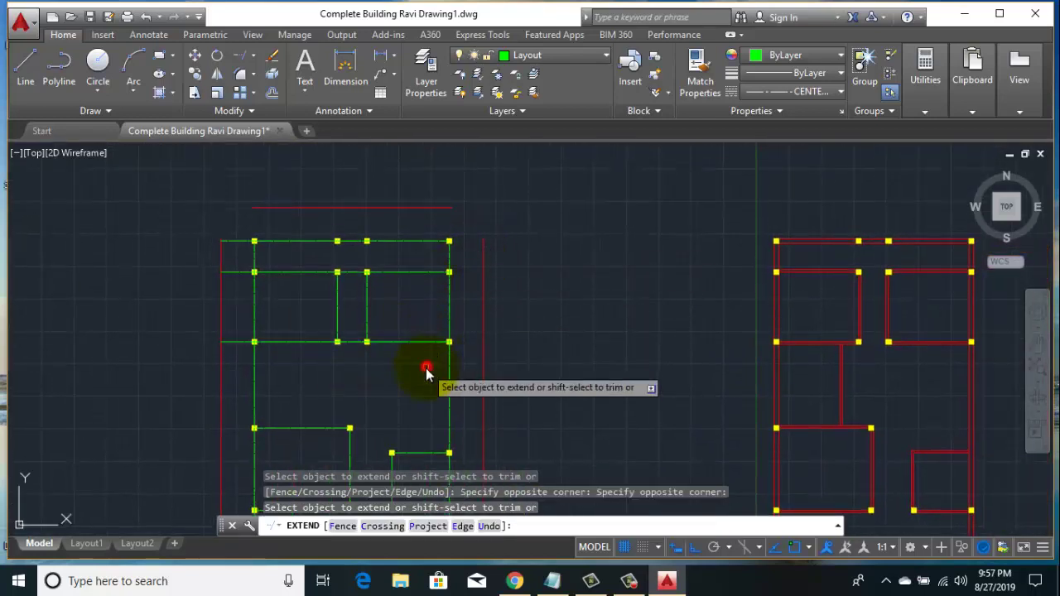
{"action": "left_click", "coordinate": [445, 342]}
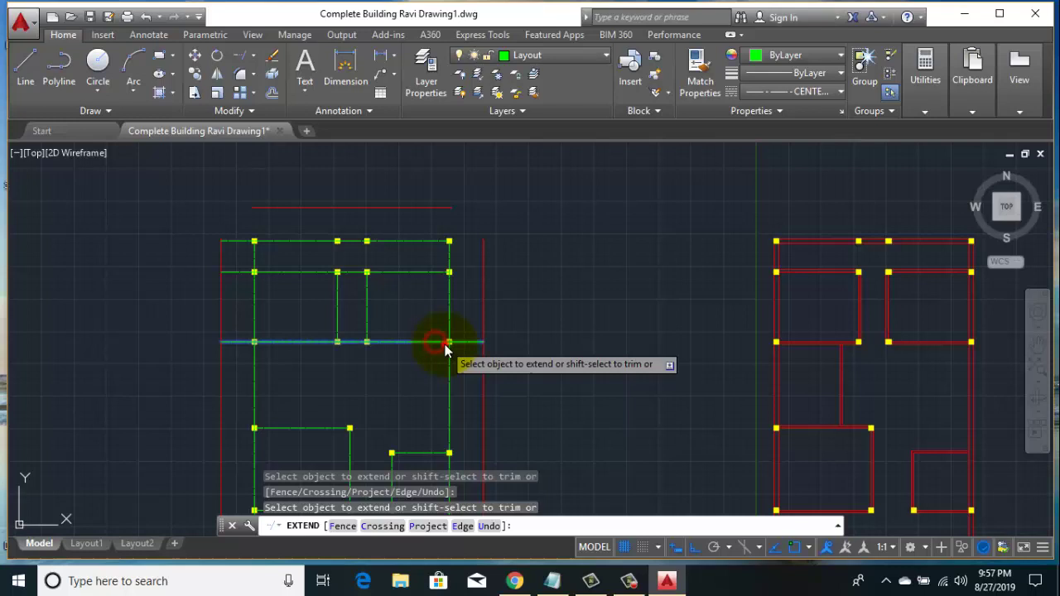
{"action": "left_click", "coordinate": [444, 273]}
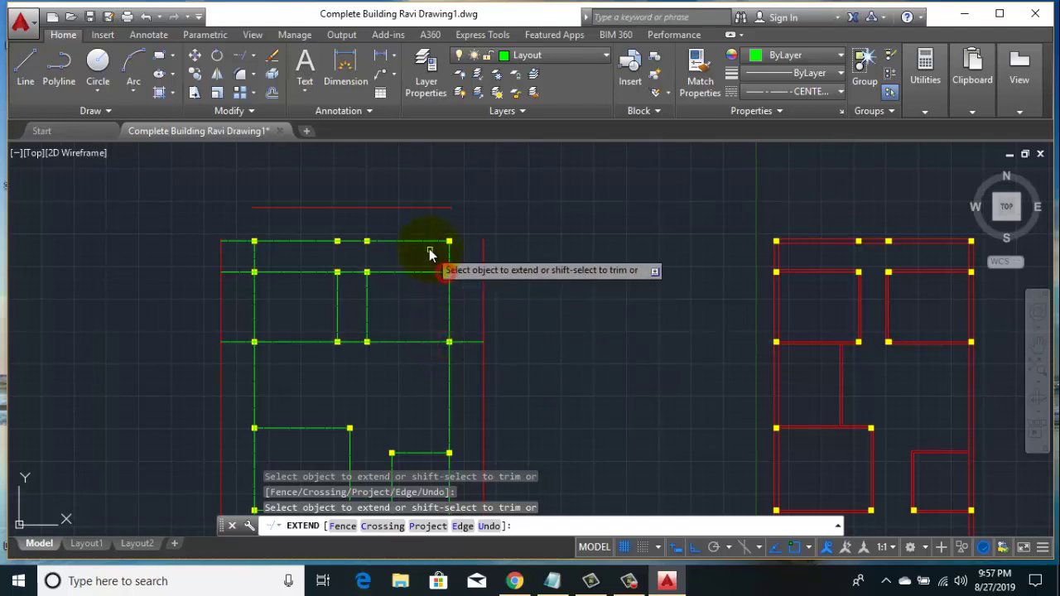
{"action": "left_click", "coordinate": [440, 242]}
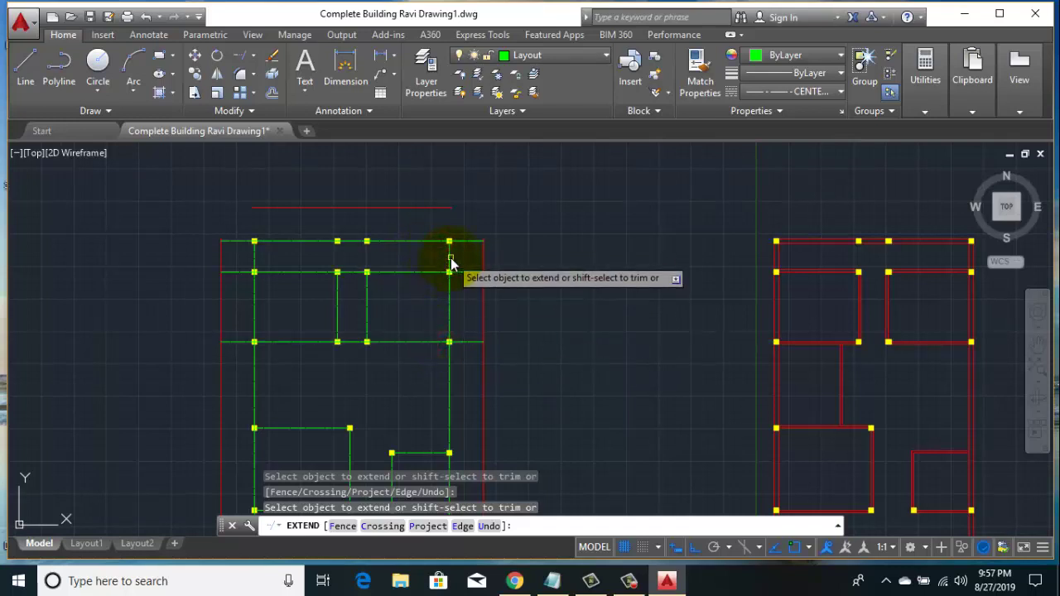
{"action": "left_click", "coordinate": [449, 252]}
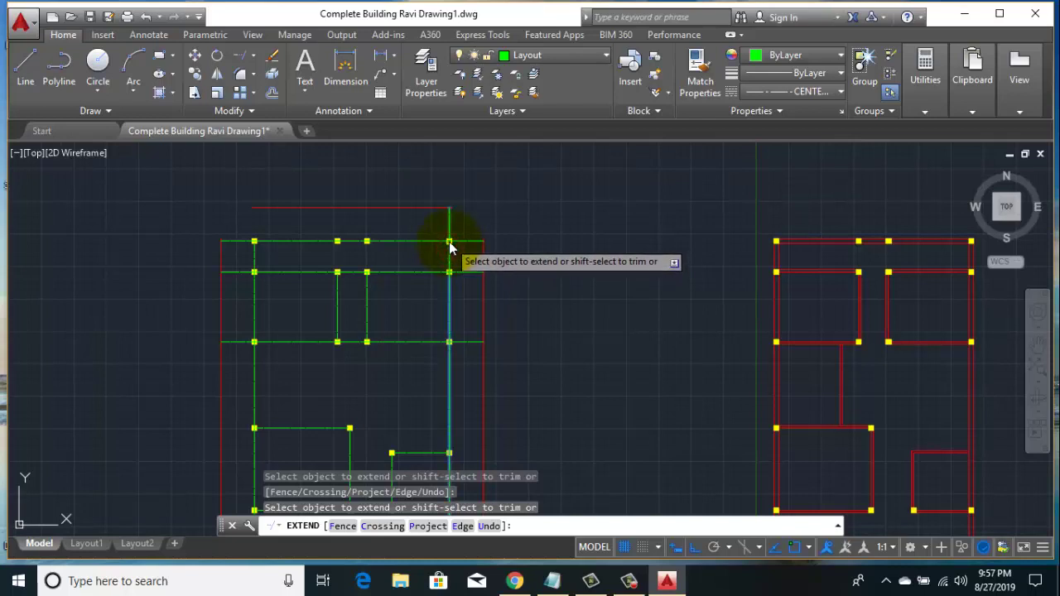
- Extend the vertical green centerlines, from right to left, up to the top red offset line
{"action": "left_click", "coordinate": [449, 243]}
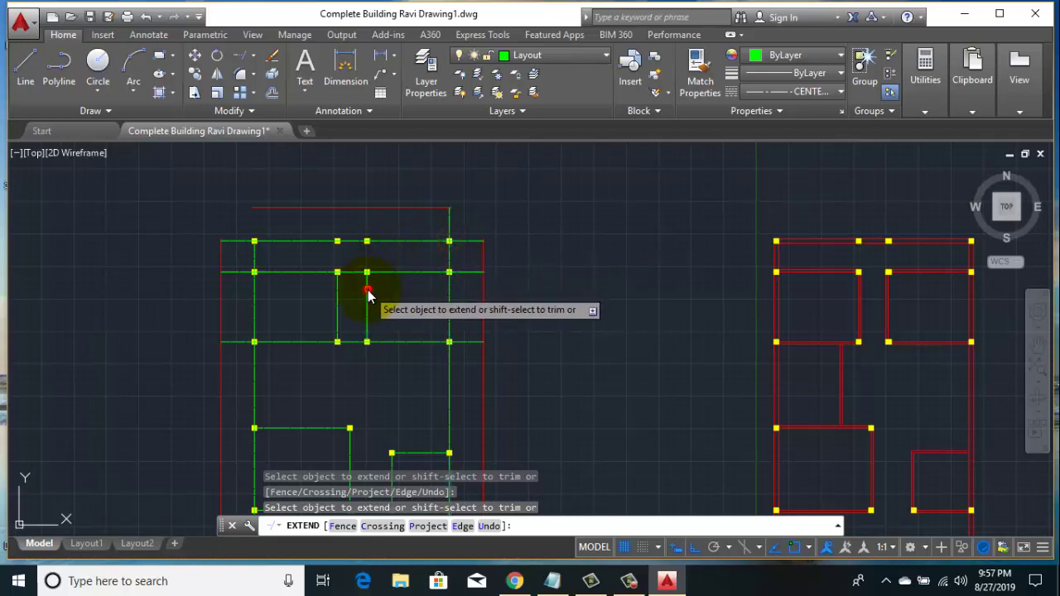
{"action": "left_click", "coordinate": [369, 259]}
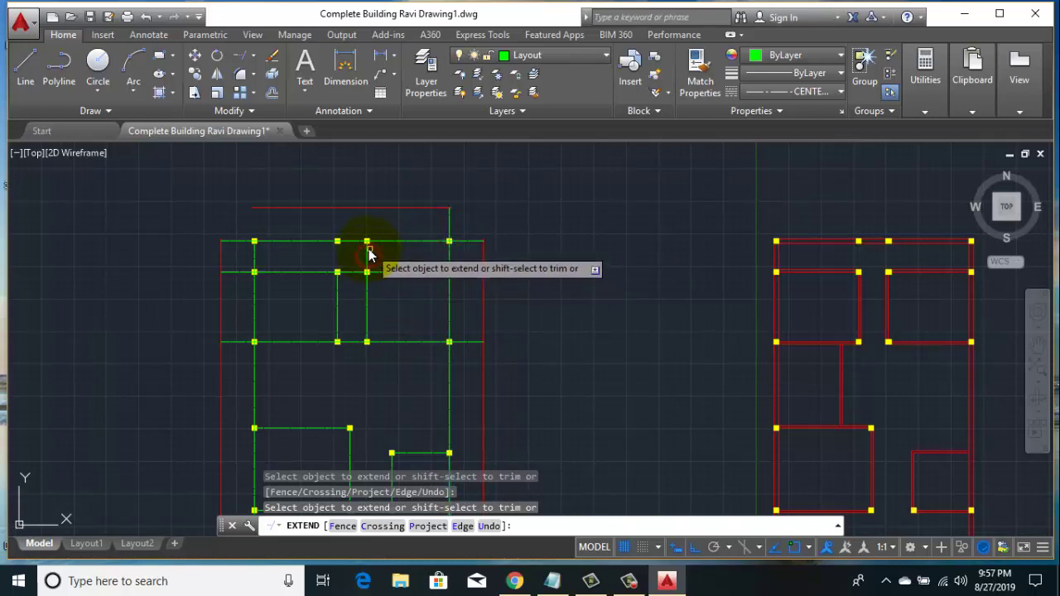
{"action": "left_click", "coordinate": [367, 248]}
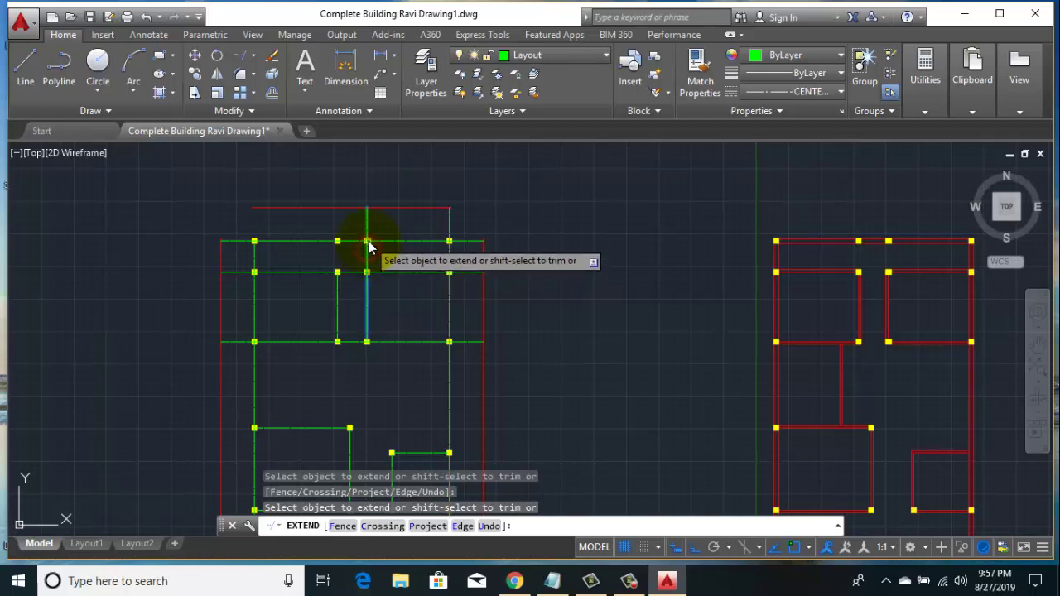
{"action": "left_click", "coordinate": [337, 296]}
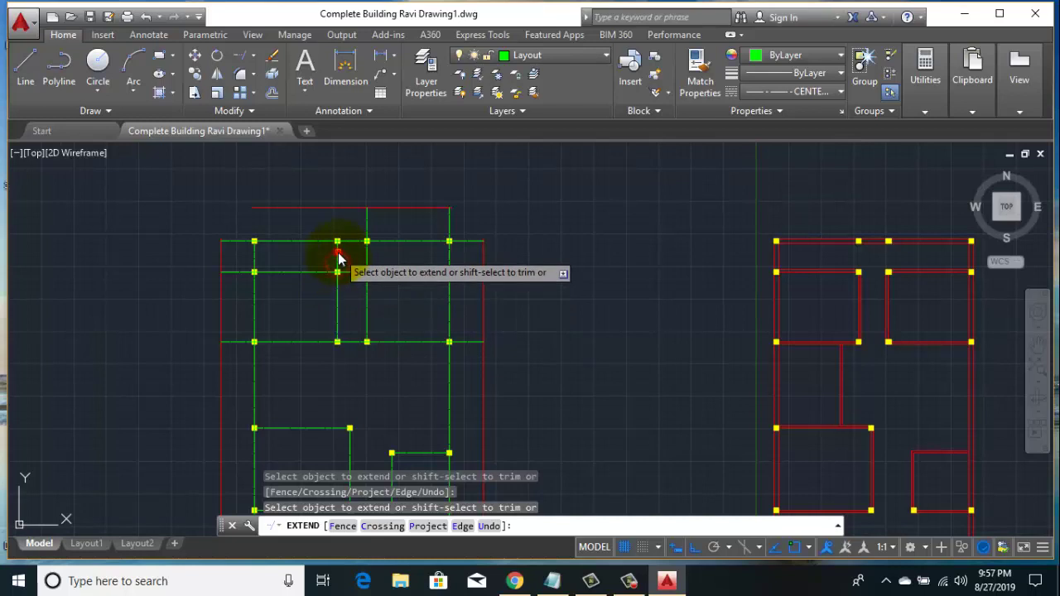
{"action": "left_click", "coordinate": [338, 248]}
{"action": "left_click", "coordinate": [255, 246]}
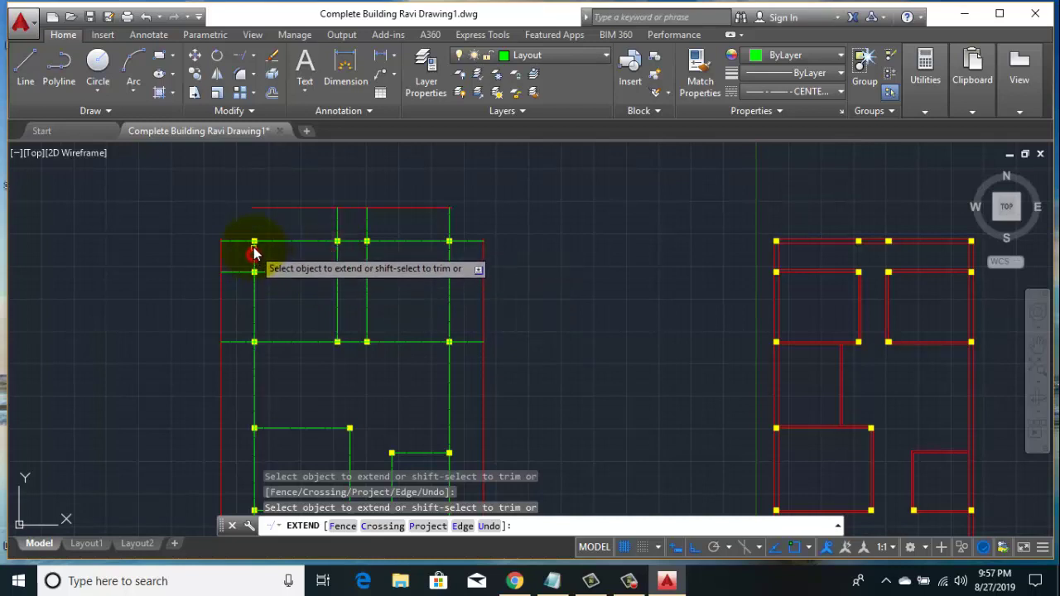
{"action": "left_click", "coordinate": [254, 246]}
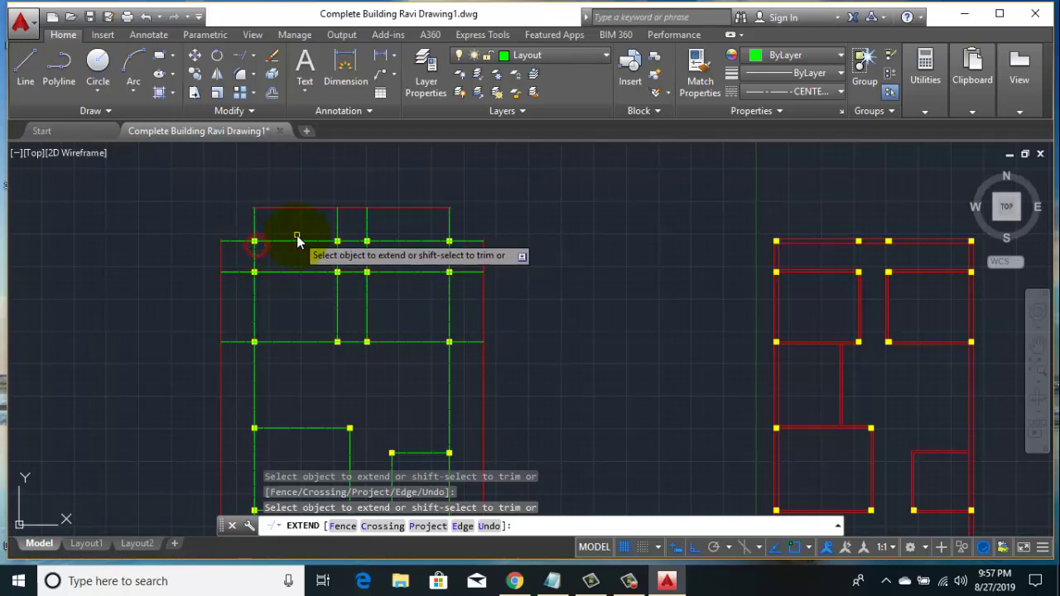
{"action": "scroll", "coordinate": [296, 237], "scroll_direction": "down", "scroll_amount": 4}
{"action": "scroll", "coordinate": [272, 306], "scroll_direction": "up", "scroll_amount": 5}
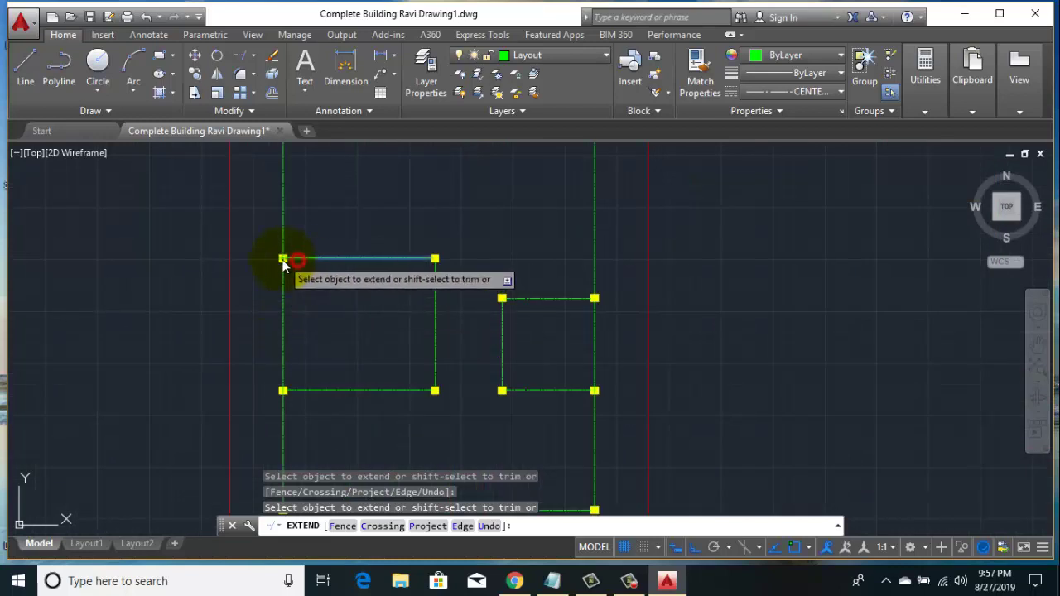
- Extend the top and lower centerlines left, and the upper centerline to the right red boundary
{"action": "left_click", "coordinate": [297, 260]}
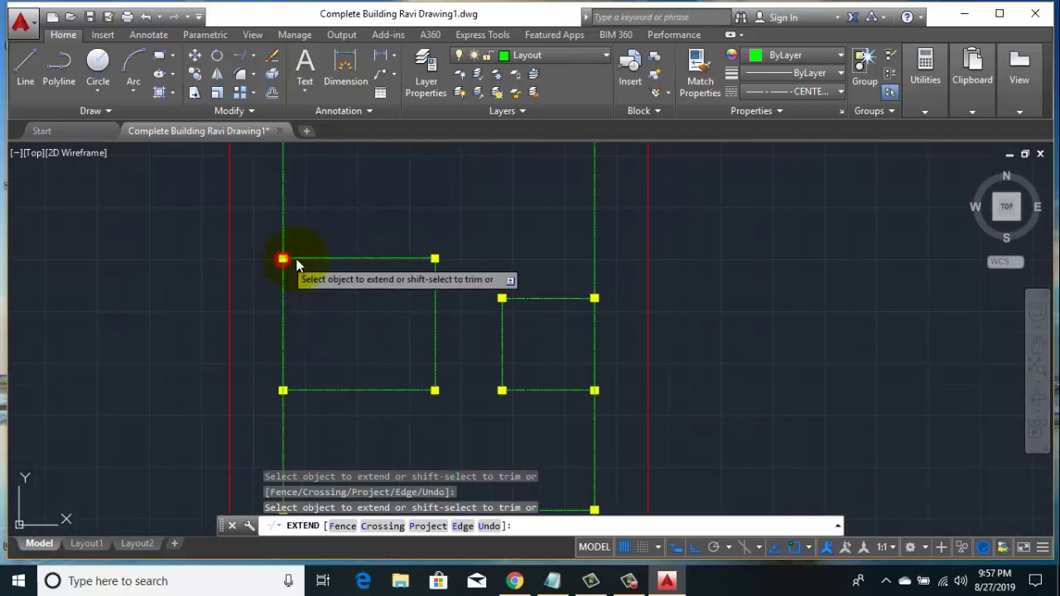
{"action": "left_click", "coordinate": [307, 391]}
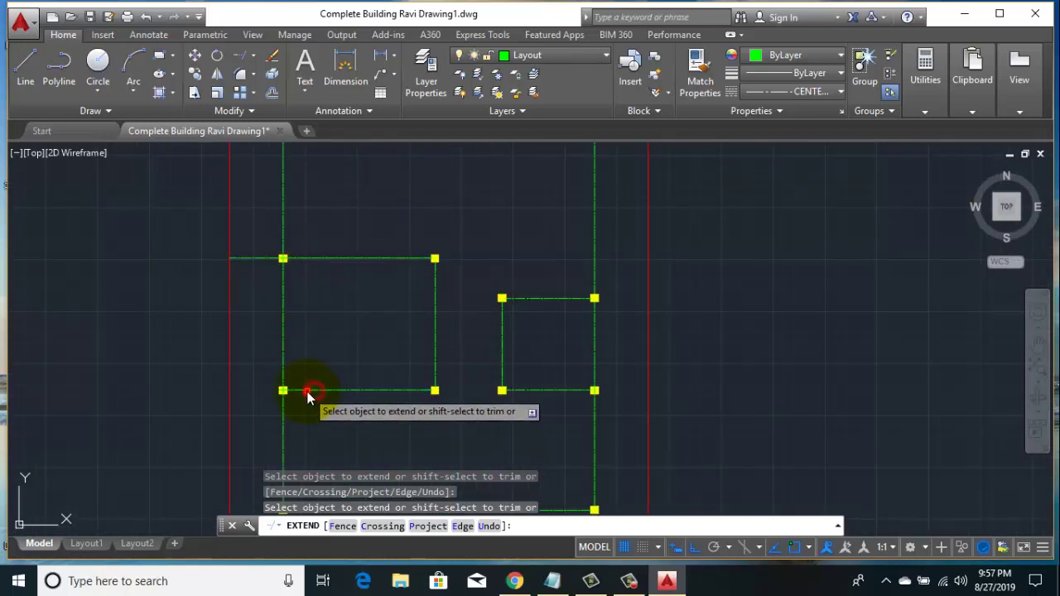
{"action": "left_click", "coordinate": [386, 390]}
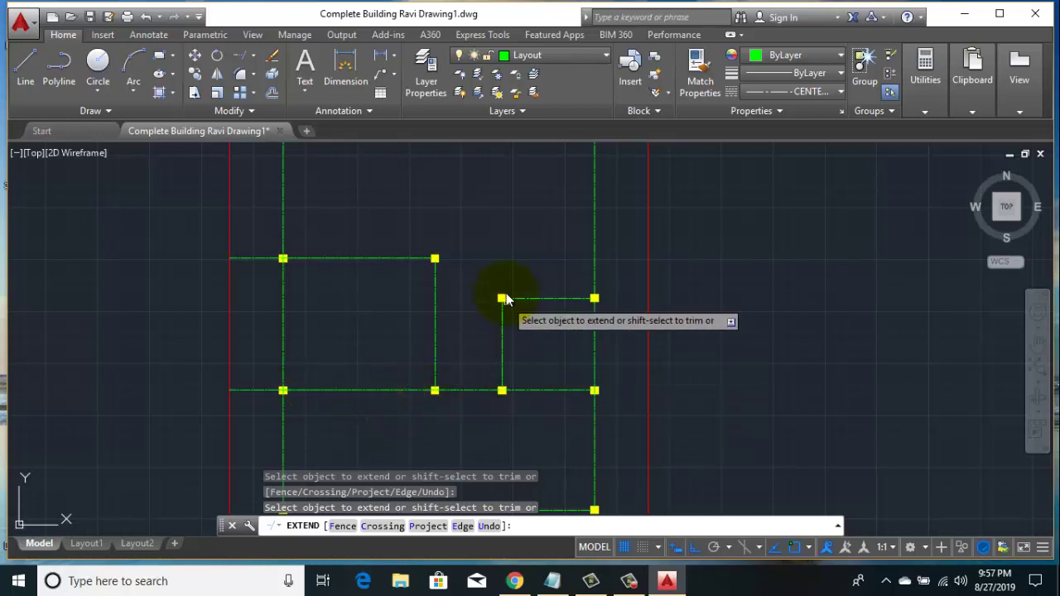
{"action": "left_click", "coordinate": [523, 299]}
{"action": "left_click", "coordinate": [480, 299]}
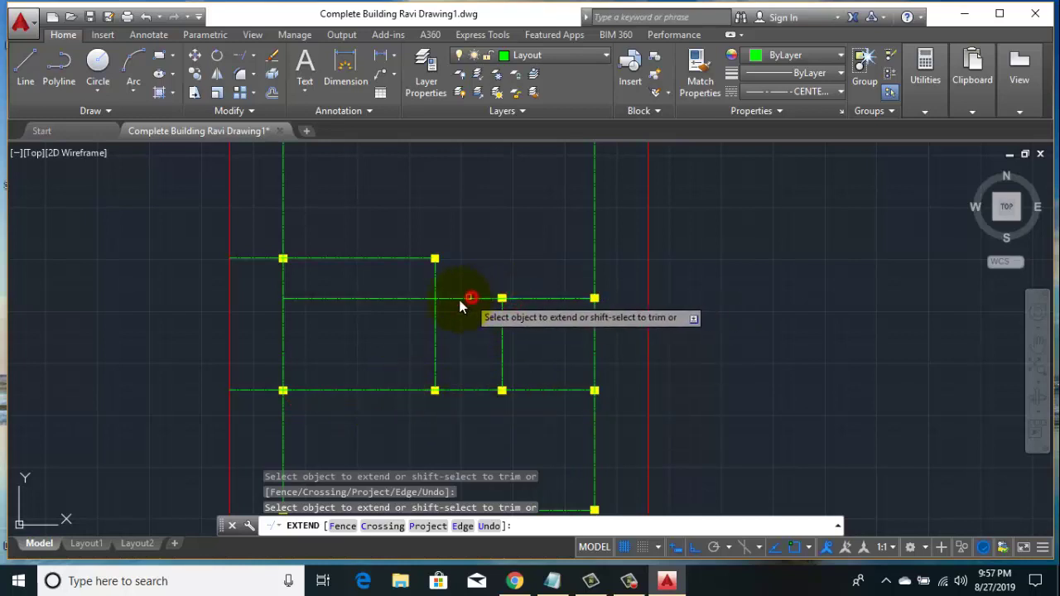
{"action": "left_click", "coordinate": [408, 259]}
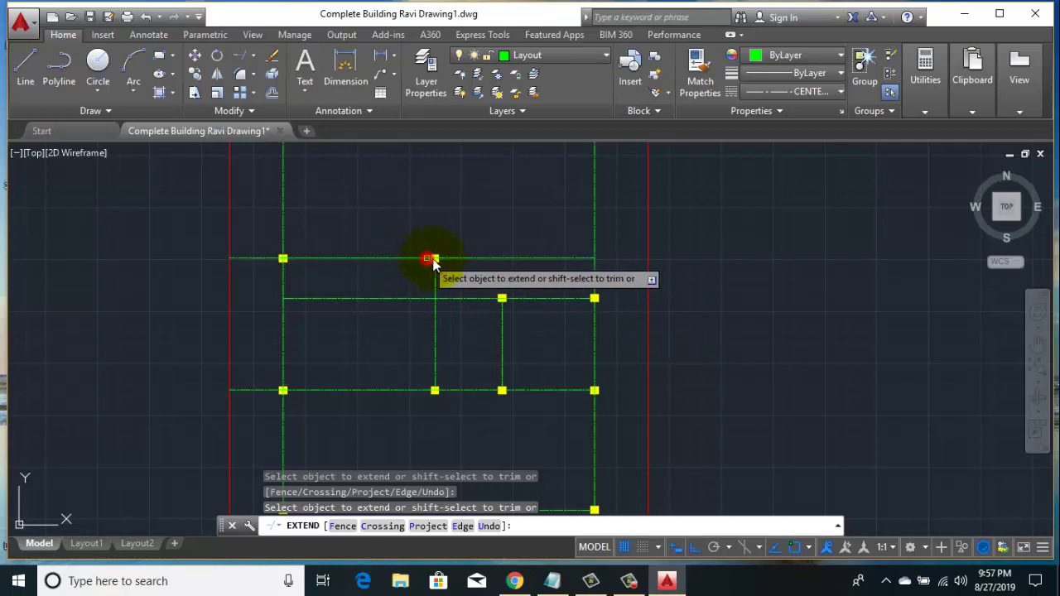
{"action": "left_click", "coordinate": [497, 258]}
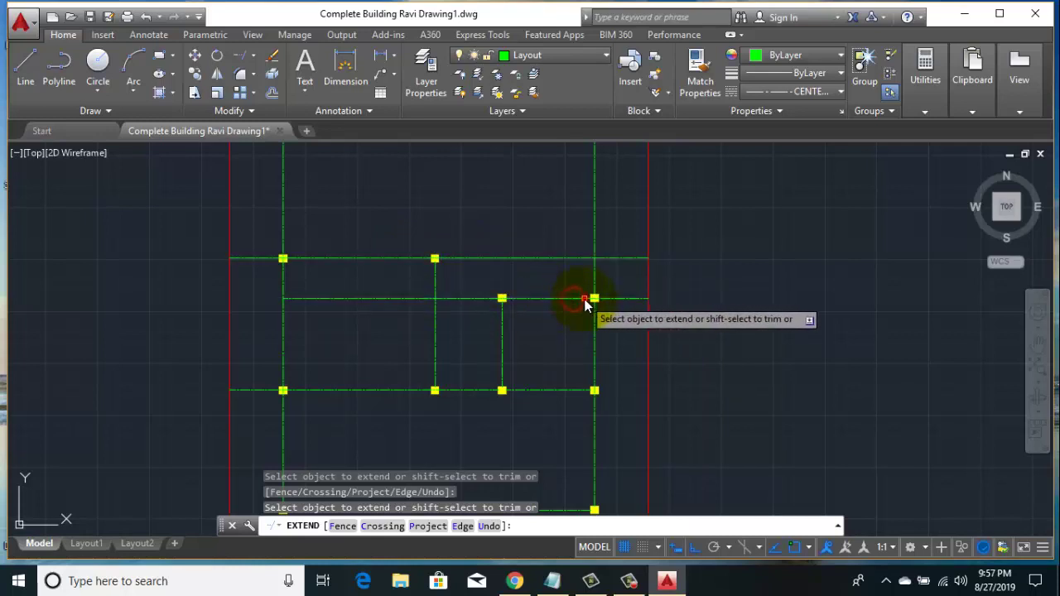
- Extend the middle and bottom horizontal centerlines out to both red boundaries
{"action": "left_click", "coordinate": [298, 298]}
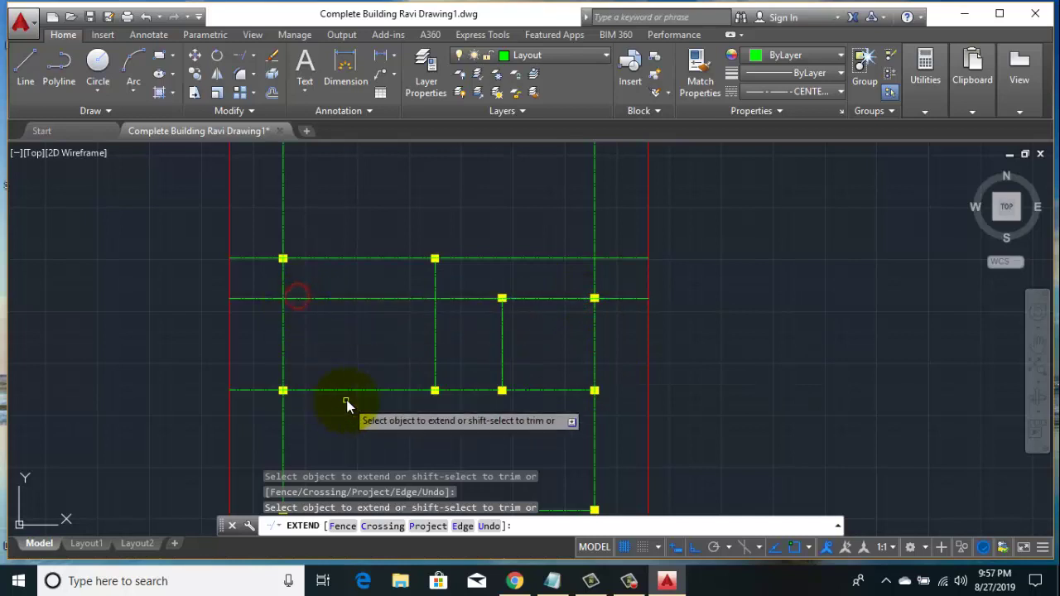
{"action": "scroll", "coordinate": [346, 404], "scroll_direction": "down", "scroll_amount": 2}
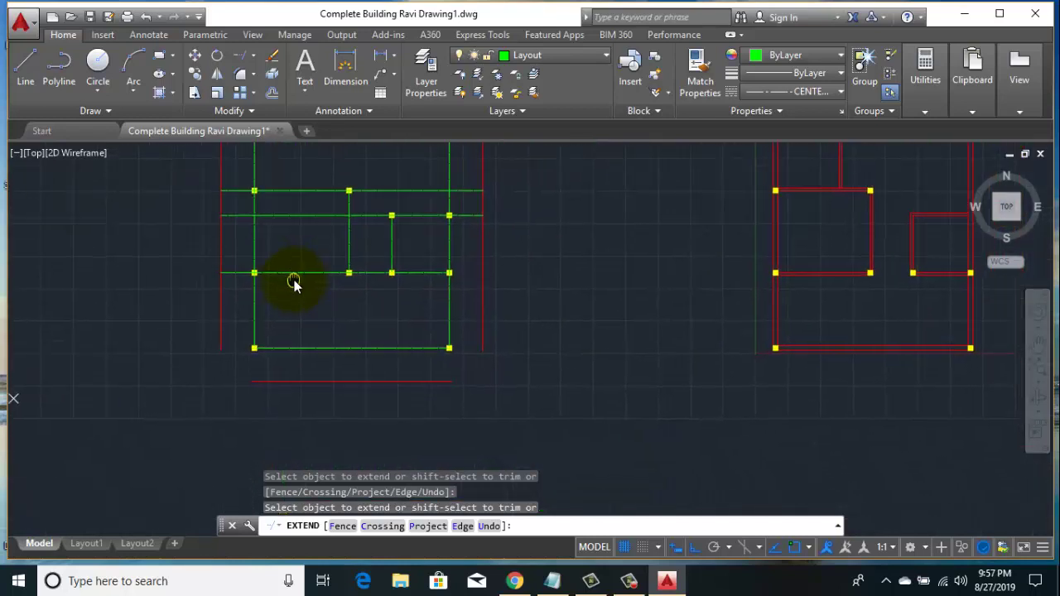
{"action": "left_click", "coordinate": [436, 275]}
{"action": "left_click", "coordinate": [433, 349]}
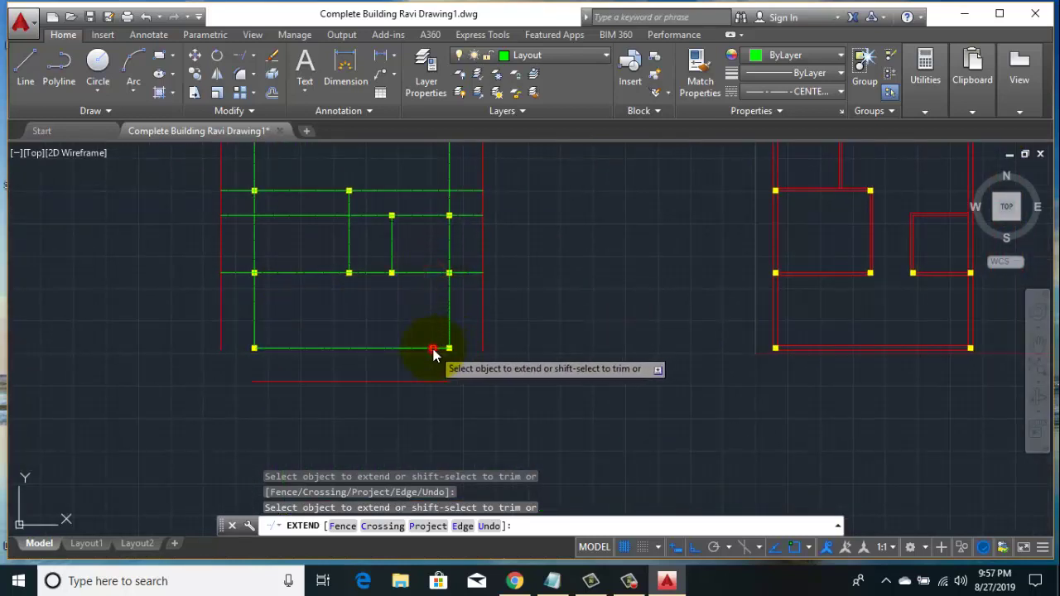
{"action": "left_click", "coordinate": [444, 349]}
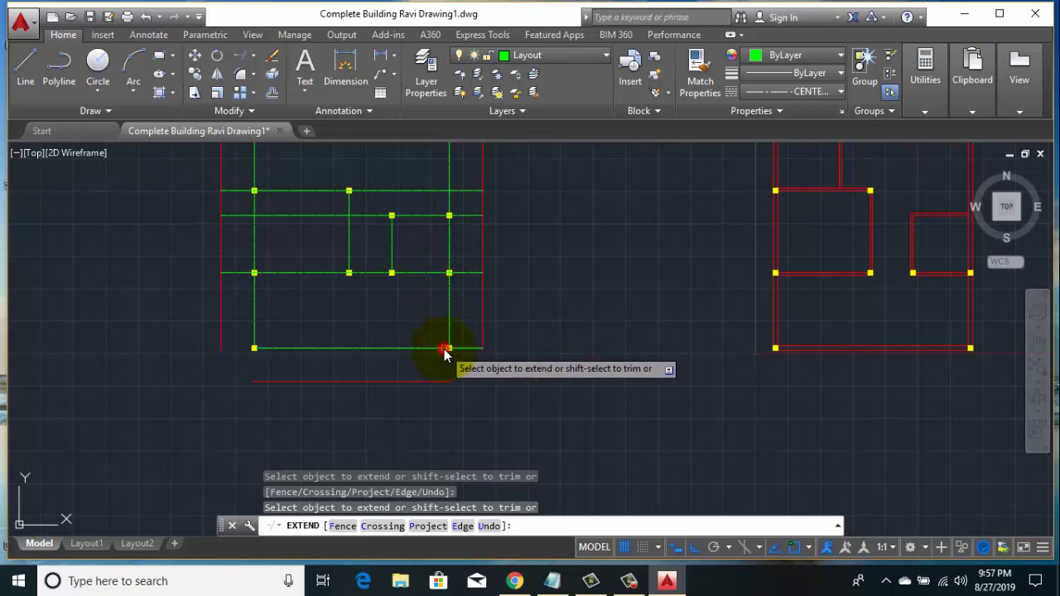
{"action": "left_click", "coordinate": [261, 350]}
{"action": "scroll", "coordinate": [322, 383], "scroll_direction": "down", "scroll_amount": 4}
- Extend the left and middle vertical green centerlines down to the bottom red line
{"action": "scroll", "coordinate": [305, 379], "scroll_direction": "up", "scroll_amount": 2}
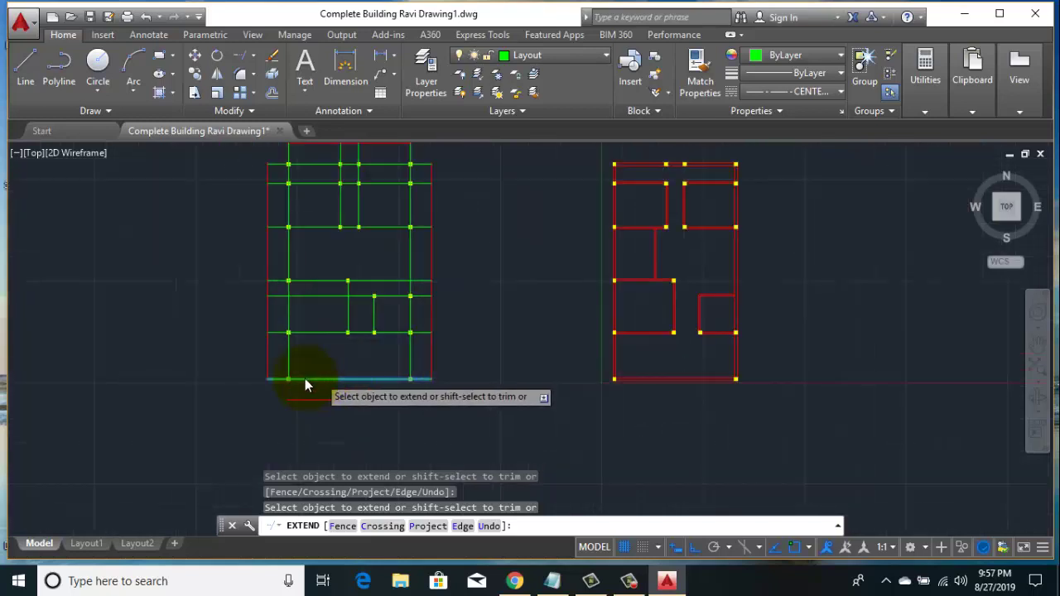
{"action": "scroll", "coordinate": [269, 377], "scroll_direction": "up", "scroll_amount": 4}
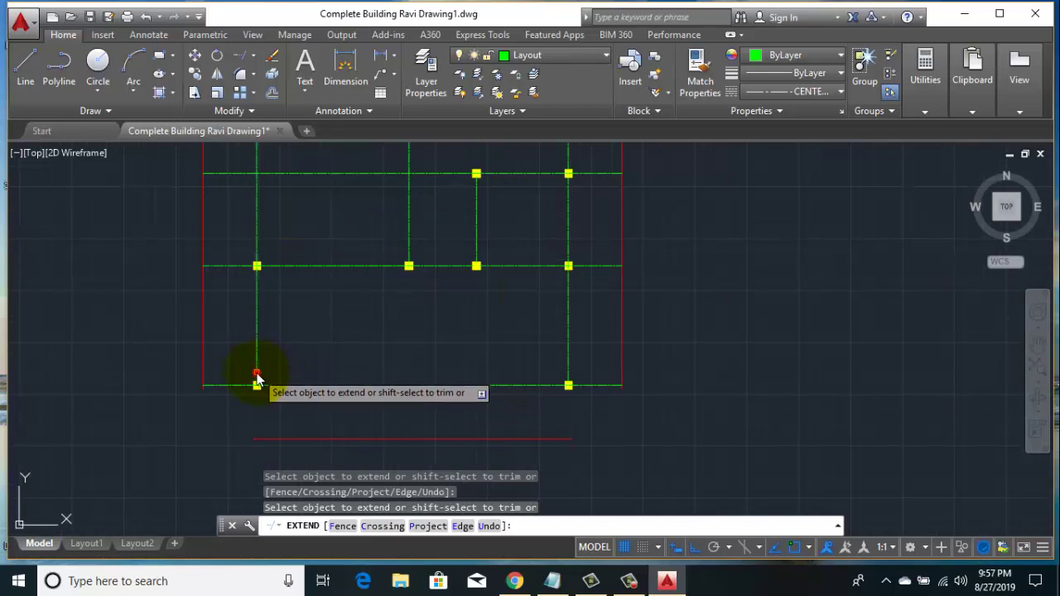
{"action": "left_click", "coordinate": [256, 379]}
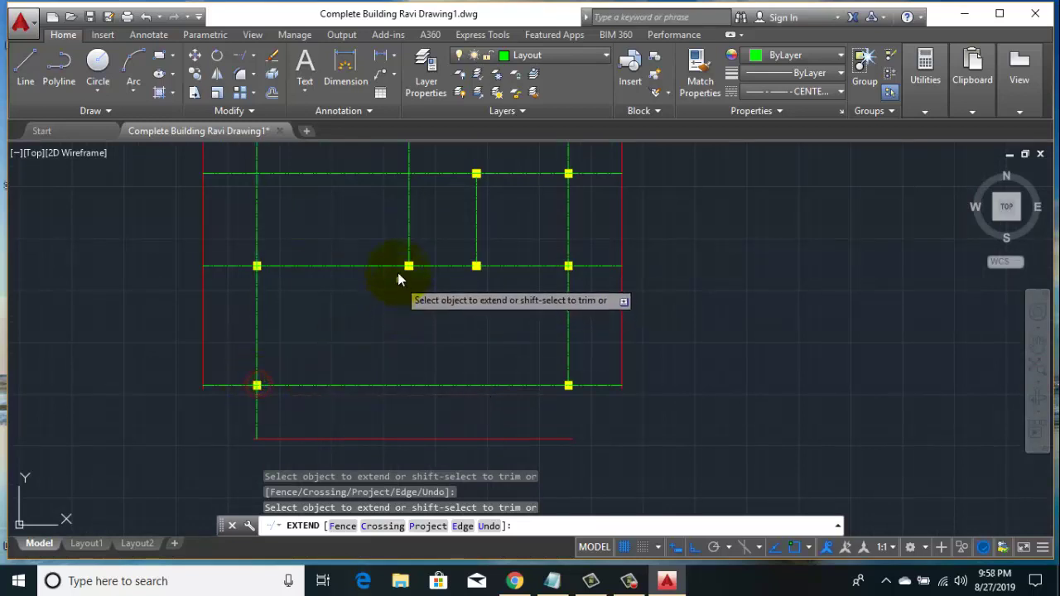
{"action": "left_click", "coordinate": [409, 242]}
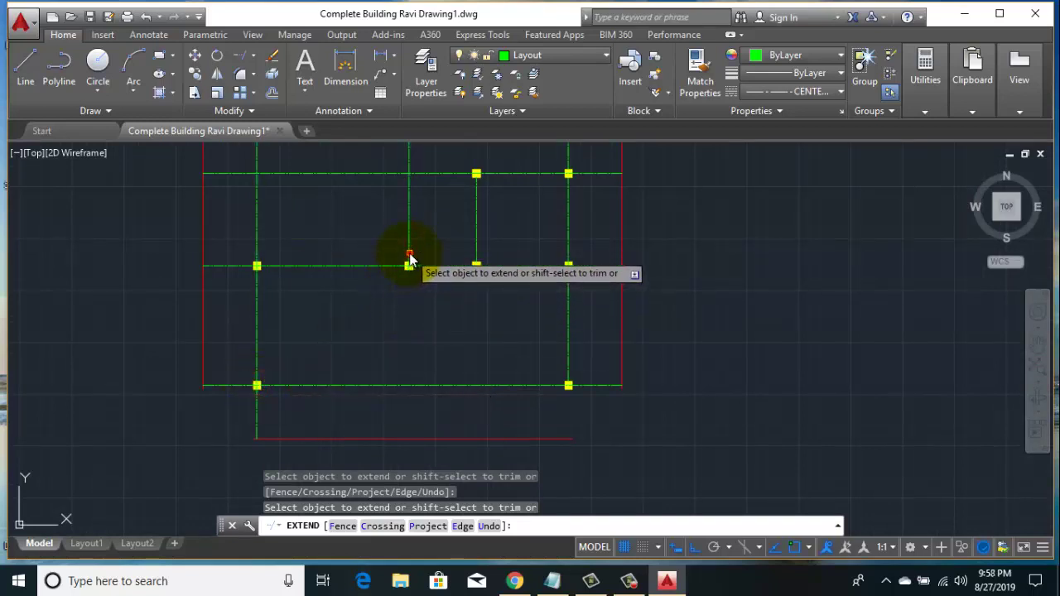
{"action": "left_click", "coordinate": [407, 319]}
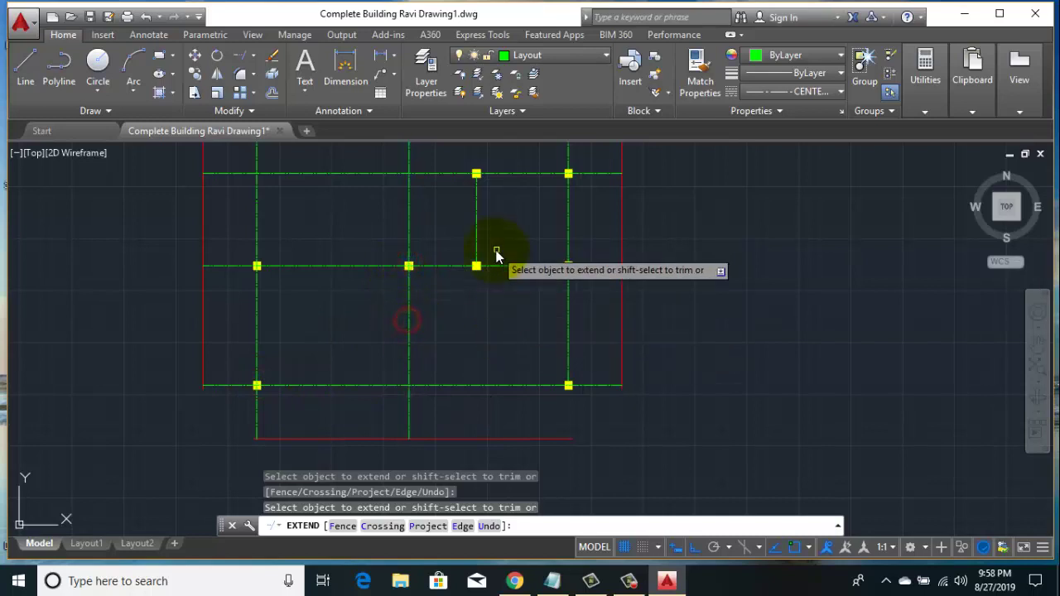
{"action": "left_click", "coordinate": [473, 238]}
{"action": "left_click", "coordinate": [480, 251]}
{"action": "left_click", "coordinate": [495, 232]}
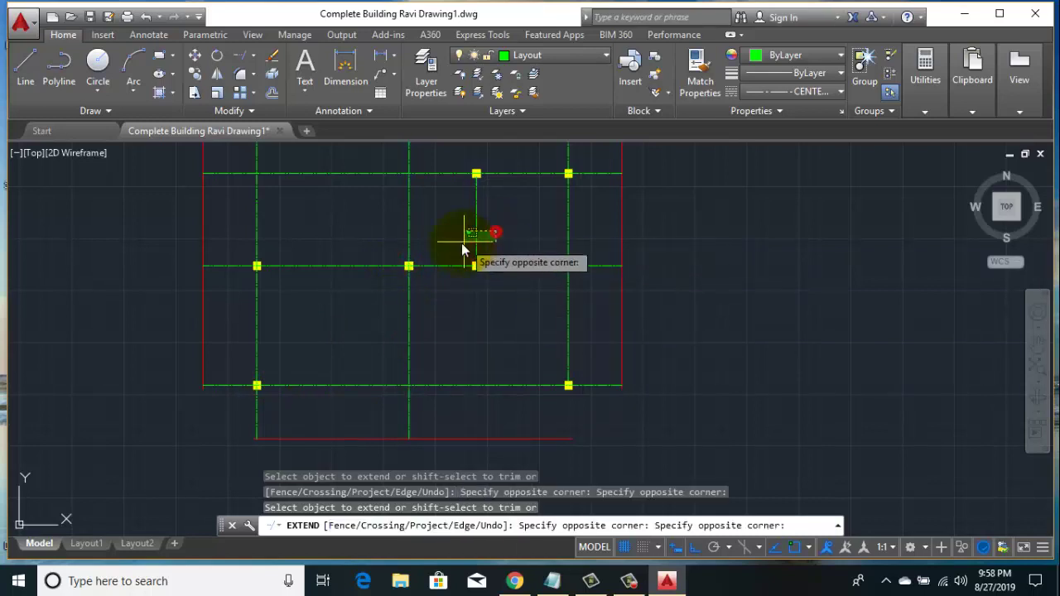
{"action": "left_click", "coordinate": [462, 249]}
{"action": "left_click", "coordinate": [473, 307]}
{"action": "left_click", "coordinate": [457, 349]}
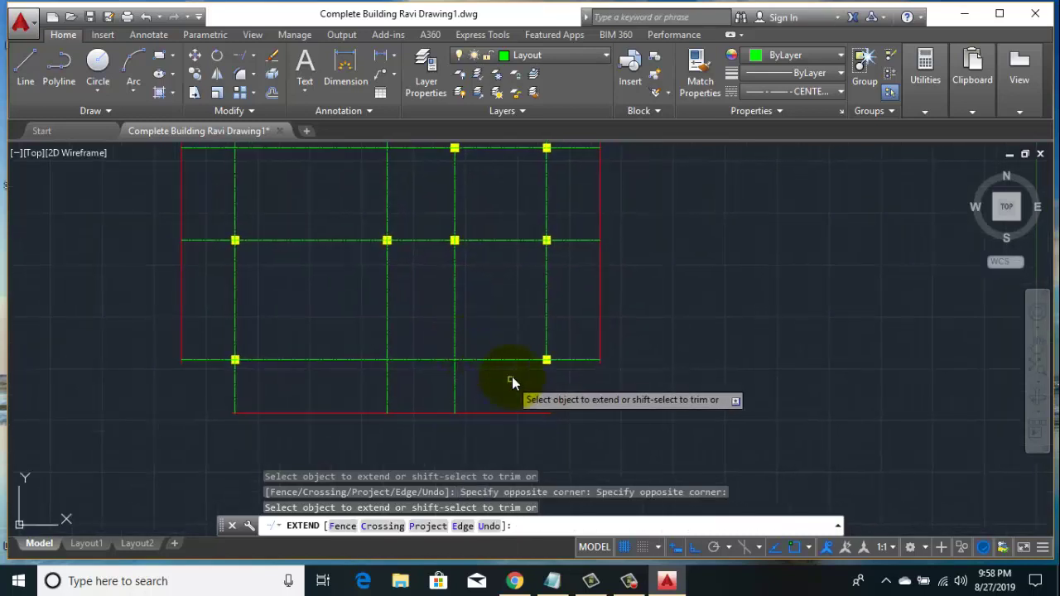
{"action": "scroll", "coordinate": [501, 315], "scroll_direction": "down", "scroll_amount": 4}
{"action": "scroll", "coordinate": [474, 336], "scroll_direction": "up", "scroll_amount": 4}
- Extend the remaining middle vertical centerlines up to the top red line using crossing windows
{"action": "left_click", "coordinate": [479, 334]}
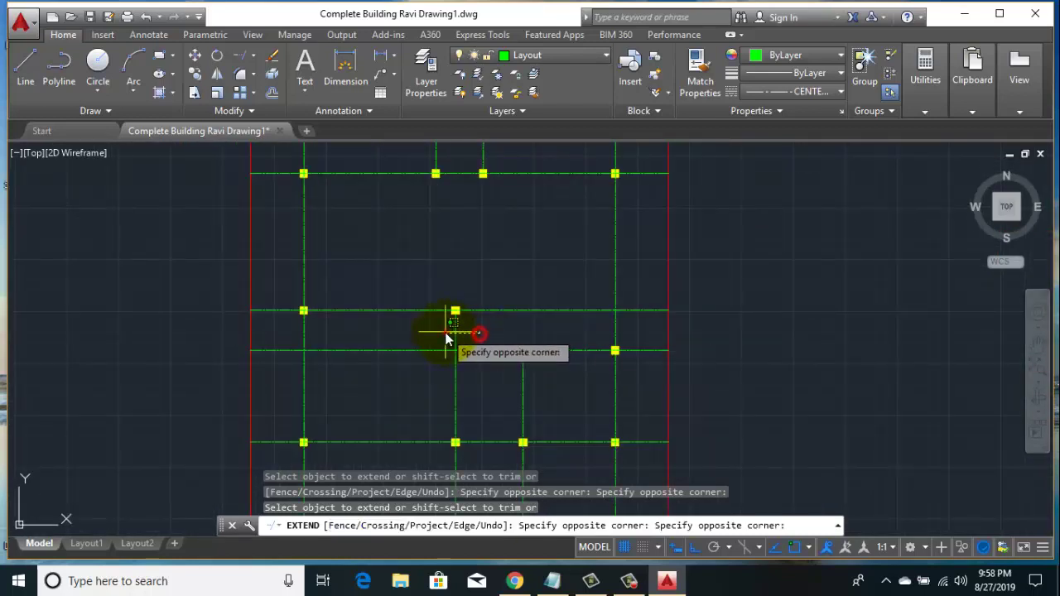
{"action": "left_click", "coordinate": [444, 332]}
{"action": "left_click", "coordinate": [456, 316]}
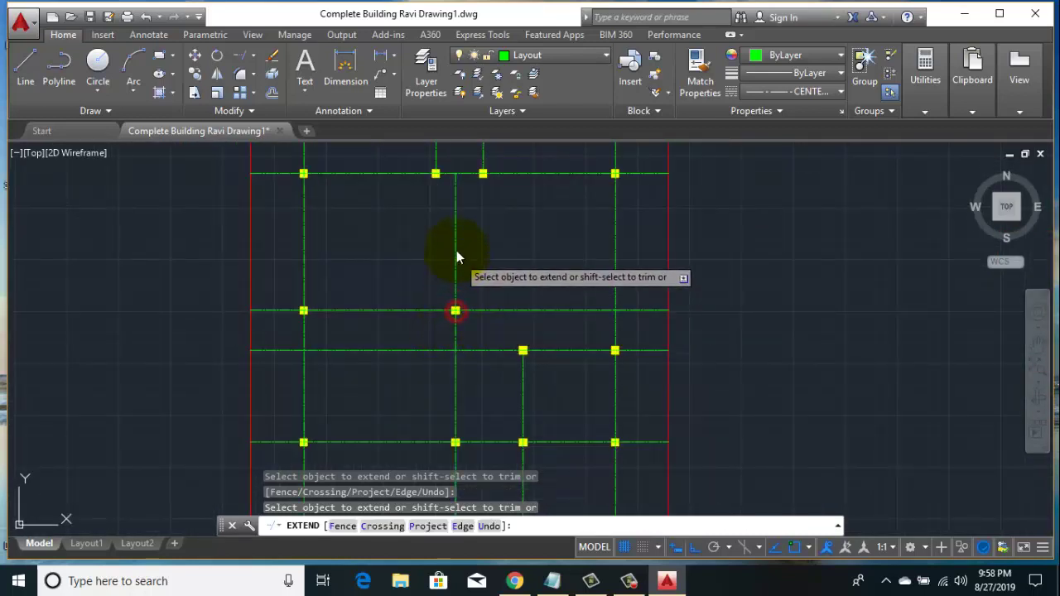
{"action": "left_click", "coordinate": [457, 231]}
{"action": "left_click", "coordinate": [490, 314]}
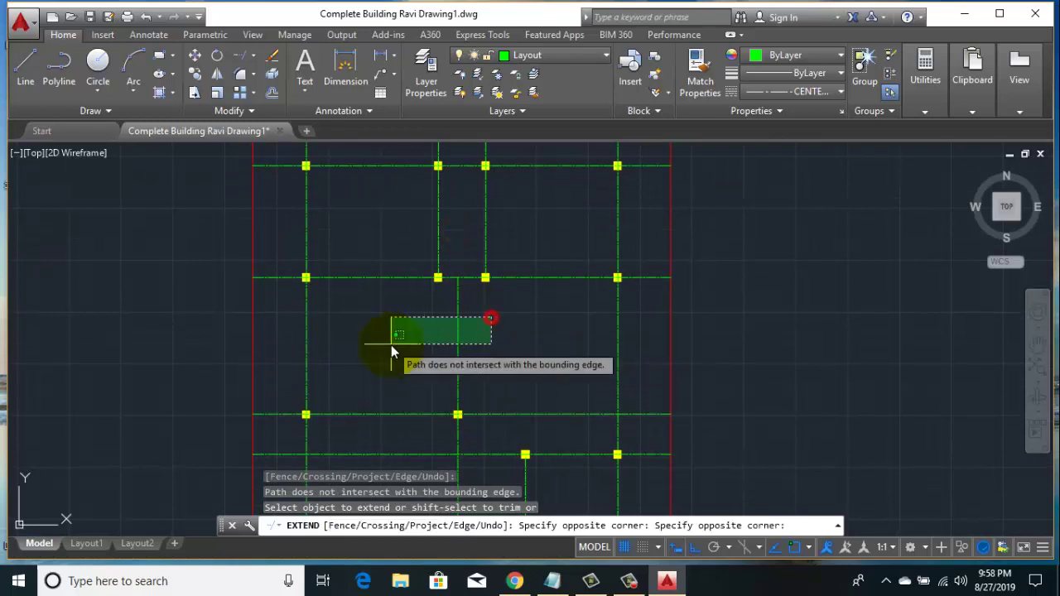
{"action": "left_click", "coordinate": [390, 345]}
{"action": "scroll", "coordinate": [457, 322], "scroll_direction": "up", "scroll_amount": 2}
{"action": "left_click", "coordinate": [460, 301]}
{"action": "left_click", "coordinate": [454, 300]}
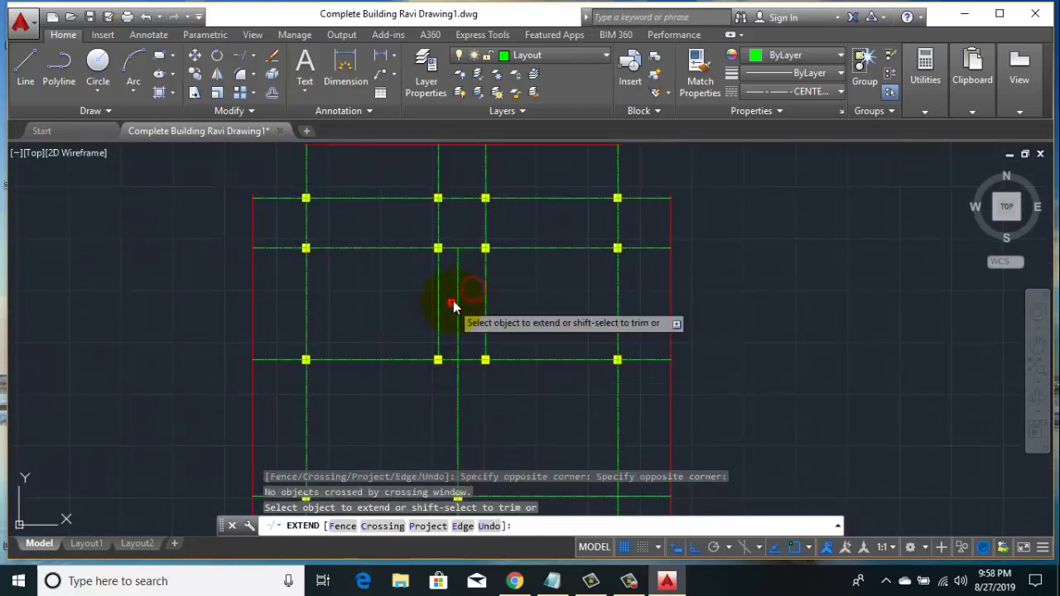
{"action": "mouse_move", "coordinate": [453, 301]}
{"action": "middle_mouse_down"}
{"action": "mouse_move", "coordinate": [468, 345]}
{"action": "mouse_move", "coordinate": [469, 325]}
{"action": "middle_mouse_up"}
{"action": "left_click", "coordinate": [467, 362]}
{"action": "left_click", "coordinate": [483, 292]}
{"action": "left_click", "coordinate": [464, 275]}
{"action": "scroll", "coordinate": [455, 298], "scroll_direction": "down", "scroll_amount": 3}
- Extend the short vertical centerlines in the lower grid to the red boundary with crossing windows
{"action": "scroll", "coordinate": [442, 331], "scroll_direction": "up", "scroll_amount": 2}
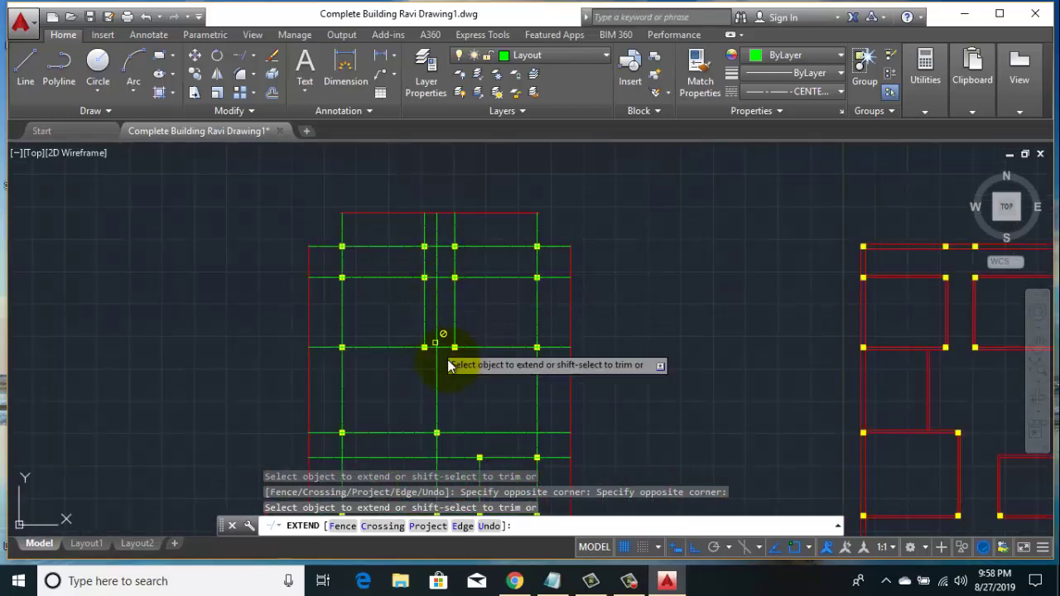
{"action": "scroll", "coordinate": [439, 323], "scroll_direction": "down", "scroll_amount": 2}
{"action": "left_click", "coordinate": [443, 381]}
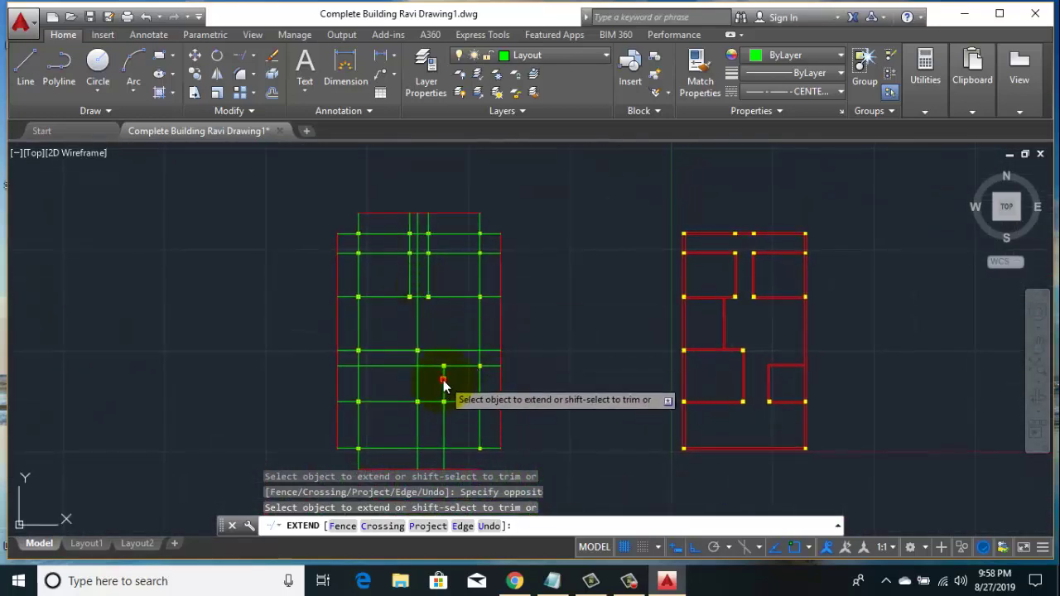
{"action": "left_click", "coordinate": [445, 362]}
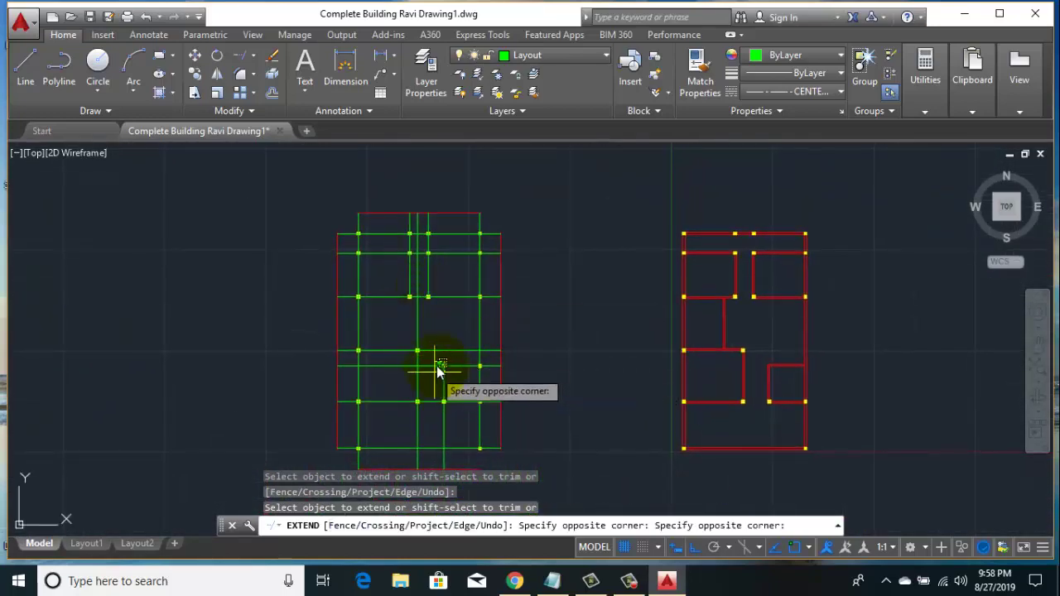
{"action": "left_click", "coordinate": [458, 383]}
{"action": "left_click", "coordinate": [430, 373]}
{"action": "left_click", "coordinate": [435, 373]}
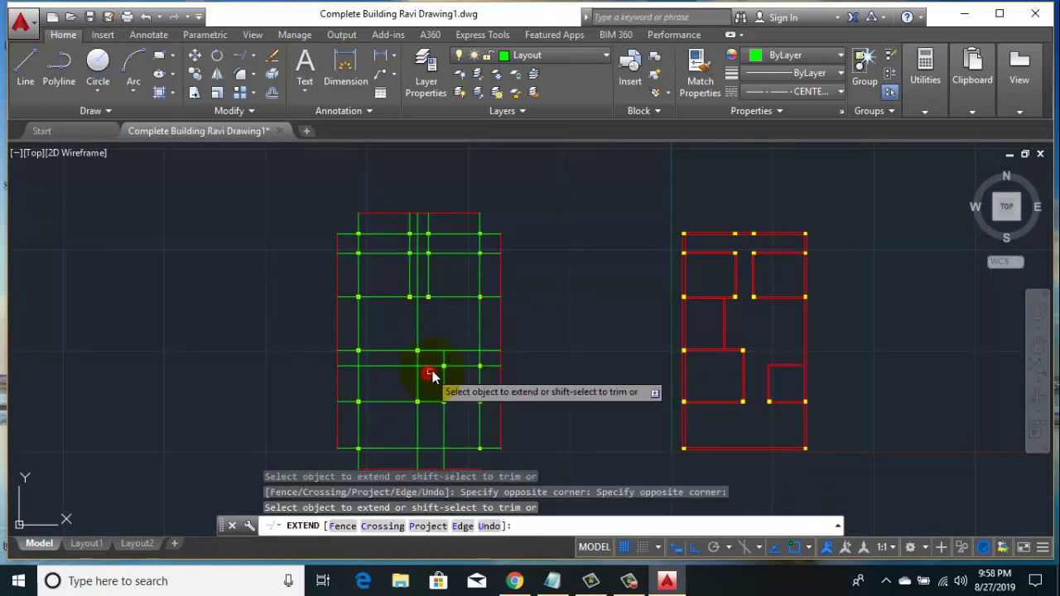
{"action": "left_click", "coordinate": [434, 356]}
{"action": "left_click", "coordinate": [452, 346]}
{"action": "left_click", "coordinate": [428, 311]}
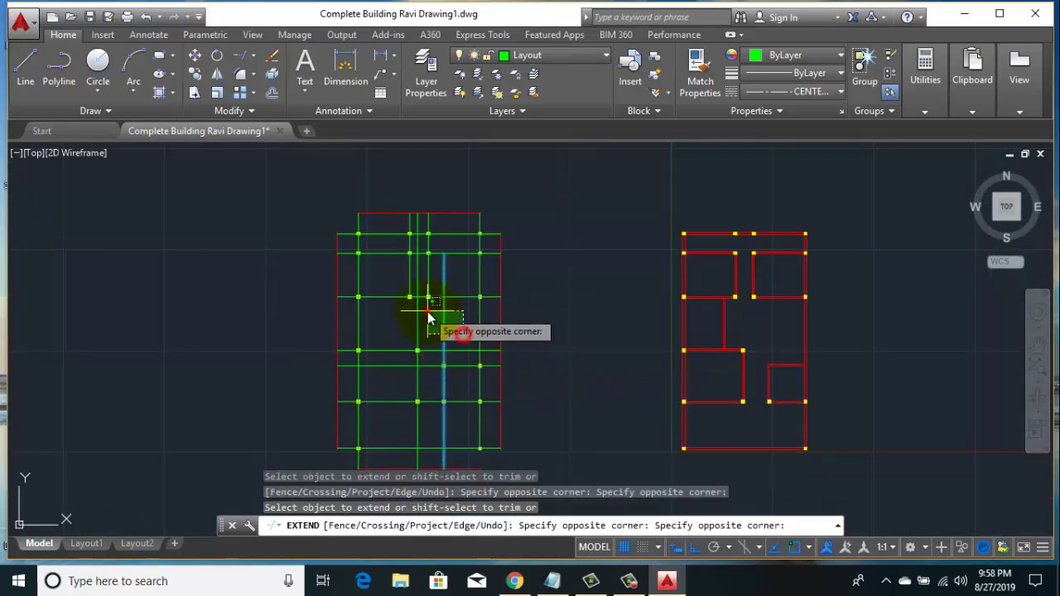
{"action": "middle_click_drag", "start_coordinate": [437, 352], "coordinate": [443, 418]}
{"action": "left_click", "coordinate": [460, 343]}
{"action": "left_click", "coordinate": [446, 340]}
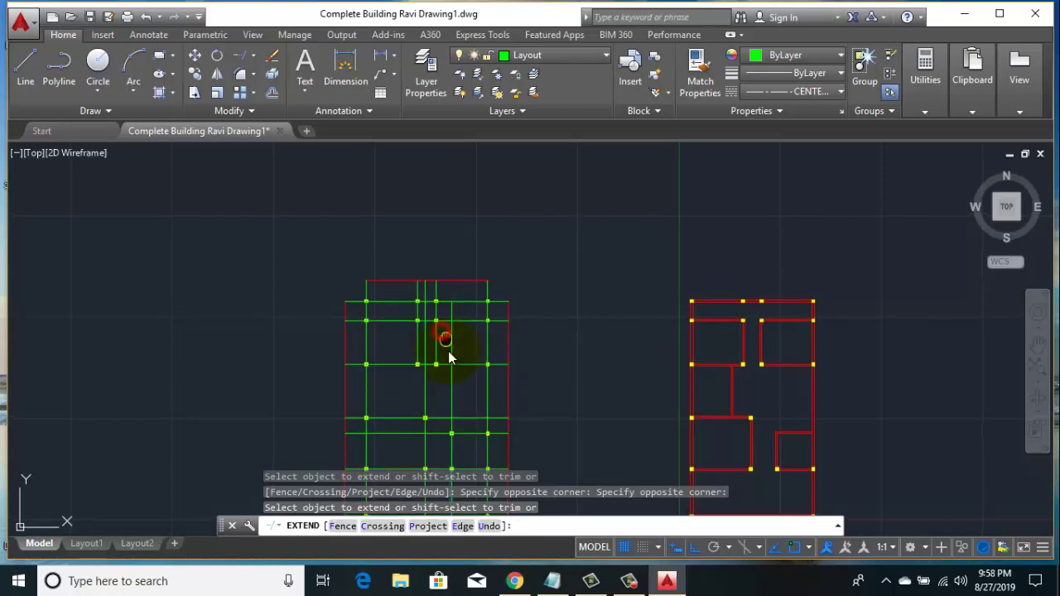
{"action": "middle_click_drag", "start_coordinate": [454, 312], "coordinate": [461, 348]}
- With both floor plans in view, extend further vertical grid lines to the red boundary
{"action": "scroll", "coordinate": [462, 347], "scroll_direction": "up", "scroll_amount": 4}
{"action": "left_click", "coordinate": [428, 356]}
{"action": "scroll", "coordinate": [428, 357], "scroll_direction": "down", "scroll_amount": 3}
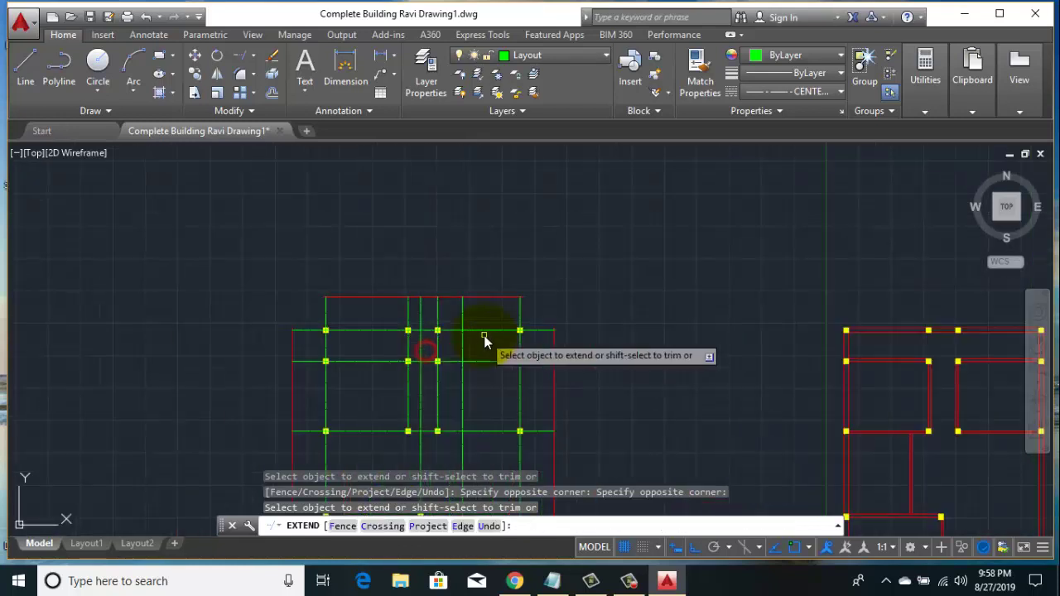
{"action": "scroll", "coordinate": [486, 338], "scroll_direction": "down", "scroll_amount": 2}
{"action": "middle_click_drag", "start_coordinate": [473, 284], "coordinate": [426, 165]}
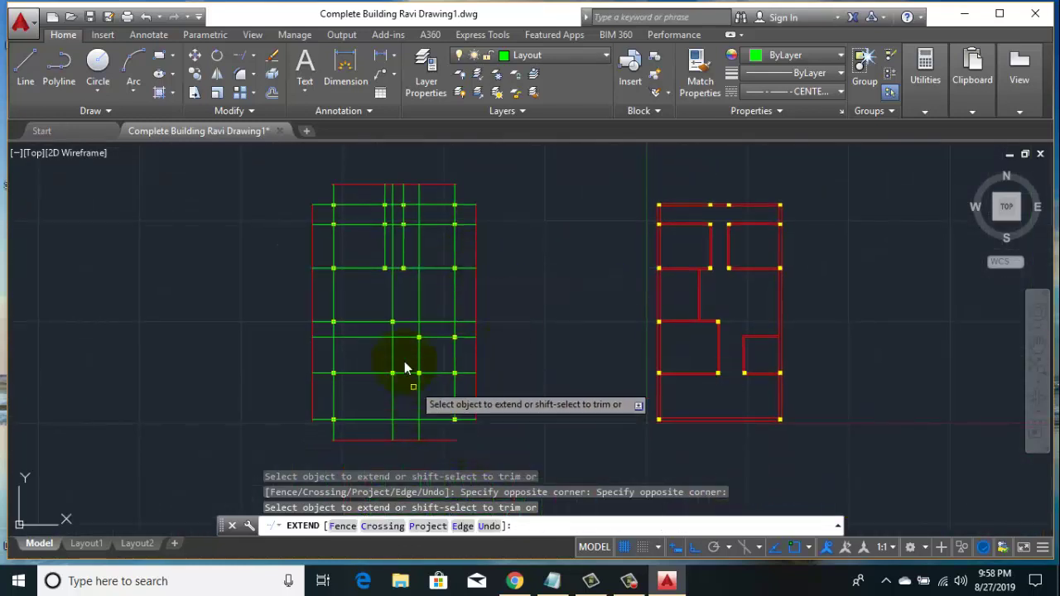
{"action": "middle_click_drag", "start_coordinate": [396, 391], "coordinate": [396, 398]}
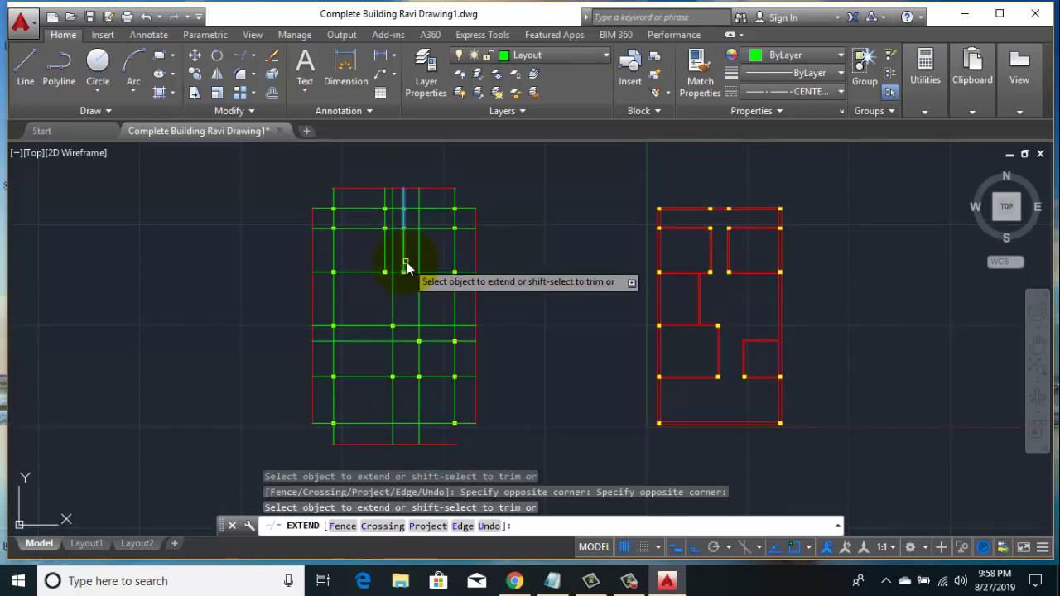
{"action": "scroll", "coordinate": [410, 256], "scroll_direction": "up", "scroll_amount": 4}
{"action": "left_click", "coordinate": [415, 249]}
{"action": "left_click", "coordinate": [389, 276]}
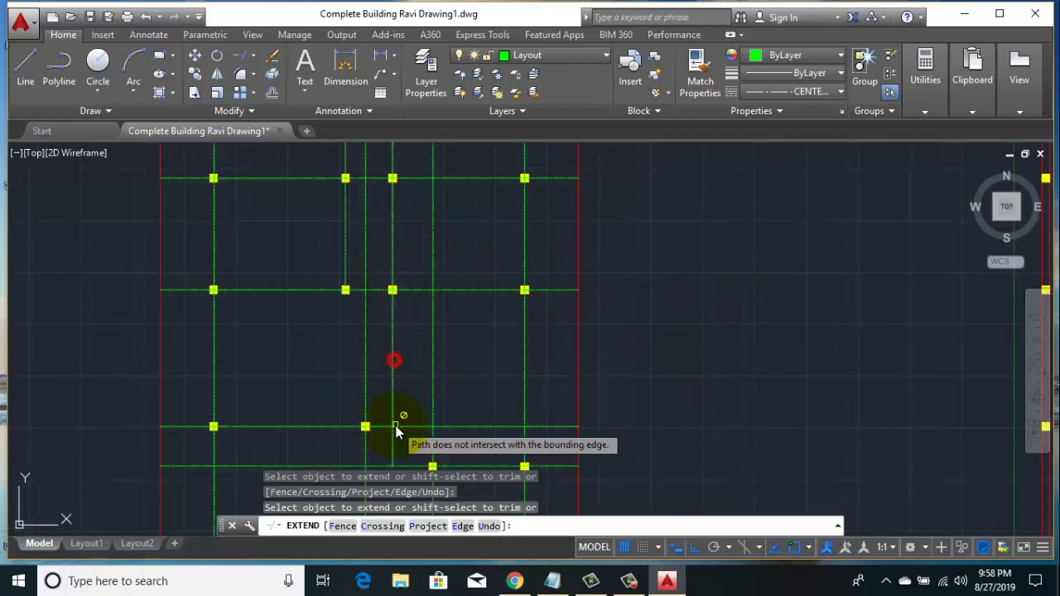
{"action": "middle_click_drag", "start_coordinate": [393, 426], "coordinate": [359, 258]}
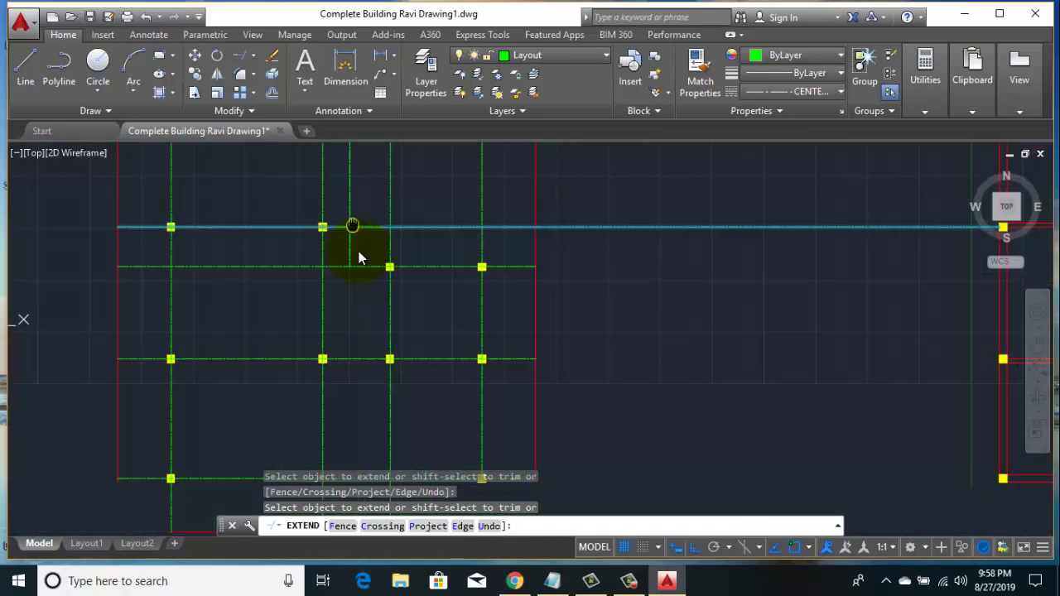
{"action": "left_click", "coordinate": [351, 330]}
- Extend more vertical grid lines to full height between the red boundary lines
{"action": "middle_click_drag", "start_coordinate": [365, 410], "coordinate": [332, 276]}
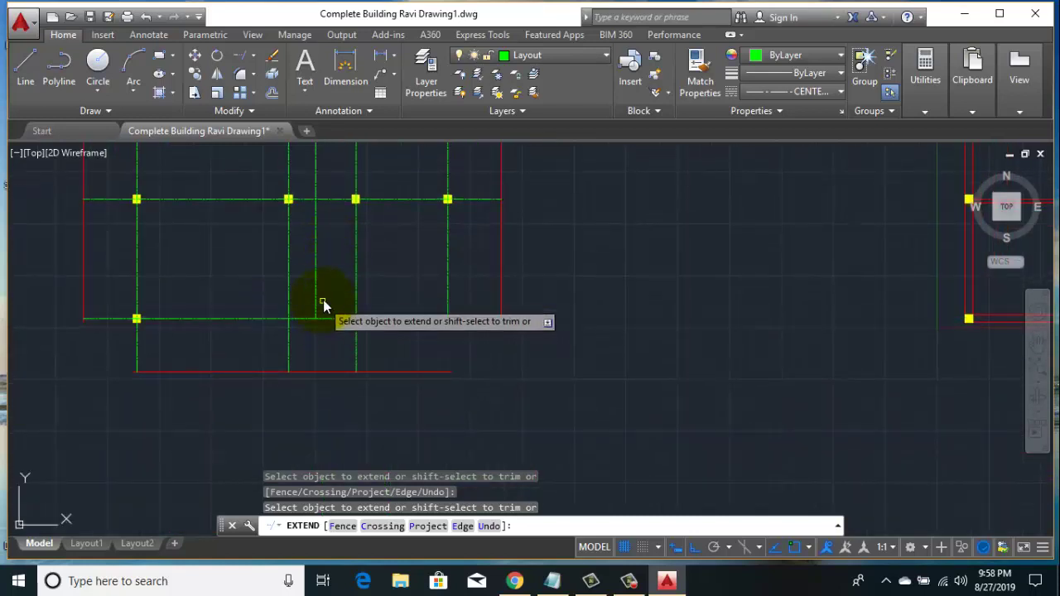
{"action": "scroll", "coordinate": [320, 232], "scroll_direction": "down", "scroll_amount": 3}
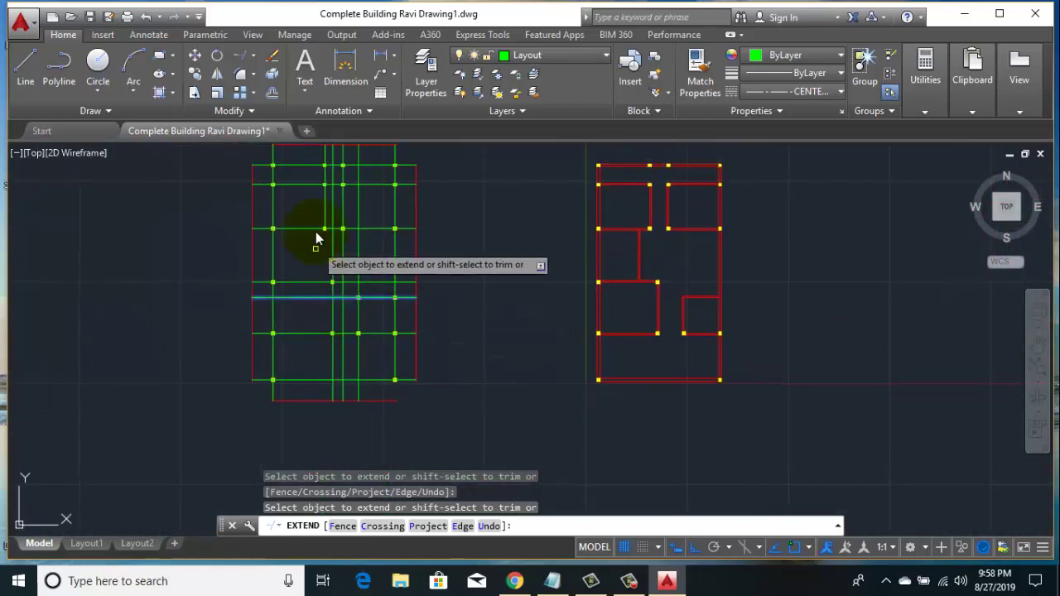
{"action": "scroll", "coordinate": [327, 230], "scroll_direction": "up", "scroll_amount": 6}
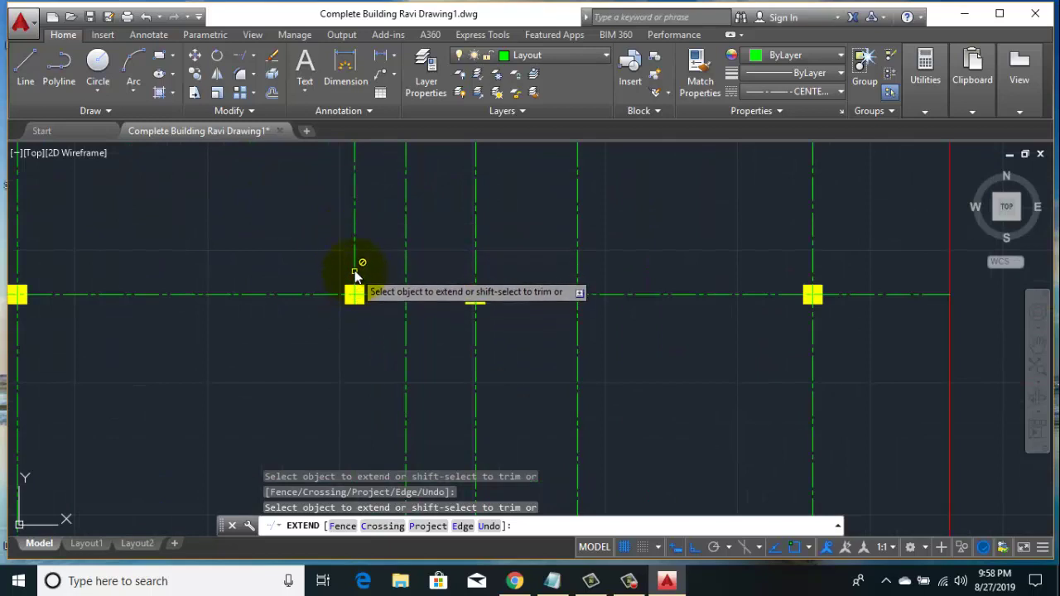
{"action": "left_click", "coordinate": [362, 248]}
{"action": "left_click", "coordinate": [362, 232]}
{"action": "left_click", "coordinate": [313, 265]}
{"action": "scroll", "coordinate": [358, 236], "scroll_direction": "down", "scroll_amount": 2}
{"action": "scroll", "coordinate": [357, 238], "scroll_direction": "down", "scroll_amount": 3}
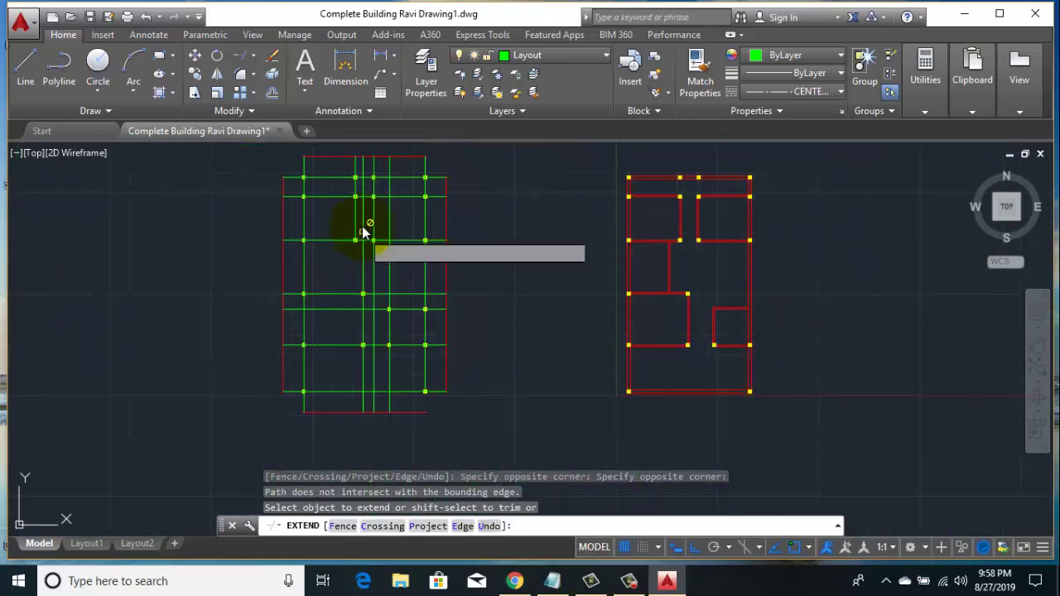
{"action": "left_click", "coordinate": [352, 222]}
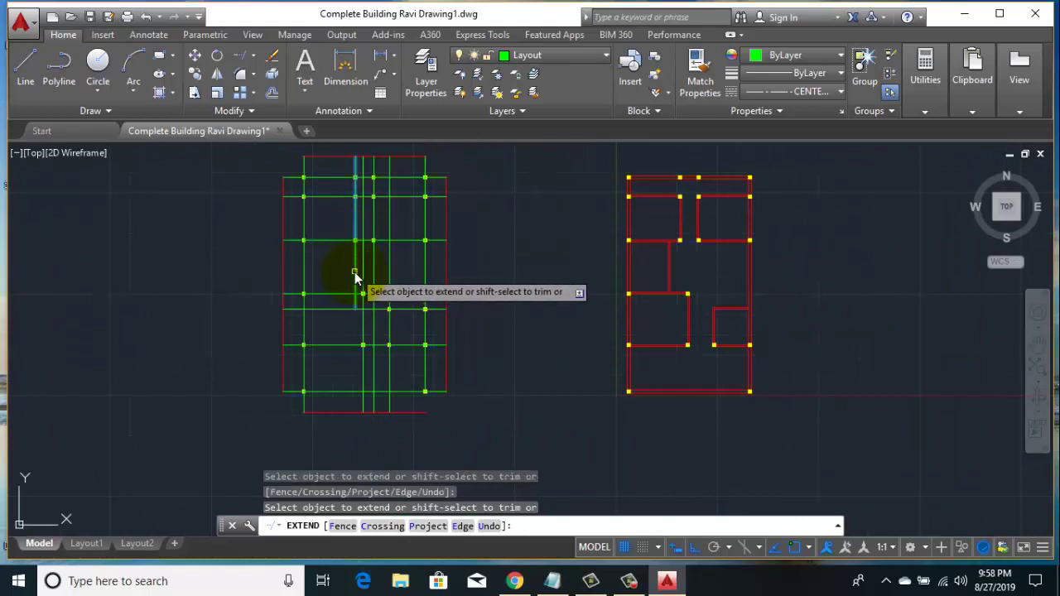
{"action": "left_click", "coordinate": [355, 271]}
{"action": "left_click", "coordinate": [356, 303]}
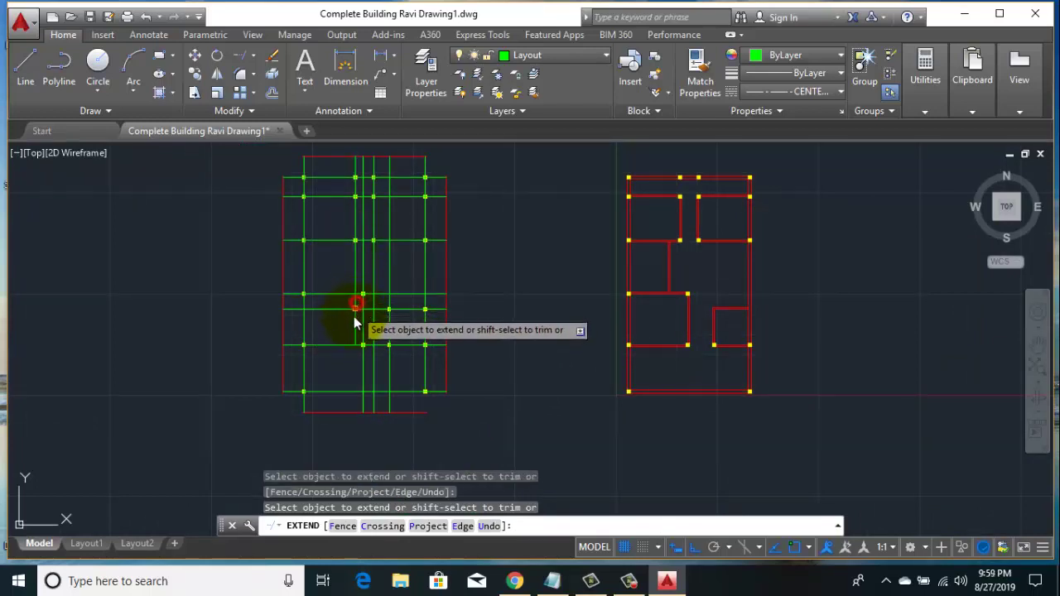
- Extend the lower middle and right vertical lines to the bottom boundary, then bring up the options to end EXTEND
{"action": "left_click", "coordinate": [355, 333]}
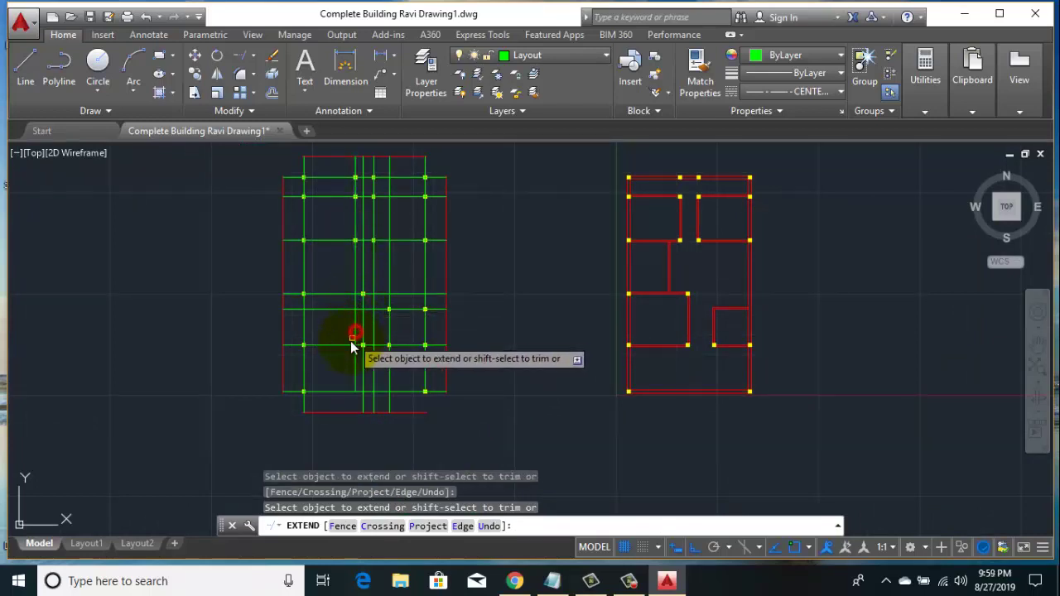
{"action": "left_click", "coordinate": [357, 383]}
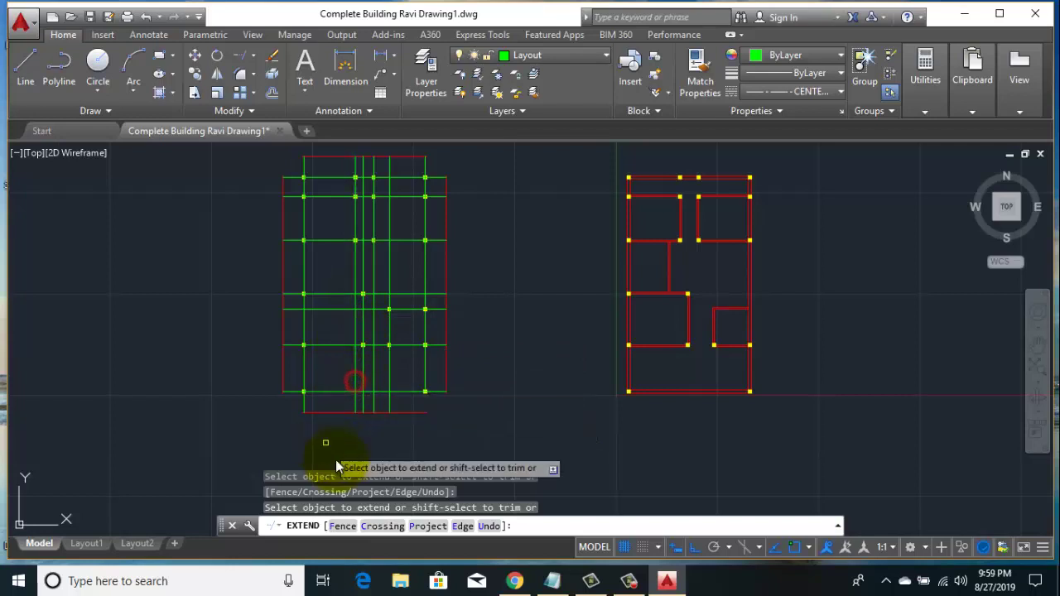
{"action": "left_click", "coordinate": [427, 378]}
{"action": "left_click", "coordinate": [419, 379]}
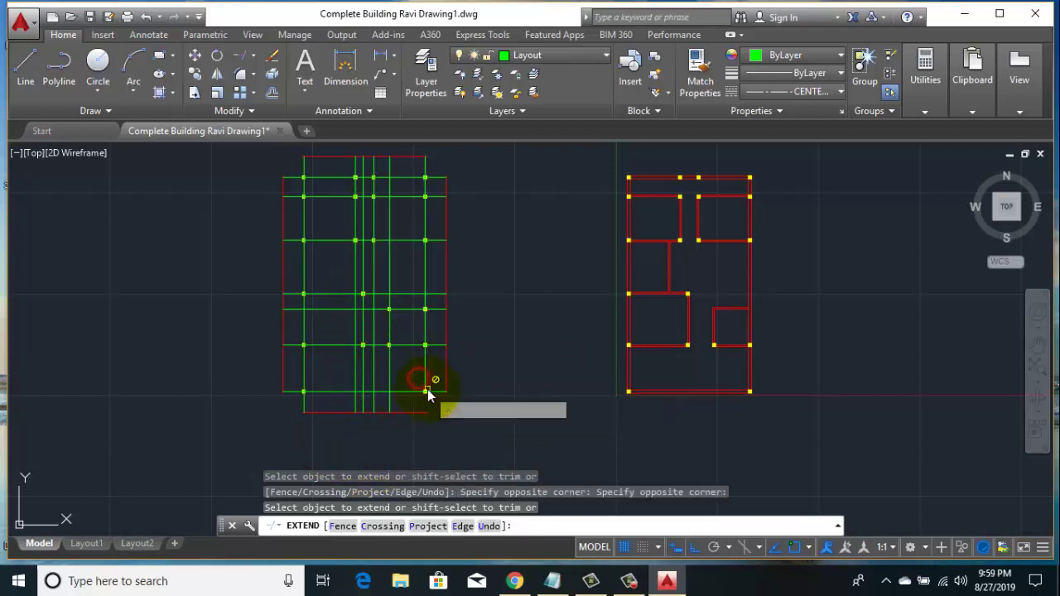
{"action": "left_click", "coordinate": [425, 384]}
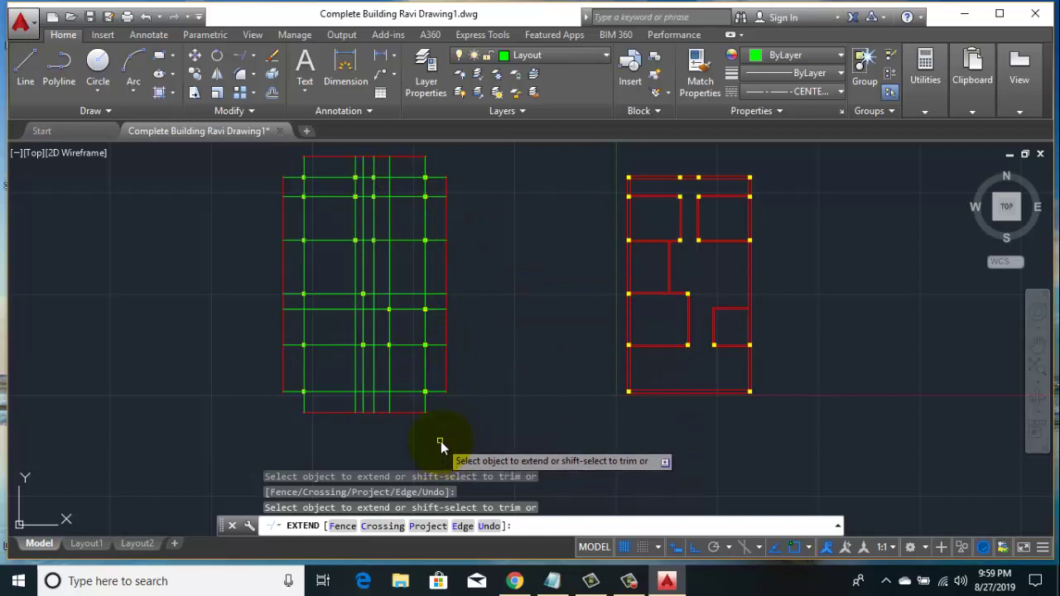
{"action": "right_click", "coordinate": [488, 242]}
- Select the right, top, left and bottom red boundary lines and erase them
{"action": "left_click", "coordinate": [512, 251]}
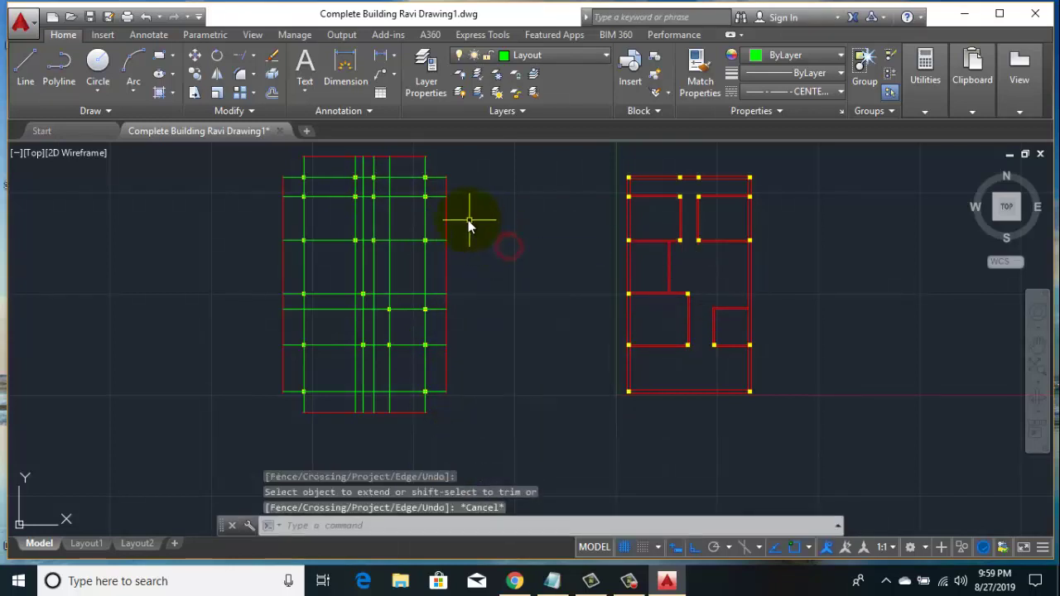
{"action": "left_click", "coordinate": [462, 217]}
{"action": "left_click", "coordinate": [439, 224]}
{"action": "middle_click_drag", "start_coordinate": [333, 203], "coordinate": [343, 258]}
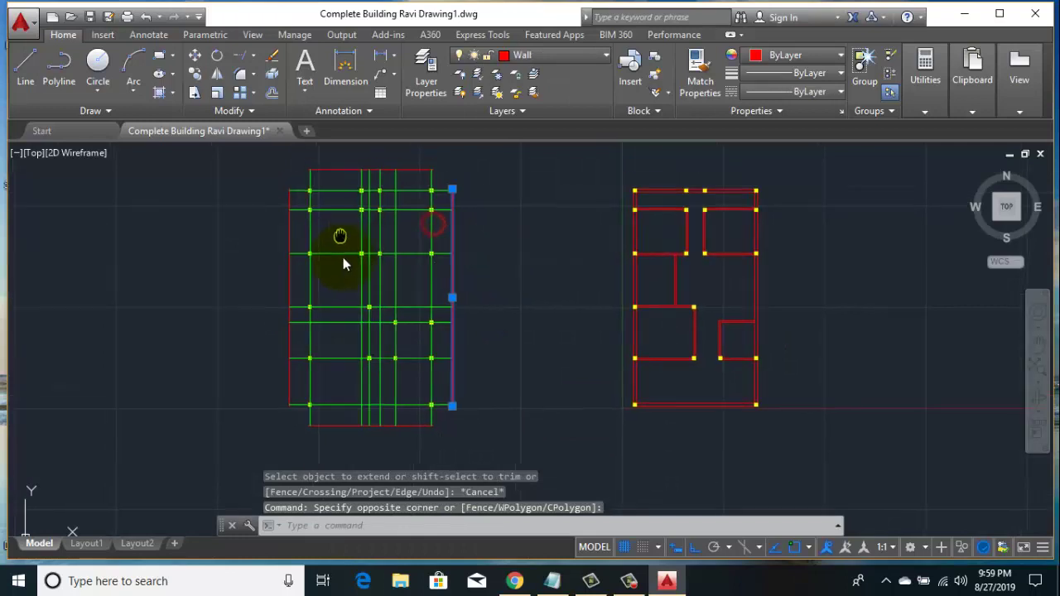
{"action": "left_click", "coordinate": [347, 217]}
{"action": "left_click", "coordinate": [337, 193]}
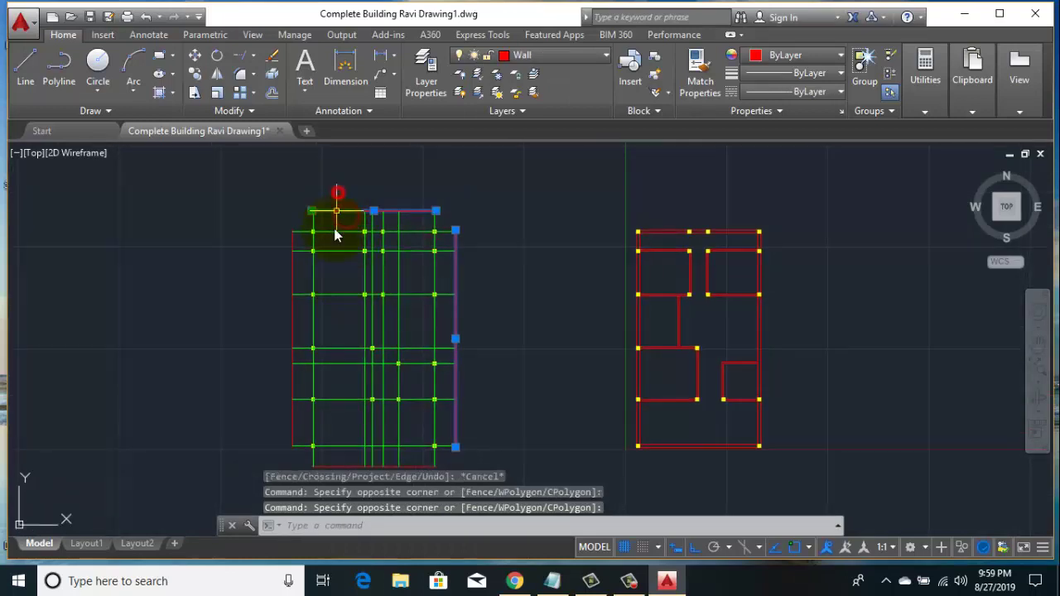
{"action": "left_click", "coordinate": [296, 265]}
{"action": "left_click", "coordinate": [276, 276]}
{"action": "middle_click_drag", "start_coordinate": [341, 470], "coordinate": [284, 346]}
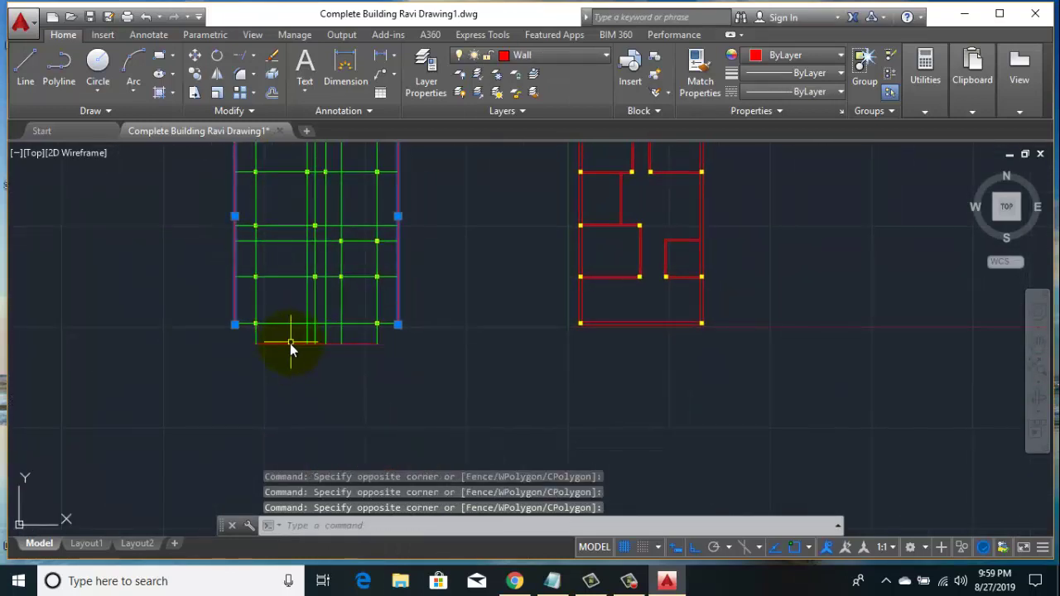
{"action": "left_click", "coordinate": [290, 344]}
{"action": "right_click", "coordinate": [456, 205]}
{"action": "left_click", "coordinate": [491, 300]}
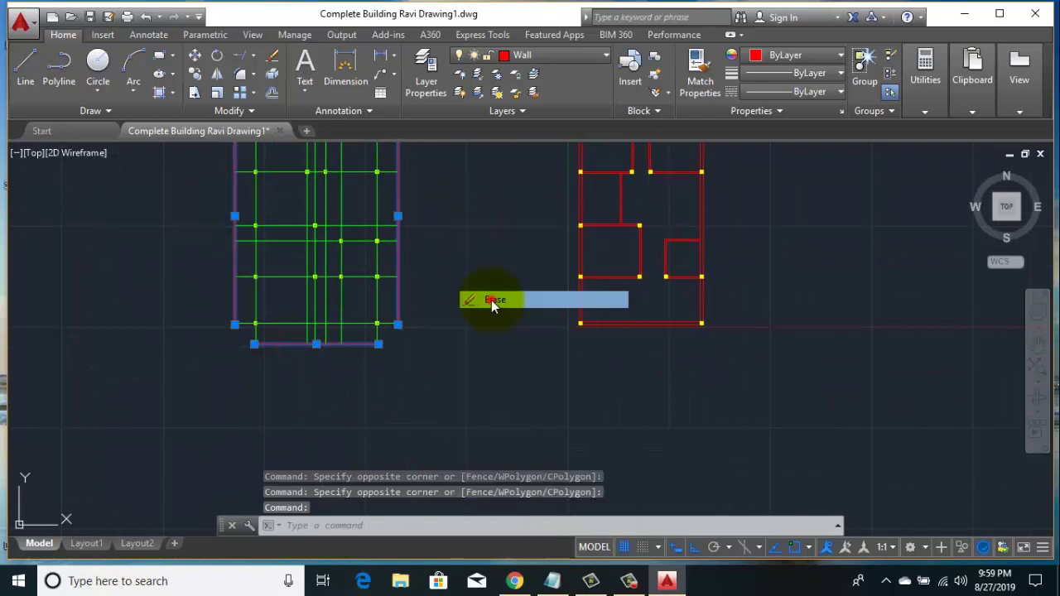
- Recentre the view on the bare green grid beside the floor plan
{"action": "middle_click_drag", "start_coordinate": [460, 252], "coordinate": [462, 336]}
{"action": "scroll", "coordinate": [311, 221], "scroll_direction": "up", "scroll_amount": 2}
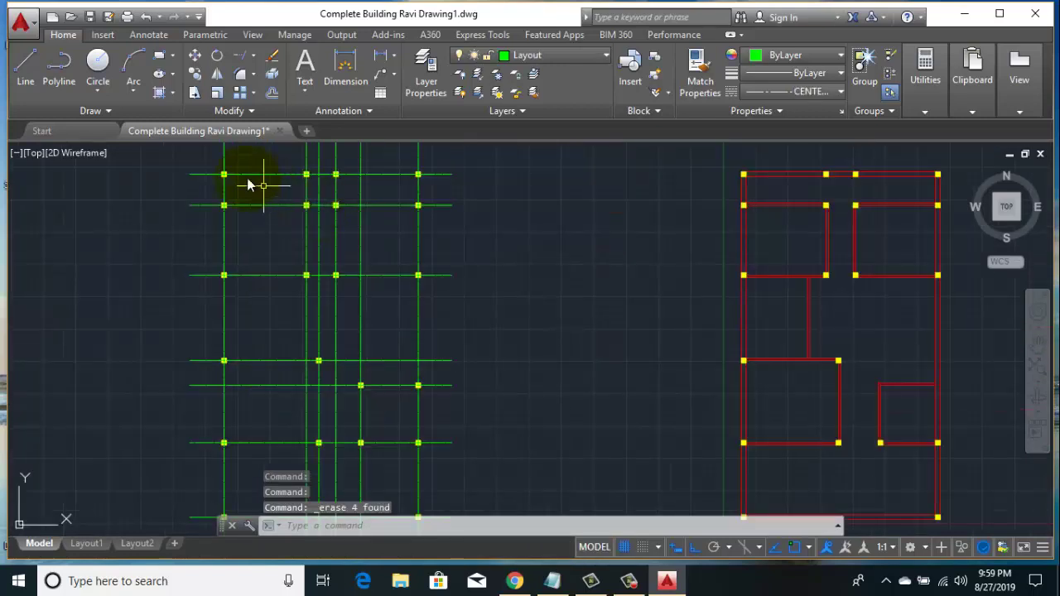
{"action": "middle_click_drag", "start_coordinate": [445, 397], "coordinate": [433, 290]}
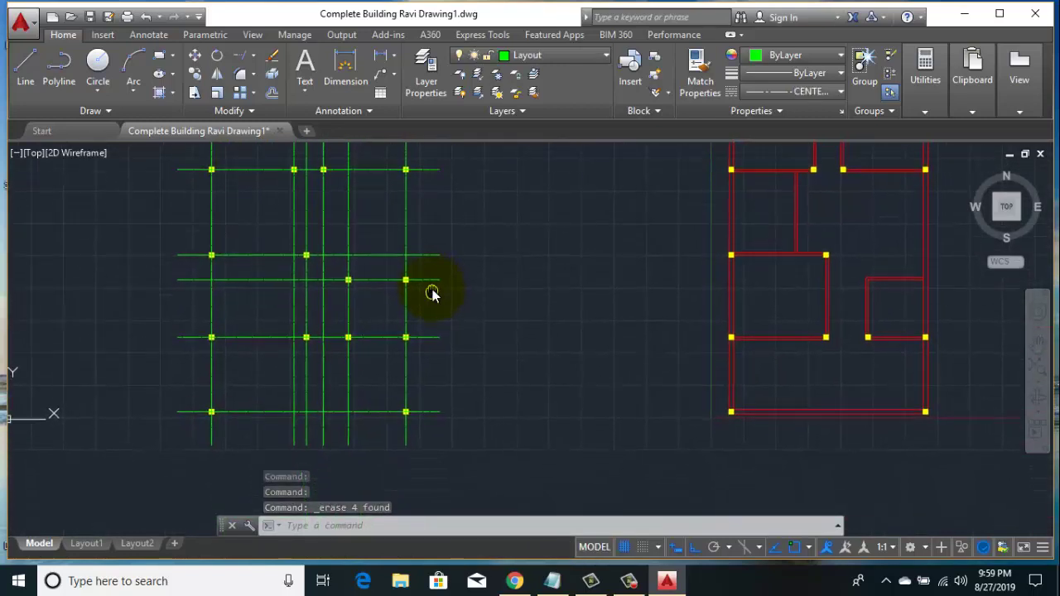
{"action": "scroll", "coordinate": [419, 405], "scroll_direction": "up", "scroll_amount": 2}
{"action": "scroll", "coordinate": [419, 405], "scroll_direction": "down", "scroll_amount": 4}
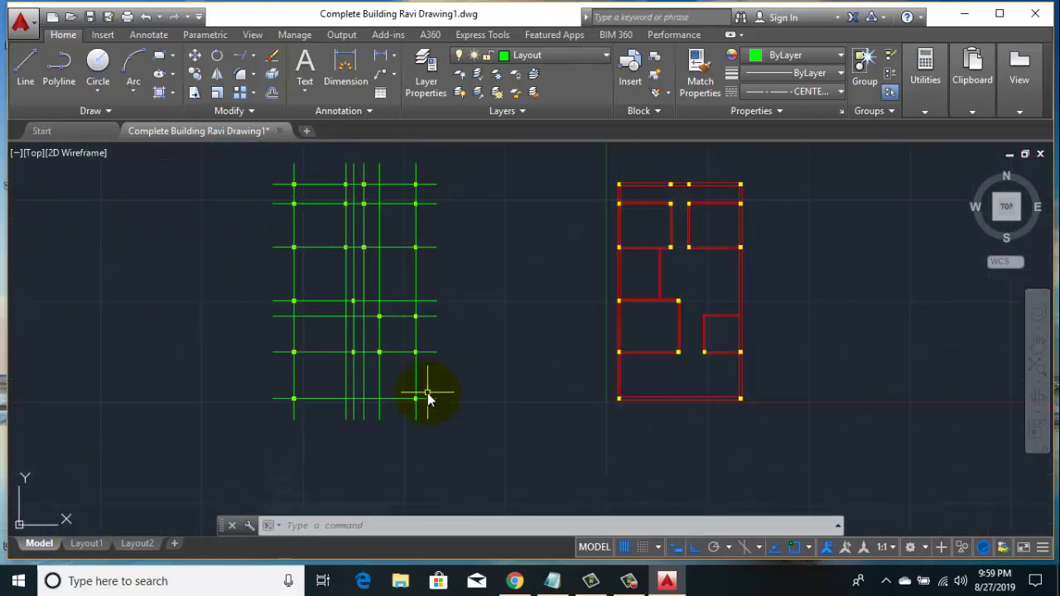
{"action": "middle_click_drag", "start_coordinate": [432, 268], "coordinate": [453, 318]}
- Draw a bubble circle of radius 1 to the left of the grid's top
{"action": "scroll", "coordinate": [301, 180], "scroll_direction": "up", "scroll_amount": 2}
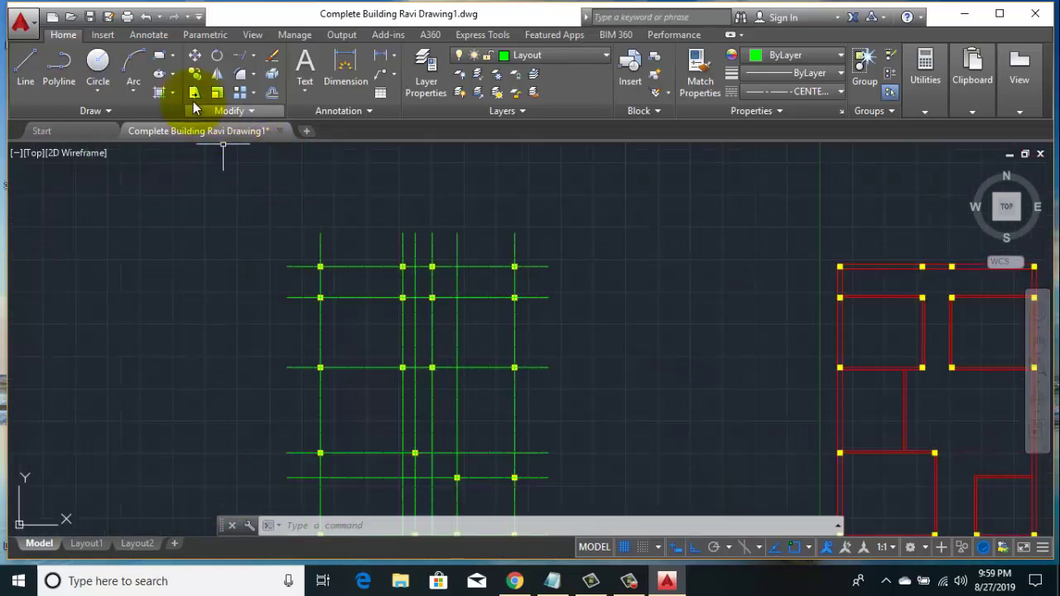
{"action": "left_click", "coordinate": [98, 60]}
{"action": "scroll", "coordinate": [318, 231], "scroll_direction": "up", "scroll_amount": 2}
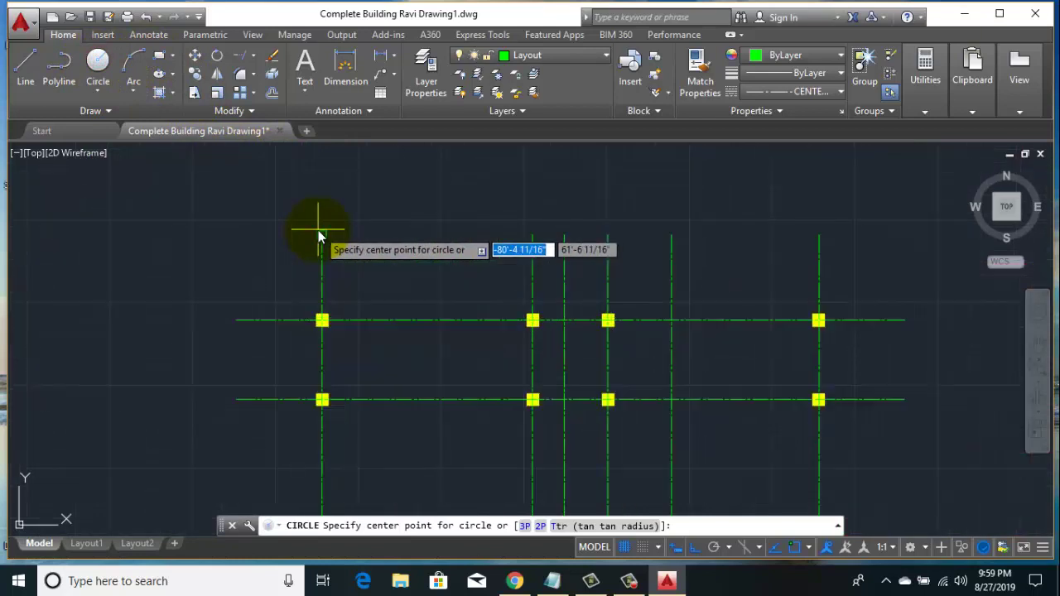
{"action": "scroll", "coordinate": [321, 236], "scroll_direction": "up", "scroll_amount": 2}
{"action": "middle_click_drag", "start_coordinate": [321, 238], "coordinate": [350, 255]}
{"action": "scroll", "coordinate": [350, 255], "scroll_direction": "down", "scroll_amount": 2}
{"action": "left_click", "coordinate": [202, 260]}
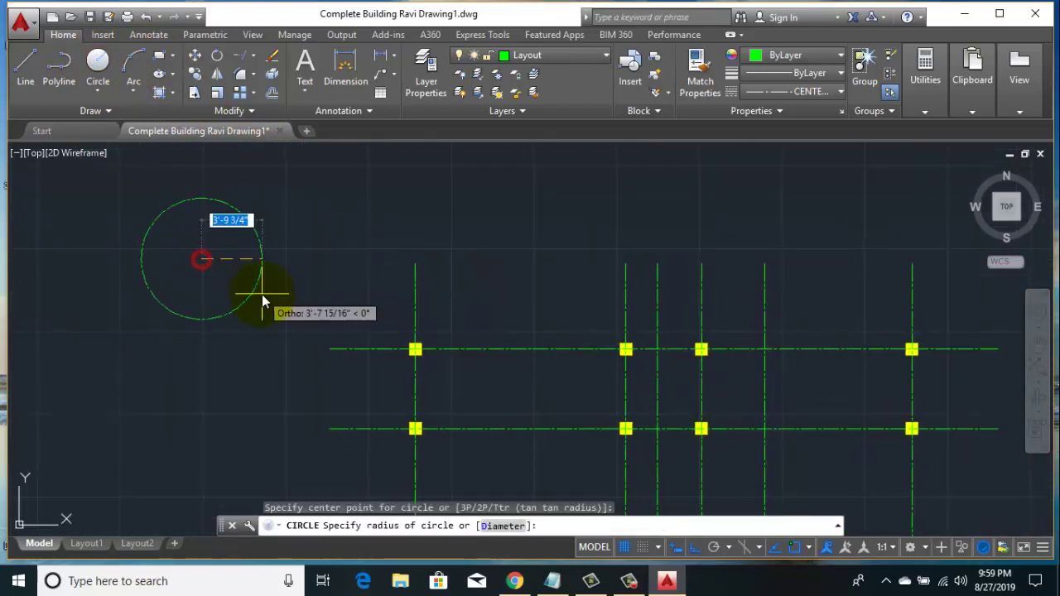
{"action": "type", "text": "1"}
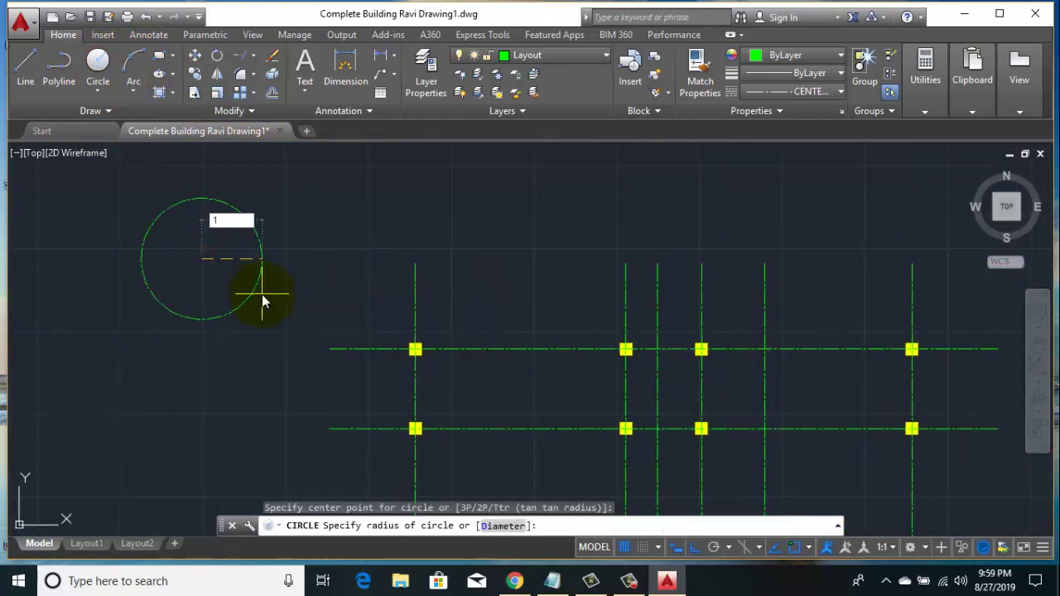
{"action": "key", "text": "Return"}
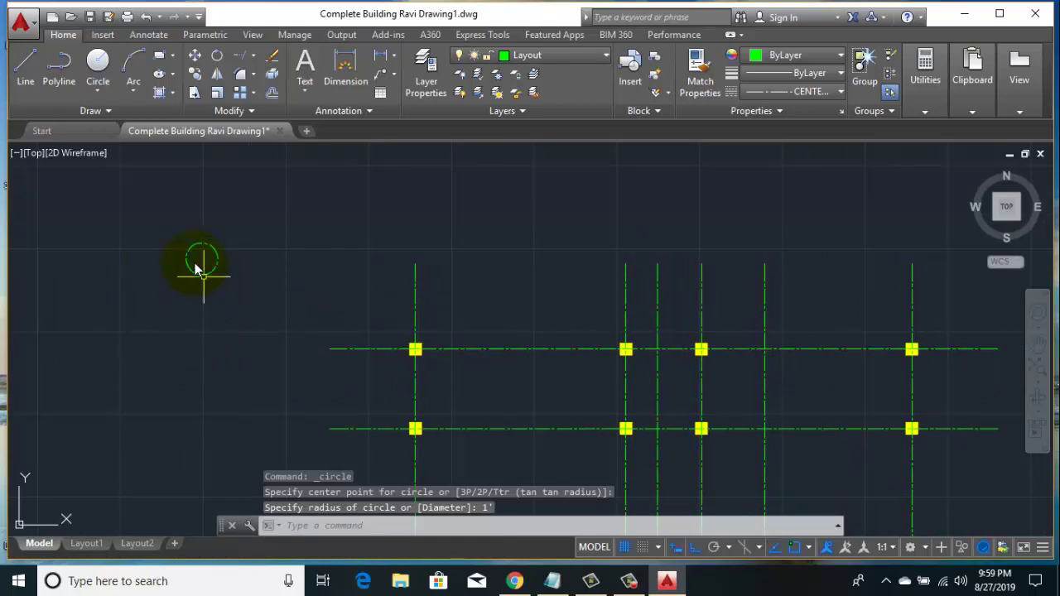
{"action": "scroll", "coordinate": [197, 267], "scroll_direction": "up", "scroll_amount": 6}
{"action": "scroll", "coordinate": [224, 274], "scroll_direction": "down", "scroll_amount": 2}
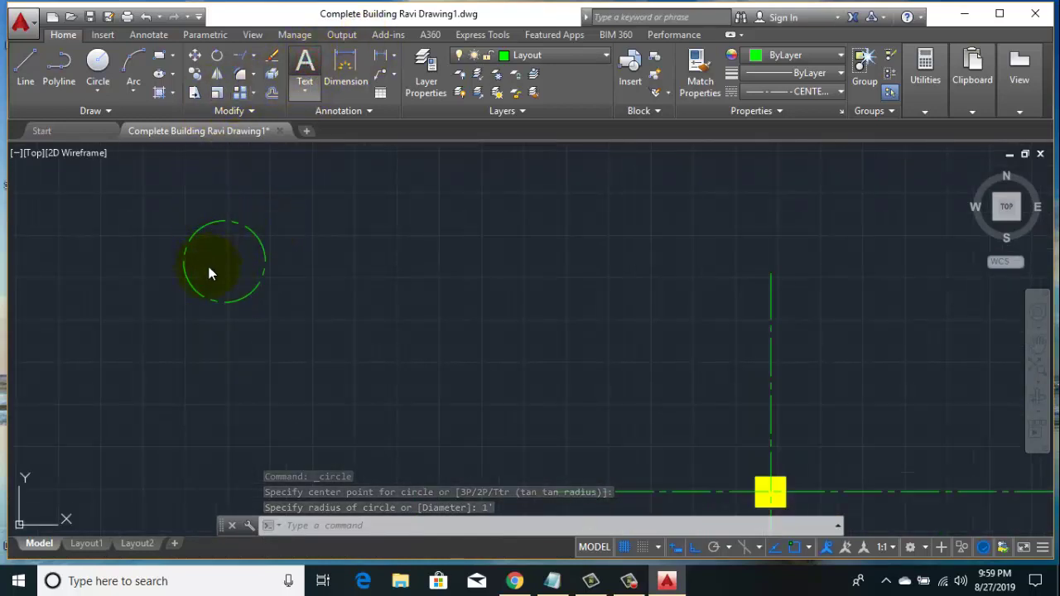
- Place a multiline text box over the circle with MT, then start selecting the new text
{"action": "type", "text": "mt"}
{"action": "key", "text": "Return"}
{"action": "scroll", "coordinate": [208, 254], "scroll_direction": "up", "scroll_amount": 4}
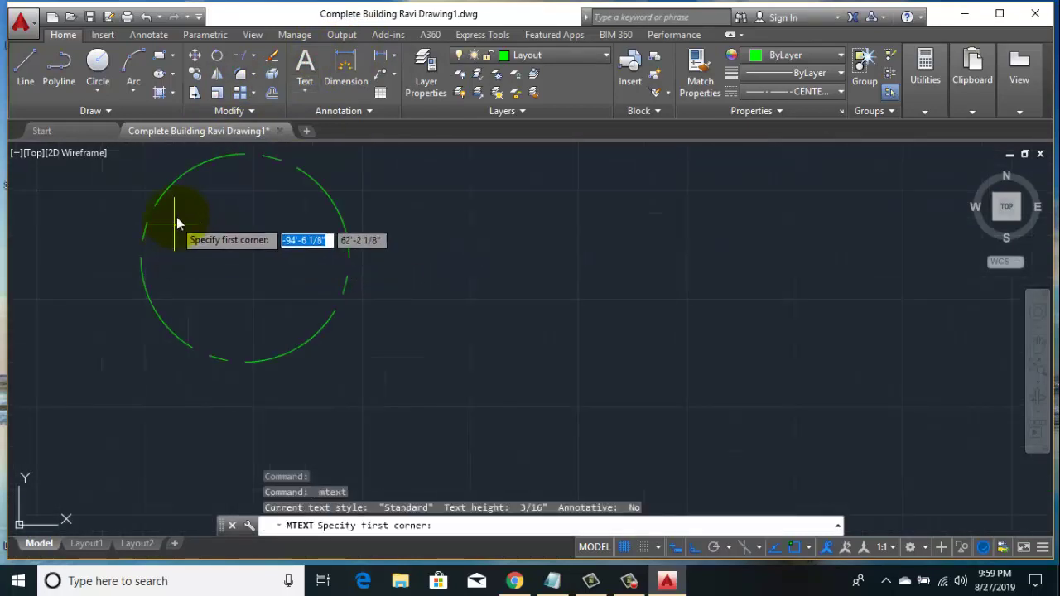
{"action": "left_click", "coordinate": [189, 209]}
{"action": "left_click", "coordinate": [352, 317]}
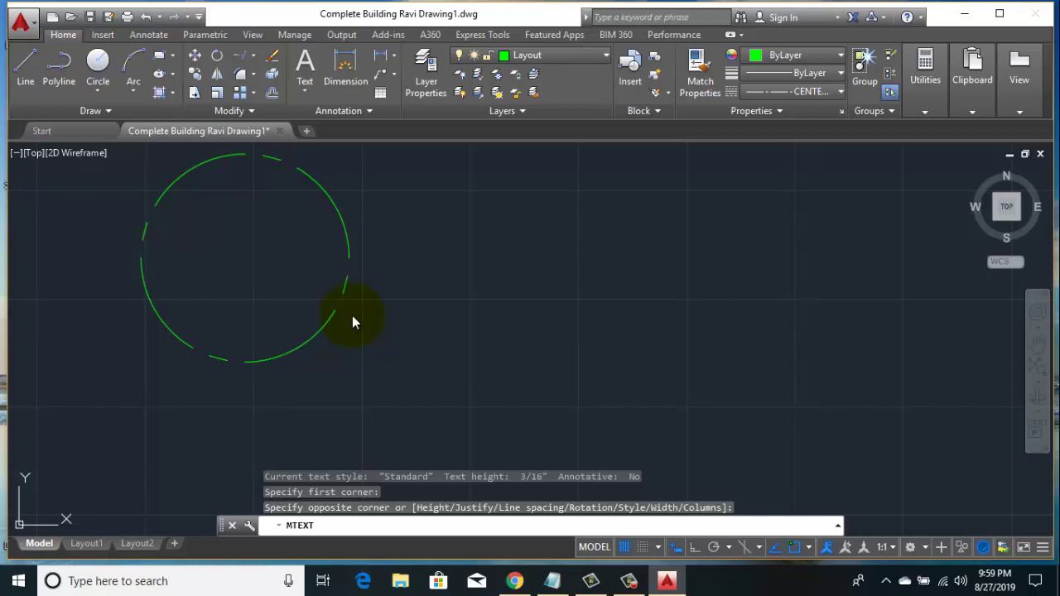
{"action": "left_click", "coordinate": [270, 270]}
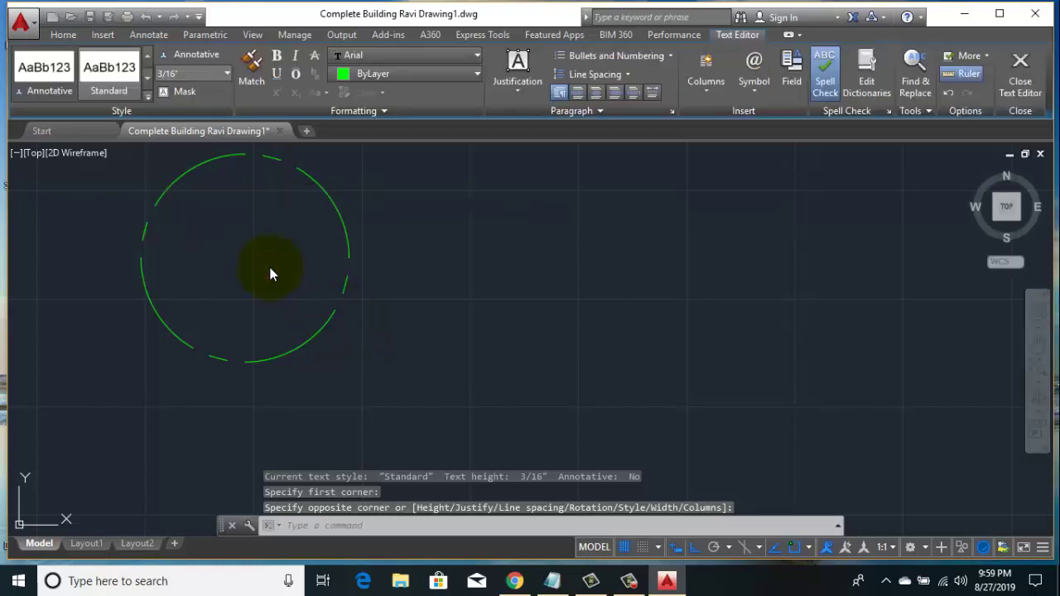
{"action": "left_click", "coordinate": [179, 220]}
{"action": "middle_click_drag", "start_coordinate": [205, 244], "coordinate": [214, 309]}
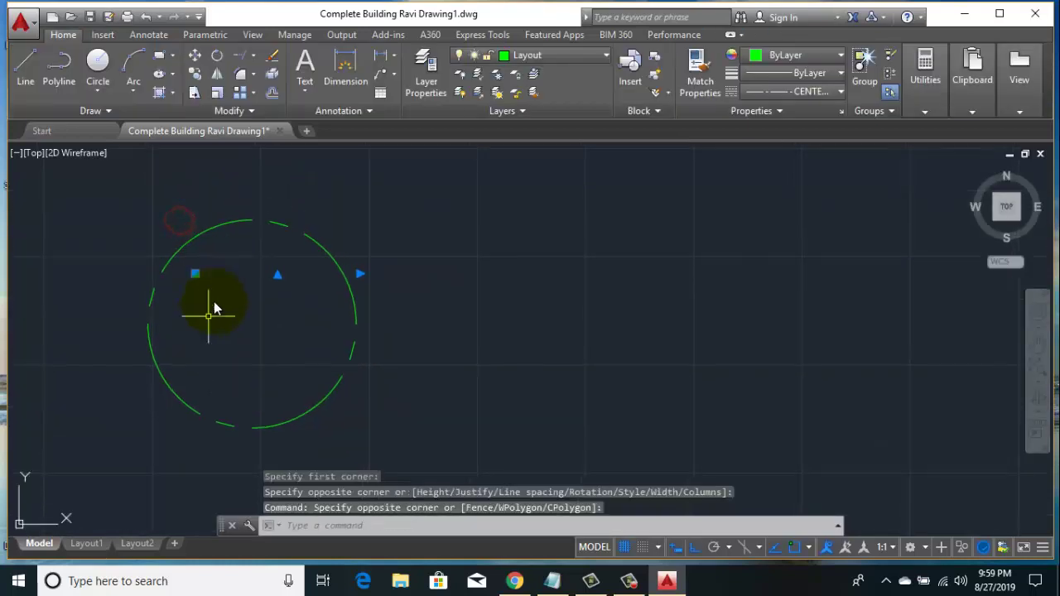
- Scale up the letter A text and select it
{"action": "left_click", "coordinate": [216, 93]}
{"action": "scroll", "coordinate": [196, 277], "scroll_direction": "up", "scroll_amount": 5}
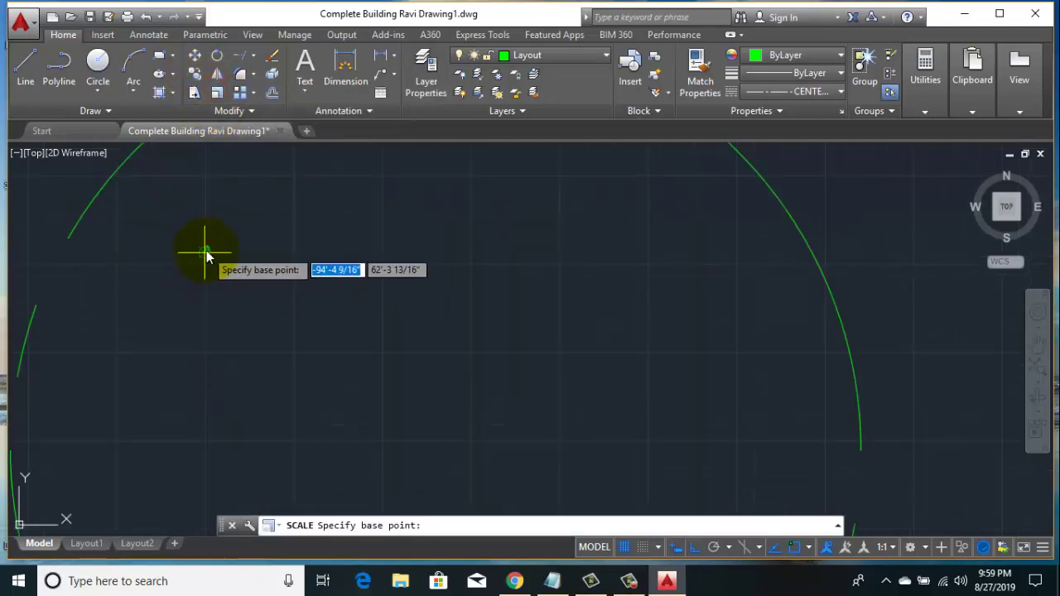
{"action": "left_click", "coordinate": [206, 250]}
{"action": "scroll", "coordinate": [249, 347], "scroll_direction": "down", "scroll_amount": 3}
{"action": "scroll", "coordinate": [332, 373], "scroll_direction": "down", "scroll_amount": 2}
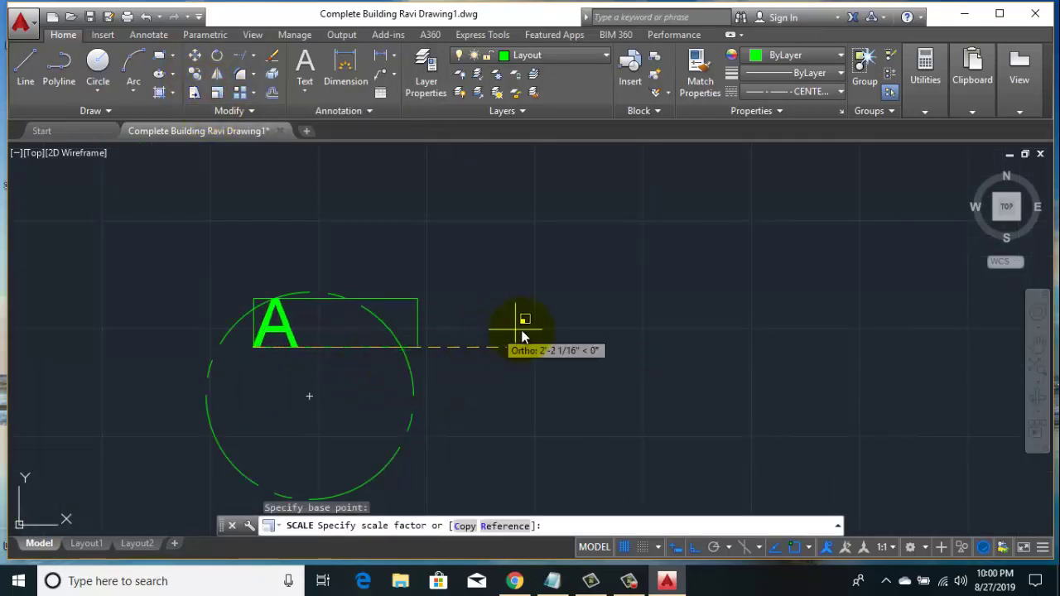
{"action": "left_click", "coordinate": [793, 285]}
{"action": "left_click", "coordinate": [274, 268]}
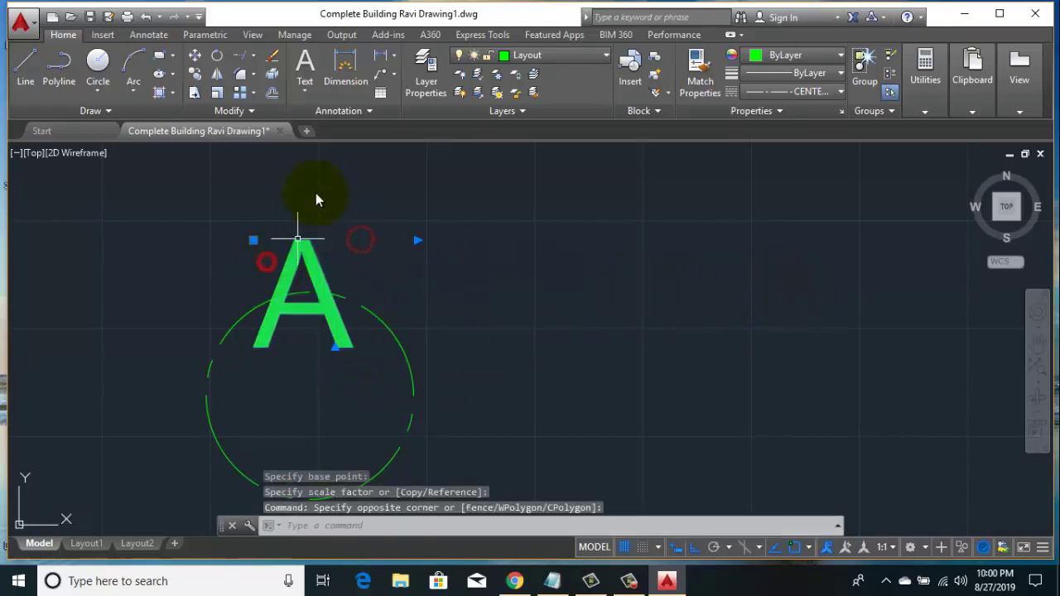
- Move the A lower inside the circle, then reselect it and cancel an accidental copy
{"action": "left_click", "coordinate": [196, 58]}
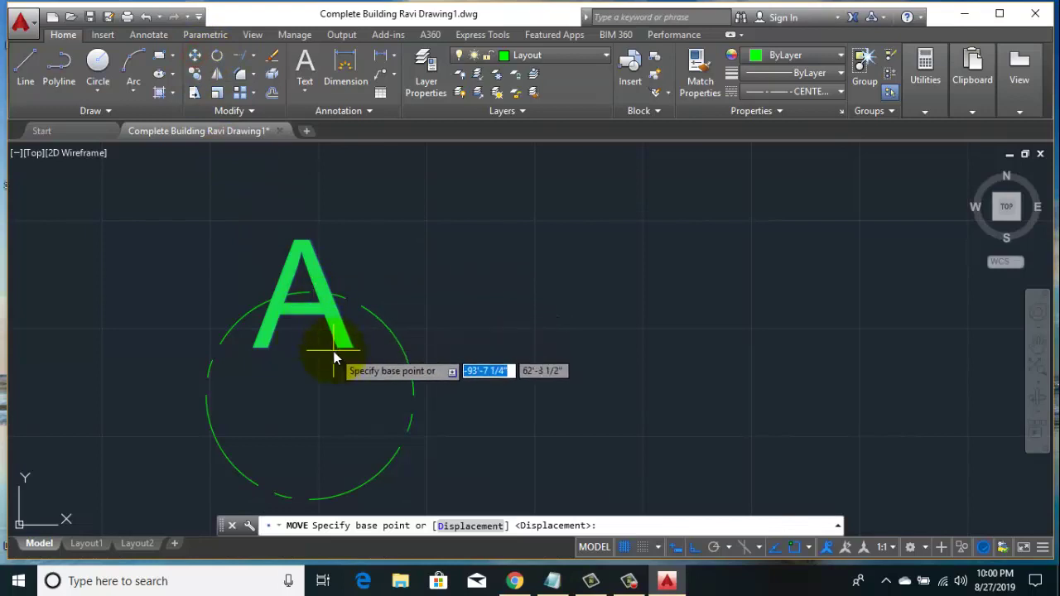
{"action": "left_click", "coordinate": [257, 355]}
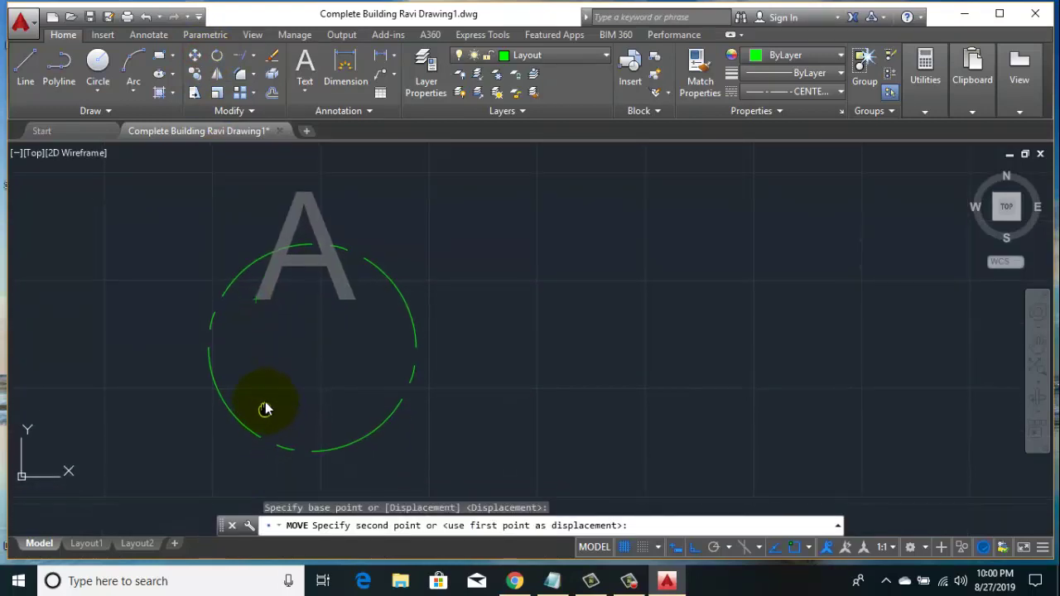
{"action": "left_click", "coordinate": [276, 378]}
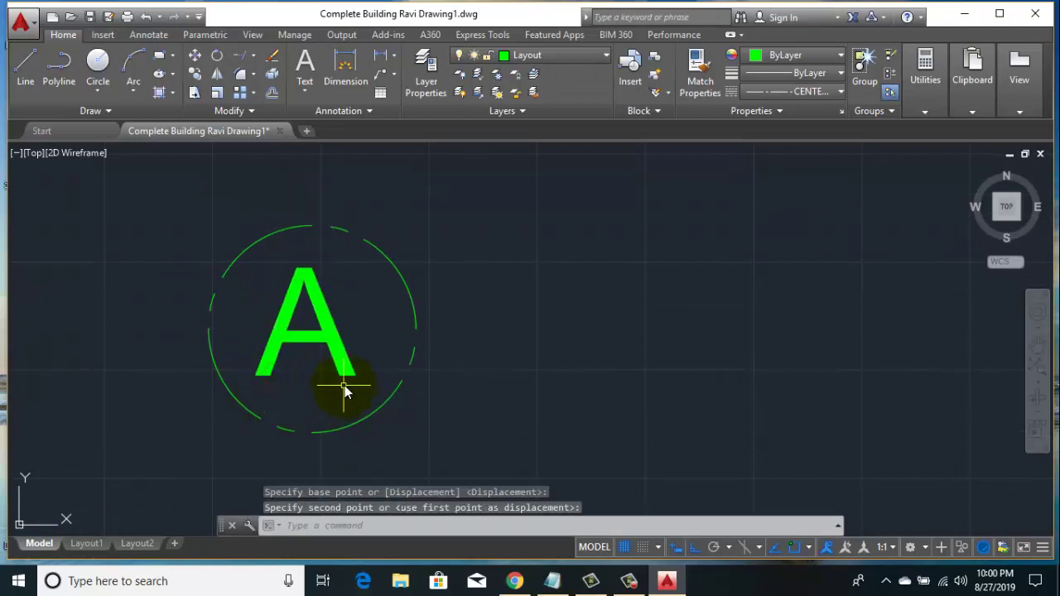
{"action": "left_click", "coordinate": [374, 377]}
{"action": "left_click", "coordinate": [166, 222]}
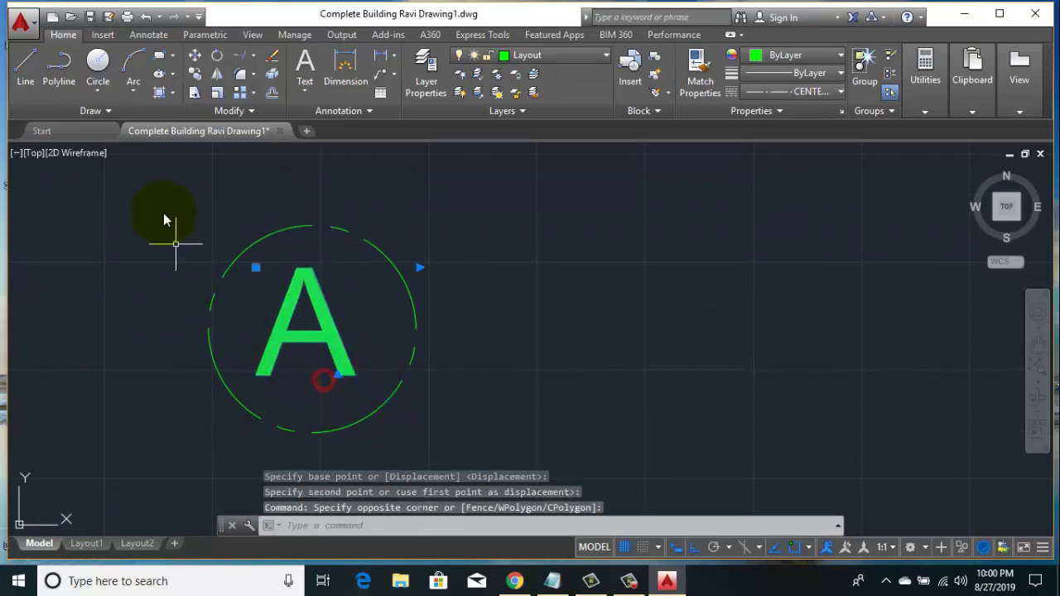
{"action": "left_click", "coordinate": [194, 75]}
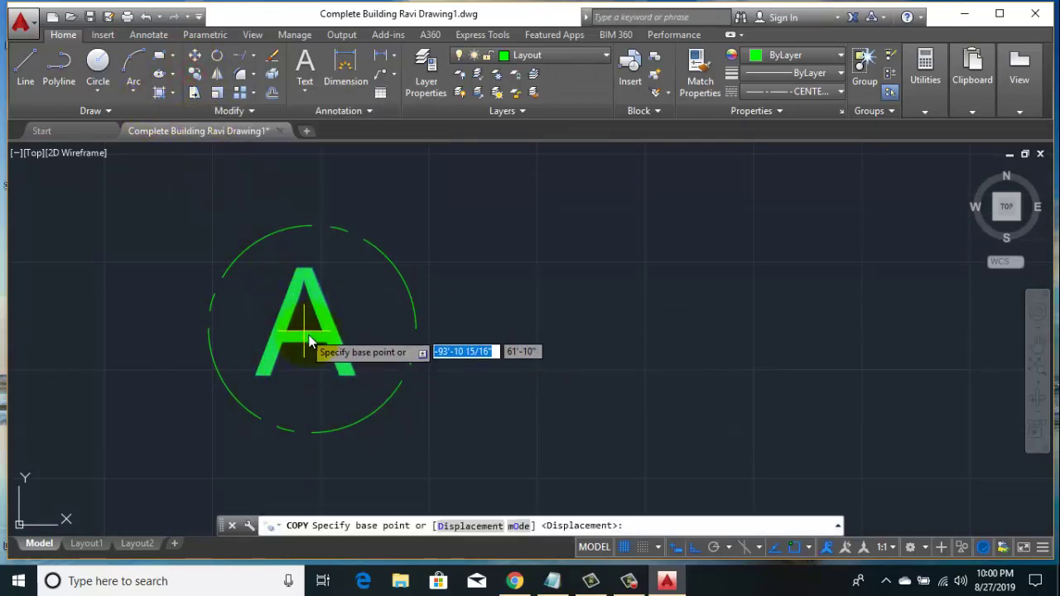
{"action": "key", "text": "Escape"}
- Window-select the A and move it with M so it sits centred in the circle
{"action": "left_click", "coordinate": [335, 316]}
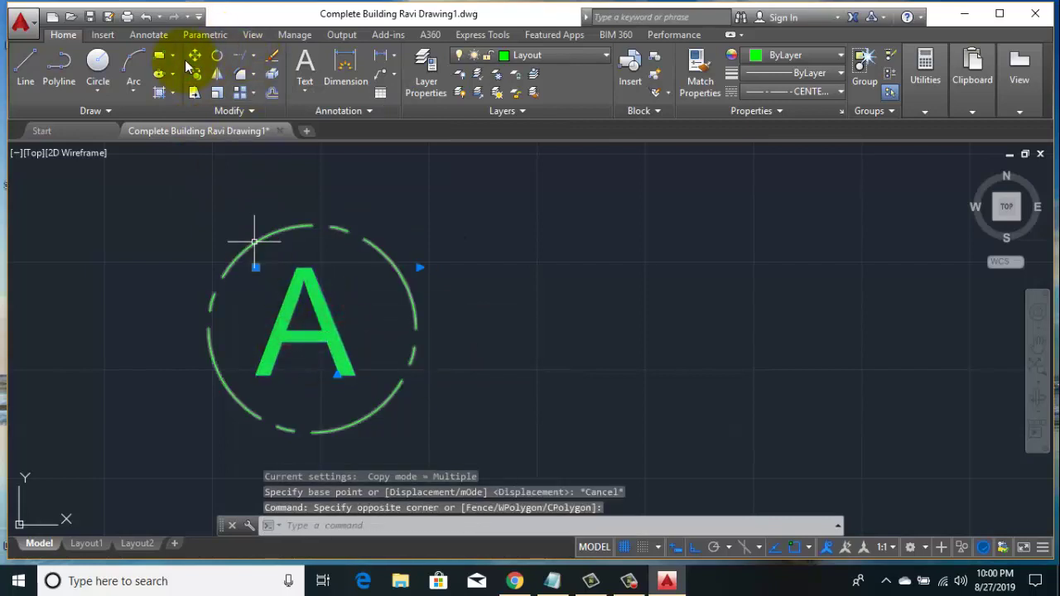
{"action": "left_click", "coordinate": [371, 390]}
{"action": "type", "text": "m"}
{"action": "key", "text": "Return"}
{"action": "left_click", "coordinate": [356, 375]}
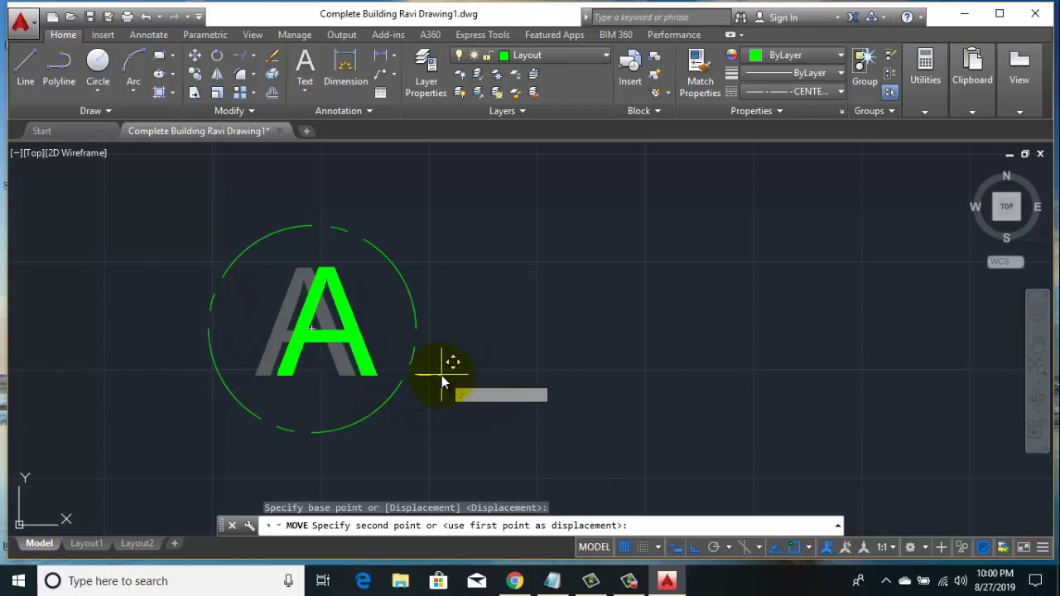
{"action": "left_click", "coordinate": [437, 377]}
{"action": "scroll", "coordinate": [378, 383], "scroll_direction": "down", "scroll_amount": 2}
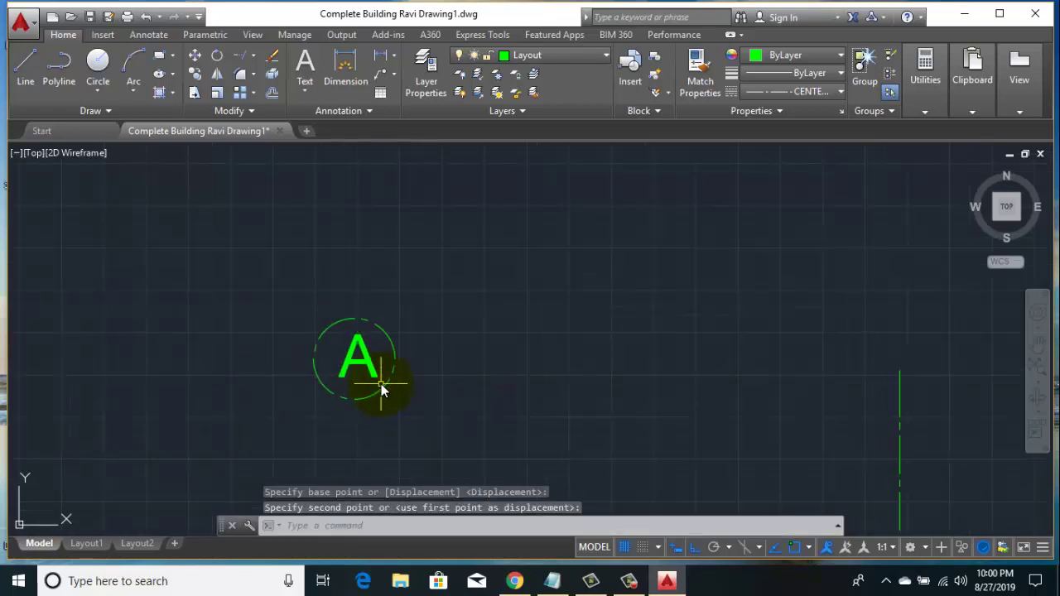
{"action": "scroll", "coordinate": [378, 383], "scroll_direction": "up", "scroll_amount": 2}
- Leave the A in place after a cancelled move and select the circle and A together
{"action": "left_click", "coordinate": [251, 340]}
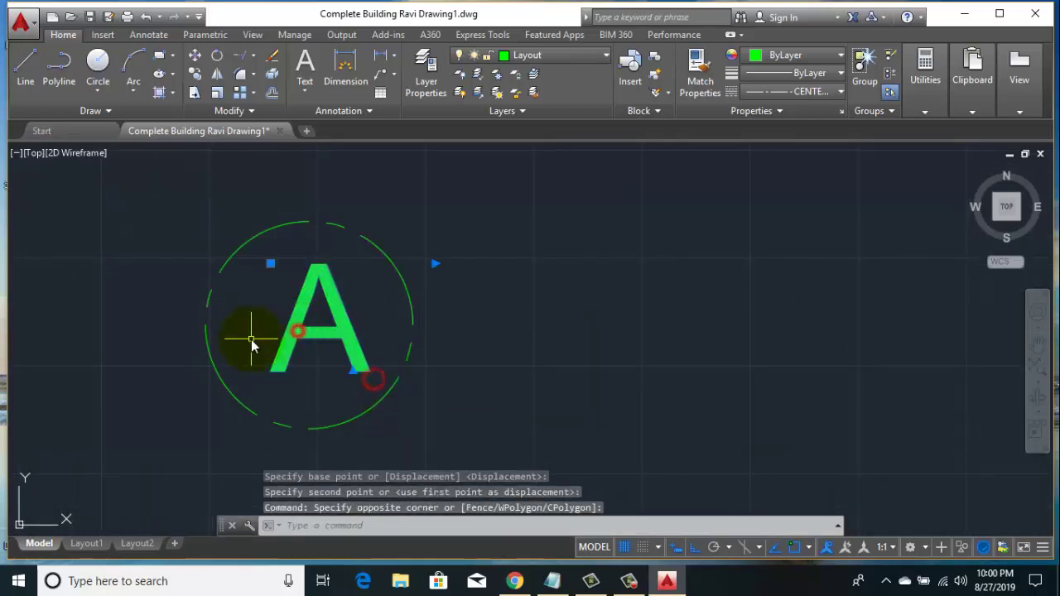
{"action": "left_click", "coordinate": [194, 57]}
{"action": "scroll", "coordinate": [267, 344], "scroll_direction": "up", "scroll_amount": 2}
{"action": "left_click", "coordinate": [270, 390]}
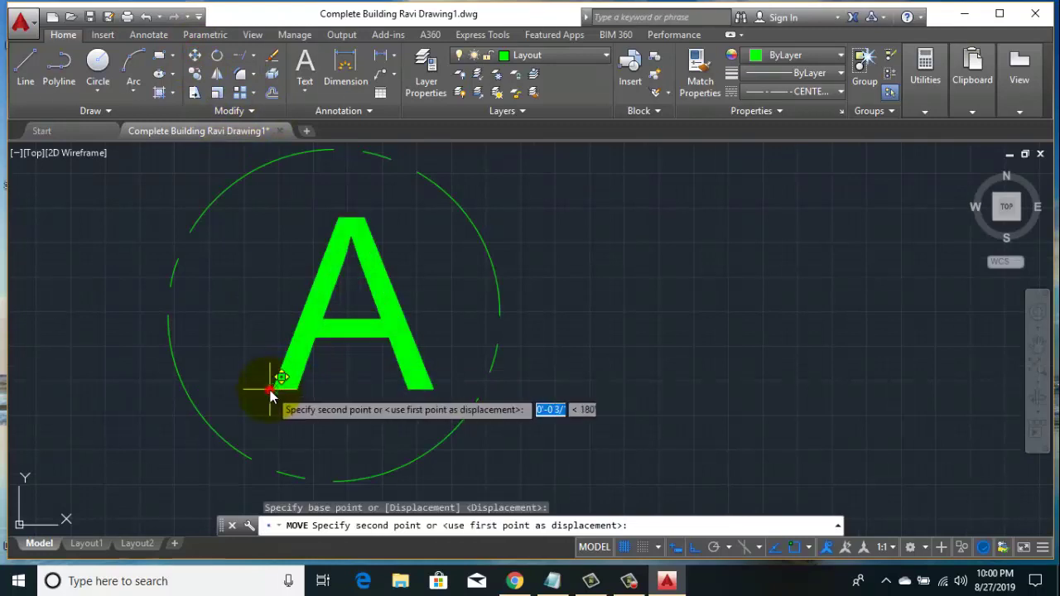
{"action": "key", "text": "Escape"}
{"action": "scroll", "coordinate": [367, 391], "scroll_direction": "down", "scroll_amount": 3}
{"action": "scroll", "coordinate": [367, 391], "scroll_direction": "down", "scroll_amount": 1}
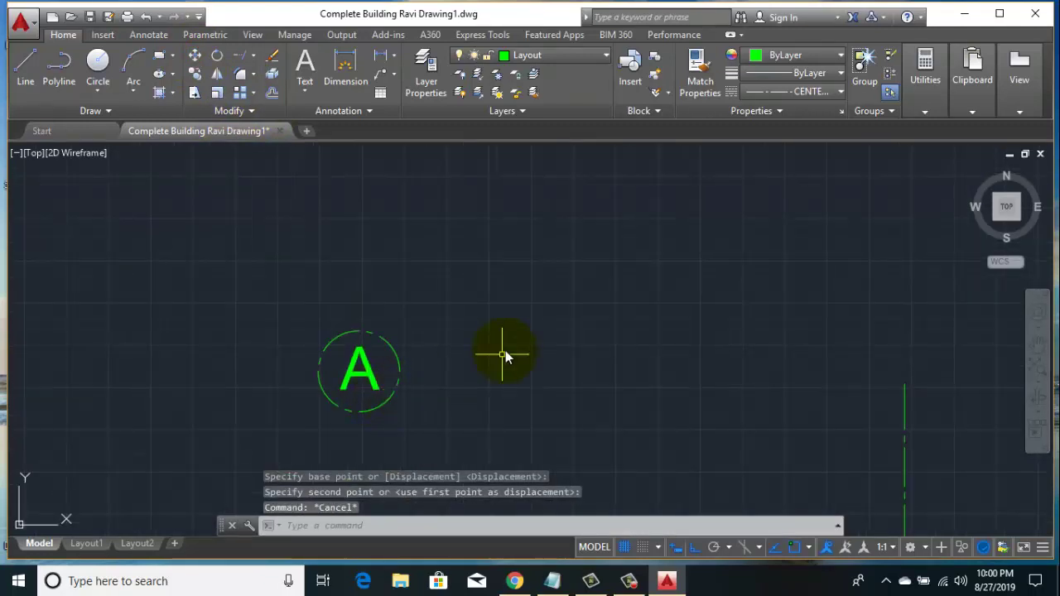
{"action": "scroll", "coordinate": [473, 323], "scroll_direction": "down", "scroll_amount": 2}
{"action": "left_click", "coordinate": [427, 253]}
{"action": "left_click", "coordinate": [213, 395]}
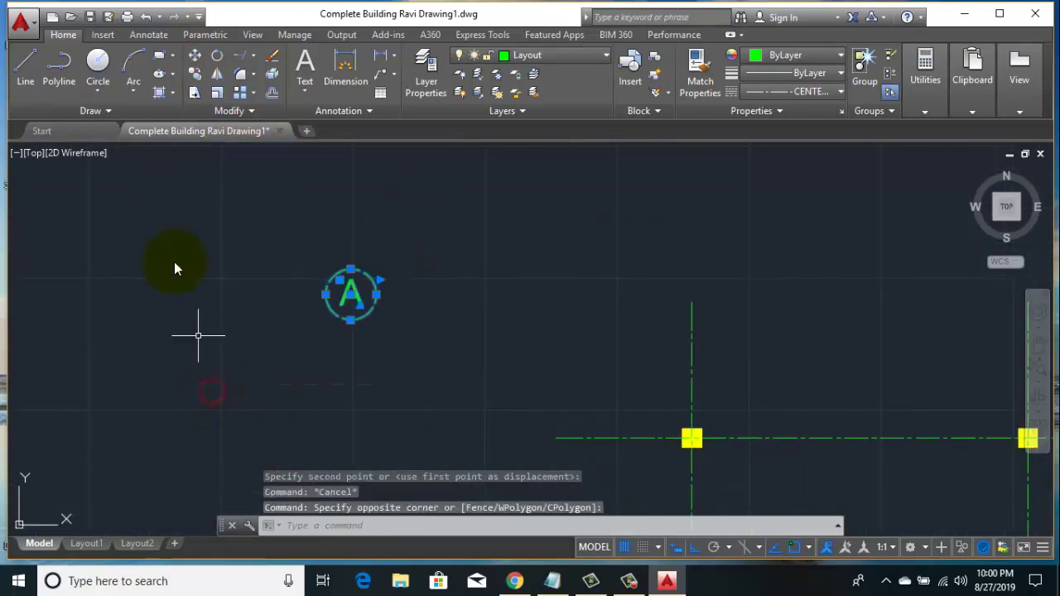
- Copy the A bubble from its bottom point onto the tops of the first vertical grid lines
{"action": "left_click", "coordinate": [196, 71]}
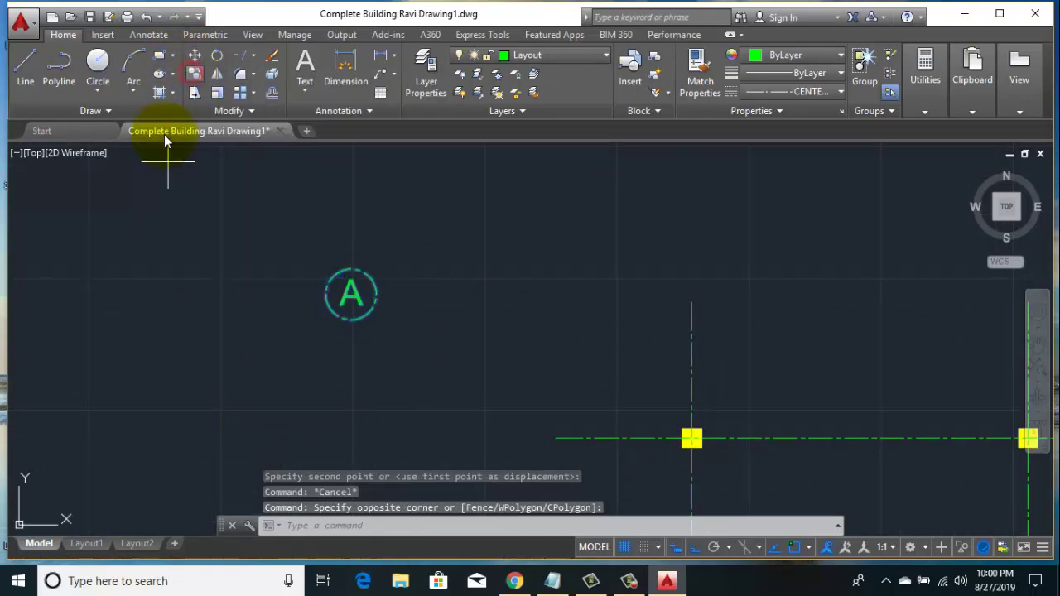
{"action": "left_click", "coordinate": [351, 322]}
{"action": "middle_click_drag", "start_coordinate": [513, 386], "coordinate": [307, 365]}
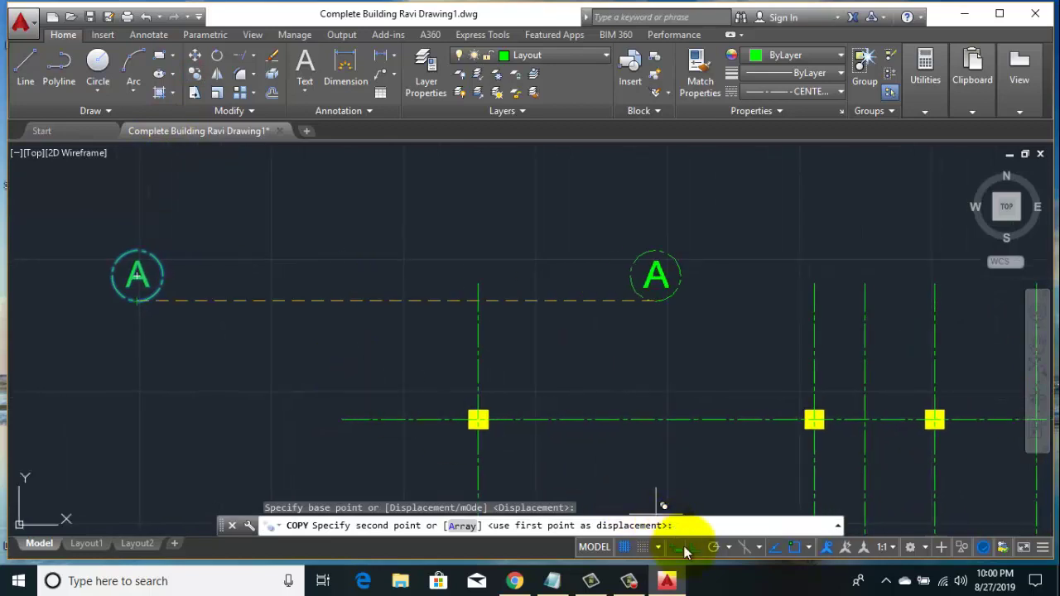
{"action": "left_click", "coordinate": [695, 549]}
{"action": "scroll", "coordinate": [473, 285], "scroll_direction": "up", "scroll_amount": 5}
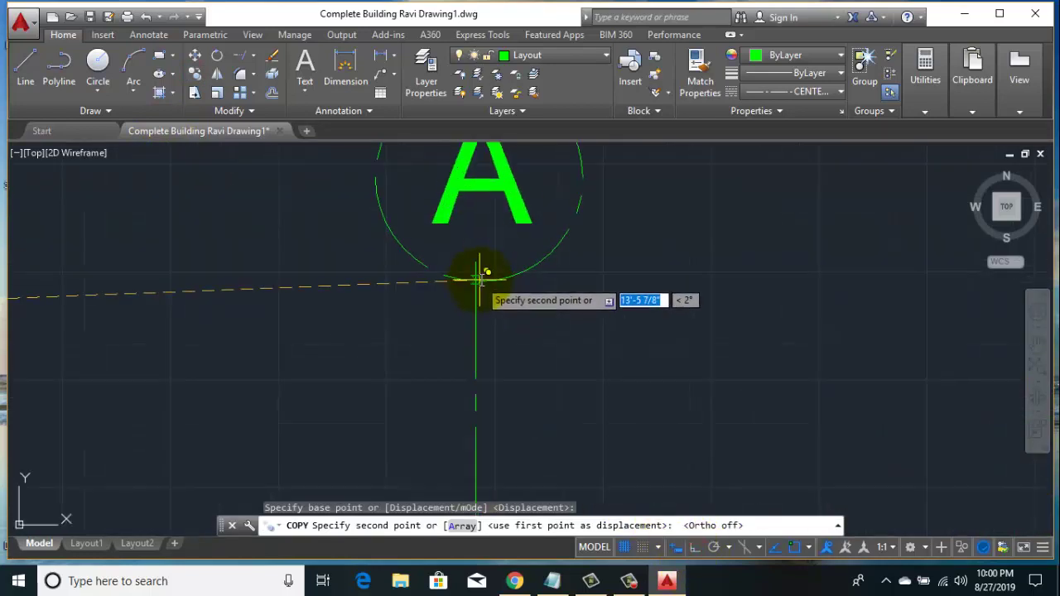
{"action": "left_click", "coordinate": [476, 265]}
{"action": "scroll", "coordinate": [372, 349], "scroll_direction": "down", "scroll_amount": 5}
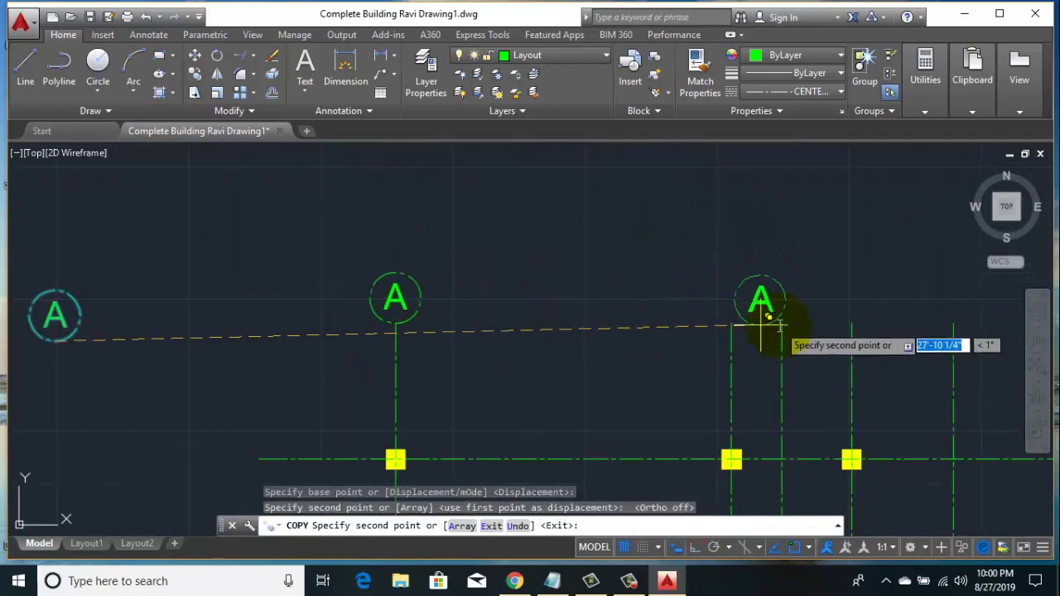
{"action": "left_click", "coordinate": [731, 322]}
{"action": "left_click", "coordinate": [786, 321]}
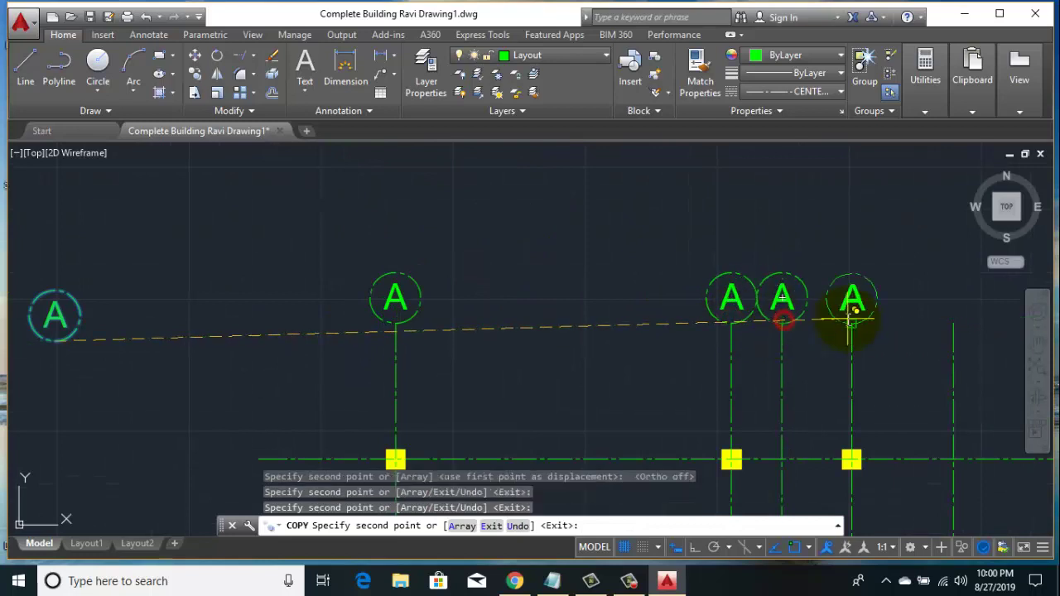
- Place A bubble copies atop the remaining vertical grid lines, then cancel the copy command
{"action": "middle_click_drag", "start_coordinate": [852, 321], "coordinate": [456, 317]}
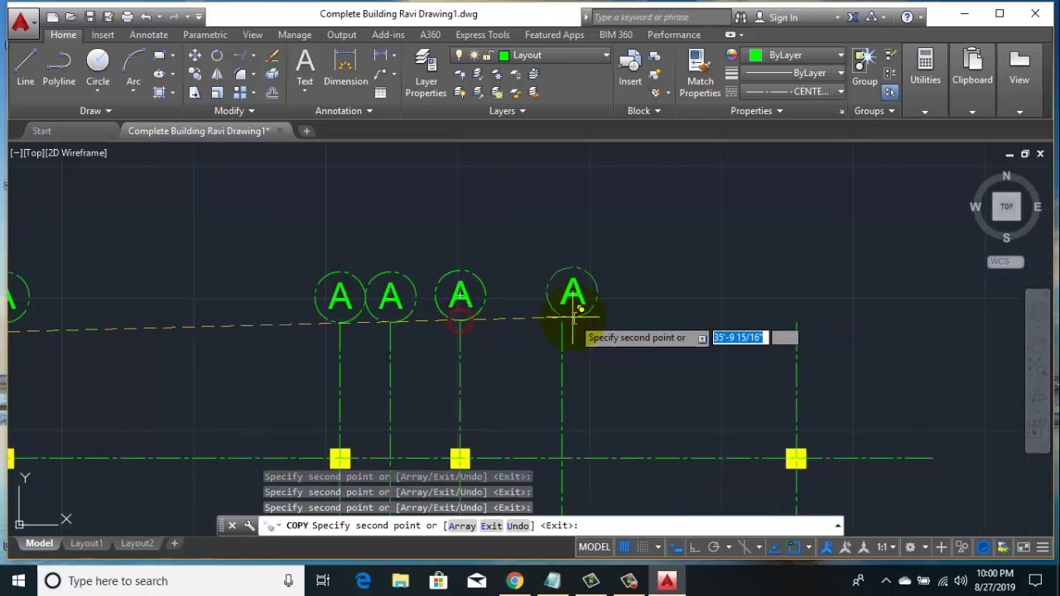
{"action": "left_click", "coordinate": [562, 321]}
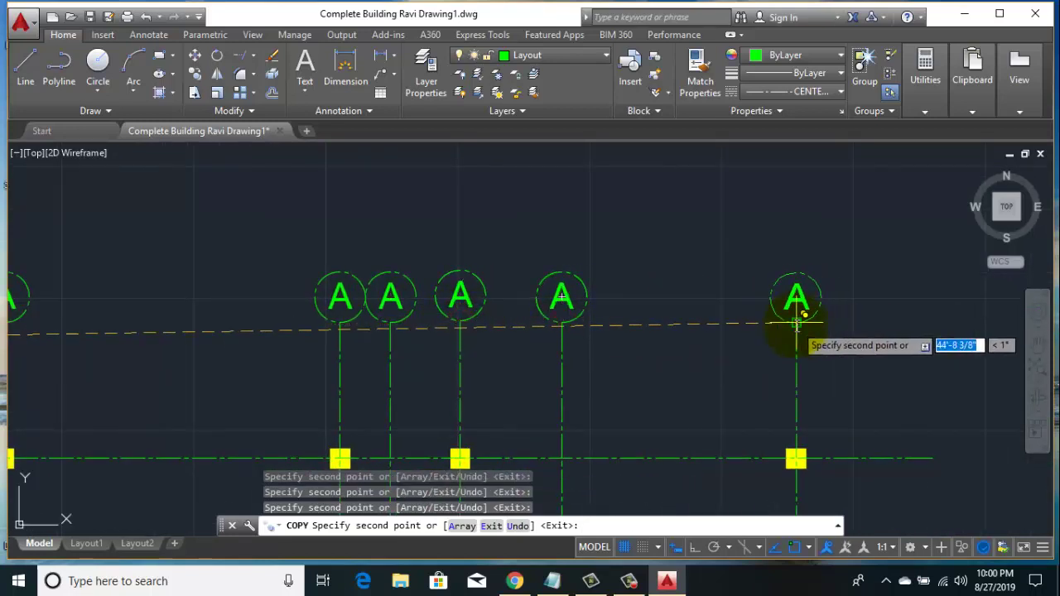
{"action": "scroll", "coordinate": [757, 347], "scroll_direction": "down", "scroll_amount": 3}
{"action": "middle_click_drag", "start_coordinate": [407, 249], "coordinate": [497, 232]}
{"action": "scroll", "coordinate": [260, 295], "scroll_direction": "down", "scroll_amount": 3}
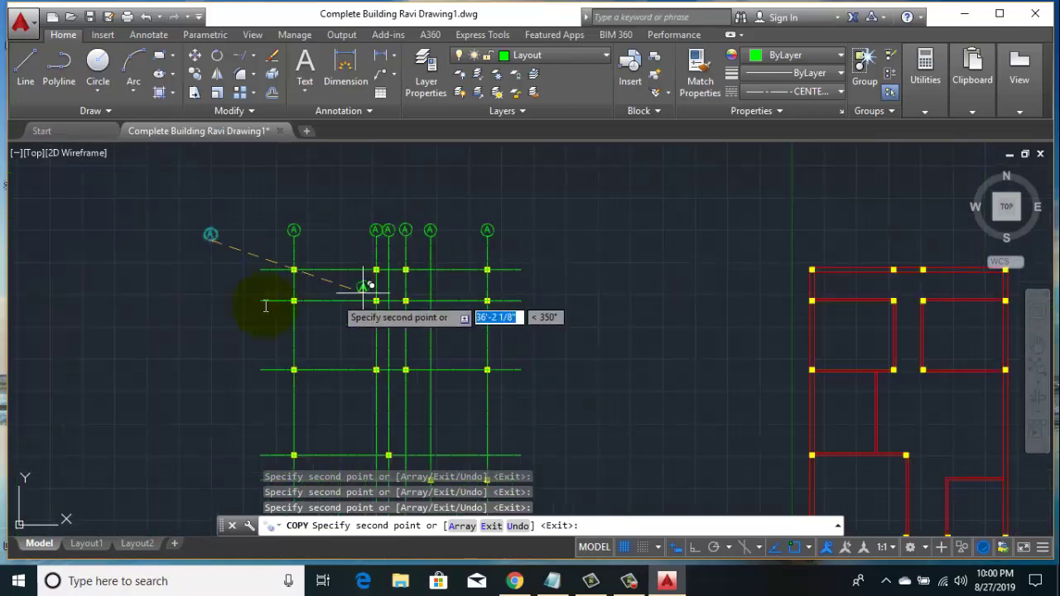
{"action": "scroll", "coordinate": [248, 273], "scroll_direction": "up", "scroll_amount": 2}
{"action": "scroll", "coordinate": [249, 260], "scroll_direction": "up", "scroll_amount": 2}
{"action": "scroll", "coordinate": [247, 265], "scroll_direction": "up", "scroll_amount": 2}
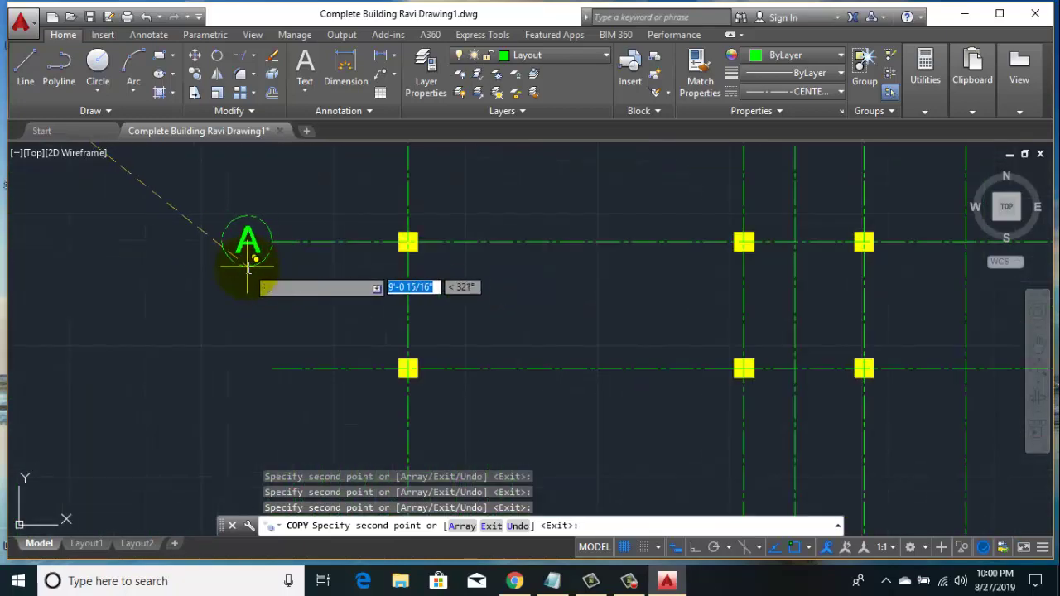
{"action": "scroll", "coordinate": [248, 265], "scroll_direction": "down", "scroll_amount": 3}
{"action": "right_click", "coordinate": [160, 268]}
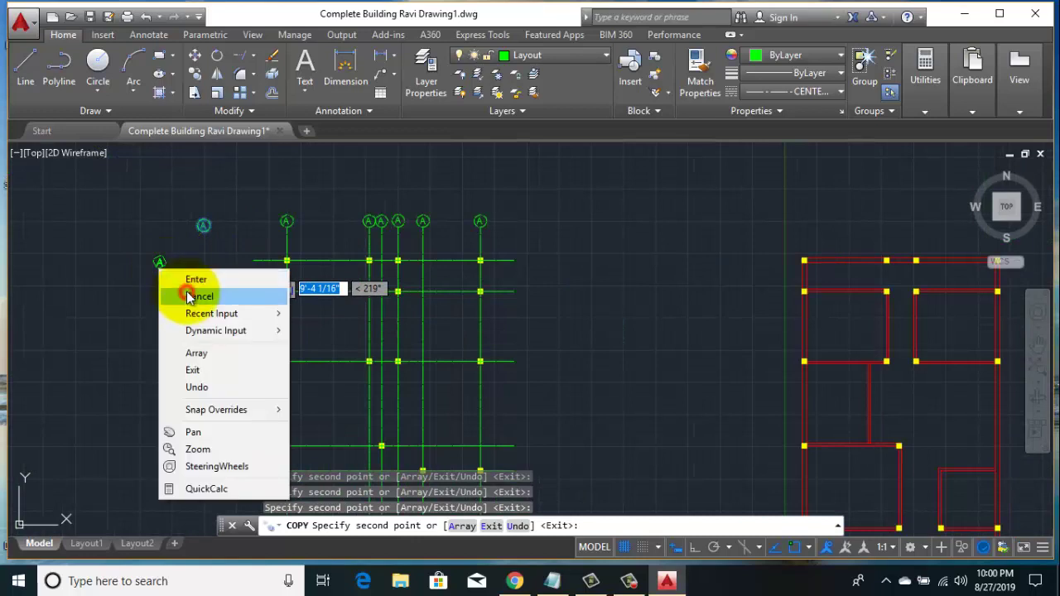
{"action": "left_click", "coordinate": [188, 297]}
- Copy the loose A bubble to the left ends of the top two horizontal grid lines
{"action": "left_click", "coordinate": [233, 207]}
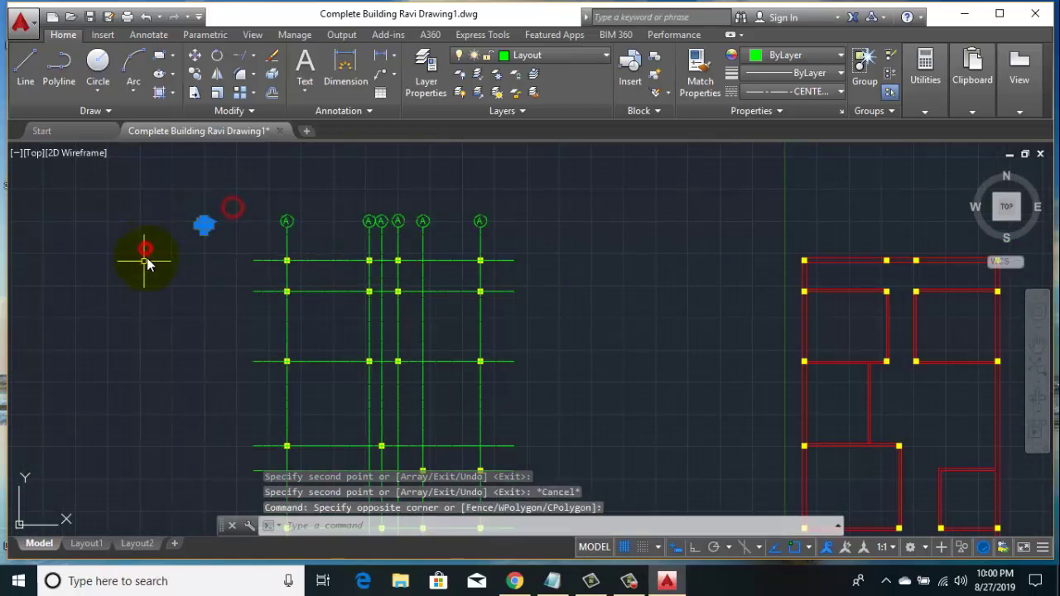
{"action": "left_click", "coordinate": [195, 76]}
{"action": "scroll", "coordinate": [195, 228], "scroll_direction": "up", "scroll_amount": 2}
{"action": "left_click", "coordinate": [199, 239]}
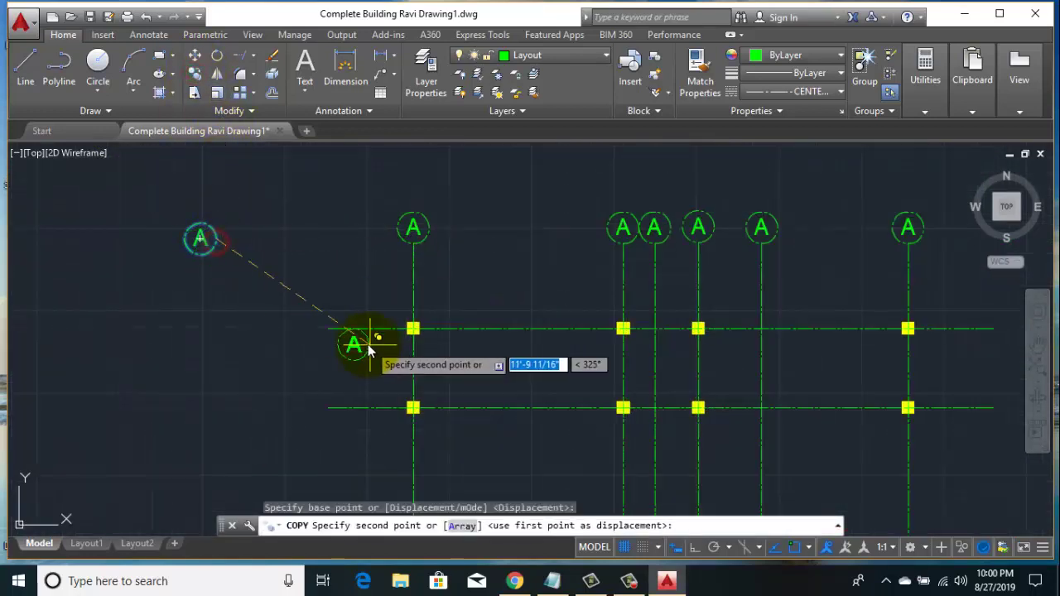
{"action": "left_click", "coordinate": [330, 332]}
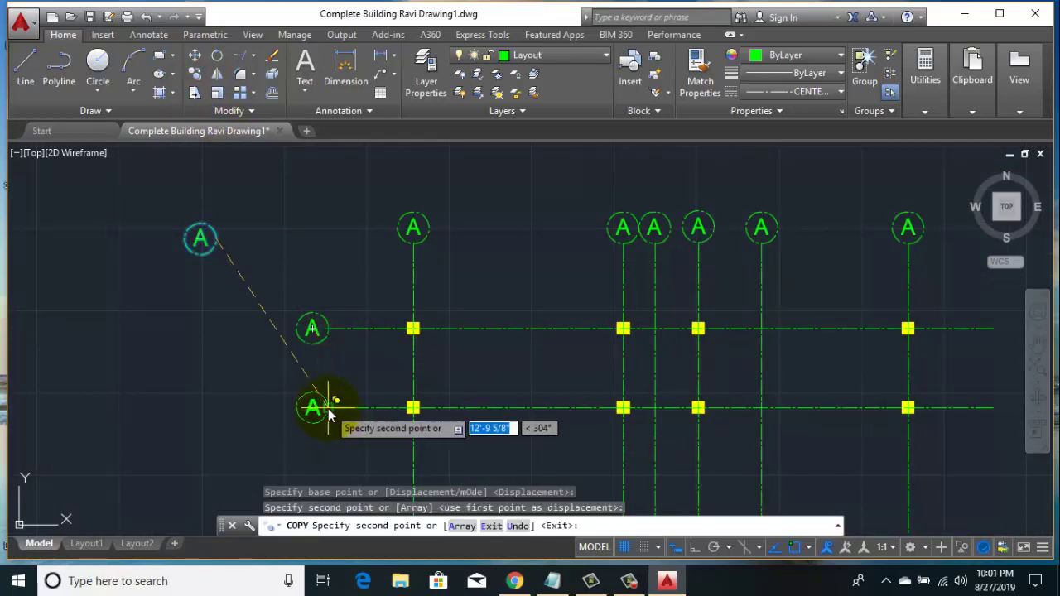
{"action": "left_click", "coordinate": [328, 407]}
- Place A bubble copies at the left ends of the lower horizontal grid lines and cancel copying
{"action": "middle_click_drag", "start_coordinate": [328, 407], "coordinate": [266, 260]}
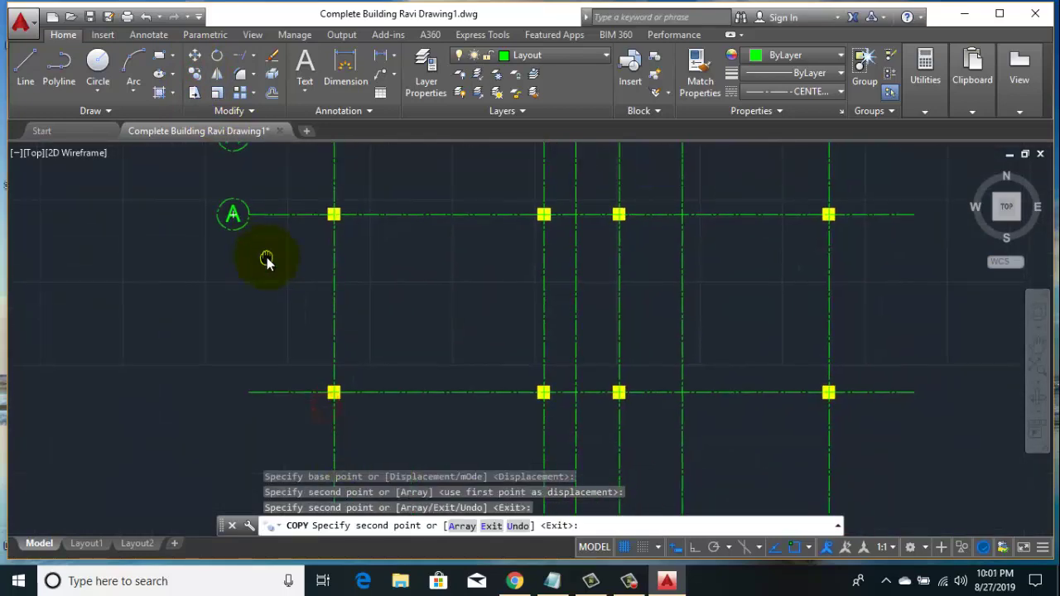
{"action": "left_click", "coordinate": [249, 386]}
{"action": "scroll", "coordinate": [263, 338], "scroll_direction": "down", "scroll_amount": 4}
{"action": "middle_click_drag", "start_coordinate": [263, 339], "coordinate": [253, 241]}
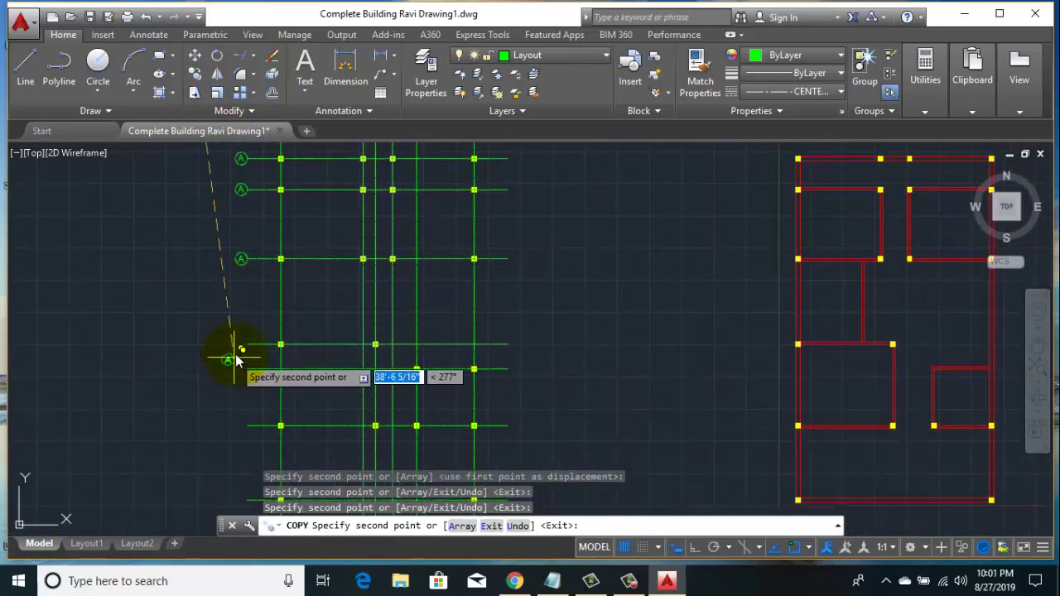
{"action": "left_click", "coordinate": [246, 344]}
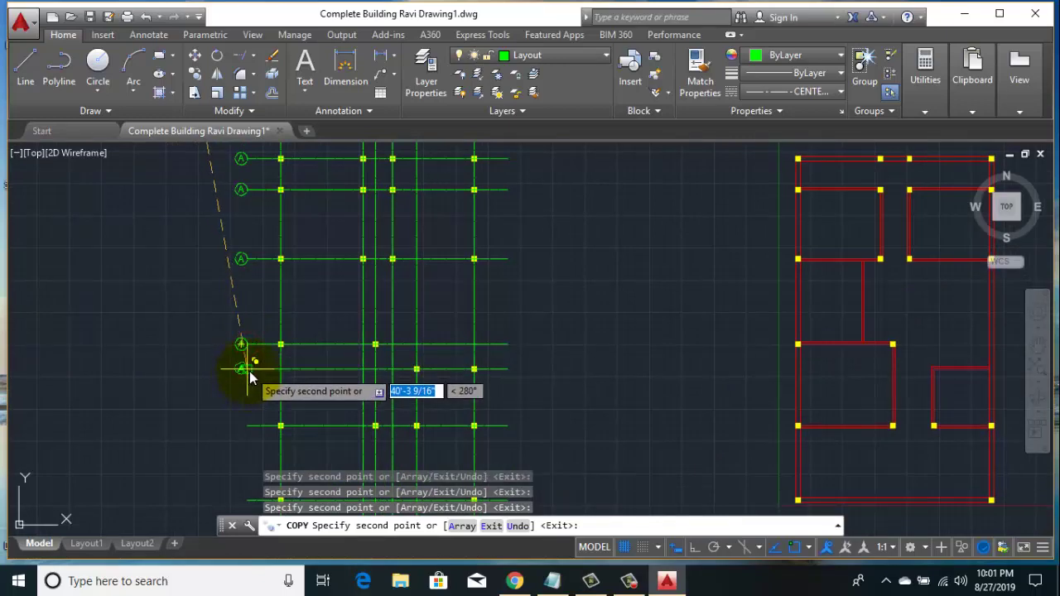
{"action": "scroll", "coordinate": [247, 423], "scroll_direction": "up", "scroll_amount": 4}
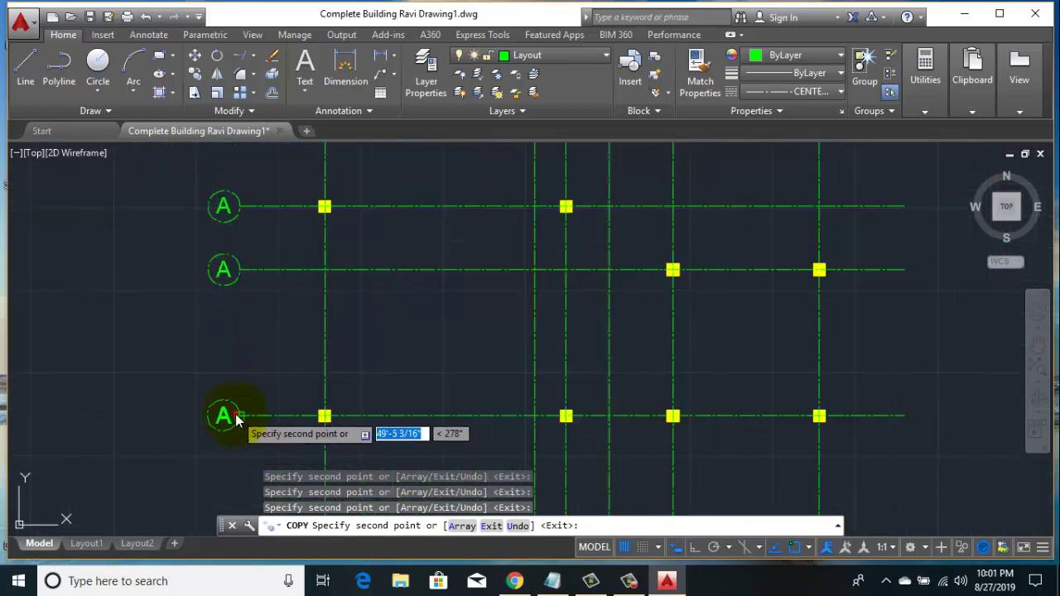
{"action": "scroll", "coordinate": [232, 303], "scroll_direction": "down", "scroll_amount": 4}
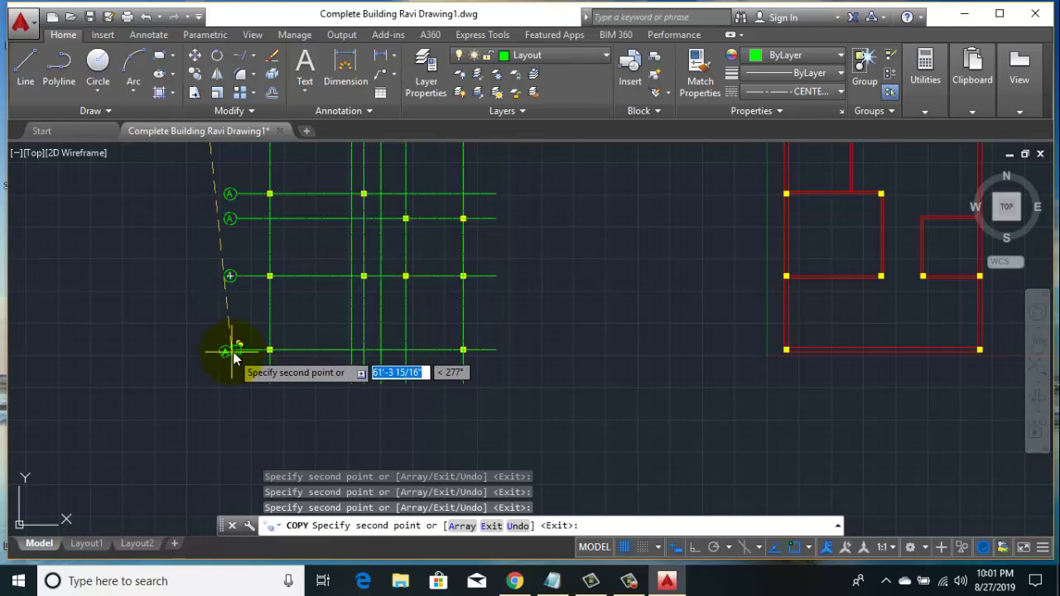
{"action": "scroll", "coordinate": [203, 373], "scroll_direction": "down", "scroll_amount": 3}
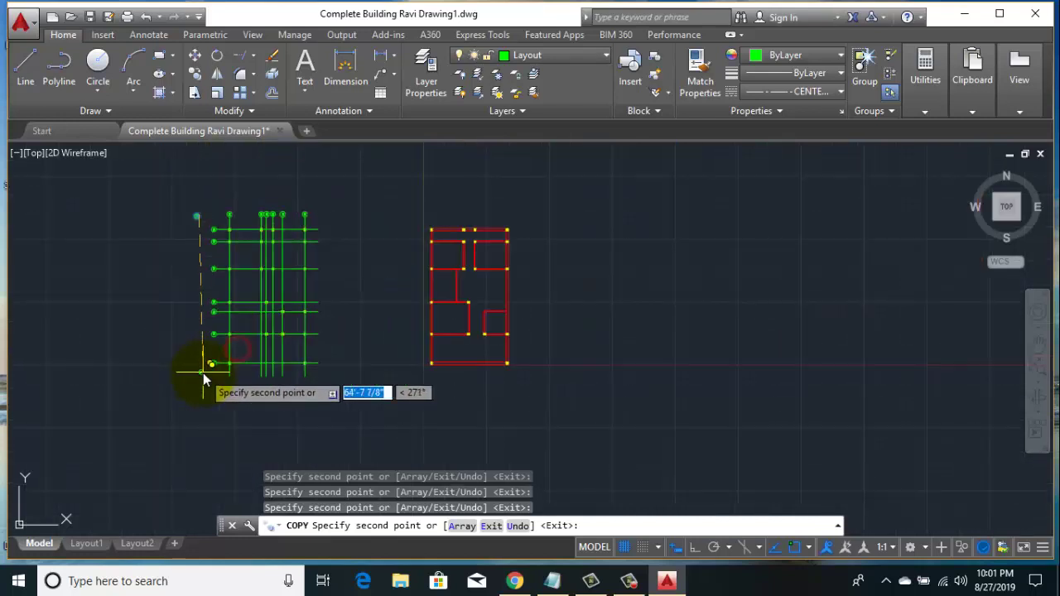
{"action": "right_click", "coordinate": [132, 219]}
{"action": "left_click", "coordinate": [166, 248]}
- Reletter the second and third top bubbles to B and C
{"action": "scroll", "coordinate": [249, 199], "scroll_direction": "up", "scroll_amount": 3}
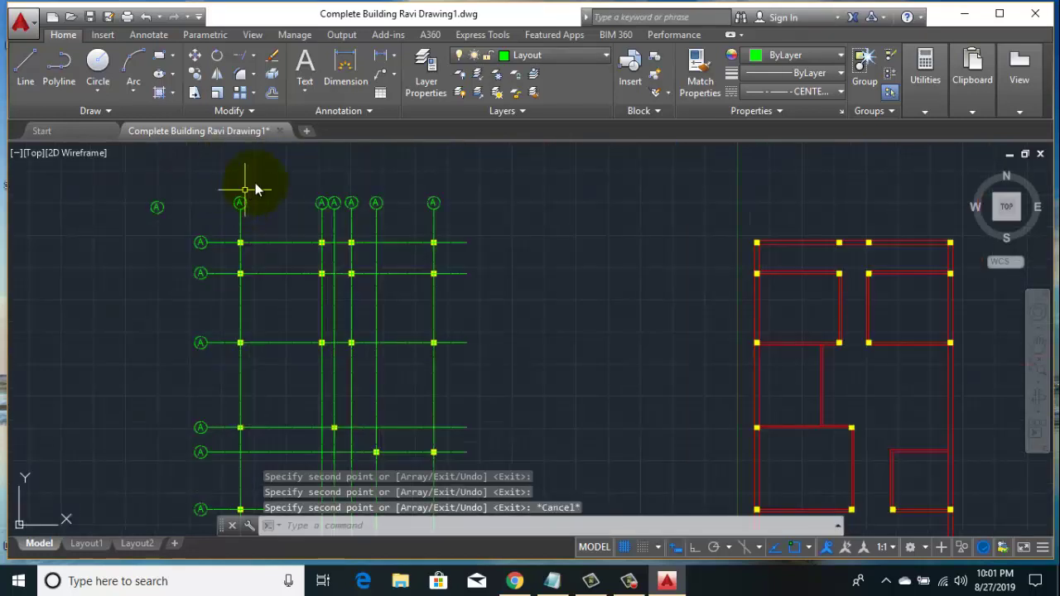
{"action": "scroll", "coordinate": [232, 216], "scroll_direction": "up", "scroll_amount": 3}
{"action": "scroll", "coordinate": [263, 233], "scroll_direction": "up", "scroll_amount": 4}
{"action": "middle_click_drag", "start_coordinate": [263, 233], "coordinate": [305, 313]}
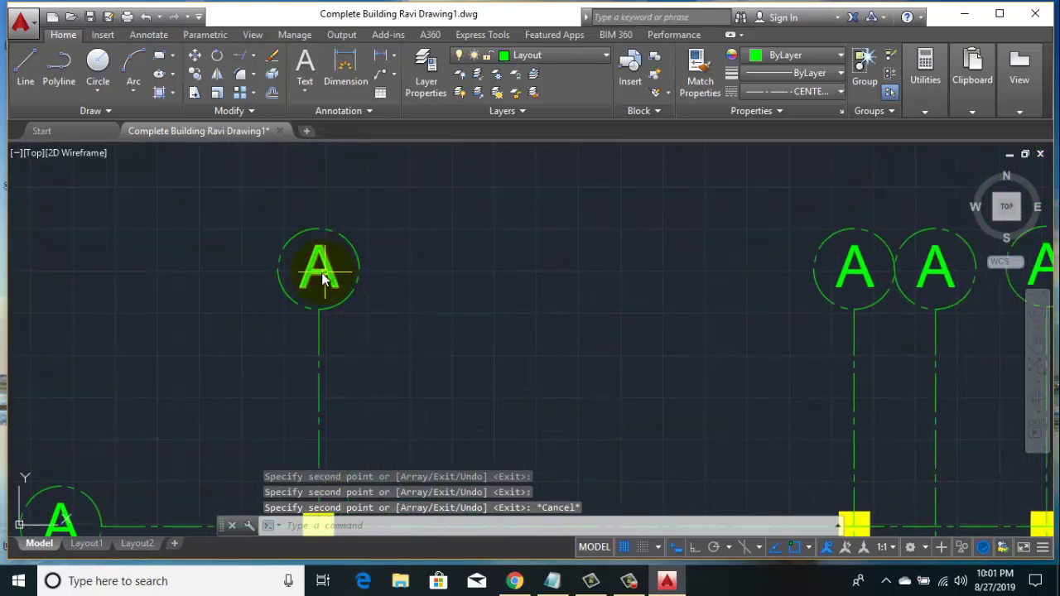
{"action": "scroll", "coordinate": [311, 300], "scroll_direction": "down", "scroll_amount": 4}
{"action": "scroll", "coordinate": [379, 312], "scroll_direction": "down", "scroll_amount": 2}
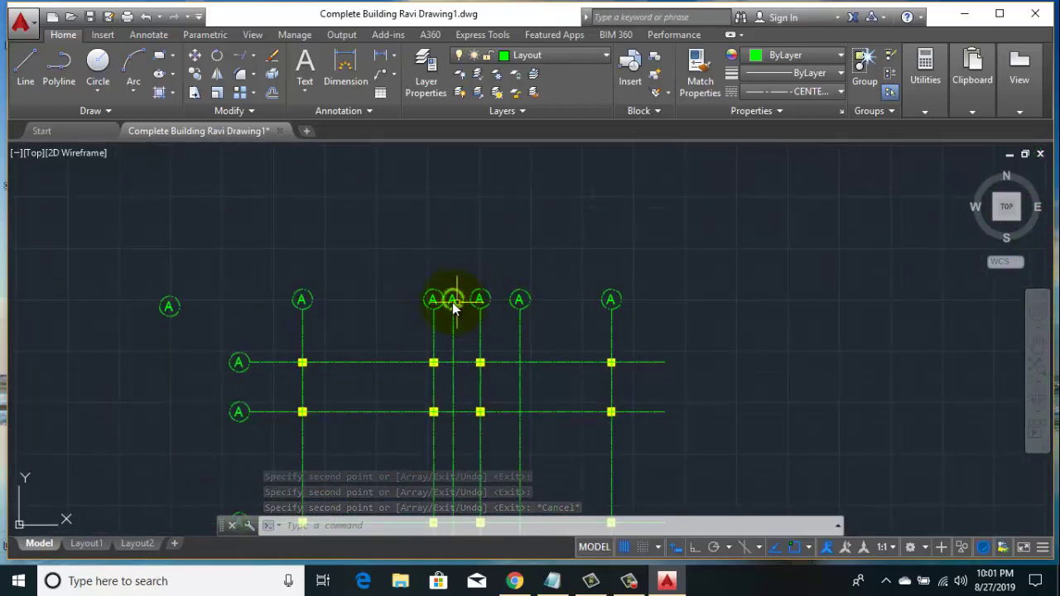
{"action": "scroll", "coordinate": [437, 302], "scroll_direction": "up", "scroll_amount": 5}
{"action": "double_click", "coordinate": [405, 308]}
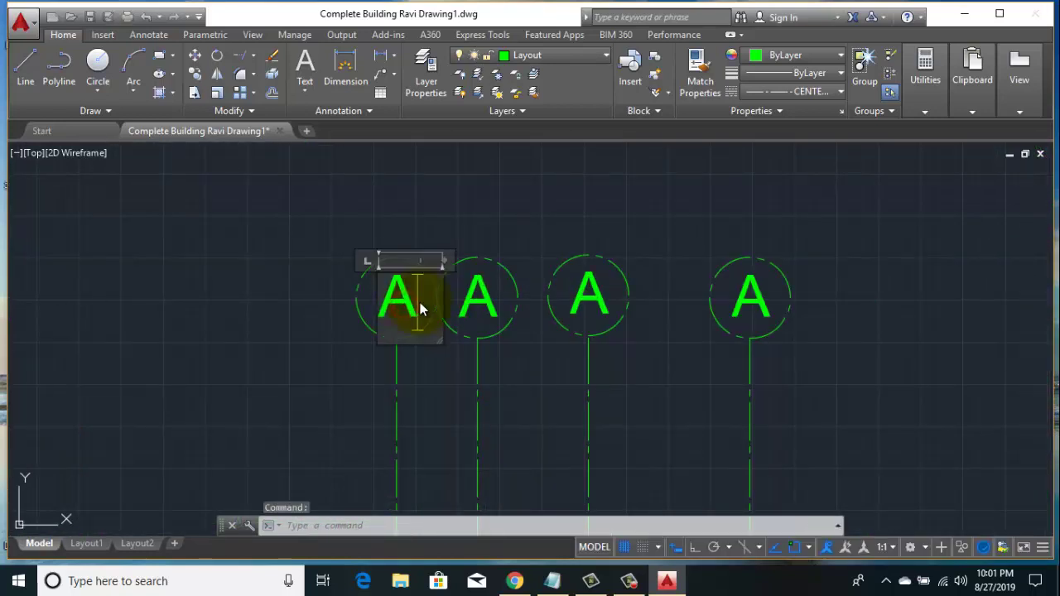
{"action": "type", "text": "B"}
{"action": "left_click", "coordinate": [421, 220]}
{"action": "double_click", "coordinate": [497, 304]}
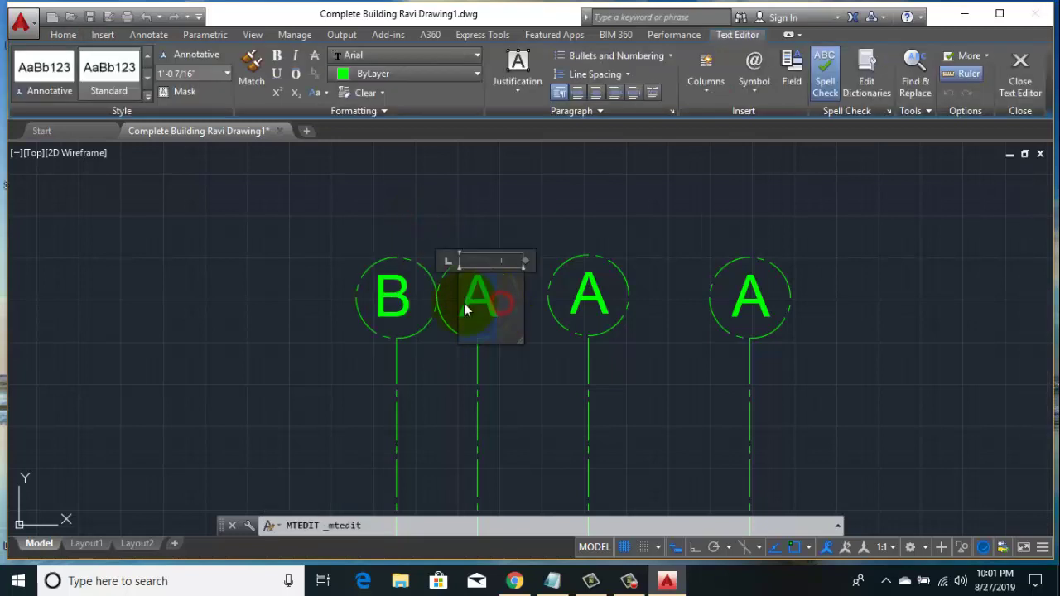
{"action": "type", "text": "C"}
{"action": "left_click", "coordinate": [521, 190]}
- Reletter the remaining top bubbles to D, E and F
{"action": "left_click", "coordinate": [586, 305]}
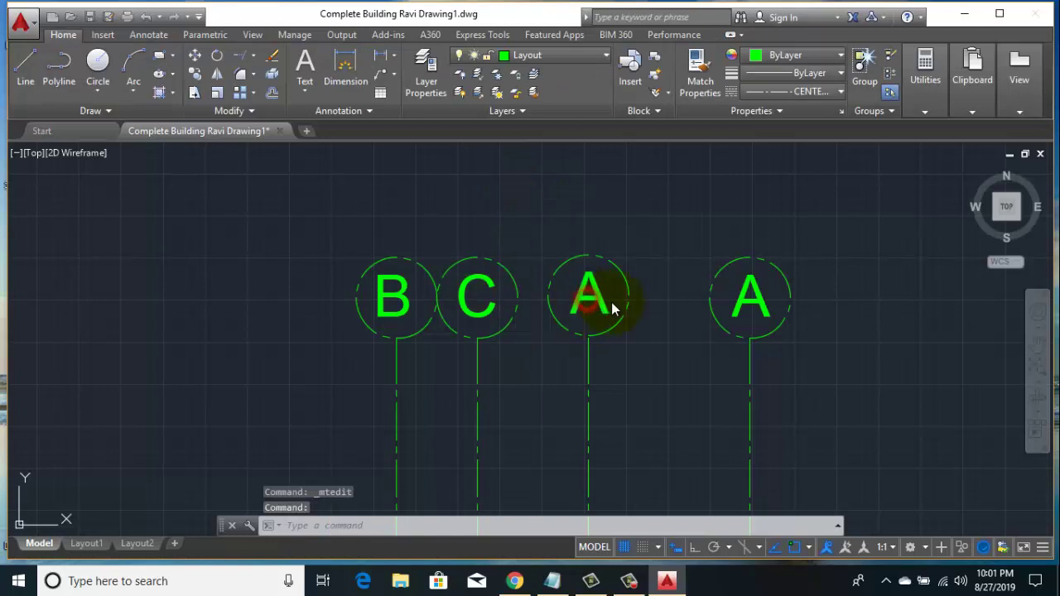
{"action": "double_click", "coordinate": [614, 308]}
{"action": "type", "text": "D"}
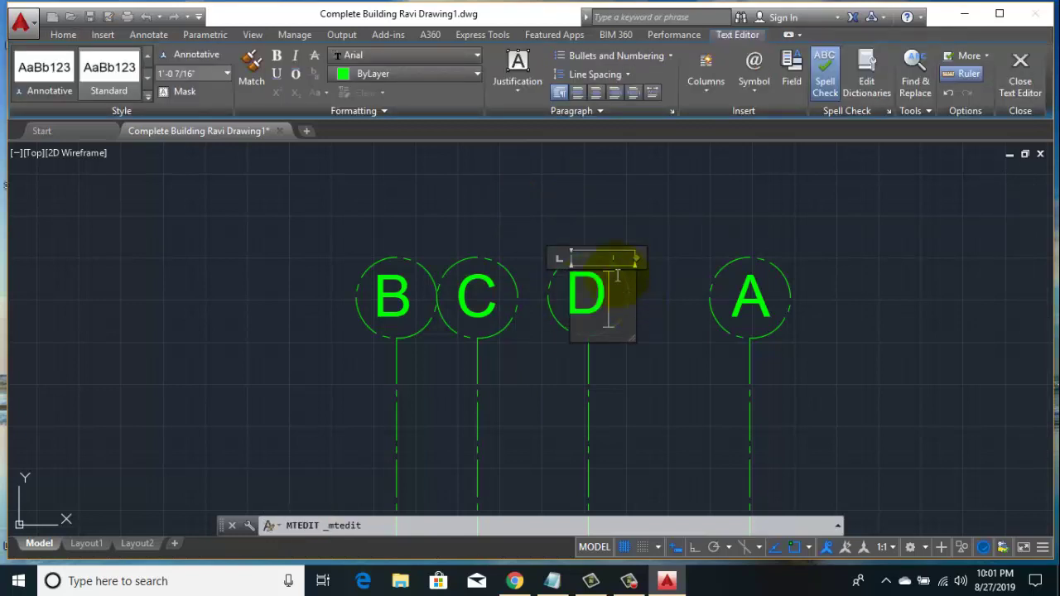
{"action": "left_click", "coordinate": [648, 186]}
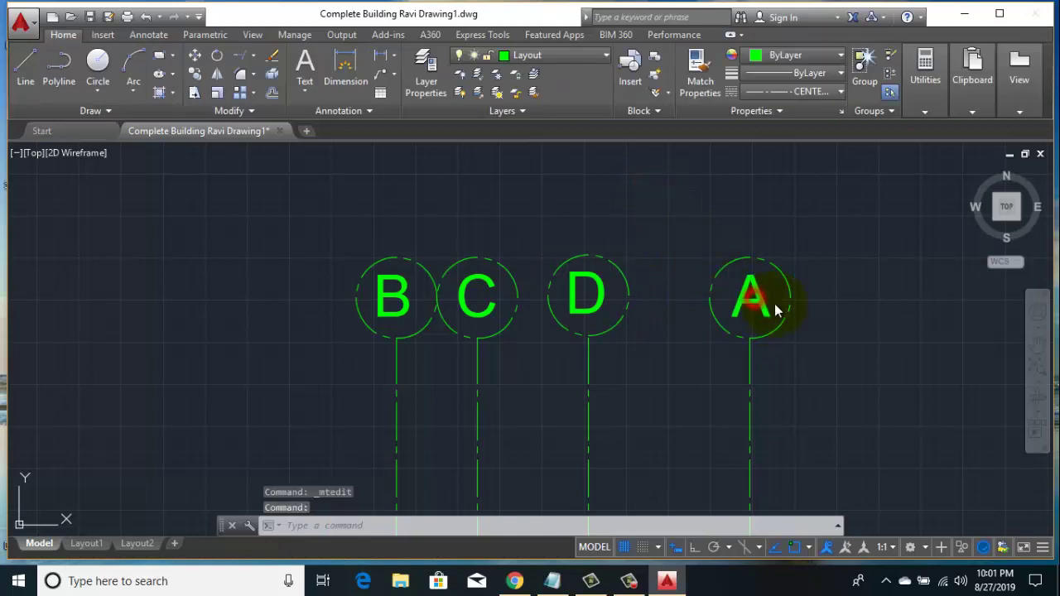
{"action": "double_click", "coordinate": [776, 310]}
{"action": "type", "text": "E"}
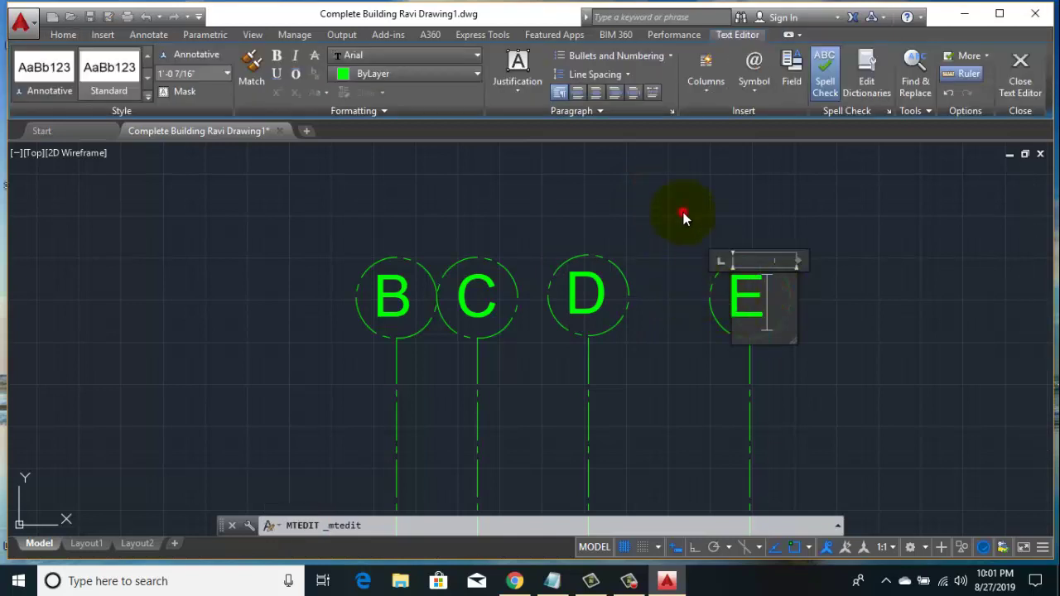
{"action": "left_click", "coordinate": [684, 218]}
{"action": "scroll", "coordinate": [661, 274], "scroll_direction": "down", "scroll_amount": 8}
{"action": "scroll", "coordinate": [740, 280], "scroll_direction": "up", "scroll_amount": 7}
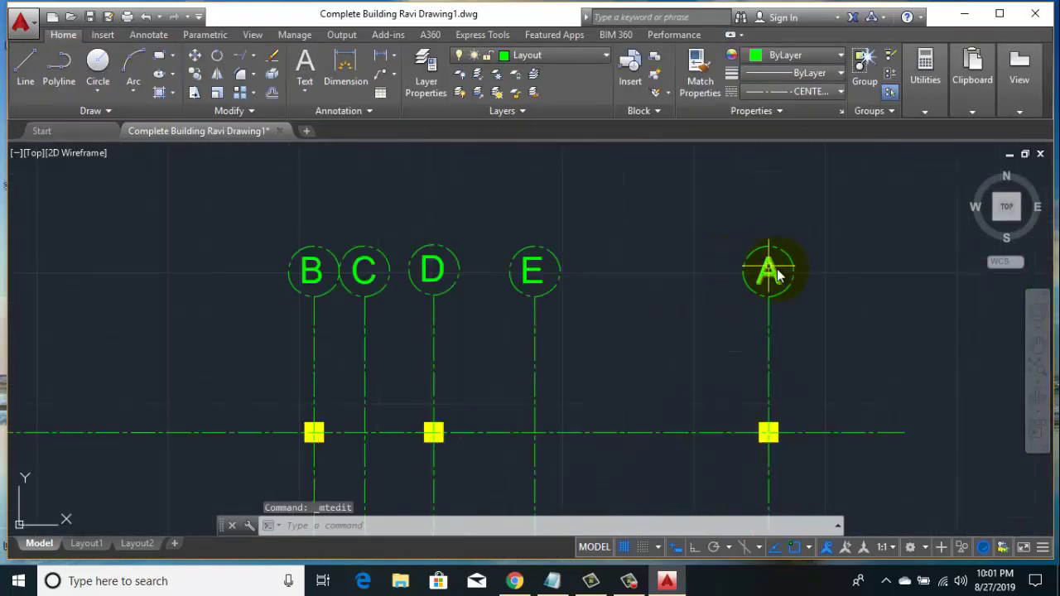
{"action": "double_click", "coordinate": [786, 280]}
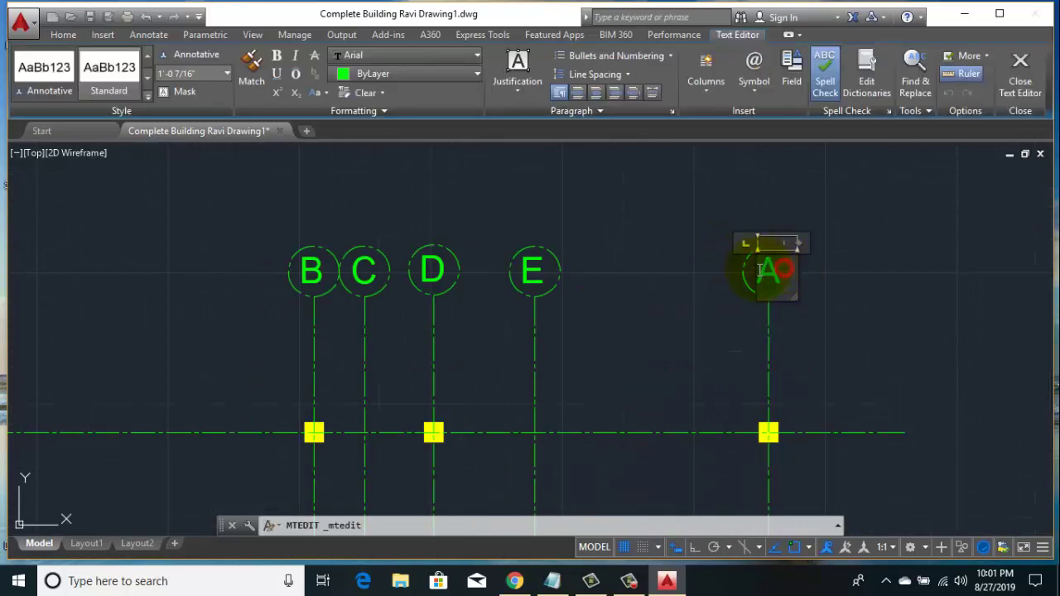
{"action": "type", "text": "F"}
{"action": "left_click", "coordinate": [694, 223]}
{"action": "scroll", "coordinate": [647, 265], "scroll_direction": "down", "scroll_amount": 5}
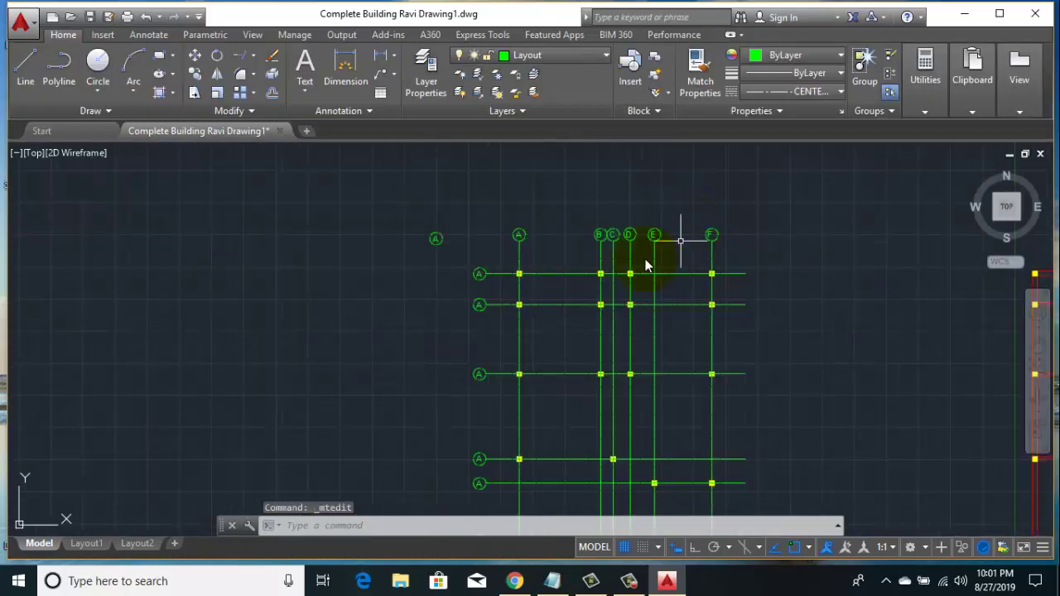
{"action": "scroll", "coordinate": [442, 280], "scroll_direction": "up", "scroll_amount": 4}
{"action": "scroll", "coordinate": [610, 243], "scroll_direction": "down", "scroll_amount": 4}
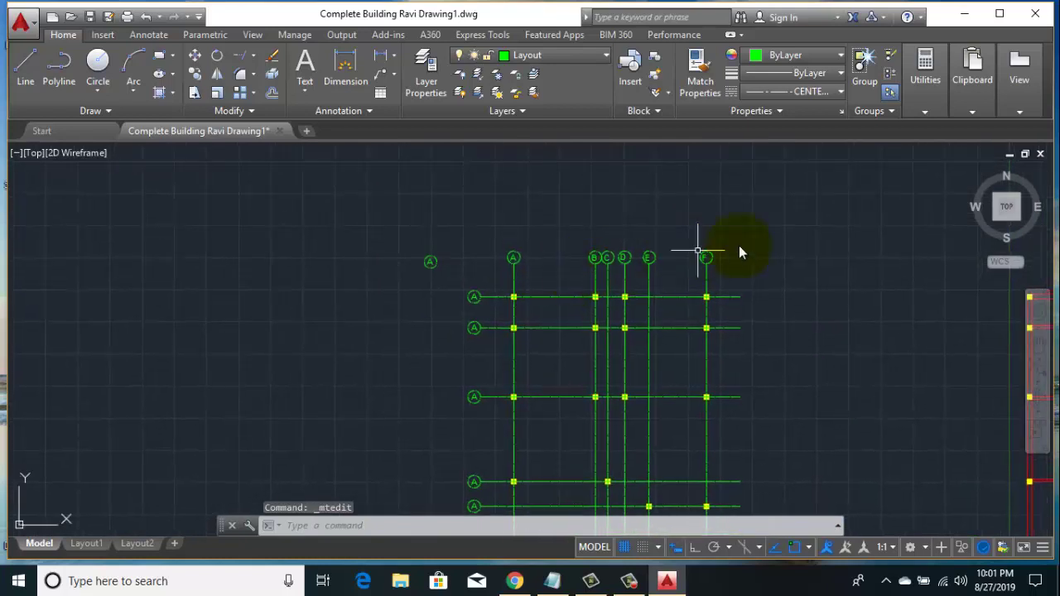
- Select the relettered top bubbles B through F
{"action": "left_click", "coordinate": [744, 236]}
{"action": "left_click", "coordinate": [486, 262]}
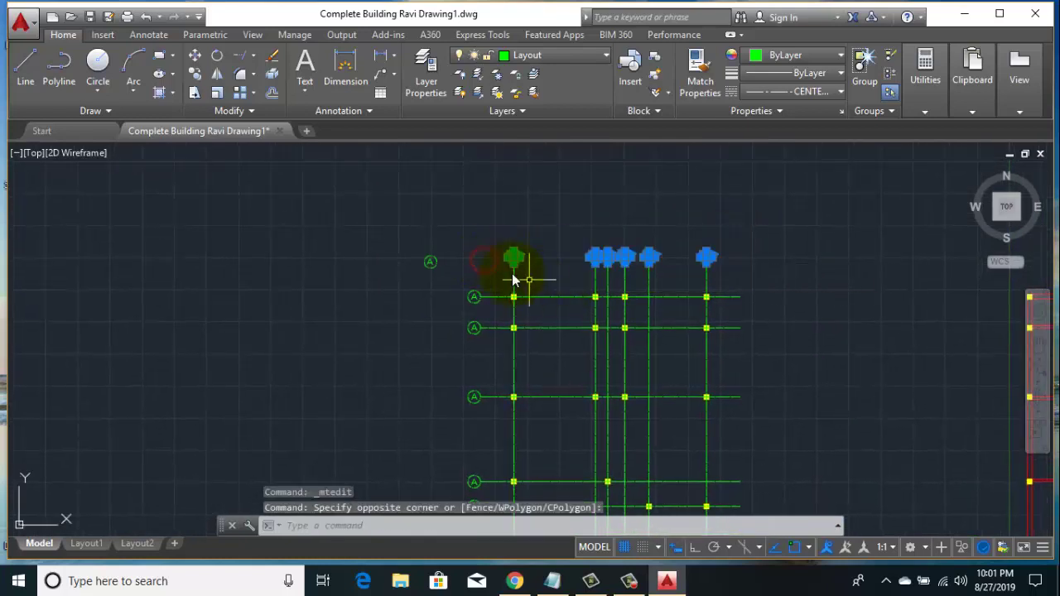
{"action": "middle_click_drag", "start_coordinate": [513, 280], "coordinate": [351, 212]}
{"action": "scroll", "coordinate": [453, 248], "scroll_direction": "down", "scroll_amount": 3}
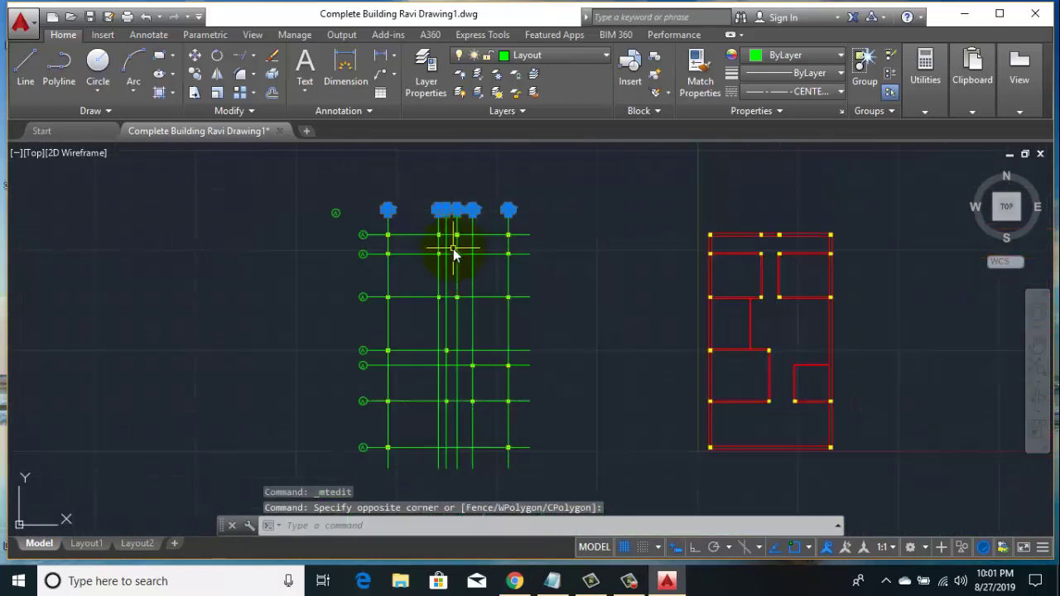
- Mirror the selected bubbles across a horizontal line with Ortho on, keeping the originals
{"action": "left_click", "coordinate": [215, 75]}
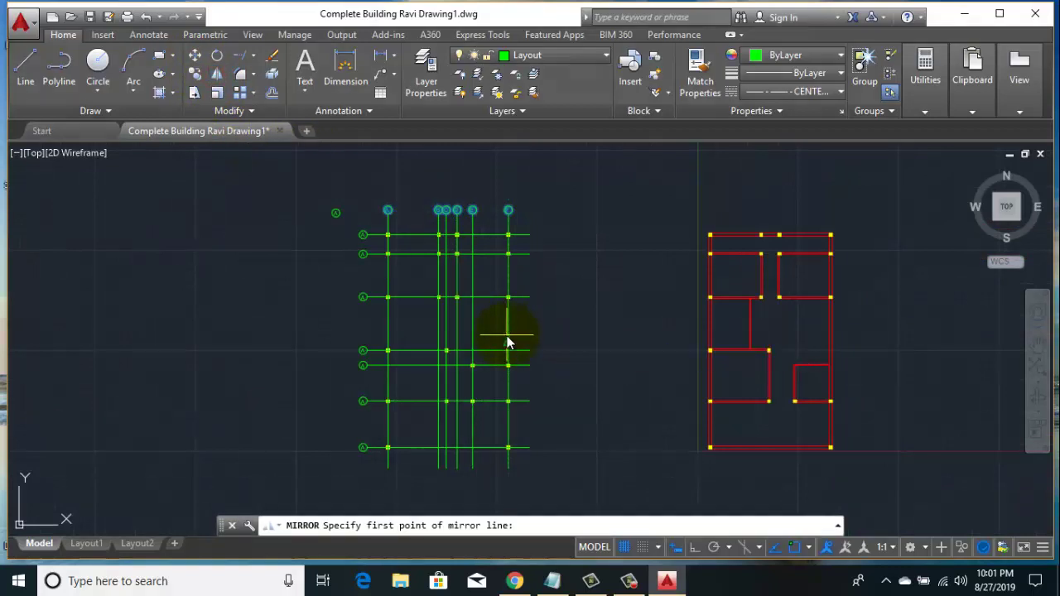
{"action": "left_click", "coordinate": [508, 342]}
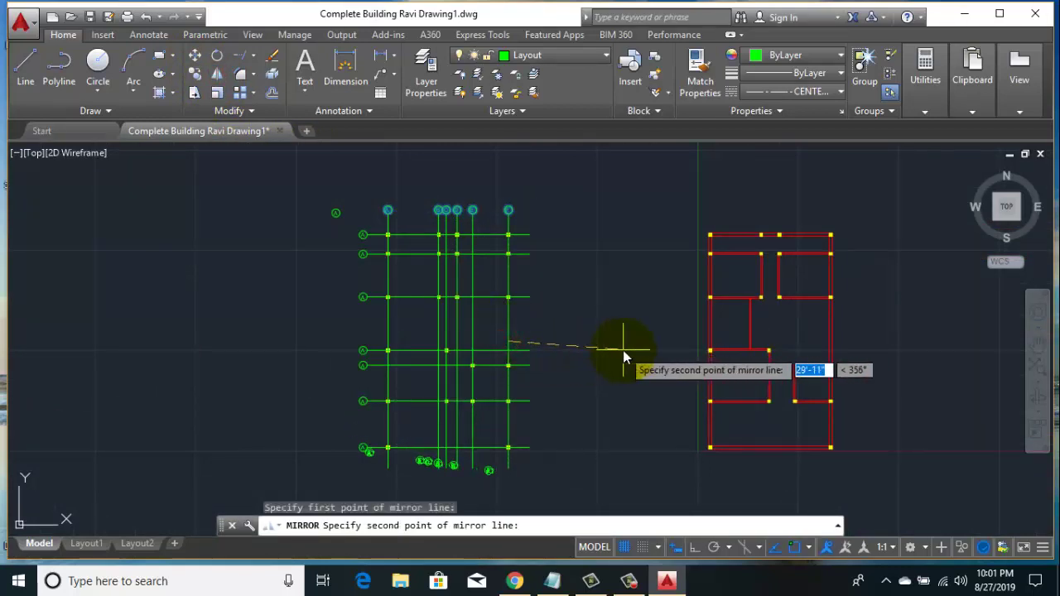
{"action": "left_click", "coordinate": [693, 547]}
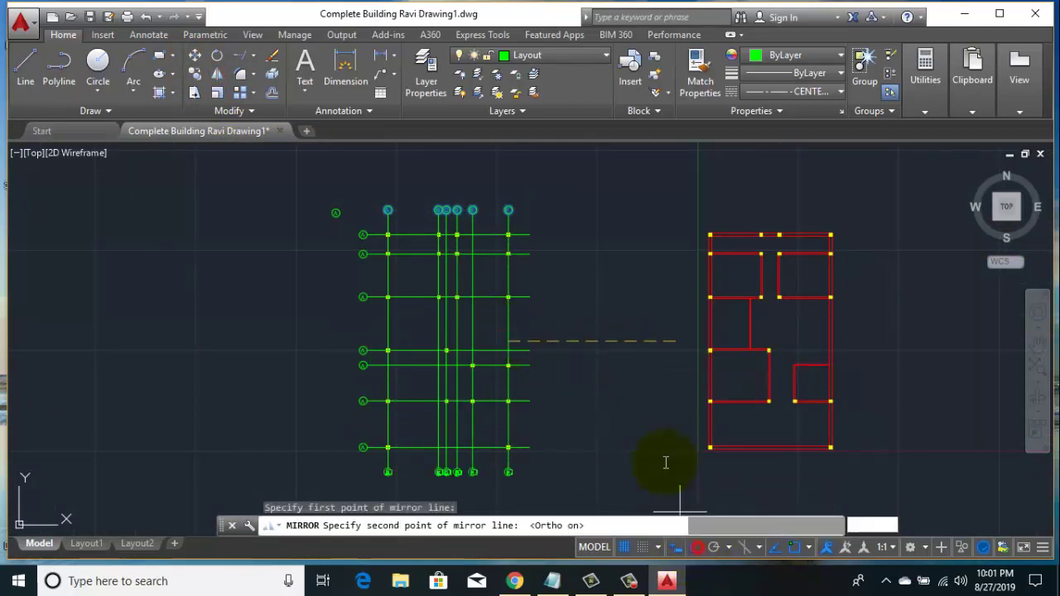
{"action": "left_click", "coordinate": [644, 370]}
{"action": "key", "text": "Return"}
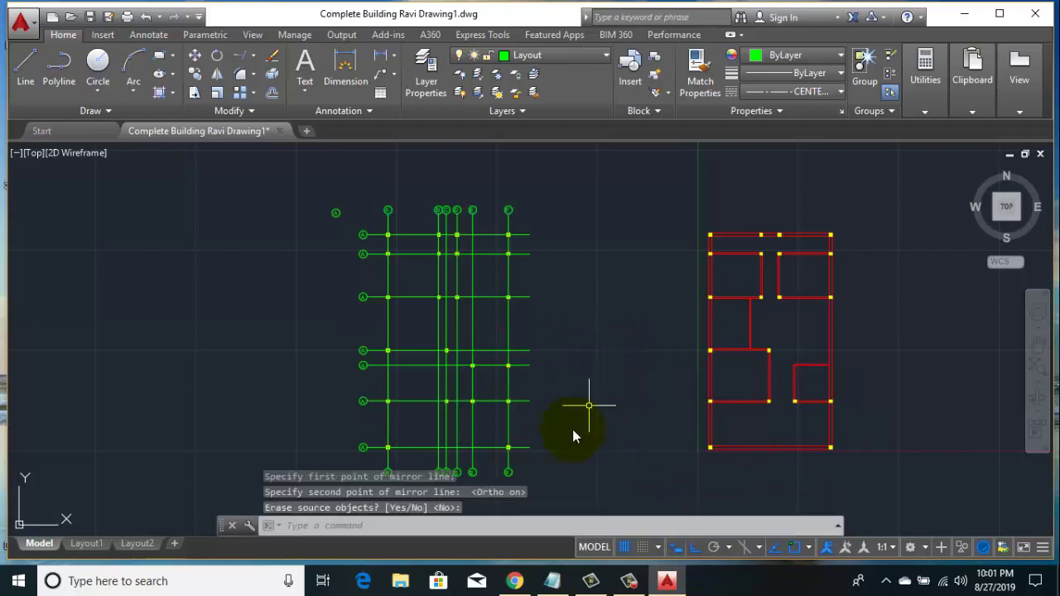
{"action": "scroll", "coordinate": [547, 472], "scroll_direction": "up", "scroll_amount": 4}
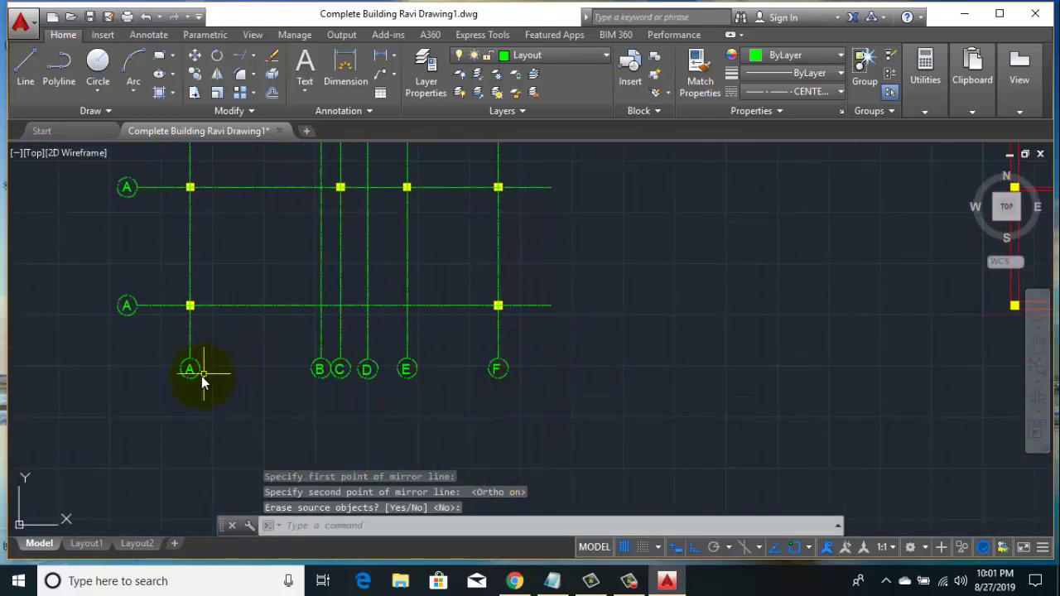
{"action": "scroll", "coordinate": [485, 406], "scroll_direction": "down", "scroll_amount": 4}
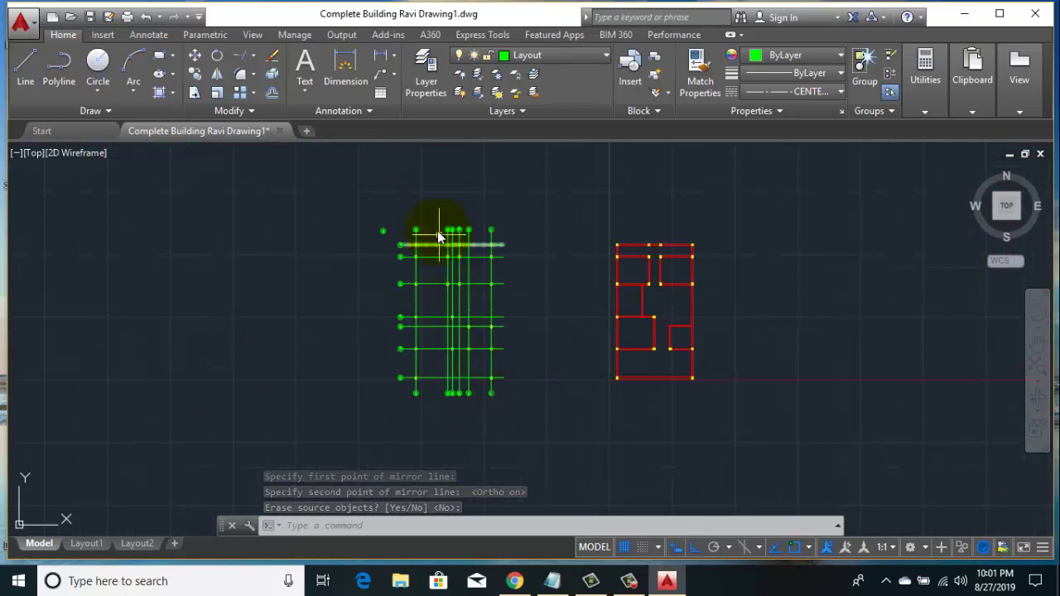
{"action": "scroll", "coordinate": [432, 240], "scroll_direction": "up", "scroll_amount": 4}
{"action": "scroll", "coordinate": [426, 241], "scroll_direction": "up", "scroll_amount": 2}
{"action": "scroll", "coordinate": [426, 241], "scroll_direction": "down", "scroll_amount": 4}
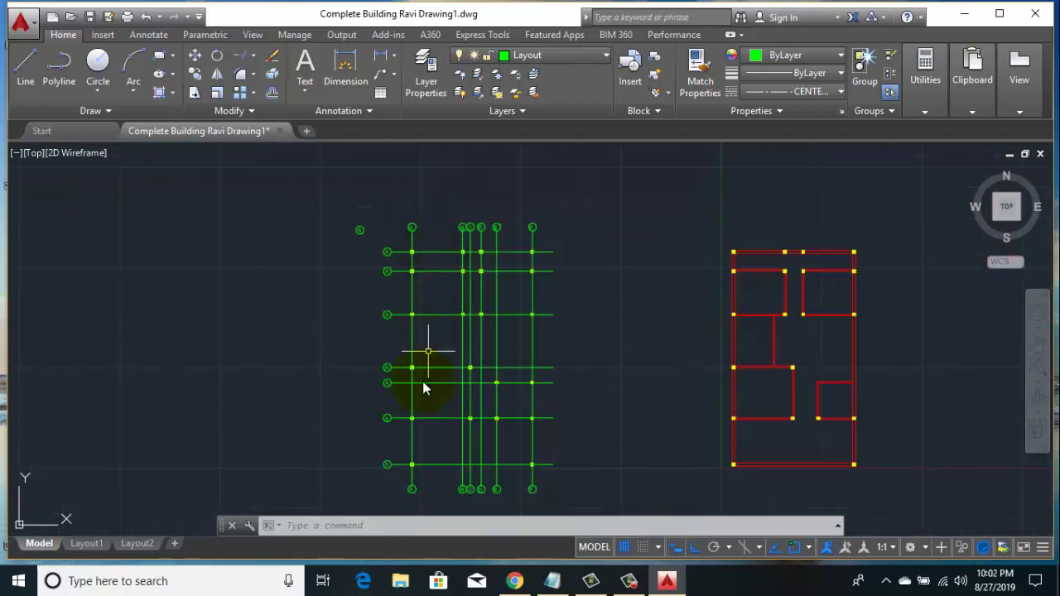
- Renumber the first two left row bubbles to 1 and 2
{"action": "scroll", "coordinate": [372, 257], "scroll_direction": "up", "scroll_amount": 5}
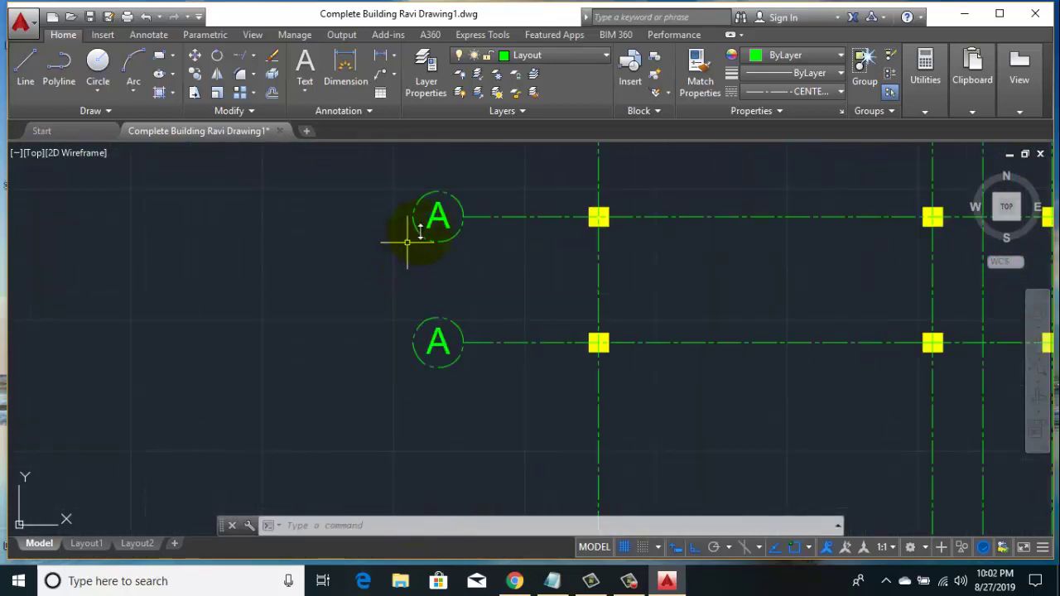
{"action": "double_click", "coordinate": [463, 222]}
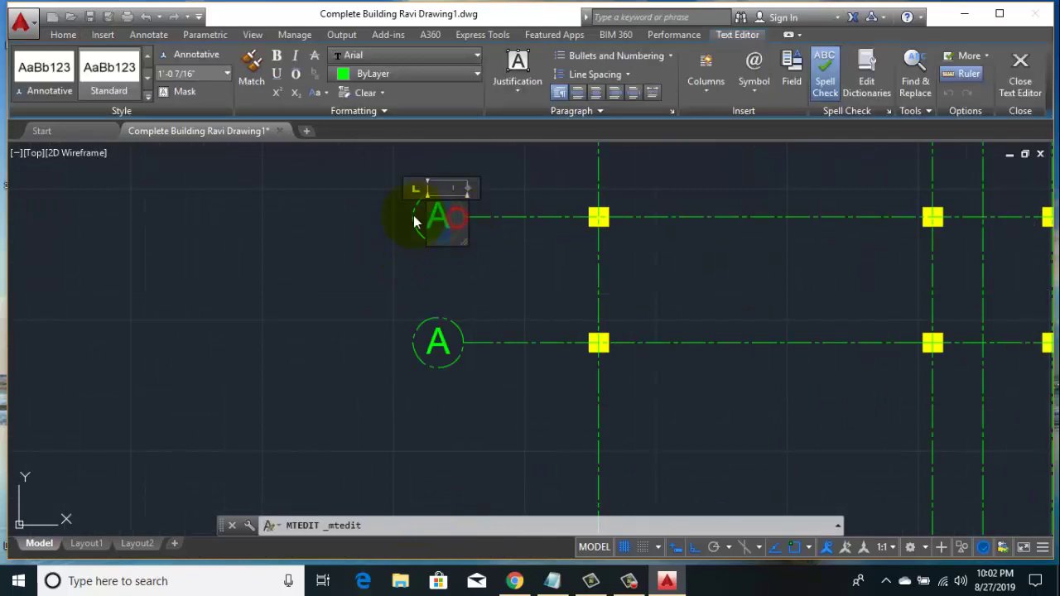
{"action": "type", "text": "1"}
{"action": "left_click", "coordinate": [436, 347]}
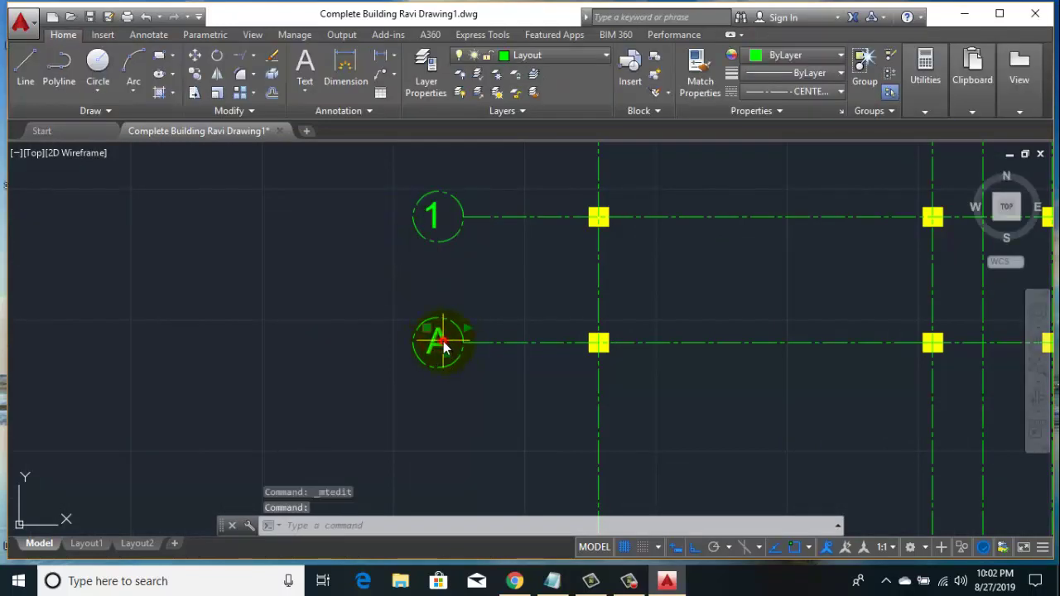
{"action": "double_click", "coordinate": [445, 346]}
{"action": "type", "text": "2"}
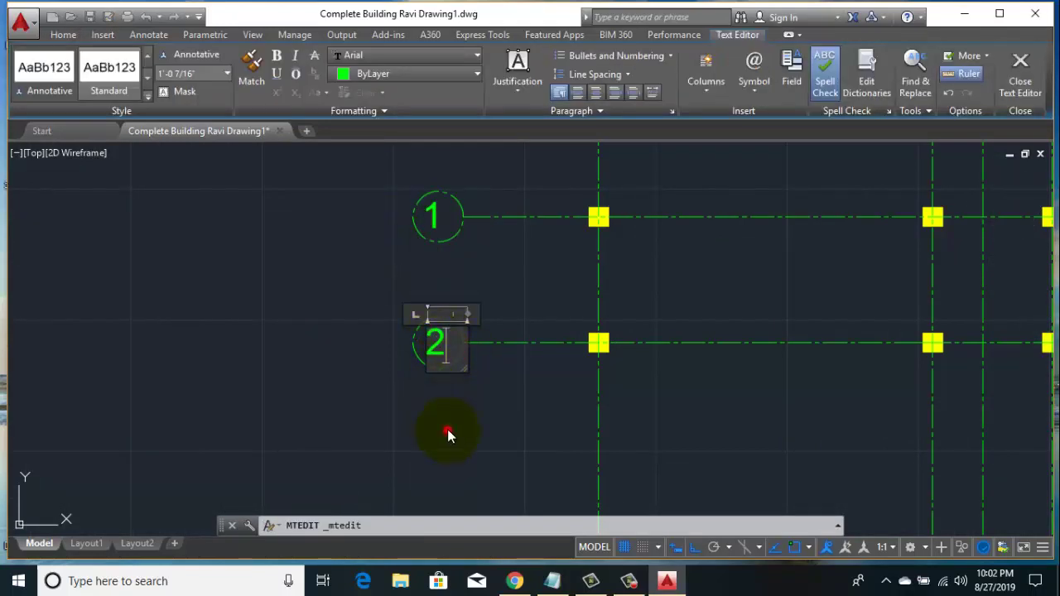
{"action": "left_click", "coordinate": [448, 434]}
- Renumber the next two row bubbles to 3 and 4
{"action": "scroll", "coordinate": [377, 240], "scroll_direction": "down", "scroll_amount": 2}
{"action": "scroll", "coordinate": [368, 357], "scroll_direction": "up", "scroll_amount": 5}
{"action": "left_click", "coordinate": [391, 329]}
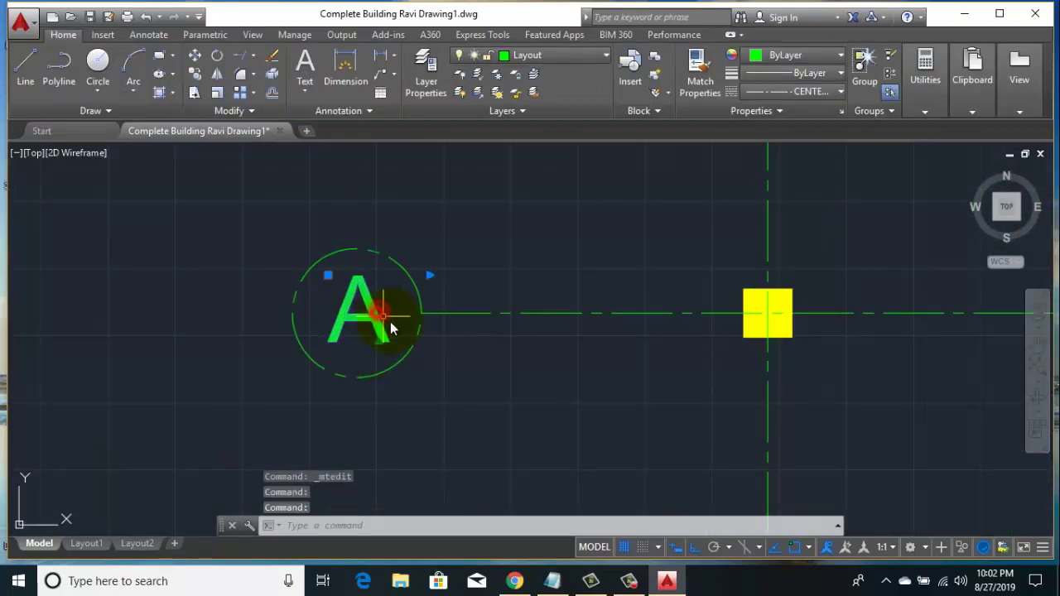
{"action": "double_click", "coordinate": [371, 316]}
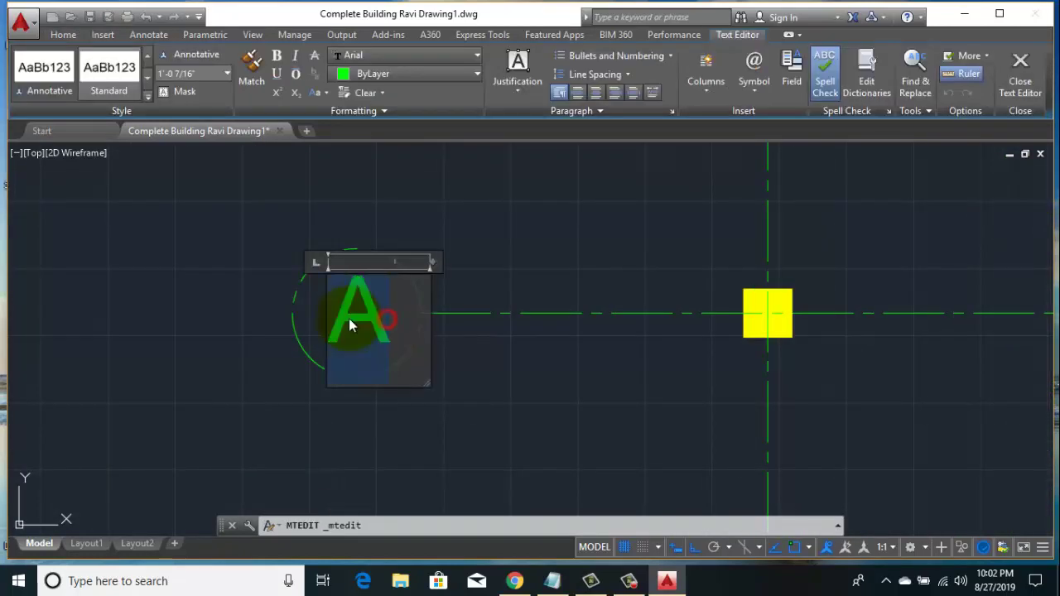
{"action": "type", "text": "4"}
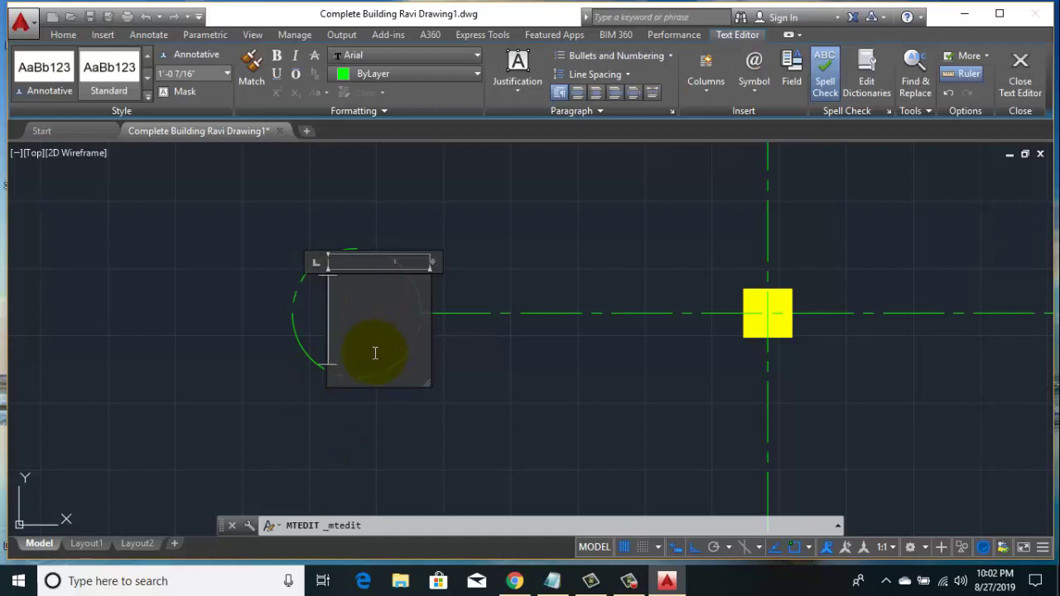
{"action": "left_click", "coordinate": [314, 412]}
{"action": "scroll", "coordinate": [367, 421], "scroll_direction": "down", "scroll_amount": 2}
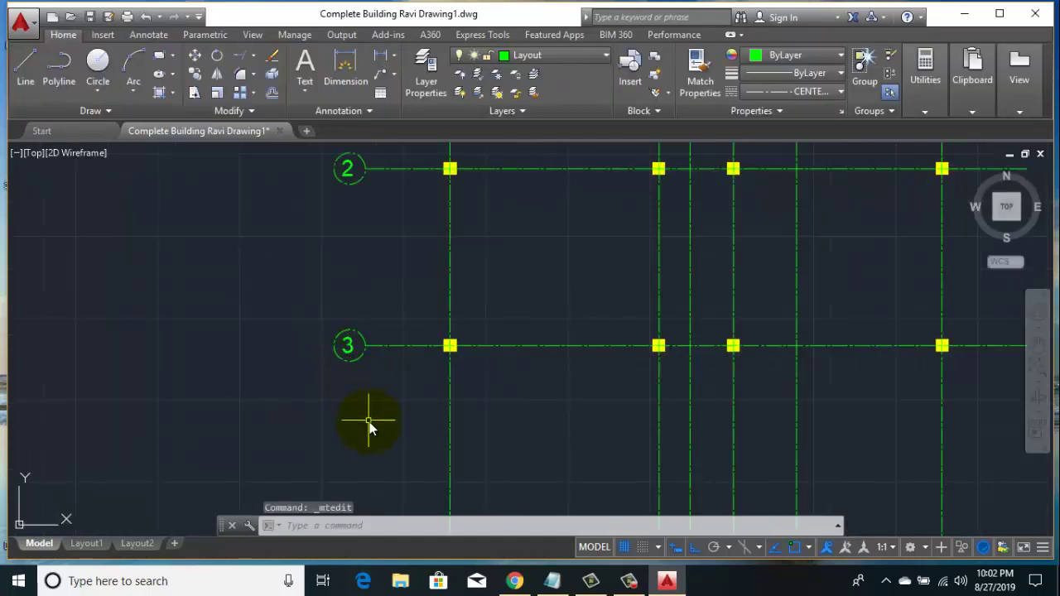
{"action": "middle_click_drag", "start_coordinate": [367, 421], "coordinate": [346, 351]}
{"action": "scroll", "coordinate": [332, 421], "scroll_direction": "up", "scroll_amount": 4}
{"action": "scroll", "coordinate": [332, 421], "scroll_direction": "up", "scroll_amount": 3}
{"action": "left_click", "coordinate": [327, 362]}
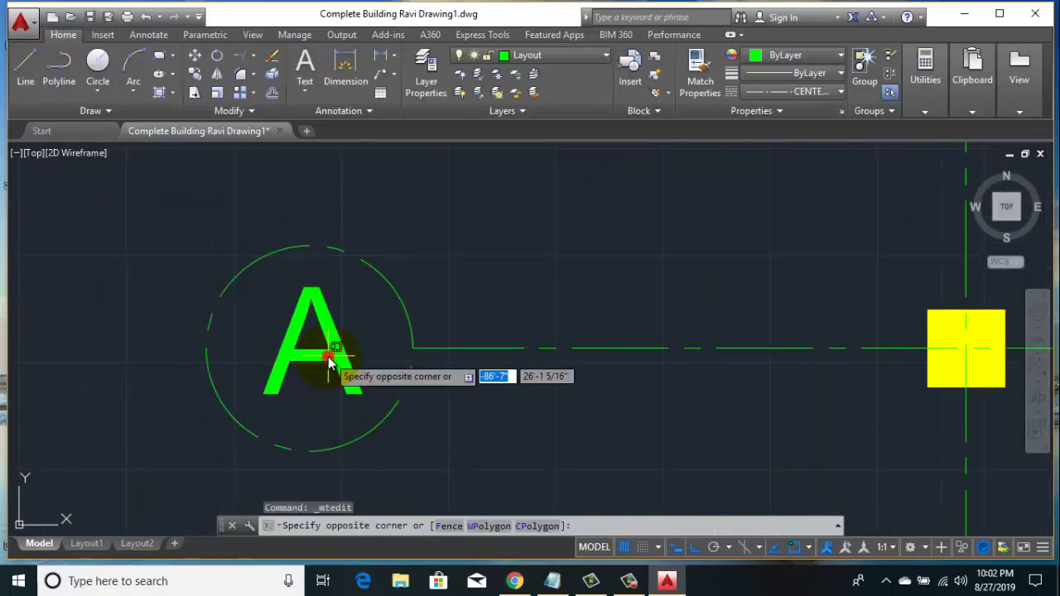
{"action": "left_click", "coordinate": [322, 359]}
{"action": "double_click", "coordinate": [373, 353]}
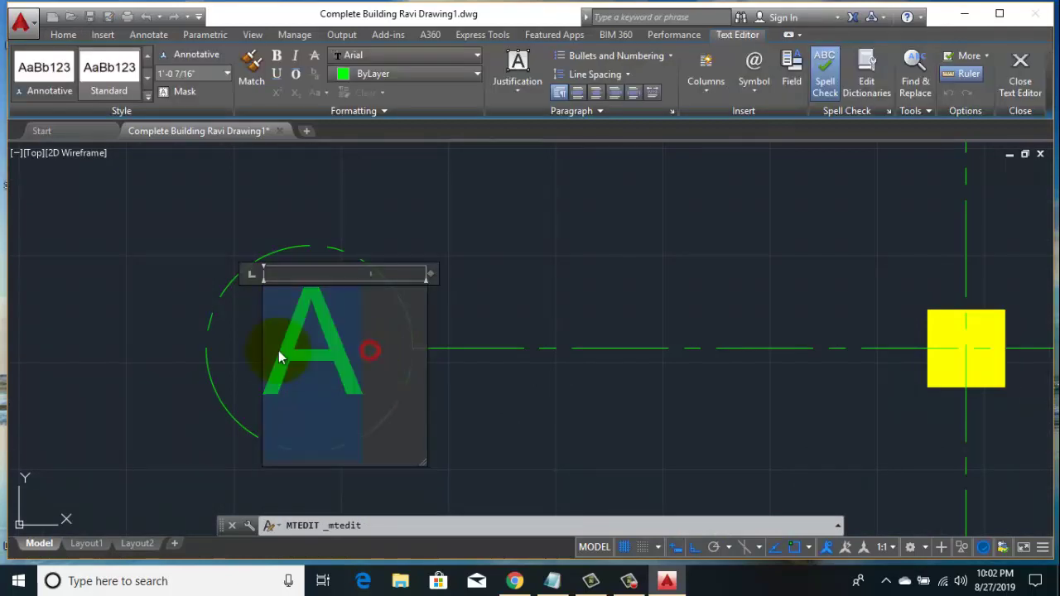
{"action": "type", "text": "4"}
{"action": "left_click", "coordinate": [495, 428]}
- Renumber the fifth row bubble from A to 5
{"action": "scroll", "coordinate": [510, 331], "scroll_direction": "down", "scroll_amount": 4}
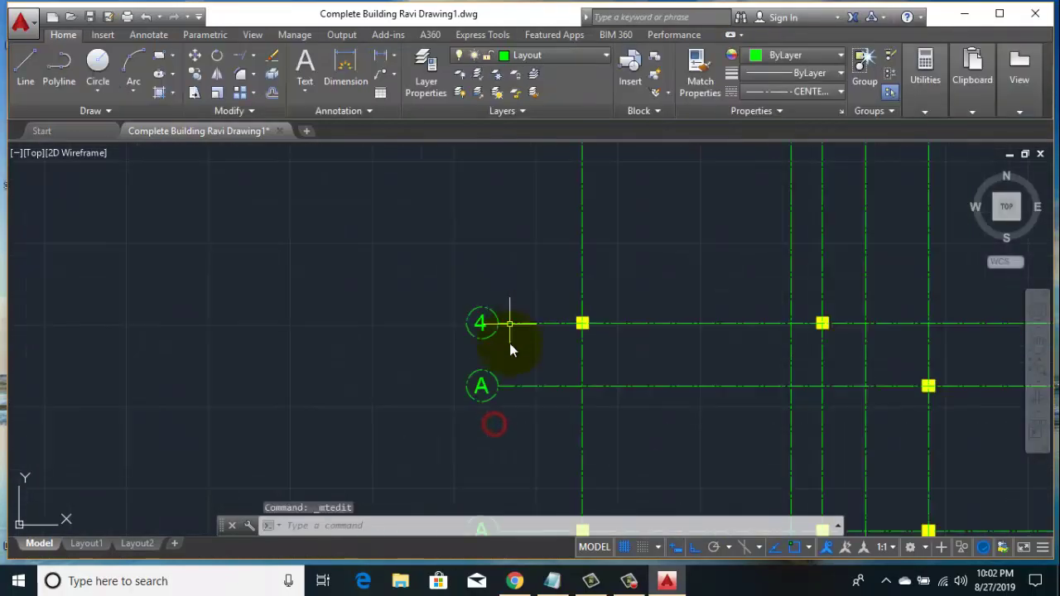
{"action": "scroll", "coordinate": [494, 404], "scroll_direction": "up", "scroll_amount": 8}
{"action": "left_click", "coordinate": [448, 373]}
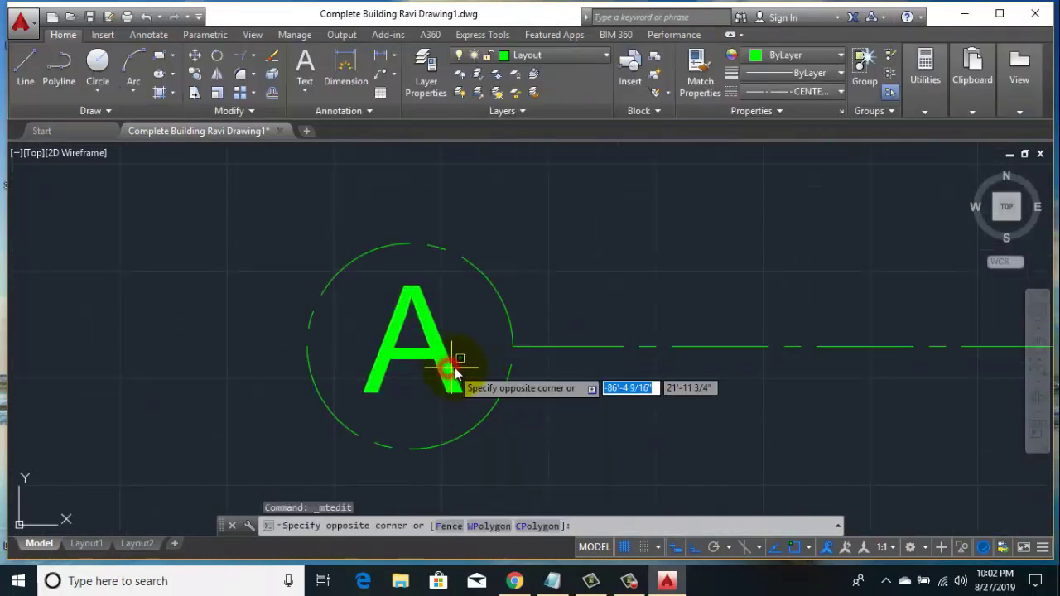
{"action": "left_click", "coordinate": [407, 339]}
{"action": "double_click", "coordinate": [454, 347]}
{"action": "left_click_drag", "start_coordinate": [458, 347], "coordinate": [382, 354]}
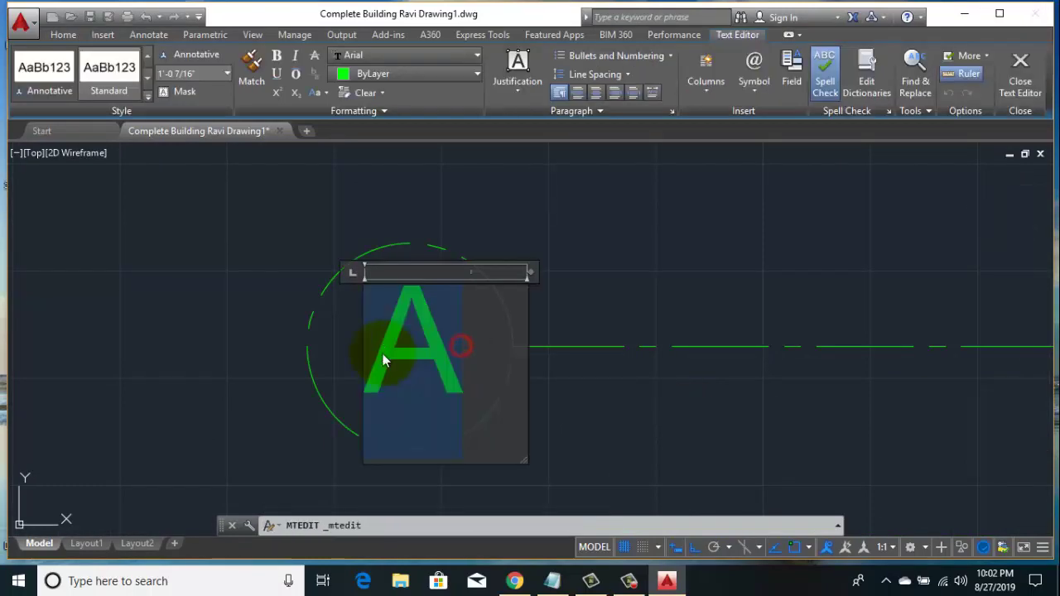
{"action": "type", "text": "5"}
{"action": "left_click", "coordinate": [580, 406]}
- Clear stray selections and renumber the sixth row bubble to 6
{"action": "scroll", "coordinate": [580, 367], "scroll_direction": "down", "scroll_amount": 6}
{"action": "middle_click_drag", "start_coordinate": [580, 367], "coordinate": [505, 282]}
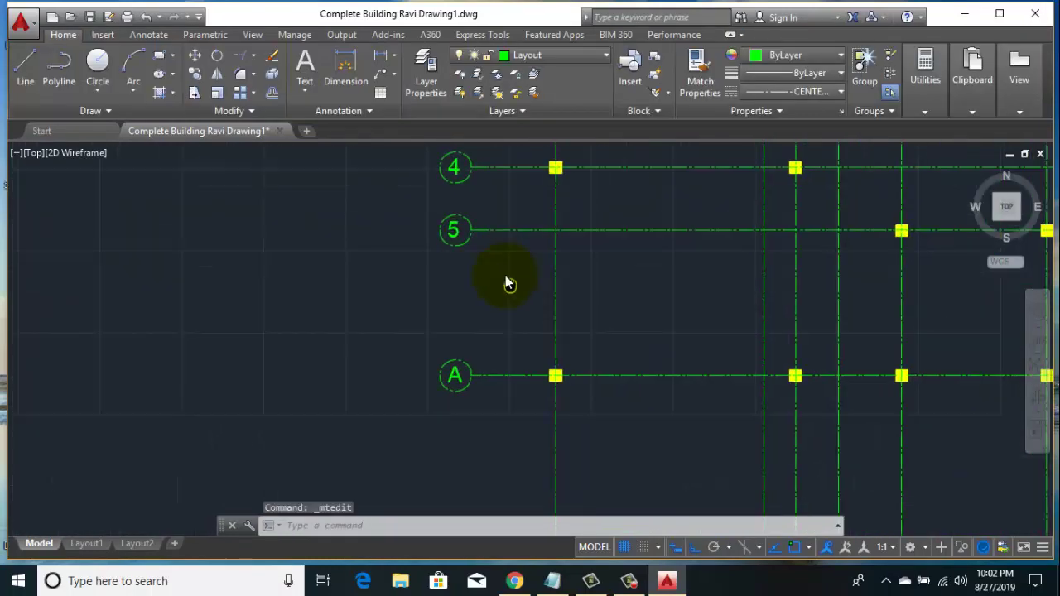
{"action": "scroll", "coordinate": [466, 362], "scroll_direction": "up", "scroll_amount": 6}
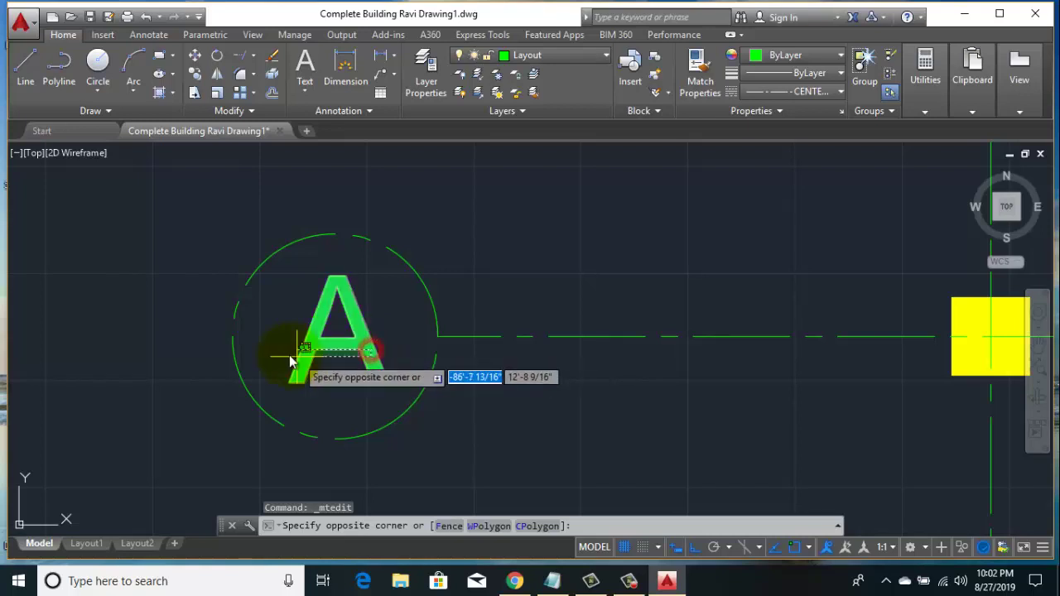
{"action": "left_click", "coordinate": [284, 358]}
{"action": "left_click", "coordinate": [289, 342]}
{"action": "left_click", "coordinate": [284, 352]}
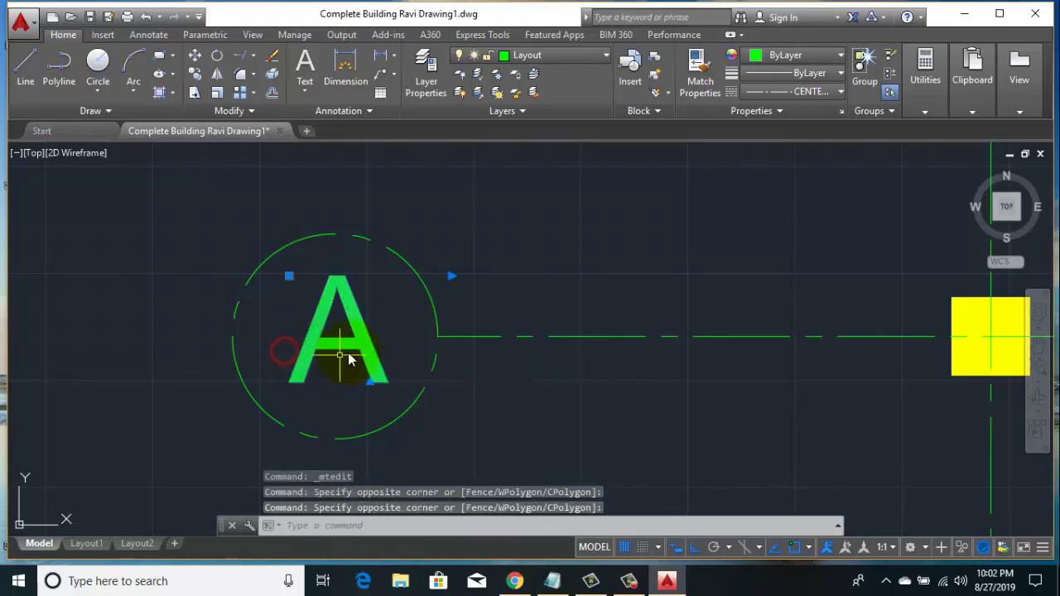
{"action": "left_click", "coordinate": [360, 349]}
{"action": "left_click", "coordinate": [324, 346]}
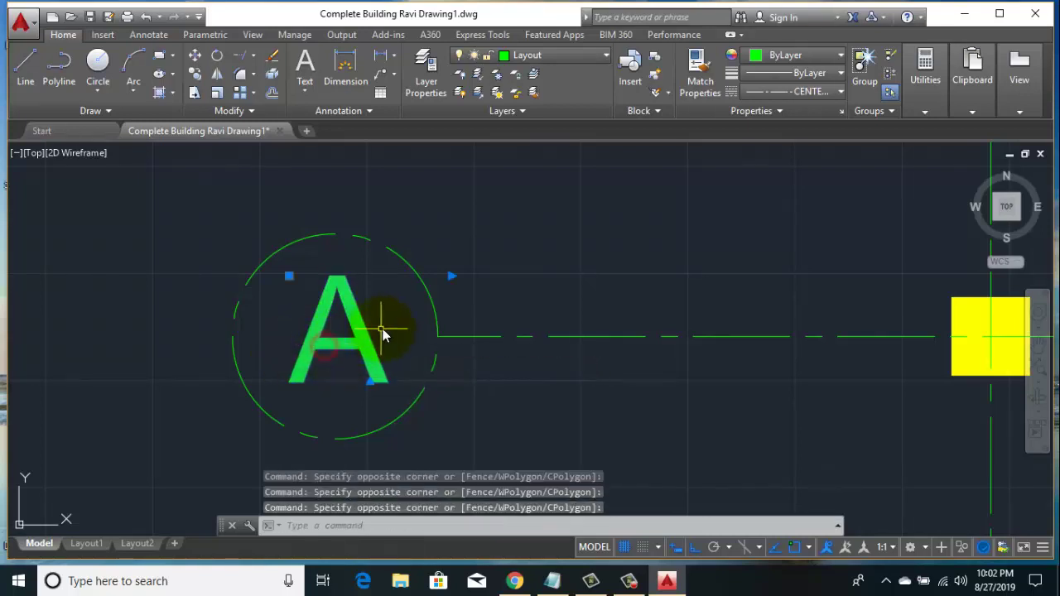
{"action": "scroll", "coordinate": [382, 333], "scroll_direction": "down", "scroll_amount": 3}
{"action": "key", "text": "Escape"}
{"action": "scroll", "coordinate": [355, 366], "scroll_direction": "down", "scroll_amount": 2}
{"action": "scroll", "coordinate": [377, 390], "scroll_direction": "up", "scroll_amount": 2}
{"action": "scroll", "coordinate": [361, 373], "scroll_direction": "up", "scroll_amount": 5}
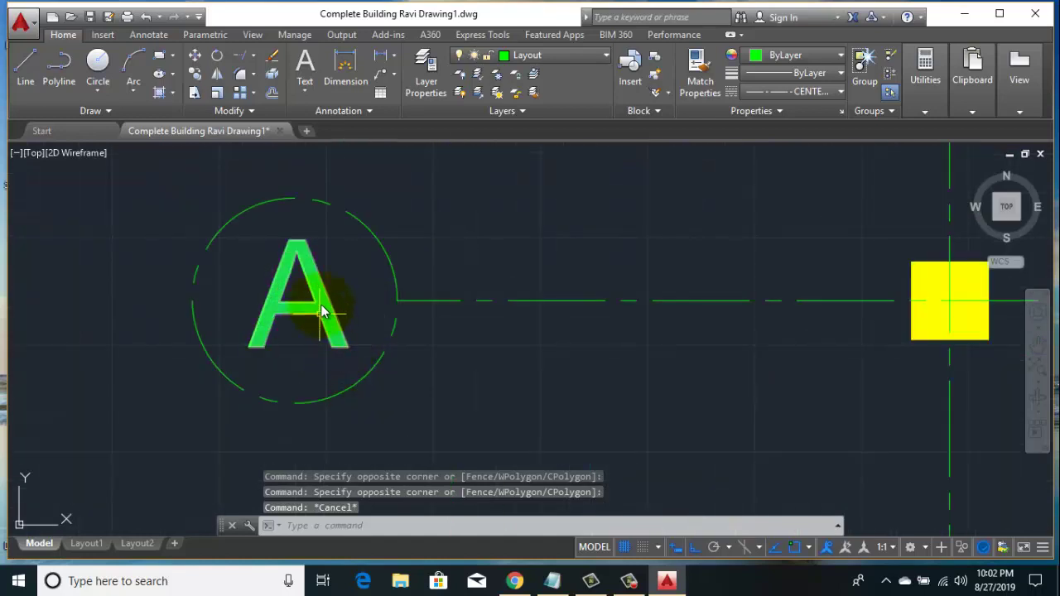
{"action": "left_click", "coordinate": [319, 312]}
{"action": "left_click", "coordinate": [303, 325]}
{"action": "left_click", "coordinate": [307, 323]}
{"action": "key", "text": "Escape"}
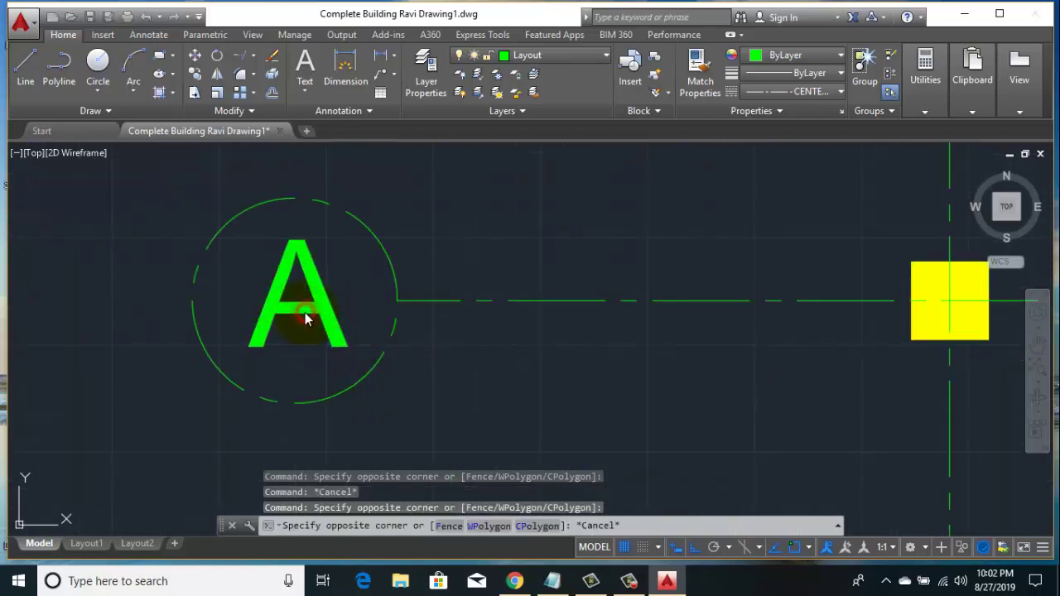
{"action": "double_click", "coordinate": [305, 319]}
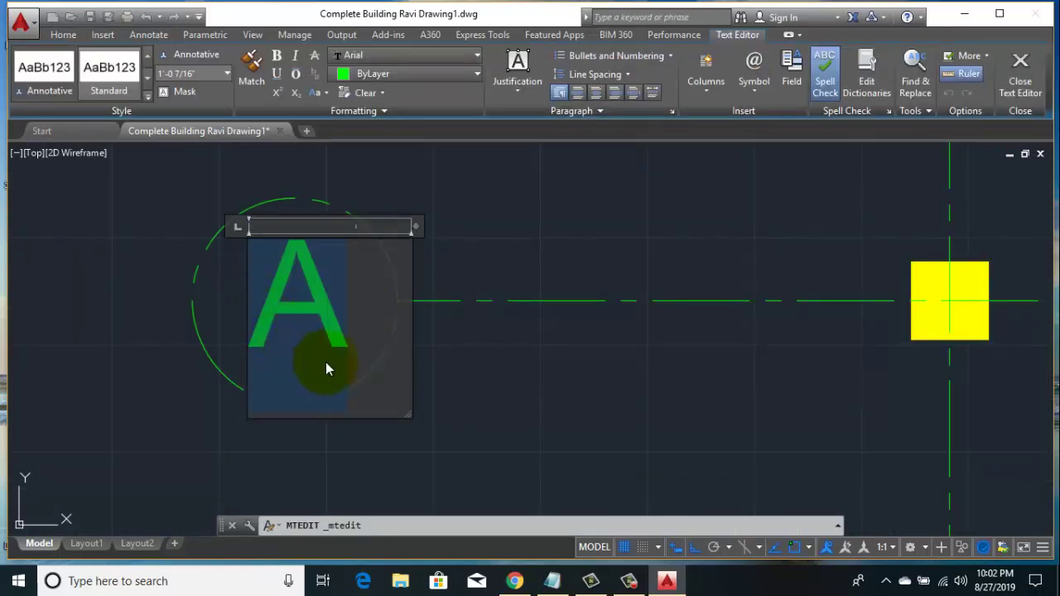
{"action": "type", "text": "6"}
{"action": "left_click", "coordinate": [489, 364]}
- Renumber the last row bubble from A to 7
{"action": "scroll", "coordinate": [496, 427], "scroll_direction": "down", "scroll_amount": 2}
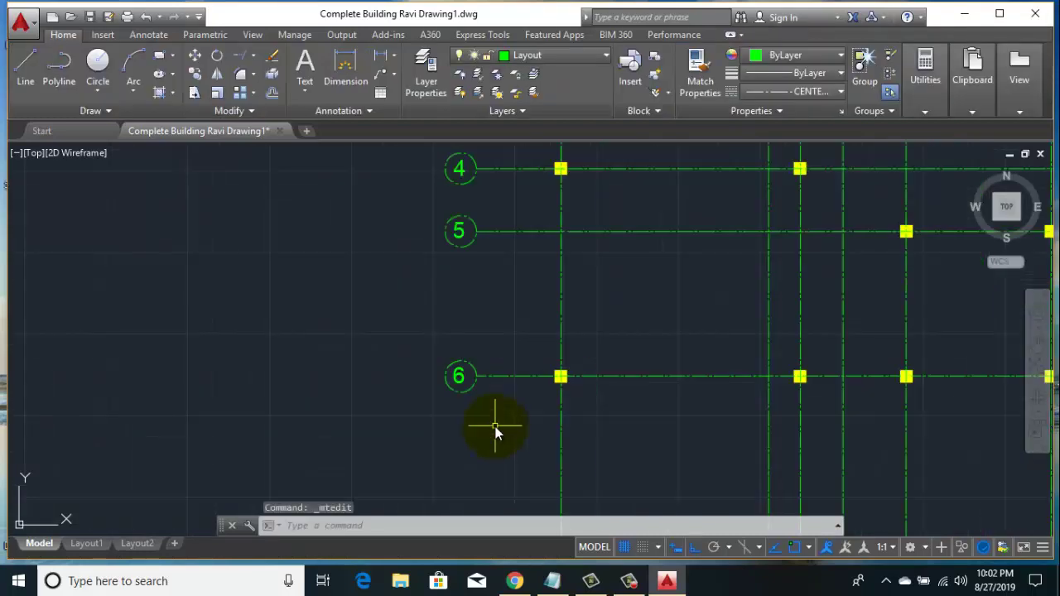
{"action": "middle_click_drag", "start_coordinate": [495, 427], "coordinate": [450, 367]}
{"action": "scroll", "coordinate": [379, 414], "scroll_direction": "up", "scroll_amount": 8}
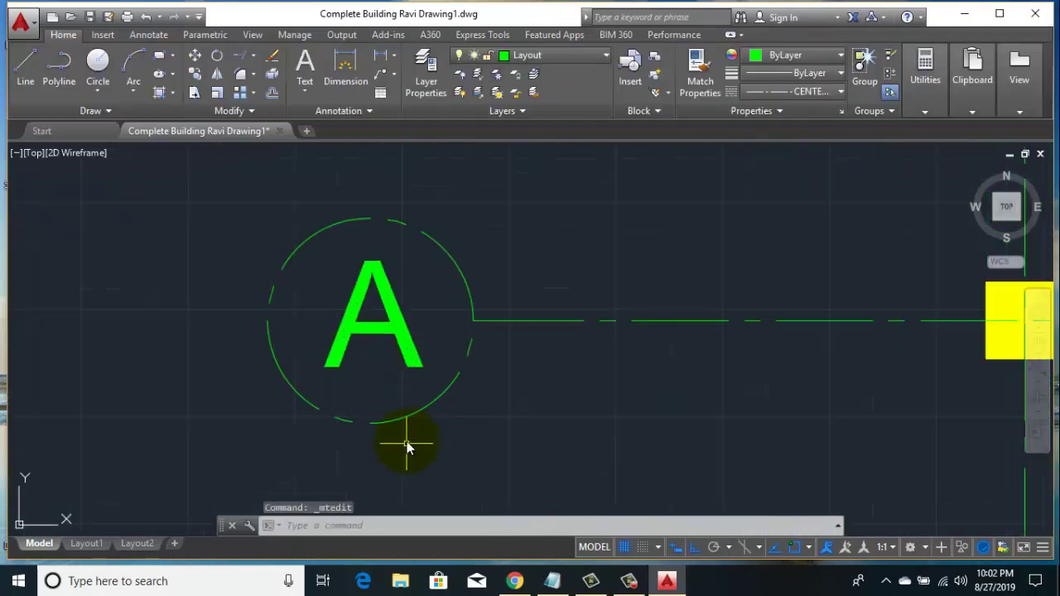
{"action": "left_click", "coordinate": [414, 328]}
{"action": "left_click", "coordinate": [357, 335]}
{"action": "left_click", "coordinate": [388, 328]}
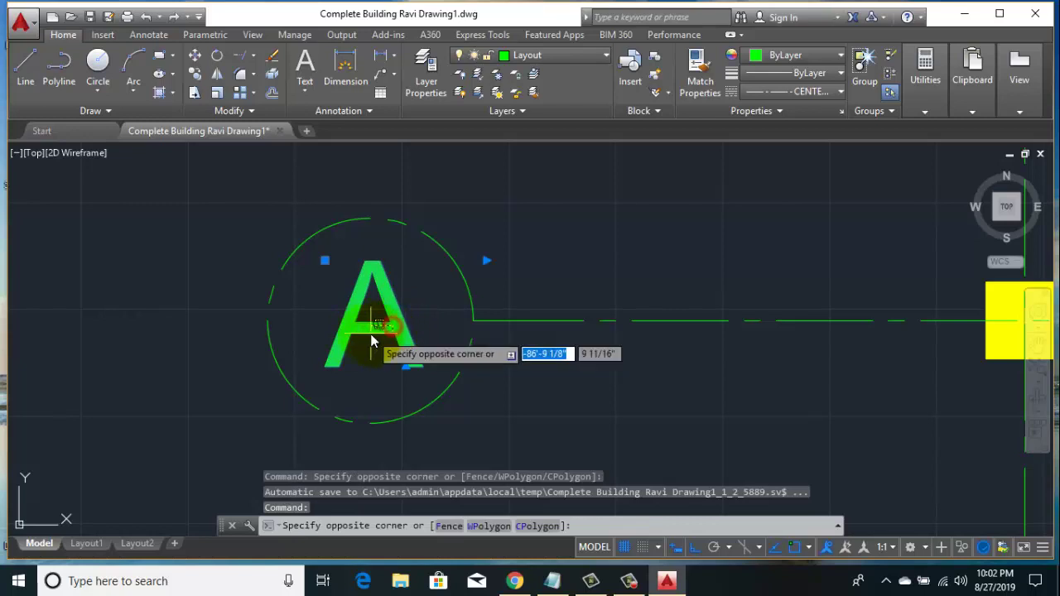
{"action": "left_click", "coordinate": [371, 340]}
{"action": "double_click", "coordinate": [374, 334]}
{"action": "double_click", "coordinate": [435, 330]}
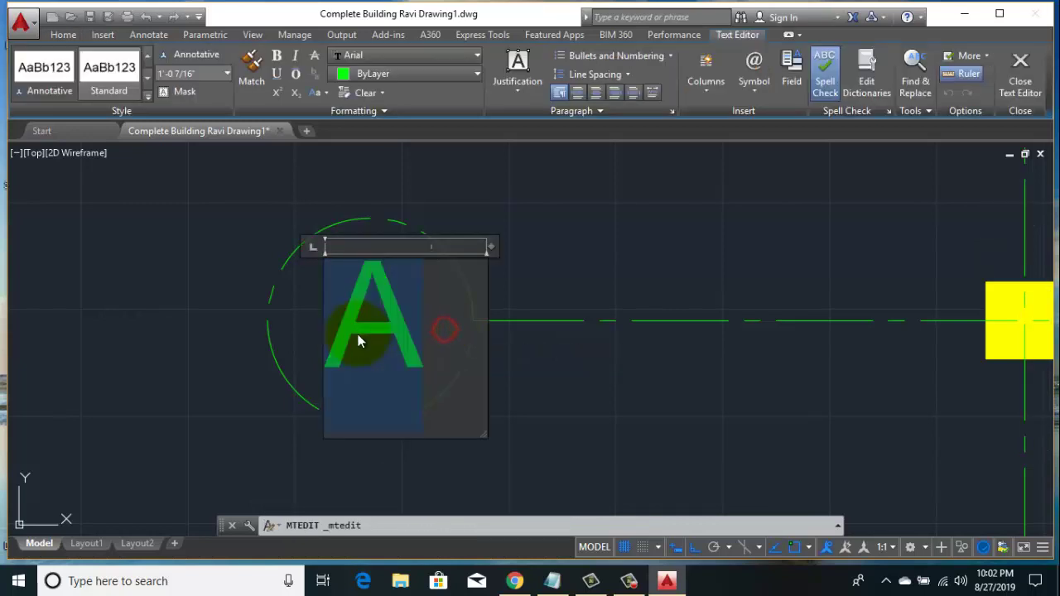
{"action": "type", "text": "7"}
{"action": "left_click", "coordinate": [161, 353]}
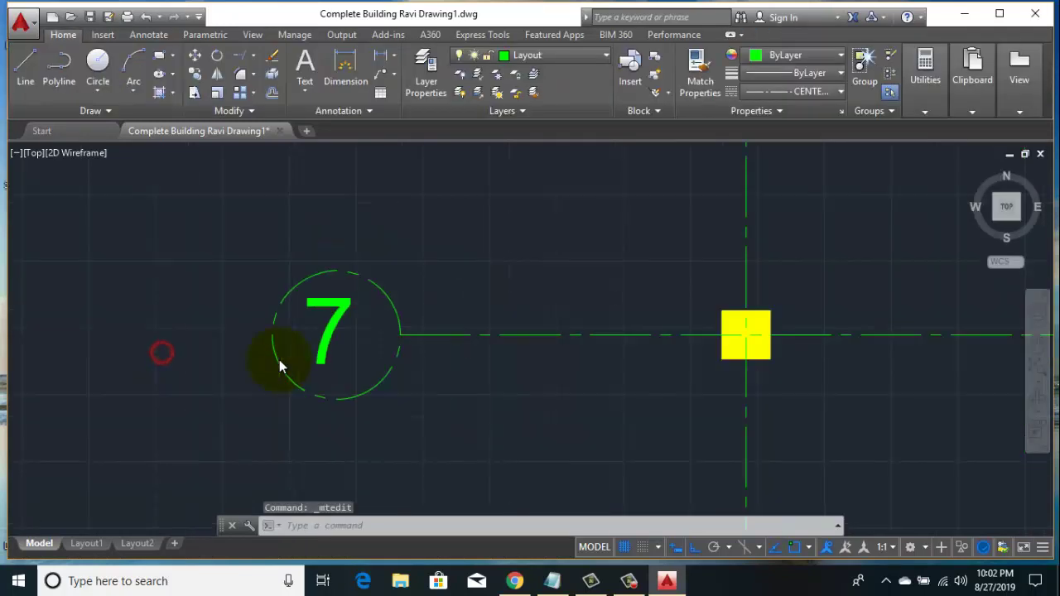
{"action": "scroll", "coordinate": [279, 360], "scroll_direction": "down", "scroll_amount": 3}
- Window-select the left-side grid bubbles 7, 6, 5 and 4
{"action": "scroll", "coordinate": [350, 419], "scroll_direction": "down", "scroll_amount": 4}
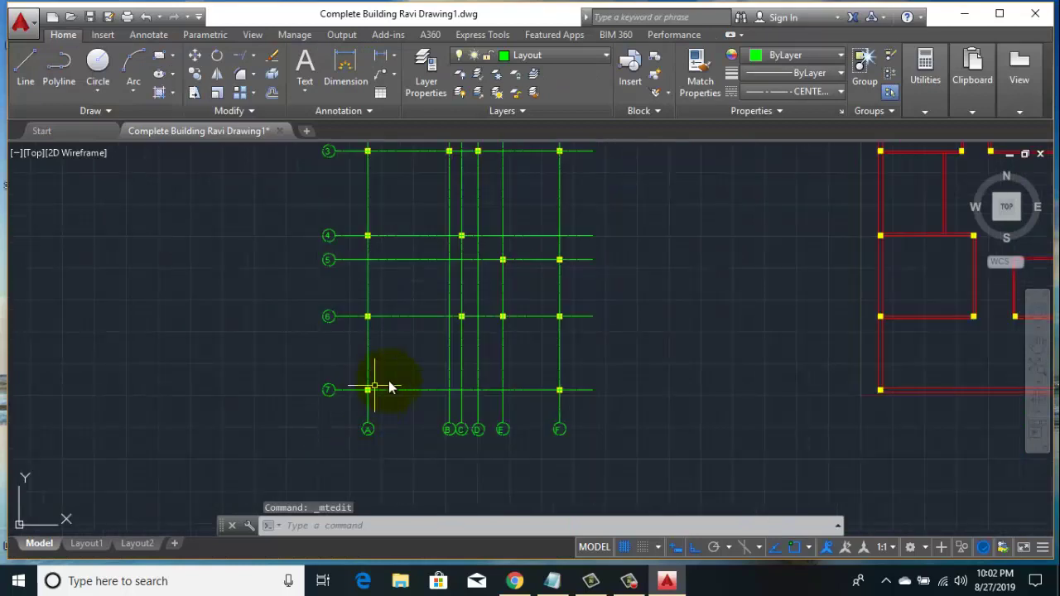
{"action": "scroll", "coordinate": [326, 384], "scroll_direction": "up", "scroll_amount": 4}
{"action": "left_click", "coordinate": [329, 379]}
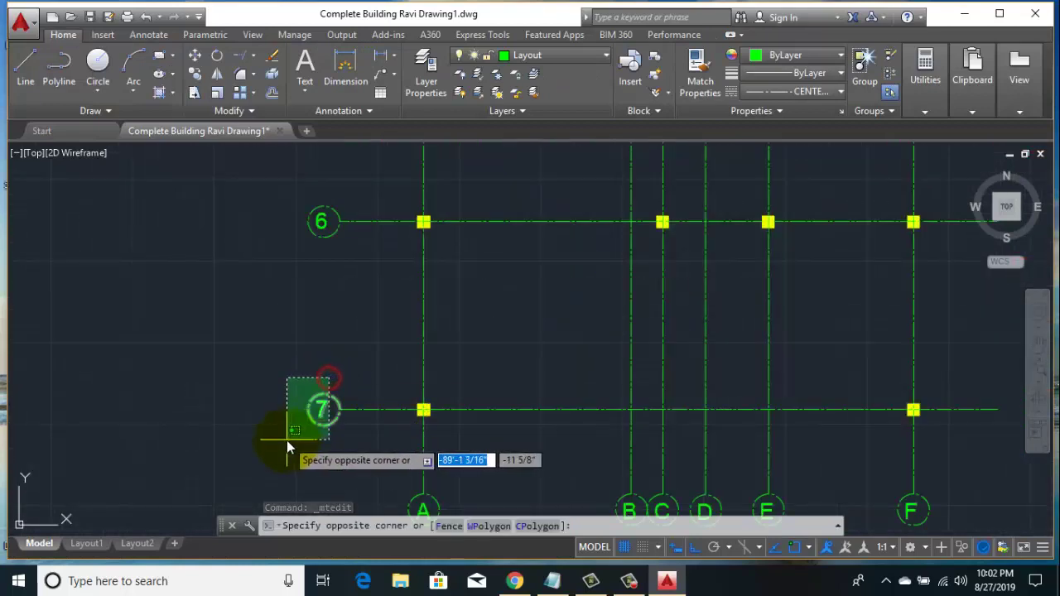
{"action": "left_click", "coordinate": [287, 439]}
{"action": "middle_click_drag", "start_coordinate": [338, 282], "coordinate": [332, 365]}
{"action": "left_click", "coordinate": [334, 348]}
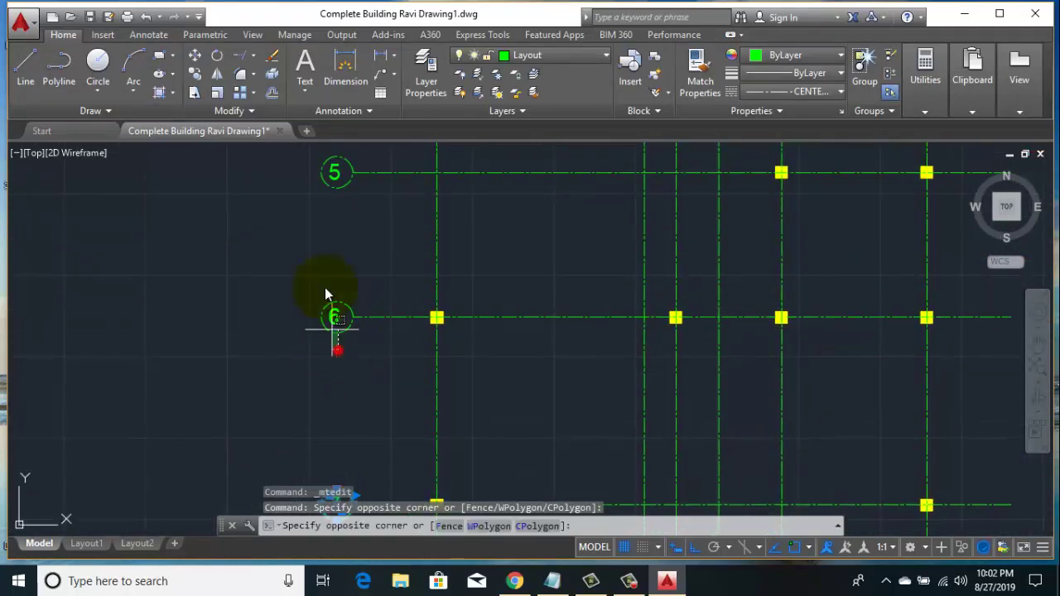
{"action": "left_click", "coordinate": [321, 277]}
{"action": "middle_click_drag", "start_coordinate": [317, 229], "coordinate": [381, 345]}
{"action": "left_click", "coordinate": [382, 345]}
{"action": "left_click", "coordinate": [353, 213]}
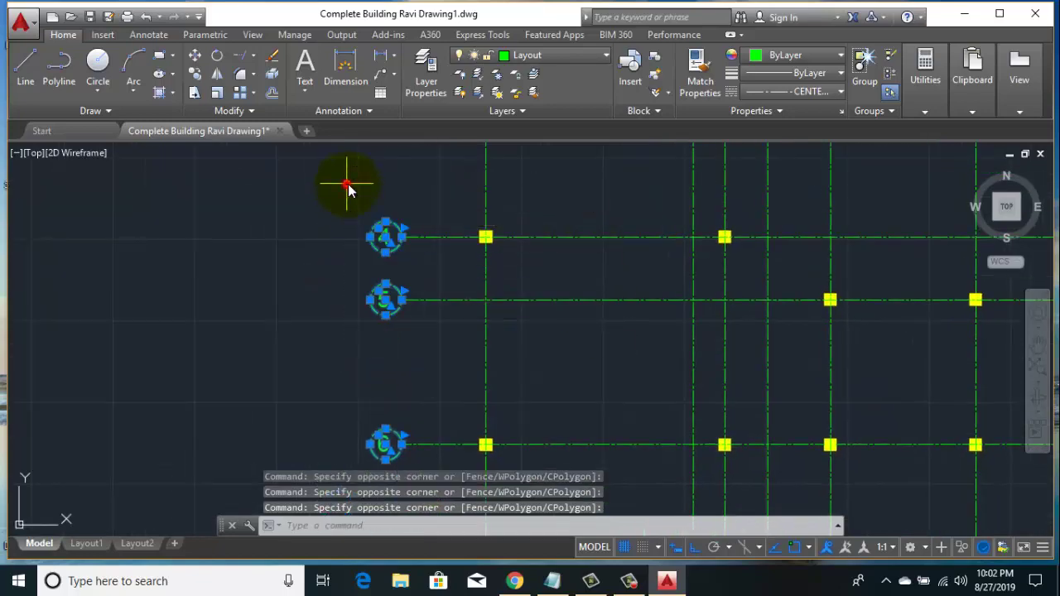
- Add left-side bubbles 3, 2 and 1 to the selection and recentre the grid
{"action": "middle_click_drag", "start_coordinate": [354, 203], "coordinate": [395, 421]}
{"action": "left_click", "coordinate": [433, 298]}
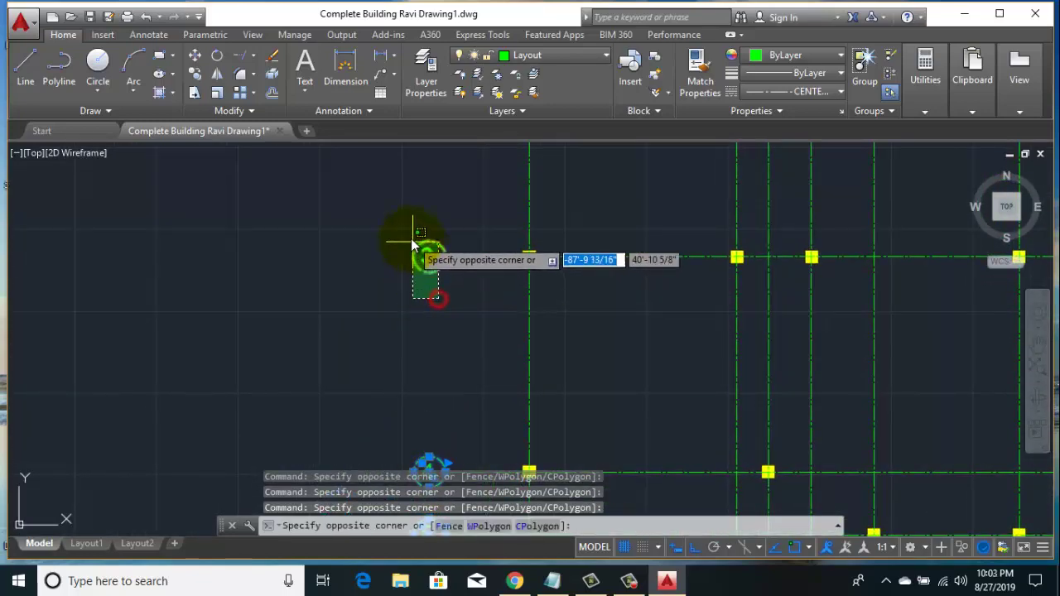
{"action": "left_click", "coordinate": [452, 222]}
{"action": "middle_click_drag", "start_coordinate": [452, 222], "coordinate": [435, 496]}
{"action": "left_click", "coordinate": [420, 370]}
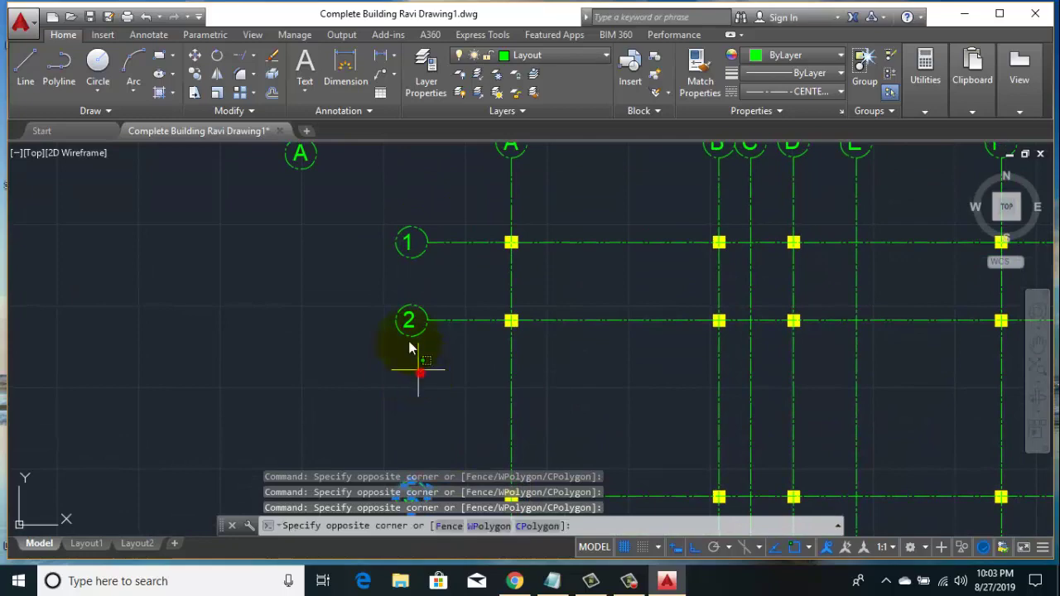
{"action": "left_click", "coordinate": [403, 204]}
{"action": "scroll", "coordinate": [357, 265], "scroll_direction": "down", "scroll_amount": 3}
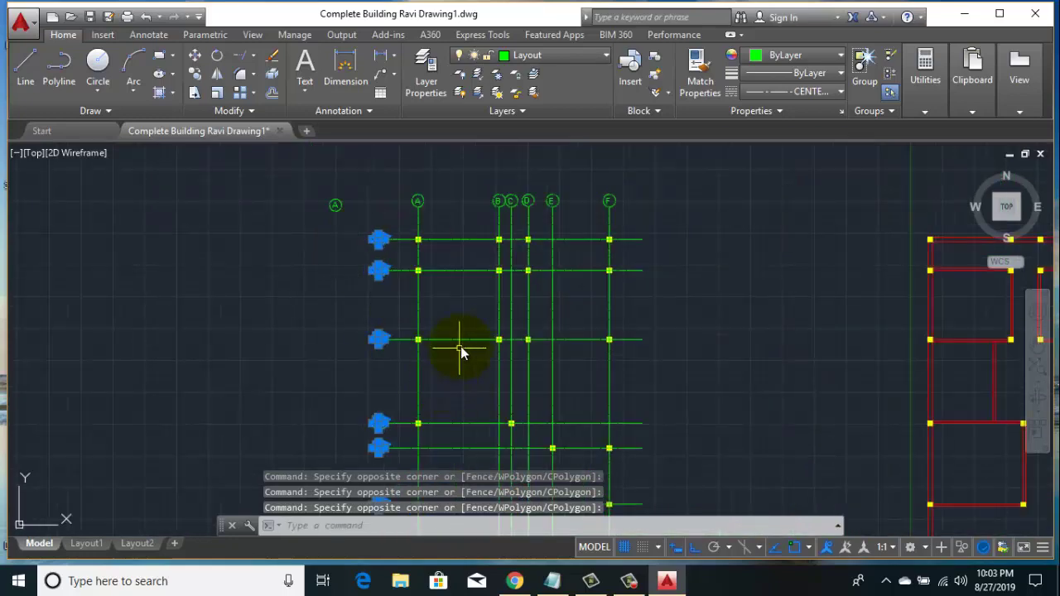
{"action": "middle_click_drag", "start_coordinate": [461, 352], "coordinate": [430, 308]}
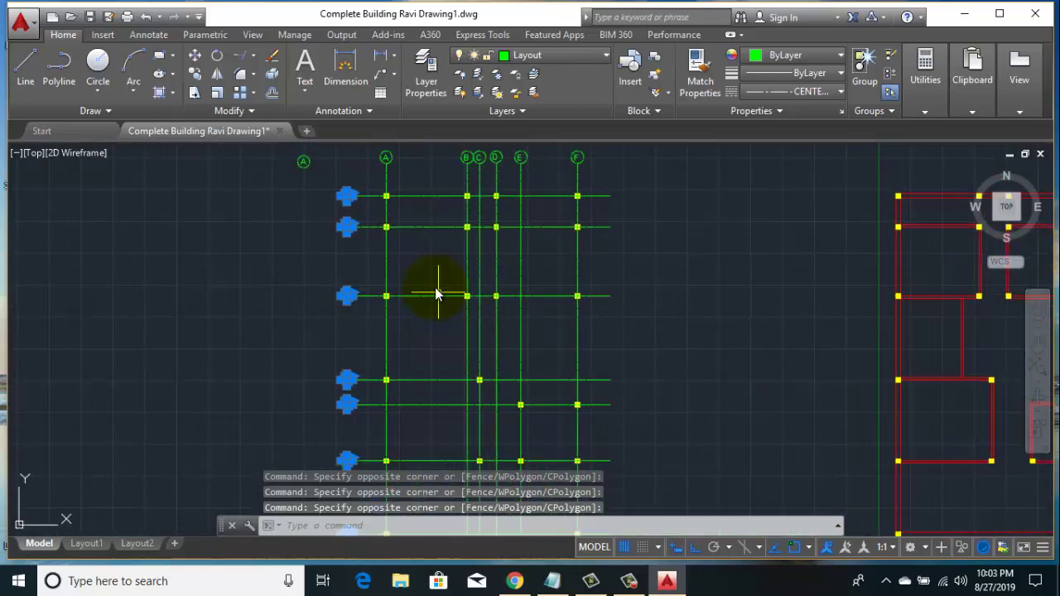
- Mirror the selected number bubbles across a vertical line with Ortho on, keeping the originals
{"action": "left_click", "coordinate": [220, 79]}
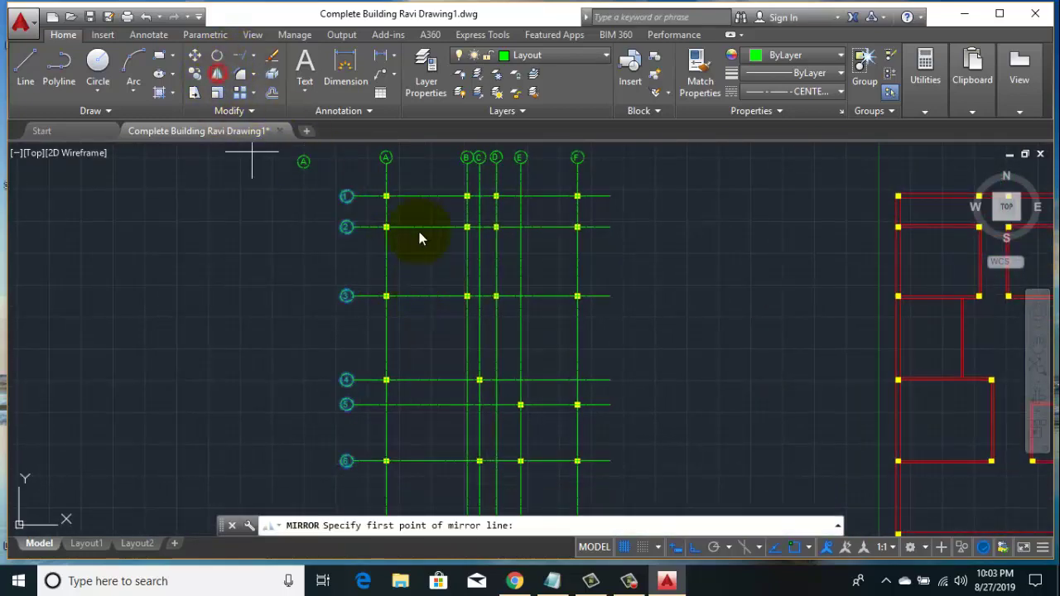
{"action": "left_click", "coordinate": [484, 199]}
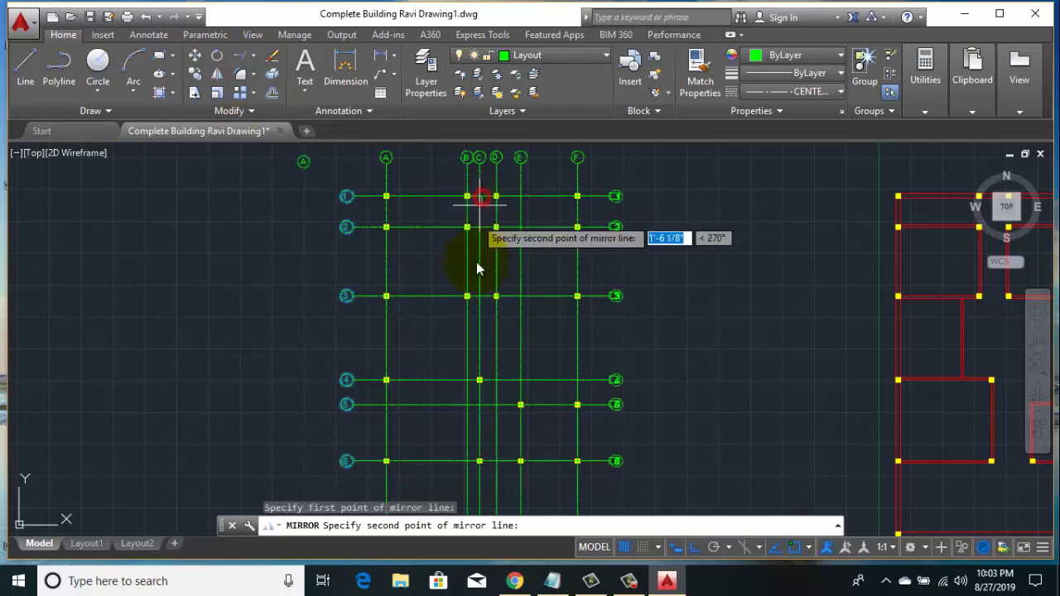
{"action": "middle_click_drag", "start_coordinate": [470, 319], "coordinate": [435, 225]}
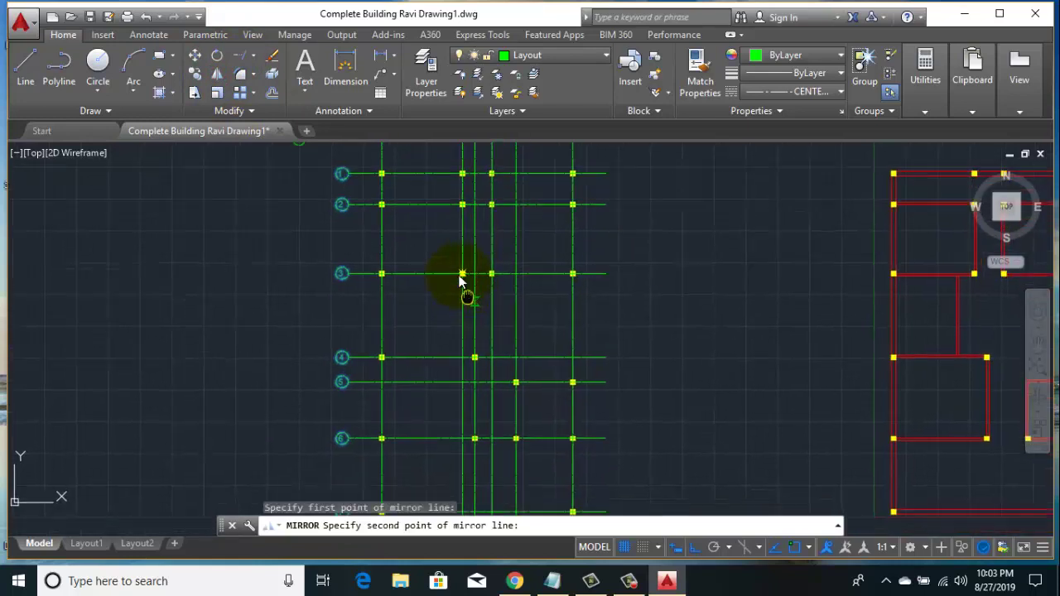
{"action": "left_click", "coordinate": [694, 549]}
{"action": "middle_click_drag", "start_coordinate": [447, 481], "coordinate": [408, 368]}
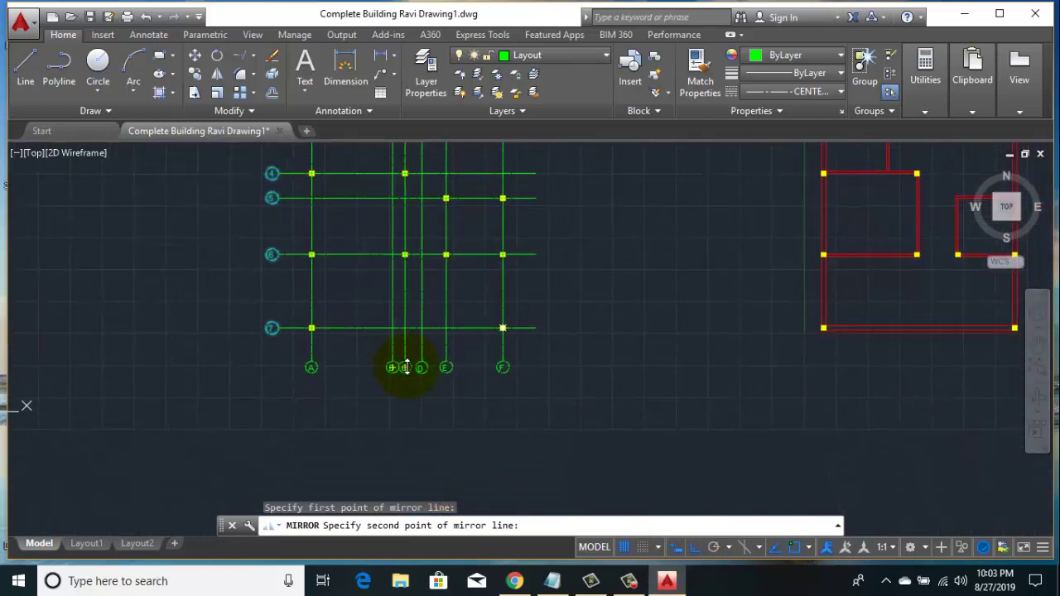
{"action": "left_click", "coordinate": [420, 440]}
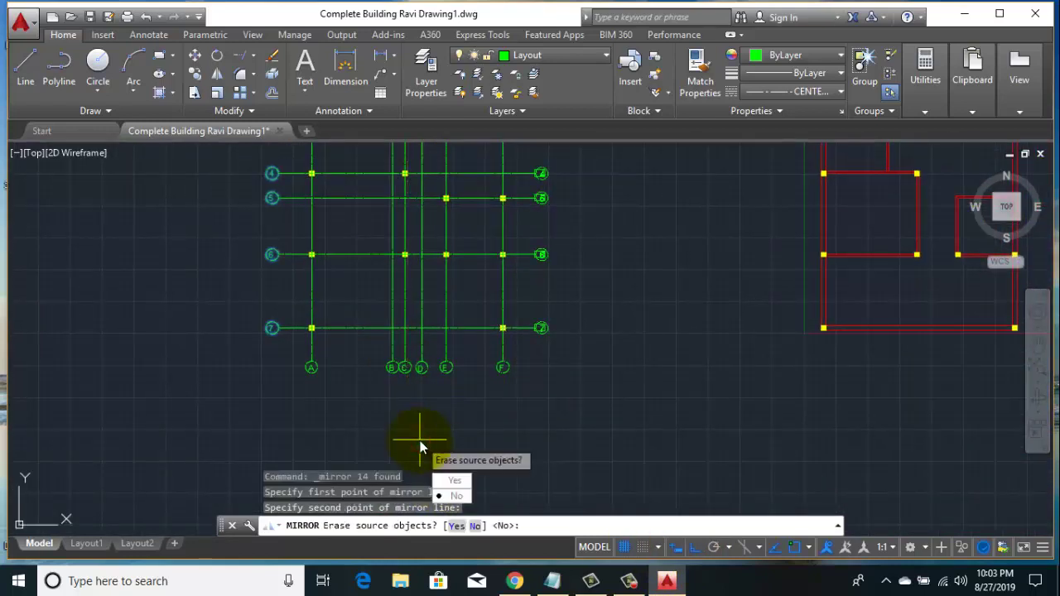
{"action": "key", "text": "Return"}
- Erase the stray extra A bubble using the right-click menu
{"action": "scroll", "coordinate": [505, 362], "scroll_direction": "down", "scroll_amount": 3}
{"action": "middle_click_drag", "start_coordinate": [486, 291], "coordinate": [483, 398]}
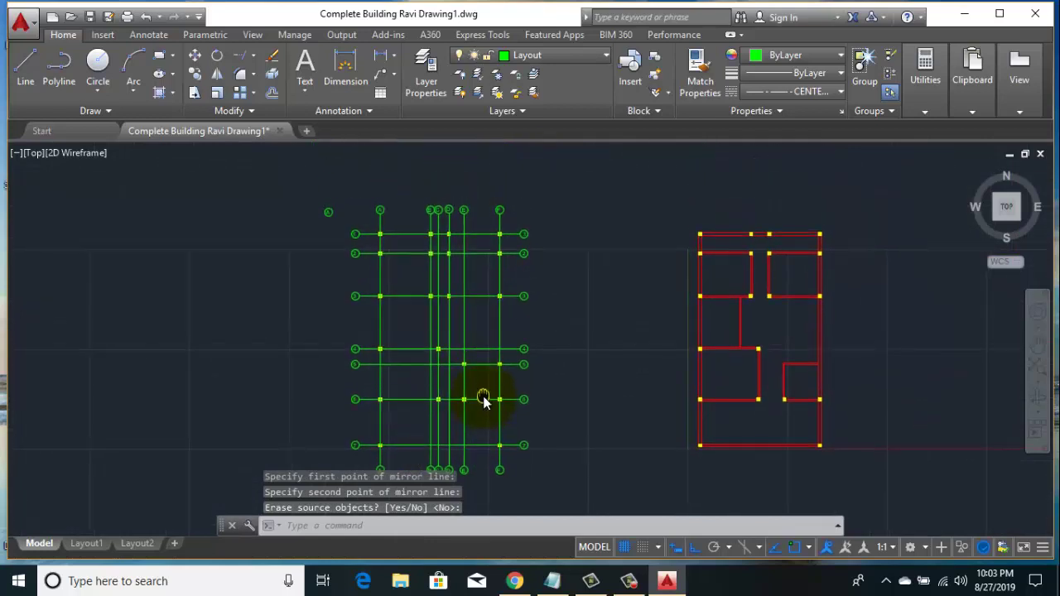
{"action": "scroll", "coordinate": [332, 217], "scroll_direction": "up", "scroll_amount": 3}
{"action": "scroll", "coordinate": [332, 217], "scroll_direction": "up", "scroll_amount": 2}
{"action": "left_click", "coordinate": [365, 230]}
{"action": "left_click", "coordinate": [324, 184]}
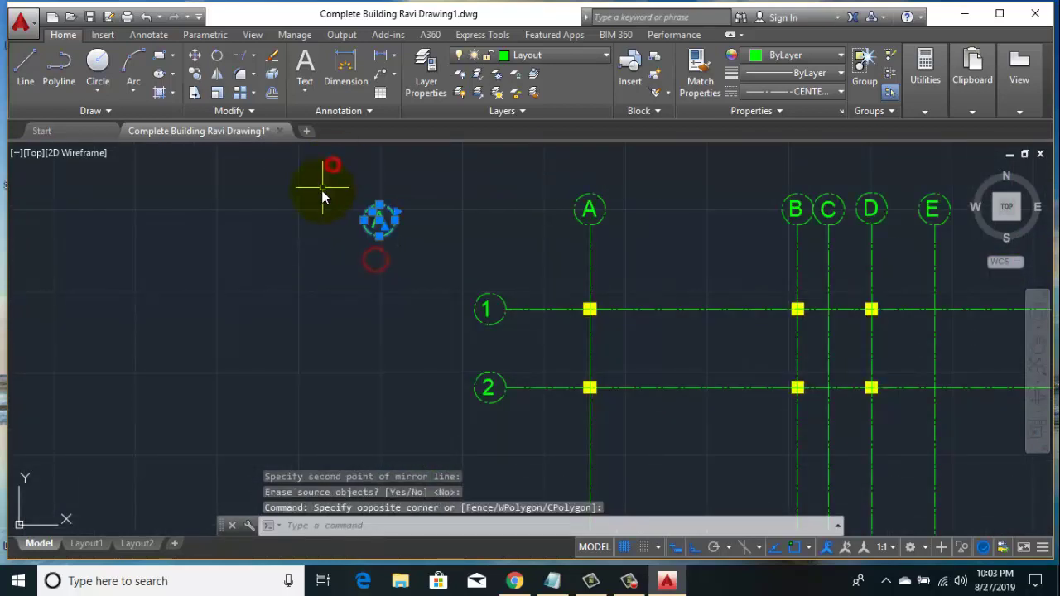
{"action": "right_click", "coordinate": [323, 189]}
{"action": "left_click", "coordinate": [362, 285]}
{"action": "scroll", "coordinate": [365, 286], "scroll_direction": "down", "scroll_amount": 2}
{"action": "middle_click_drag", "start_coordinate": [403, 290], "coordinate": [260, 254]}
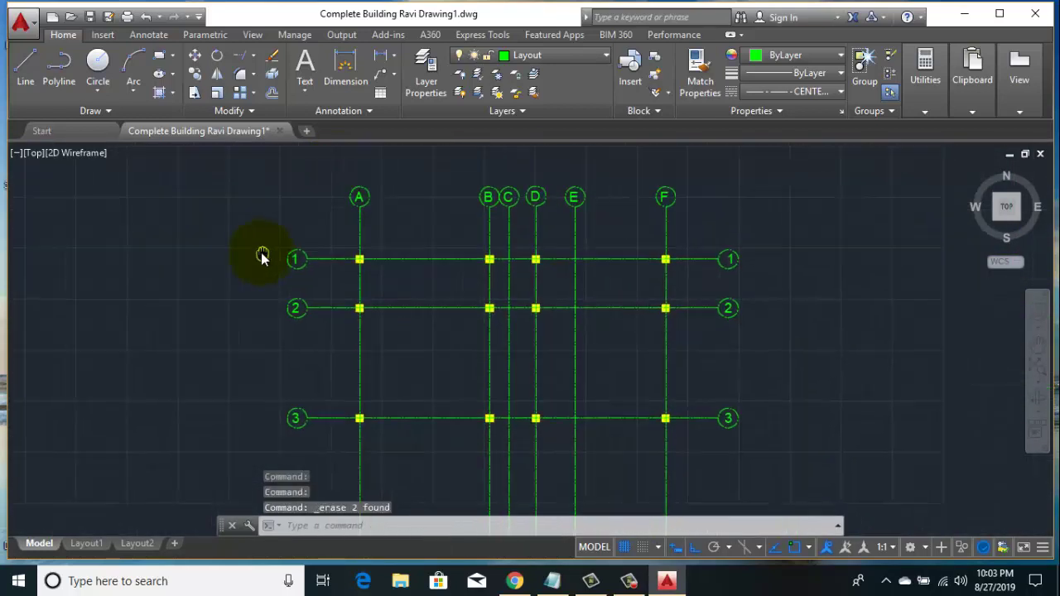
{"action": "scroll", "coordinate": [334, 257], "scroll_direction": "up", "scroll_amount": 4}
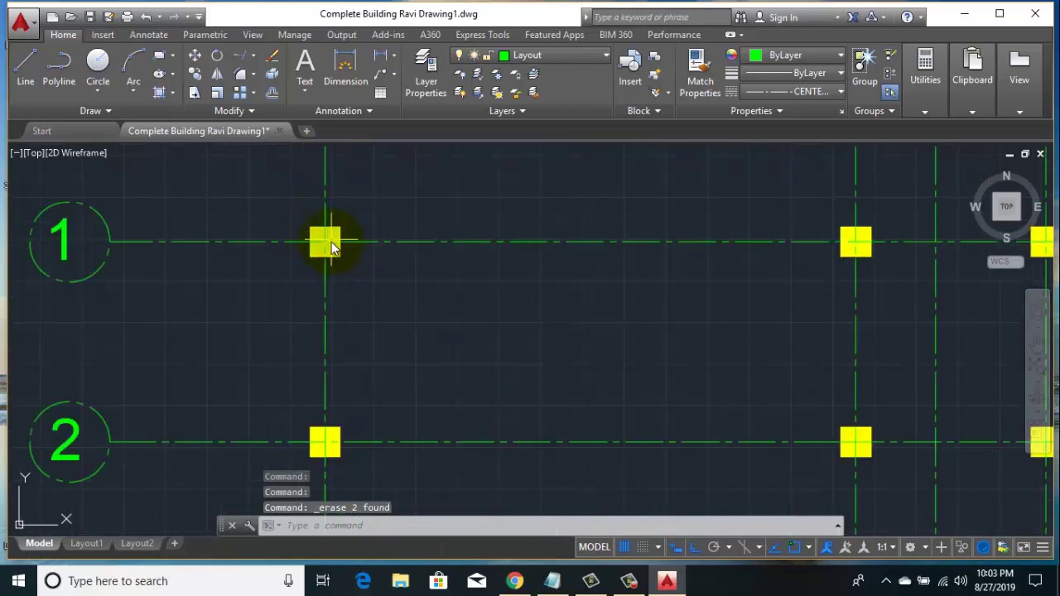
{"action": "scroll", "coordinate": [333, 240], "scroll_direction": "down", "scroll_amount": 3}
{"action": "scroll", "coordinate": [331, 246], "scroll_direction": "up", "scroll_amount": 2}
{"action": "middle_click_drag", "start_coordinate": [333, 261], "coordinate": [337, 308]}
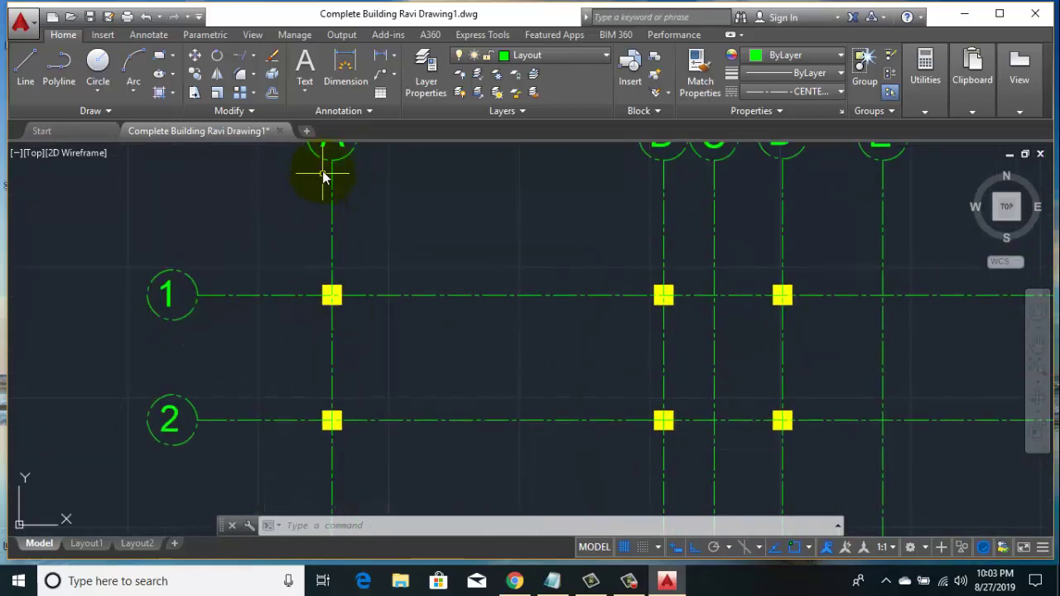
{"action": "scroll", "coordinate": [380, 369], "scroll_direction": "down", "scroll_amount": 2}
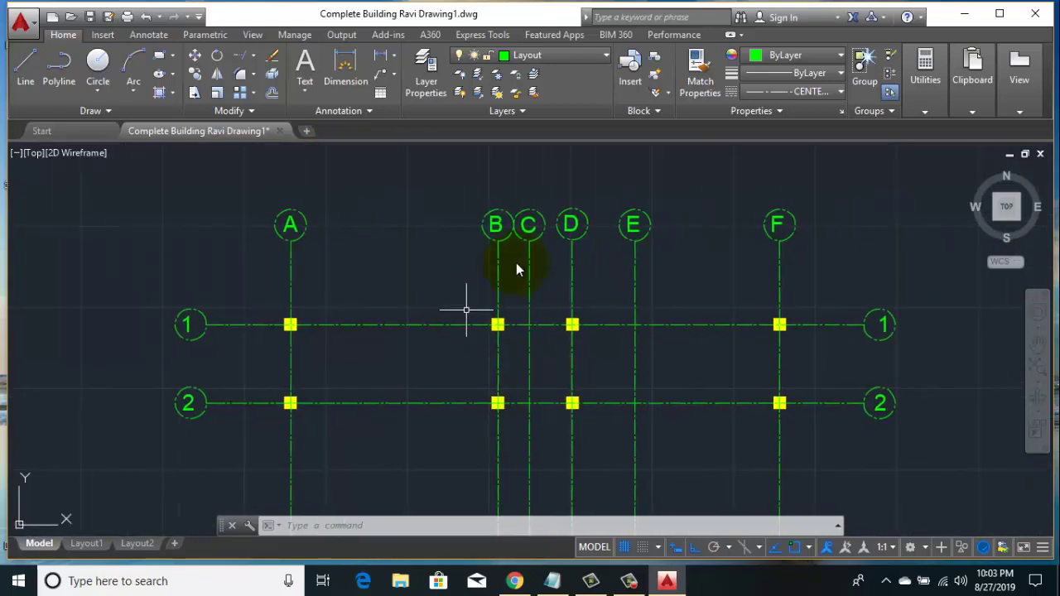
{"action": "middle_click_drag", "start_coordinate": [432, 329], "coordinate": [367, 225]}
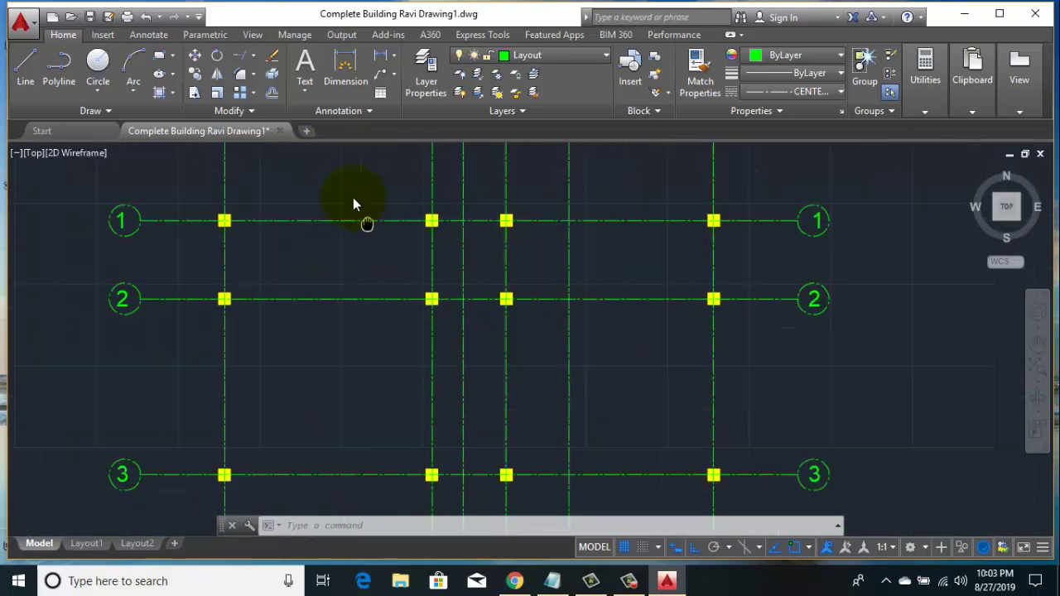
{"action": "mouse_move", "coordinate": [465, 328]}
{"action": "middle_mouse_down"}
{"action": "mouse_move", "coordinate": [433, 295]}
{"action": "mouse_move", "coordinate": [438, 414]}
{"action": "middle_mouse_up"}
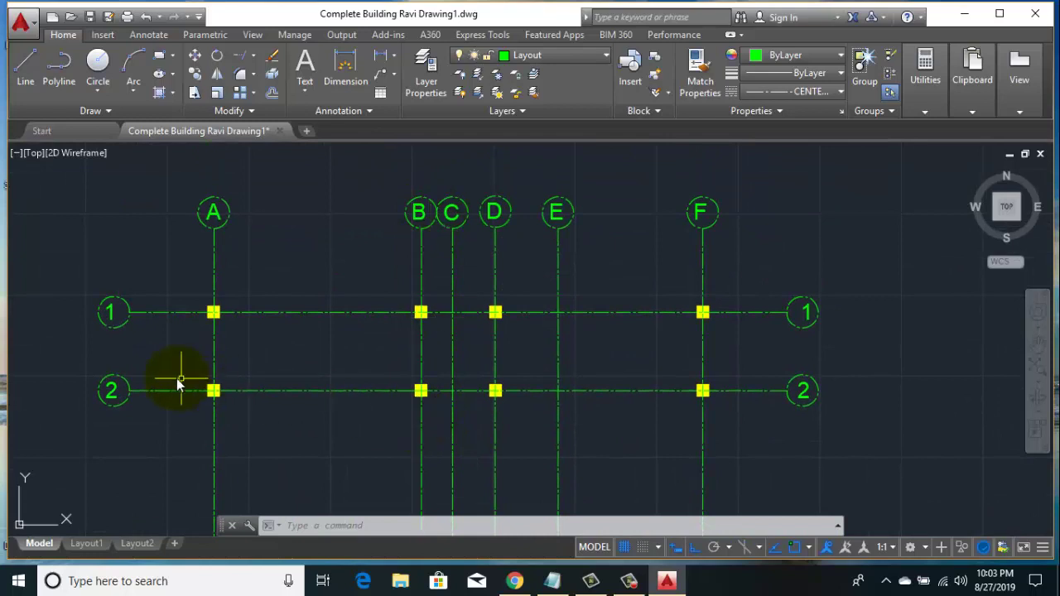
{"action": "scroll", "coordinate": [457, 401], "scroll_direction": "up", "scroll_amount": 2}
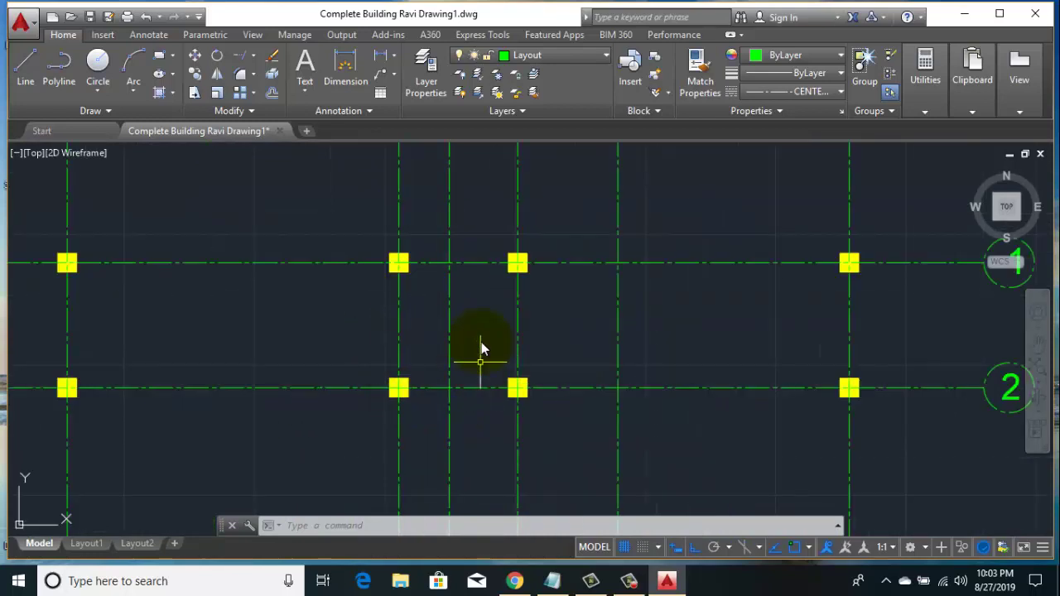
{"action": "scroll", "coordinate": [521, 265], "scroll_direction": "down", "scroll_amount": 4}
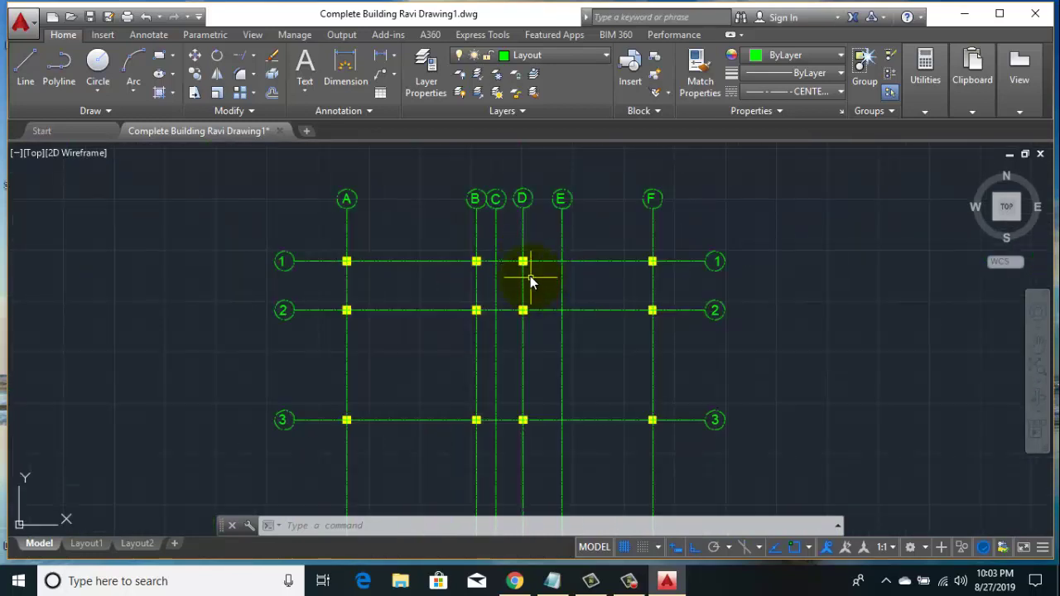
{"action": "middle_click_drag", "start_coordinate": [522, 318], "coordinate": [474, 246]}
{"action": "scroll", "coordinate": [569, 265], "scroll_direction": "down", "scroll_amount": 2}
{"action": "middle_click_drag", "start_coordinate": [542, 329], "coordinate": [462, 344]}
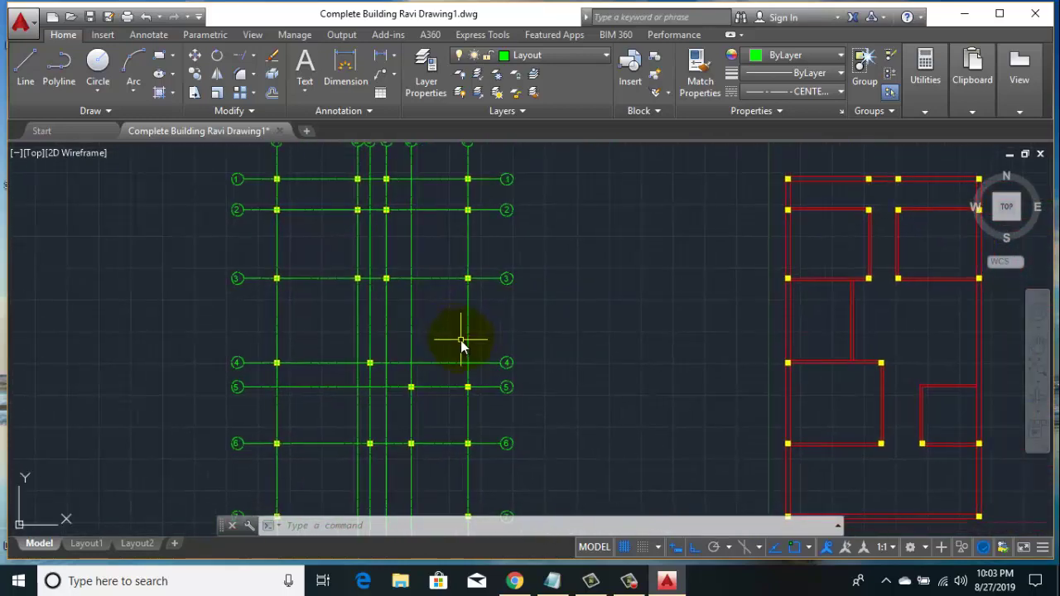
{"action": "scroll", "coordinate": [461, 346], "scroll_direction": "down", "scroll_amount": 2}
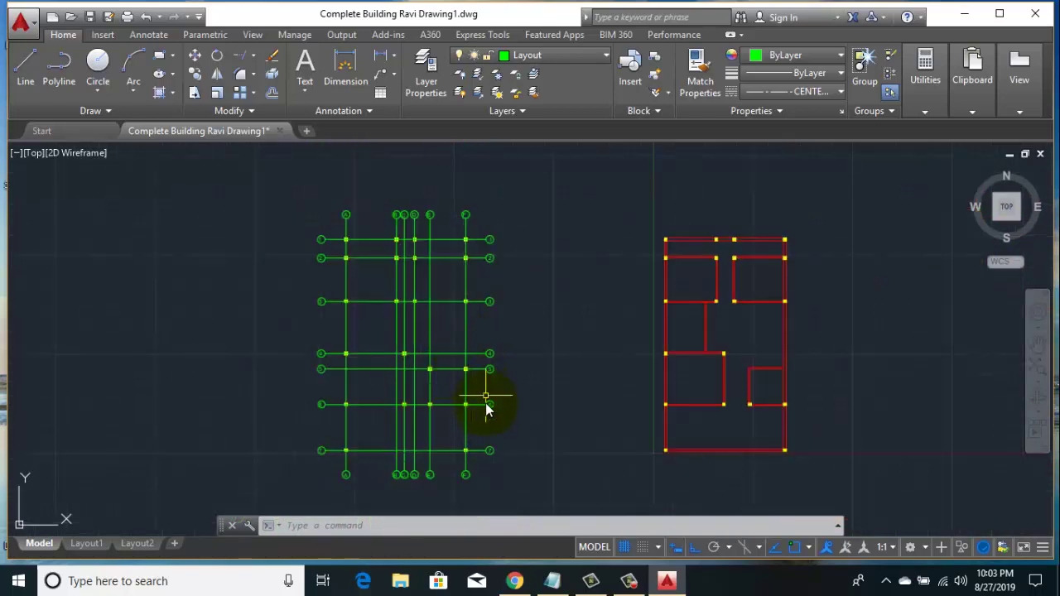
{"action": "scroll", "coordinate": [484, 487], "scroll_direction": "up", "scroll_amount": 2}
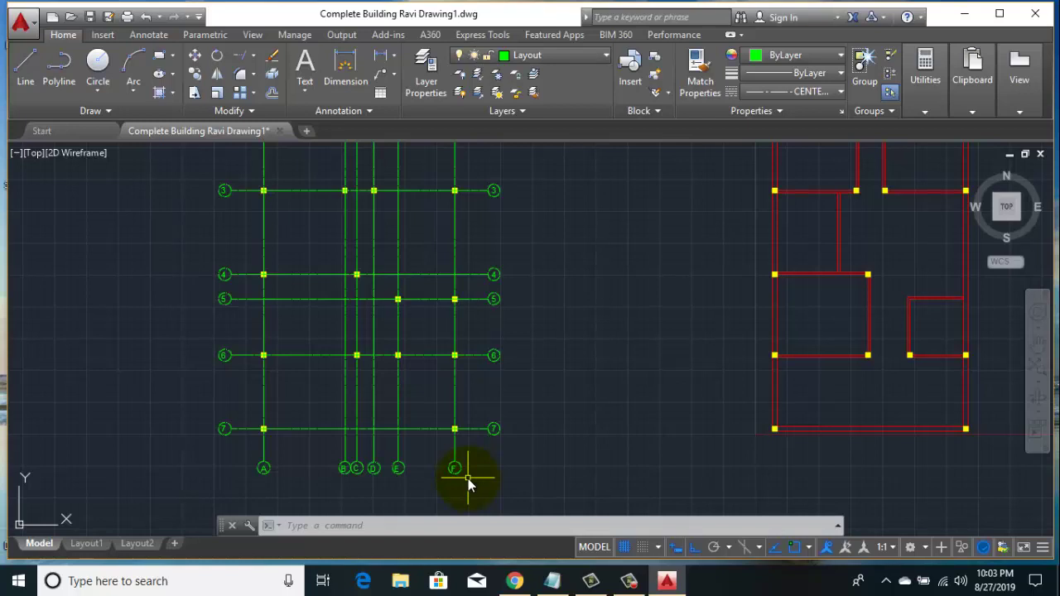
{"action": "scroll", "coordinate": [654, 348], "scroll_direction": "down", "scroll_amount": 2}
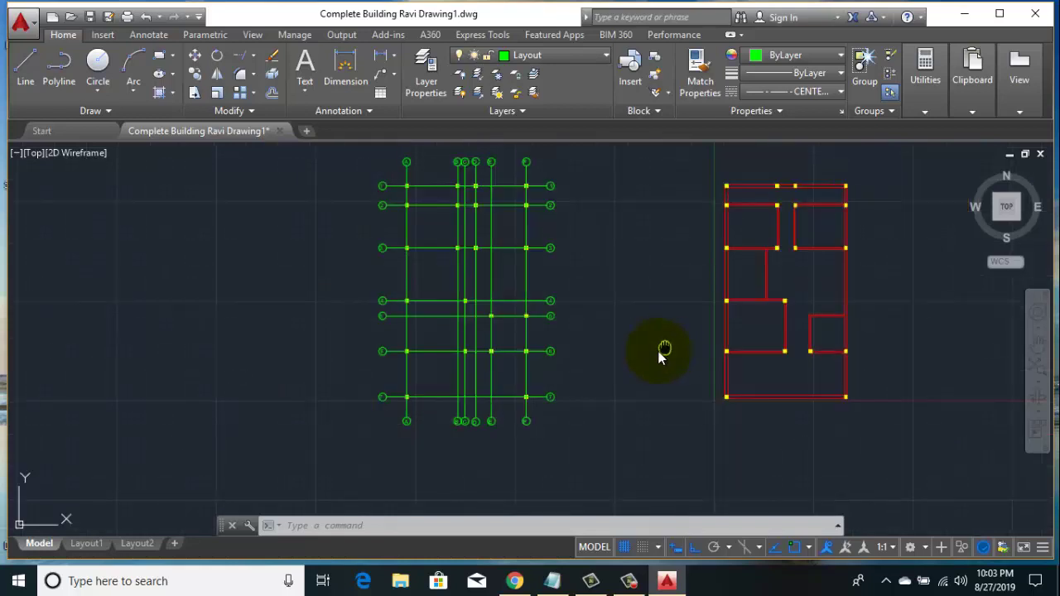
{"action": "middle_click_drag", "start_coordinate": [660, 356], "coordinate": [613, 414]}
{"action": "scroll", "coordinate": [652, 377], "scroll_direction": "up", "scroll_amount": 4}
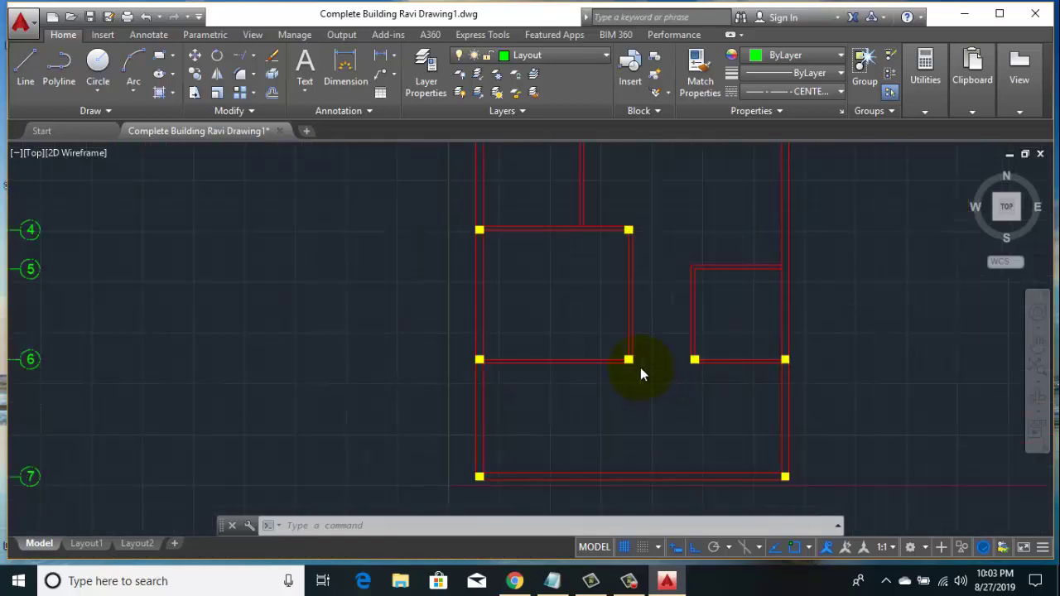
{"action": "scroll", "coordinate": [641, 367], "scroll_direction": "down", "scroll_amount": 4}
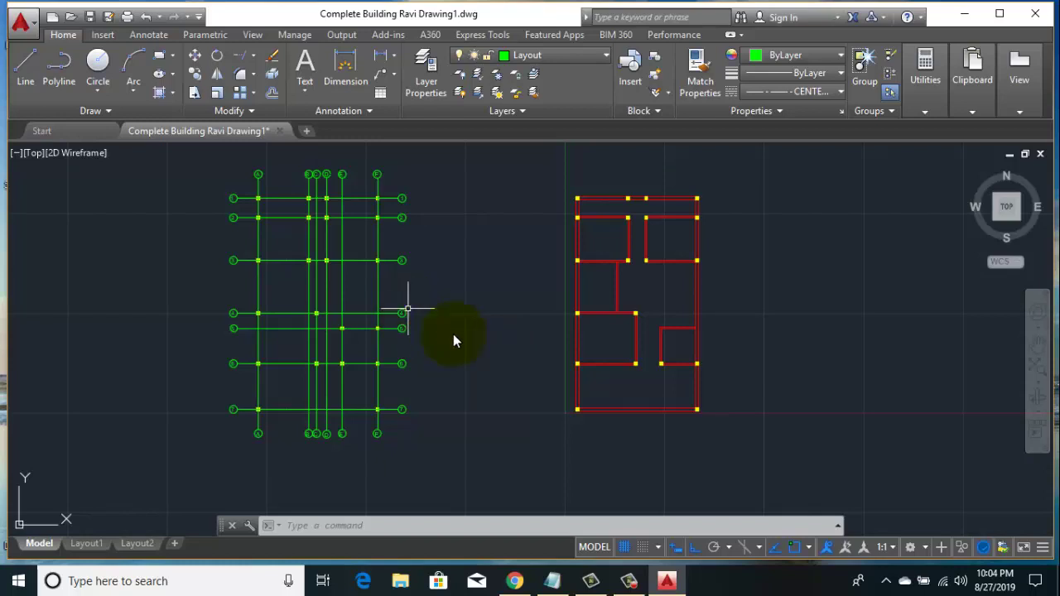
{"action": "left_click", "coordinate": [627, 583]}
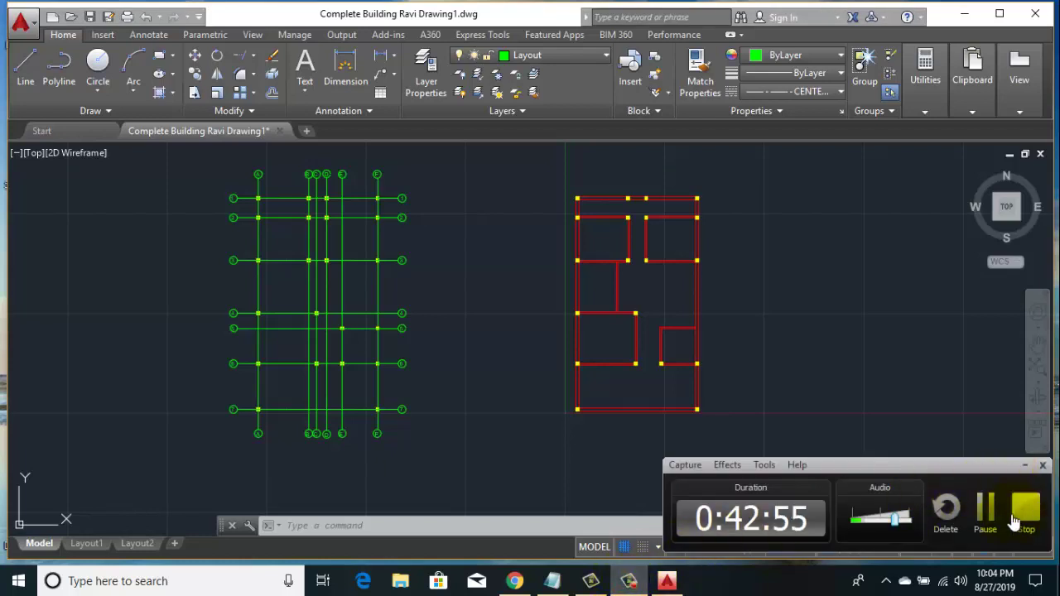